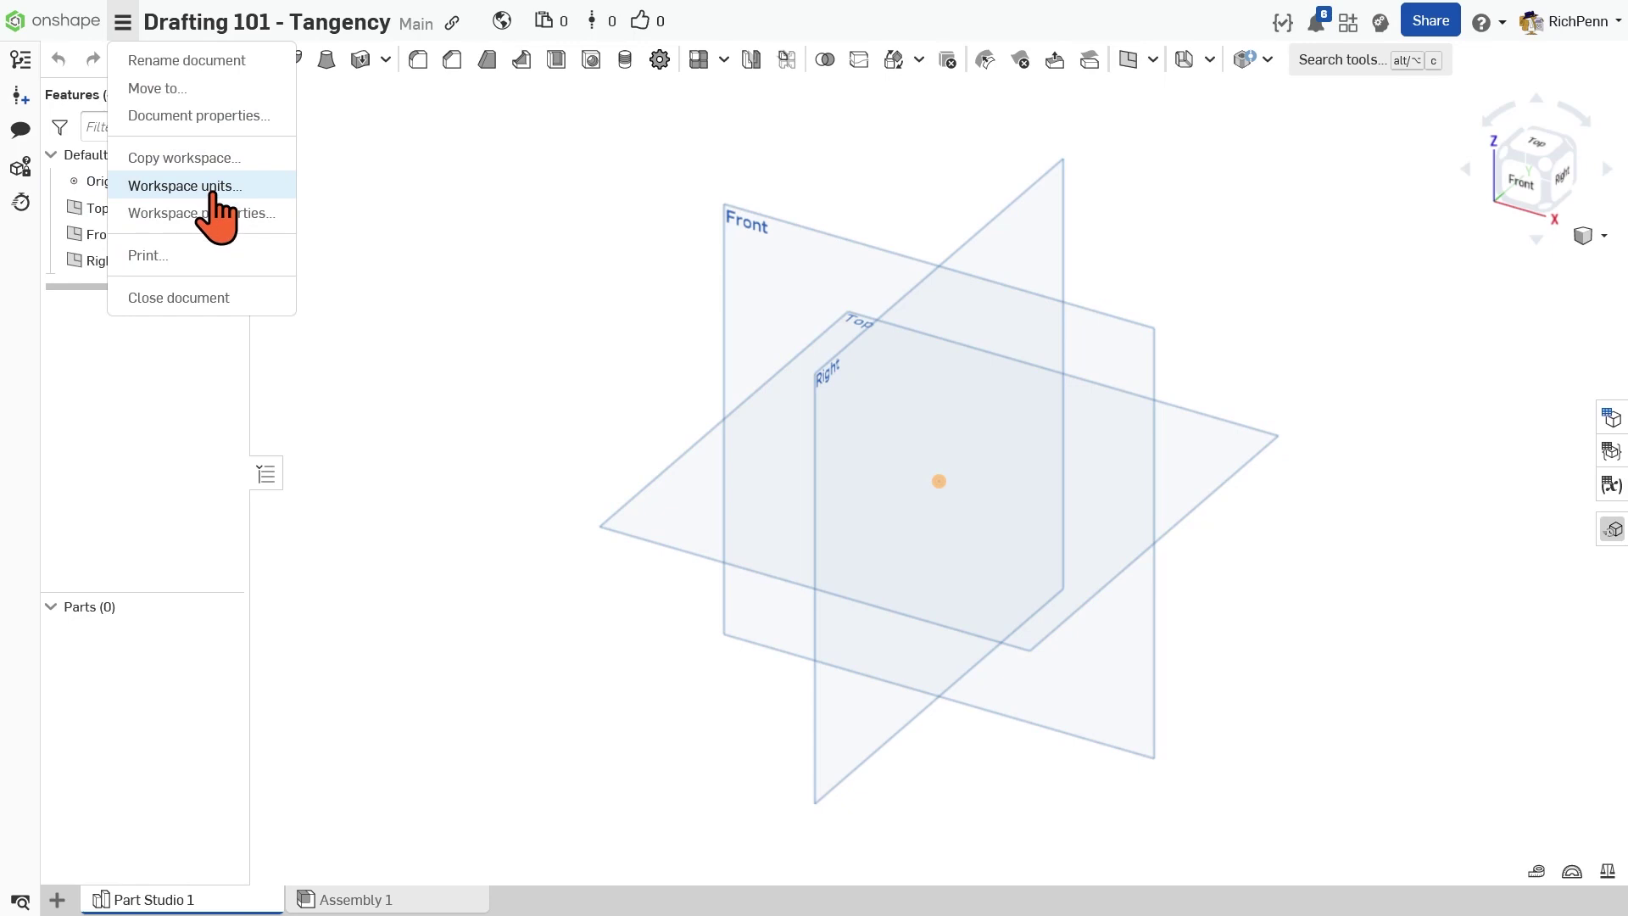
- Set the workspace's default length unit to millimeter and its default mass unit to gram
click(289, 182)
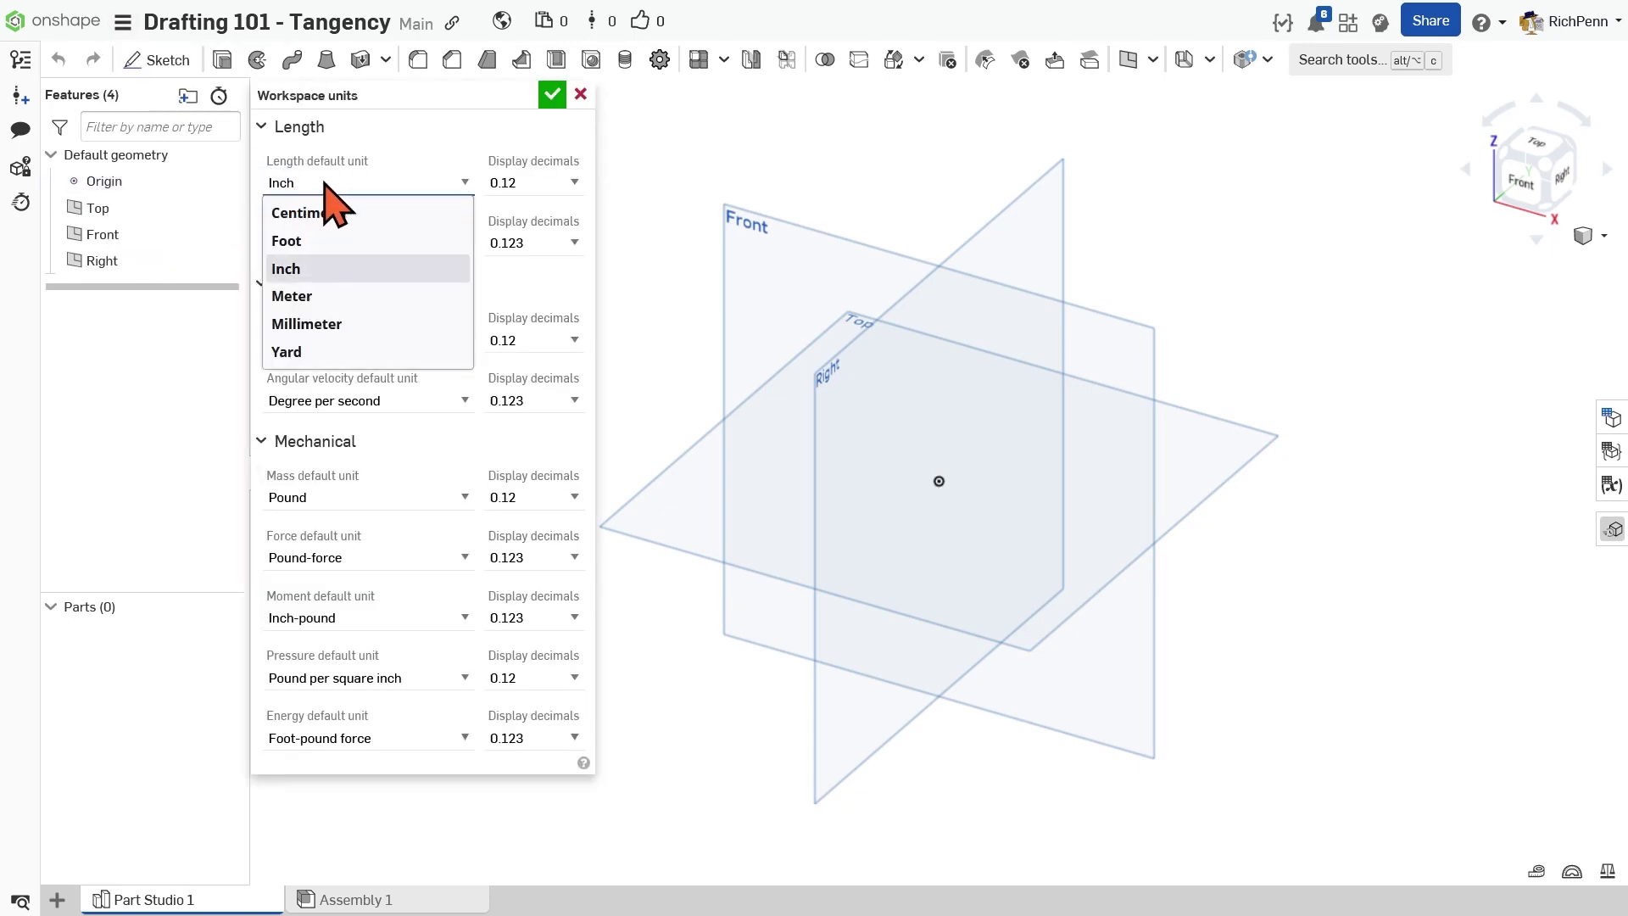
click(335, 325)
click(299, 500)
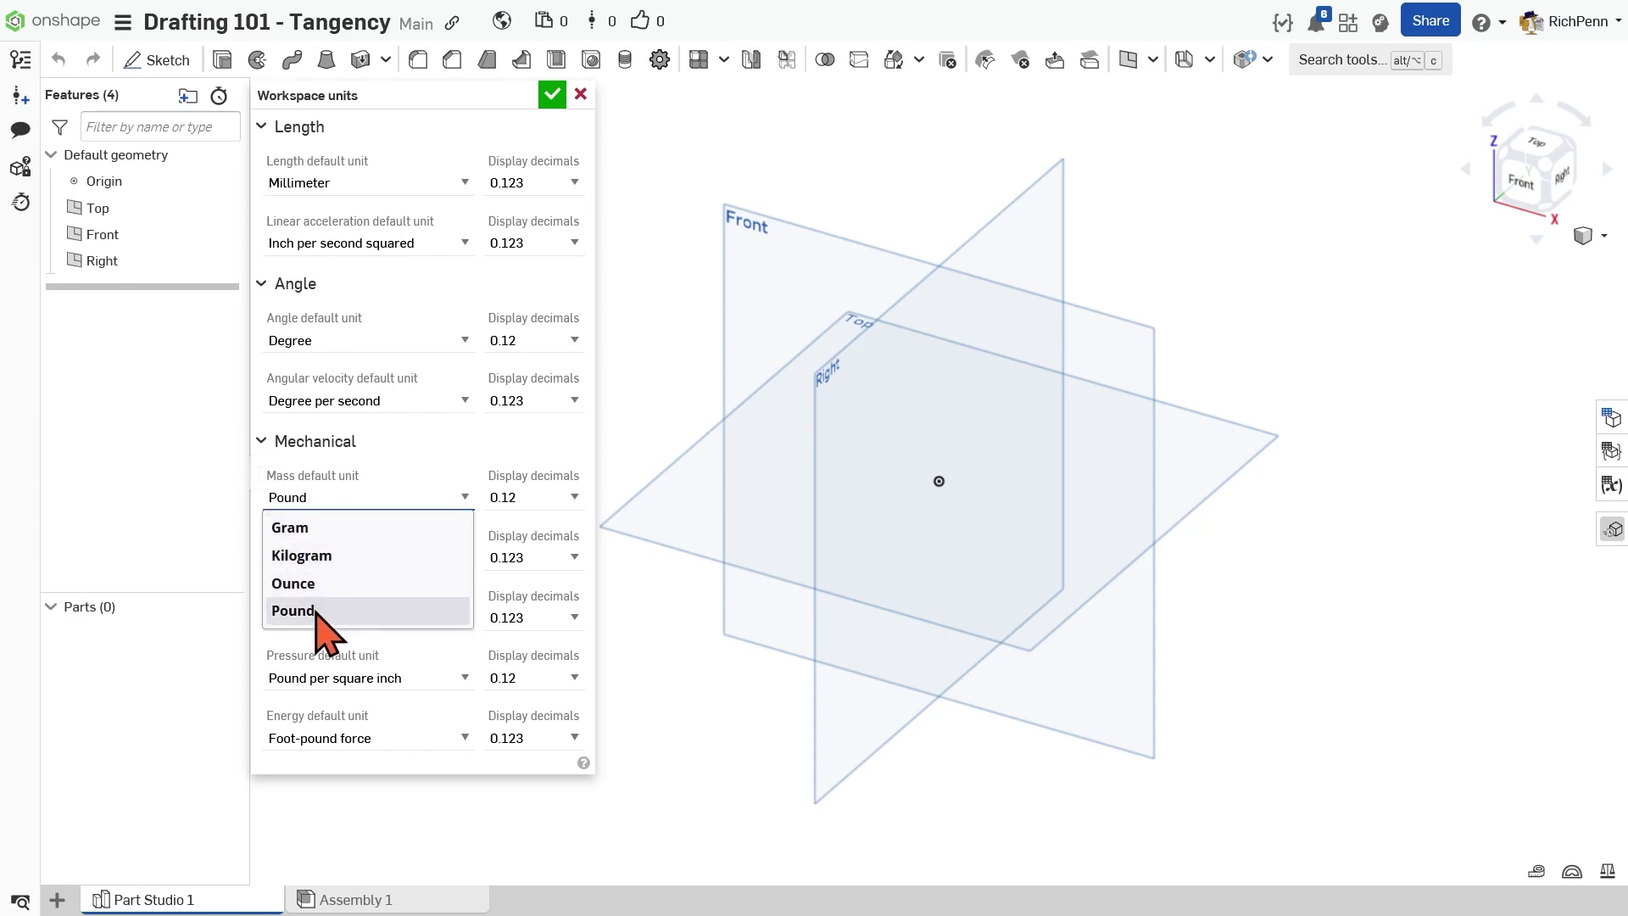
click(310, 528)
click(553, 95)
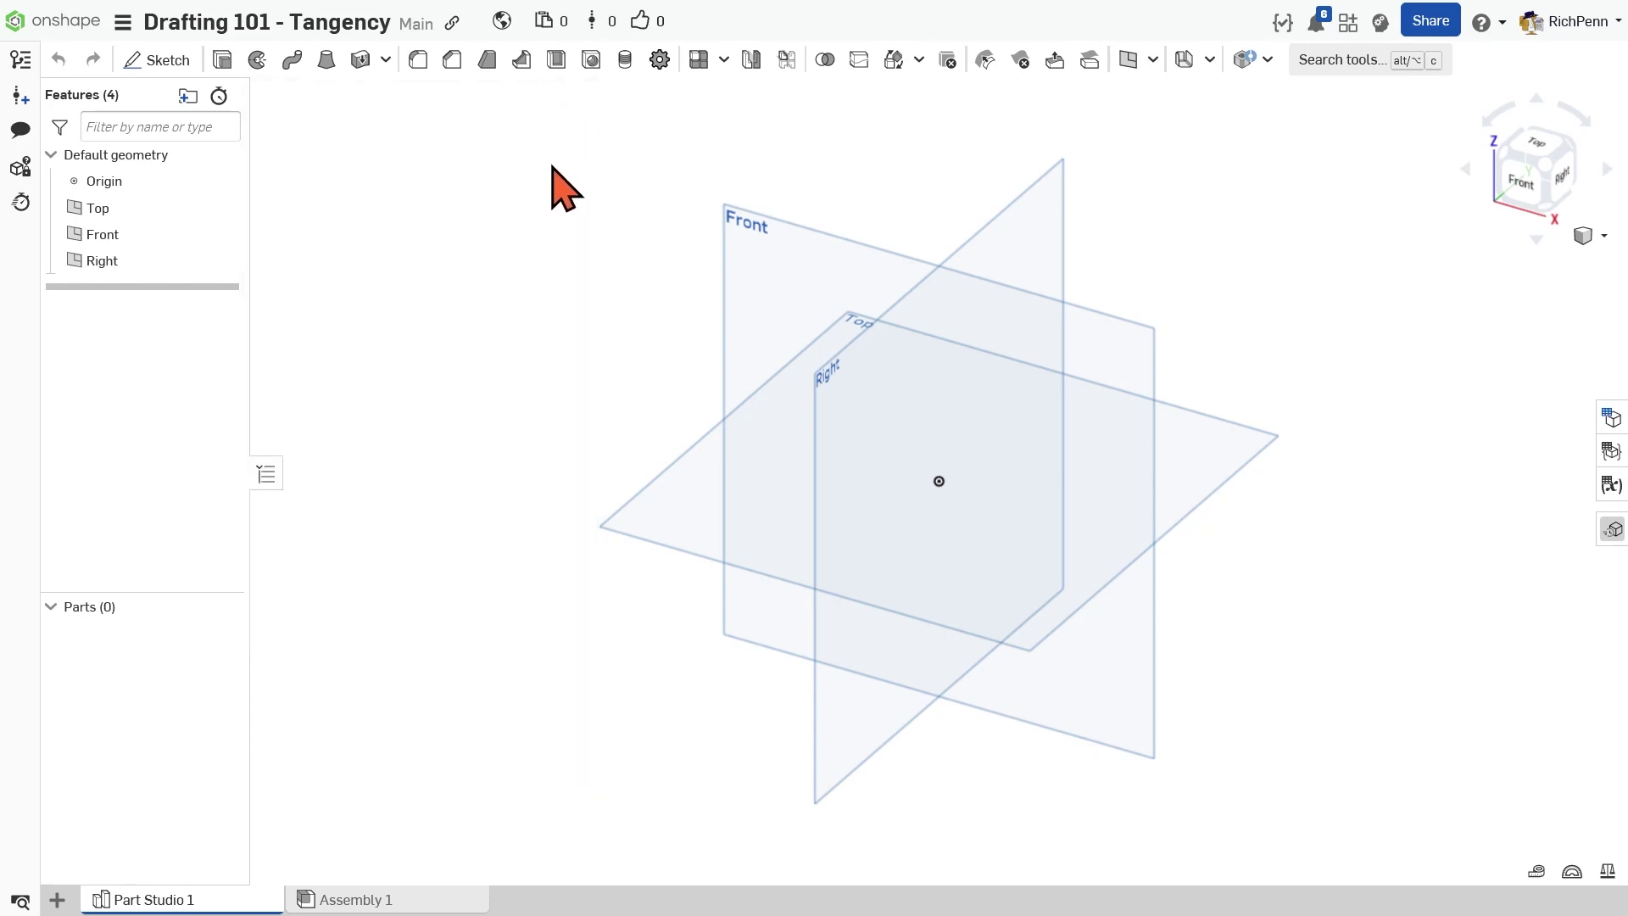
- Start a new sketch on the Front plane
key(Left)
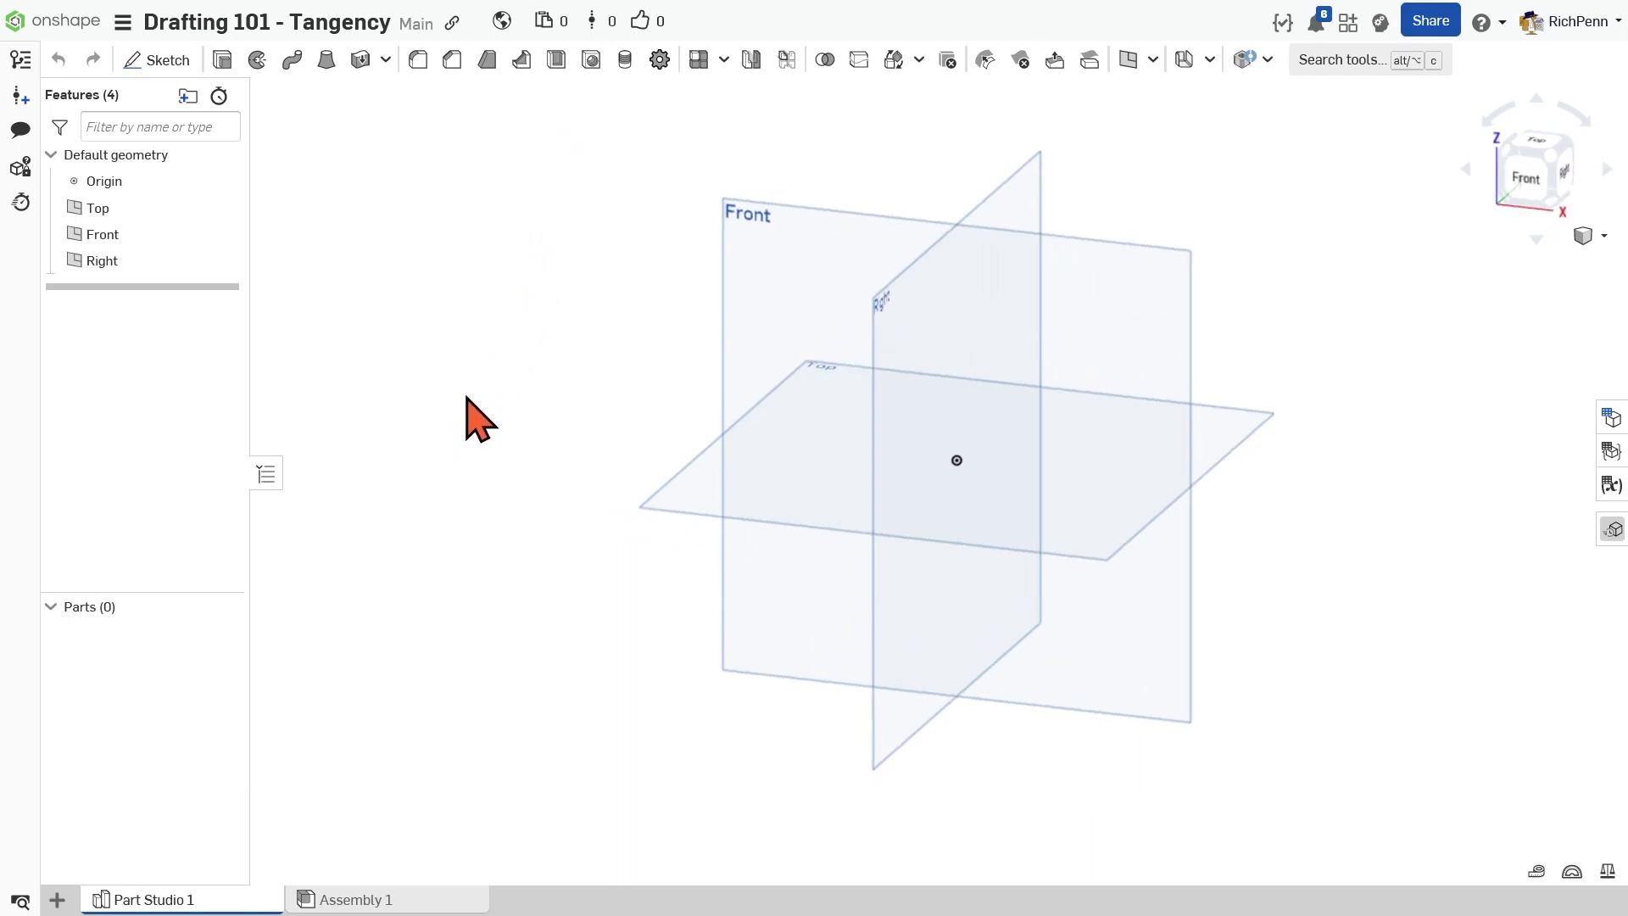
click(768, 259)
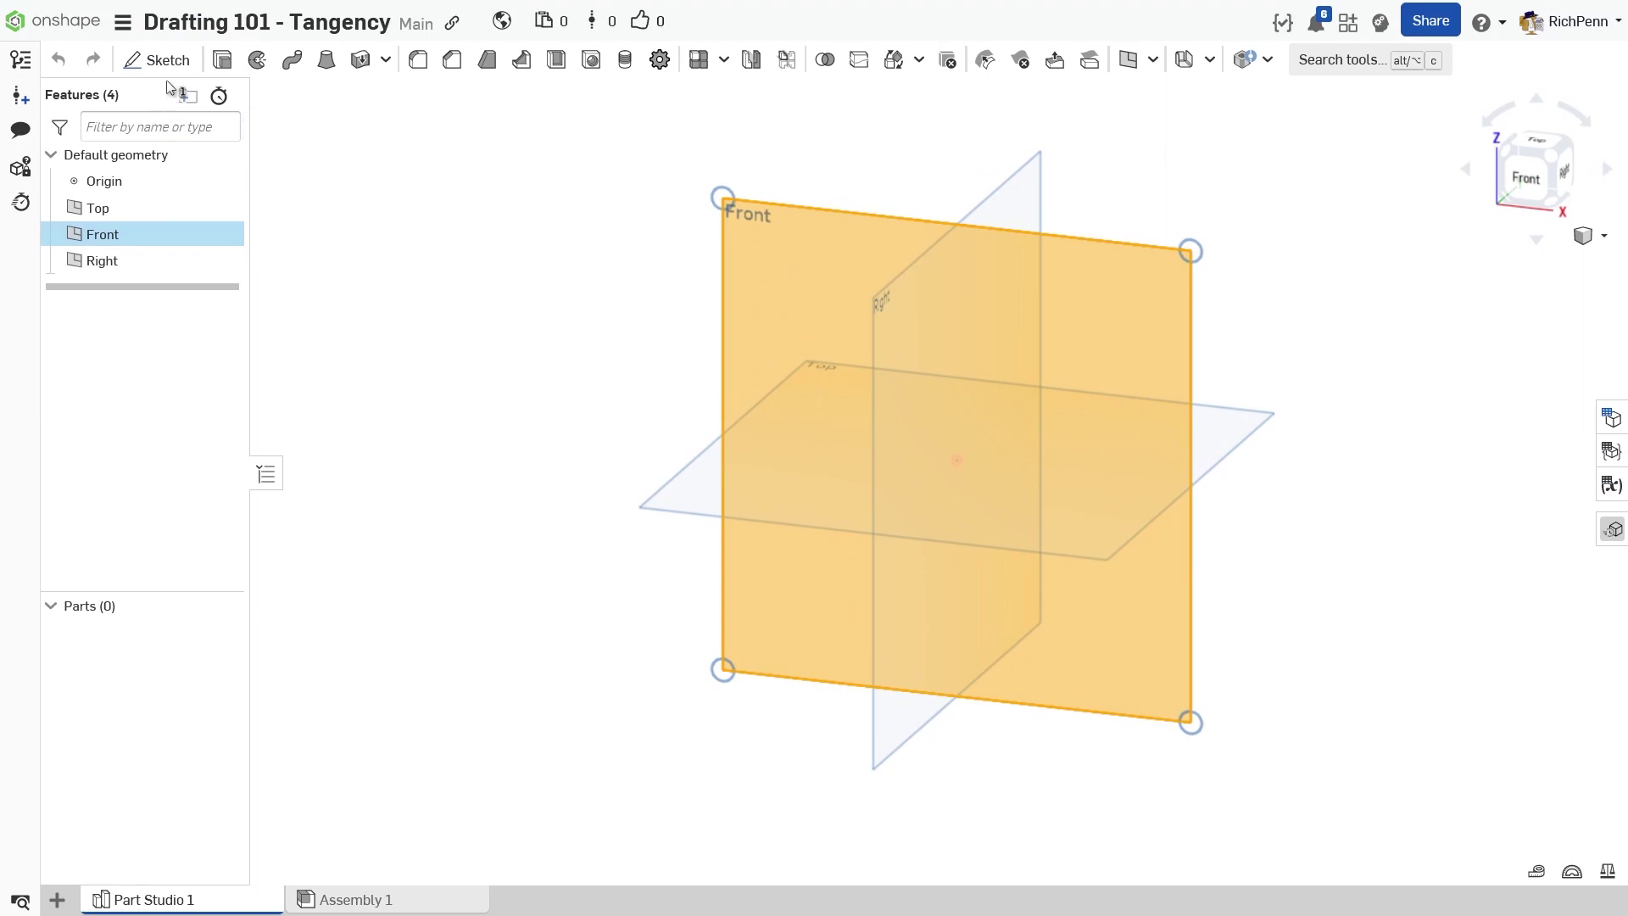
click(168, 60)
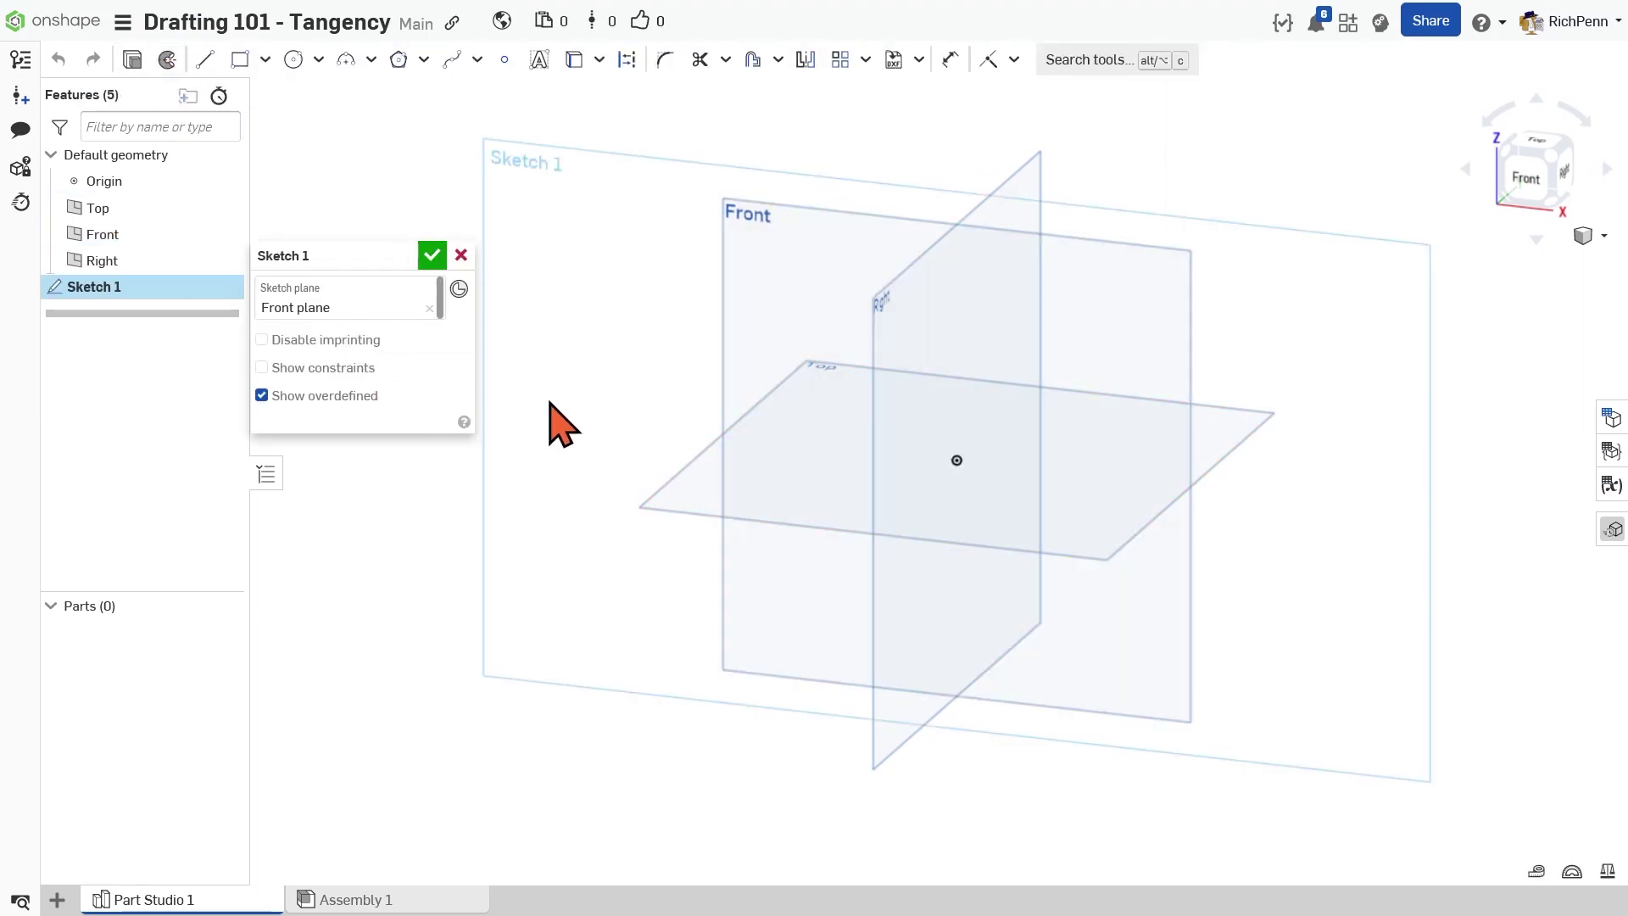
key(n)
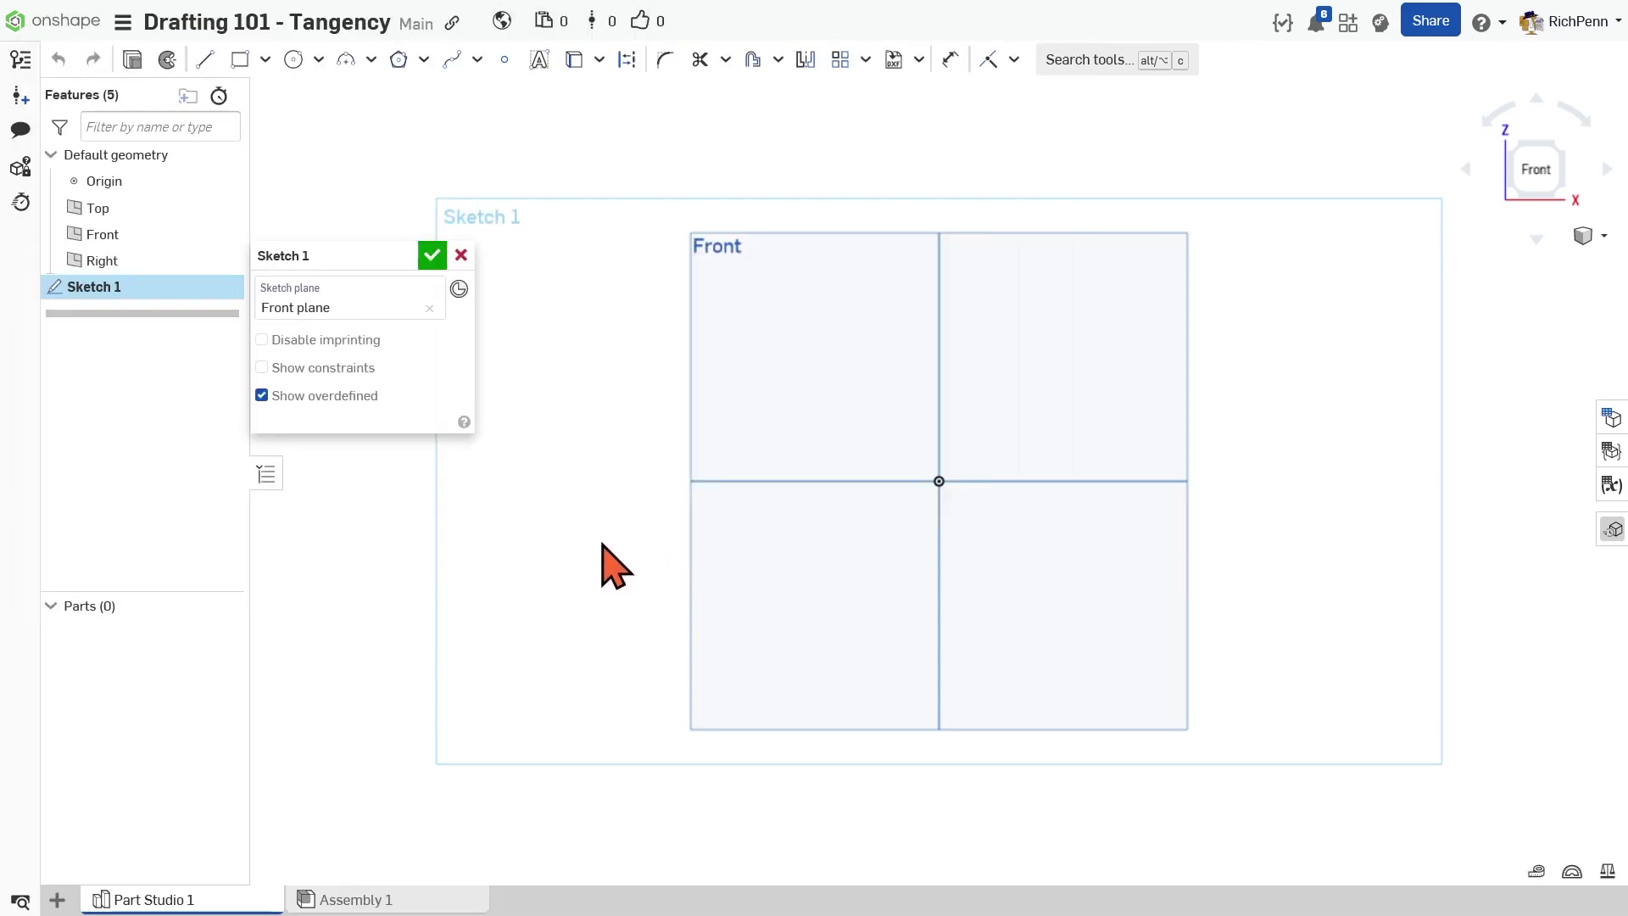
- Sketch a circle centred on the origin with a diameter of 150 mm
key(c)
click(939, 481)
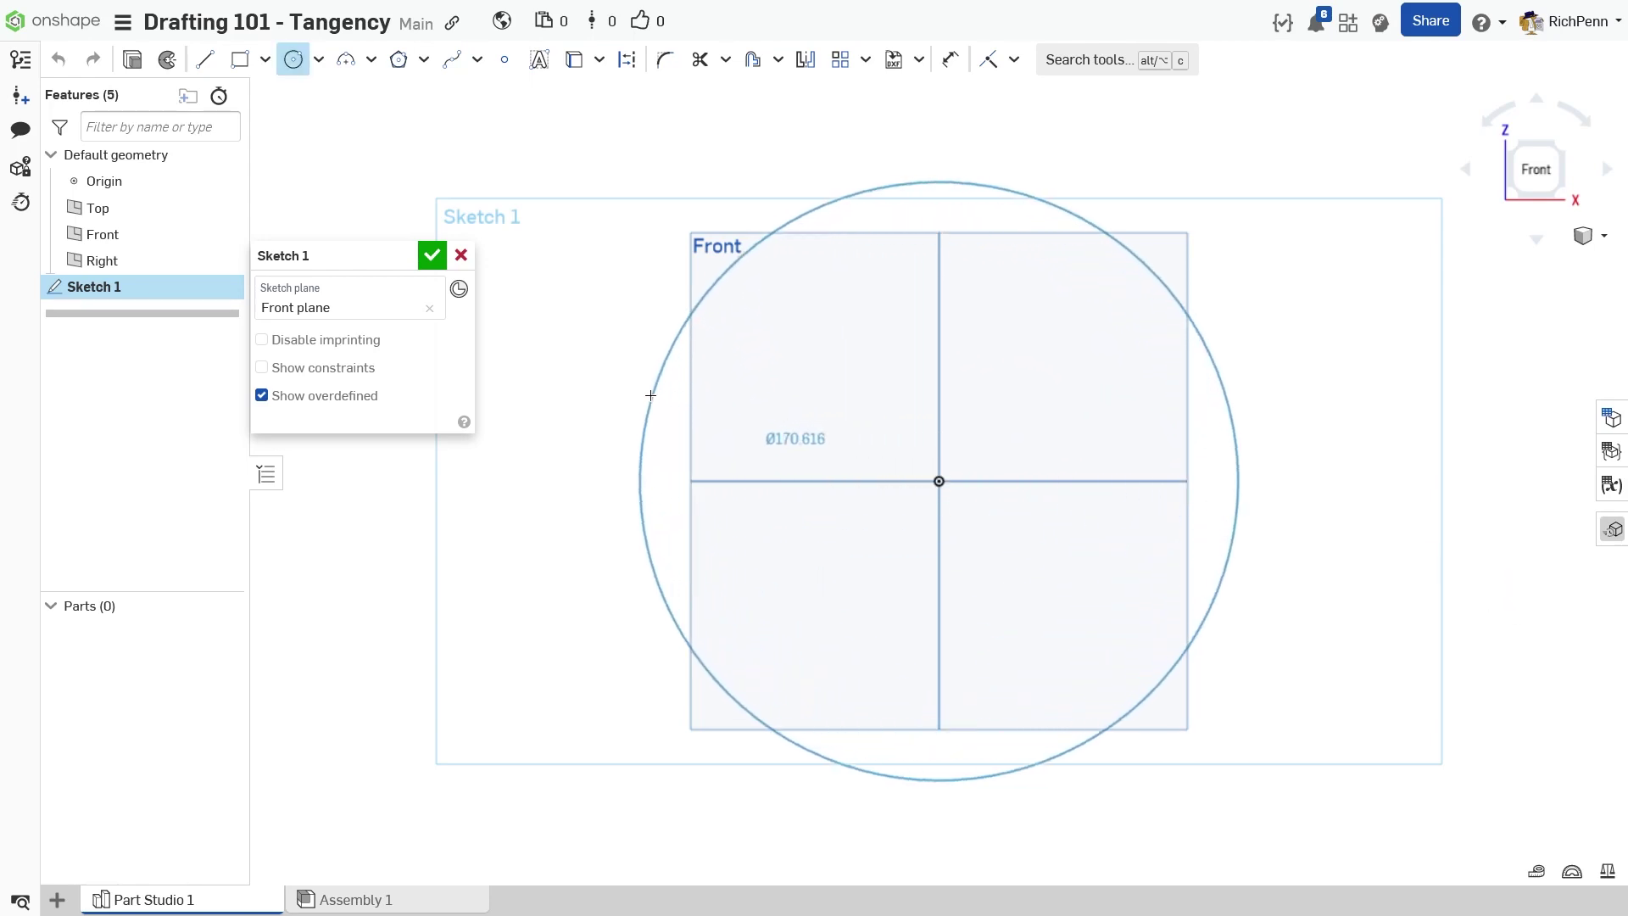
click(680, 408)
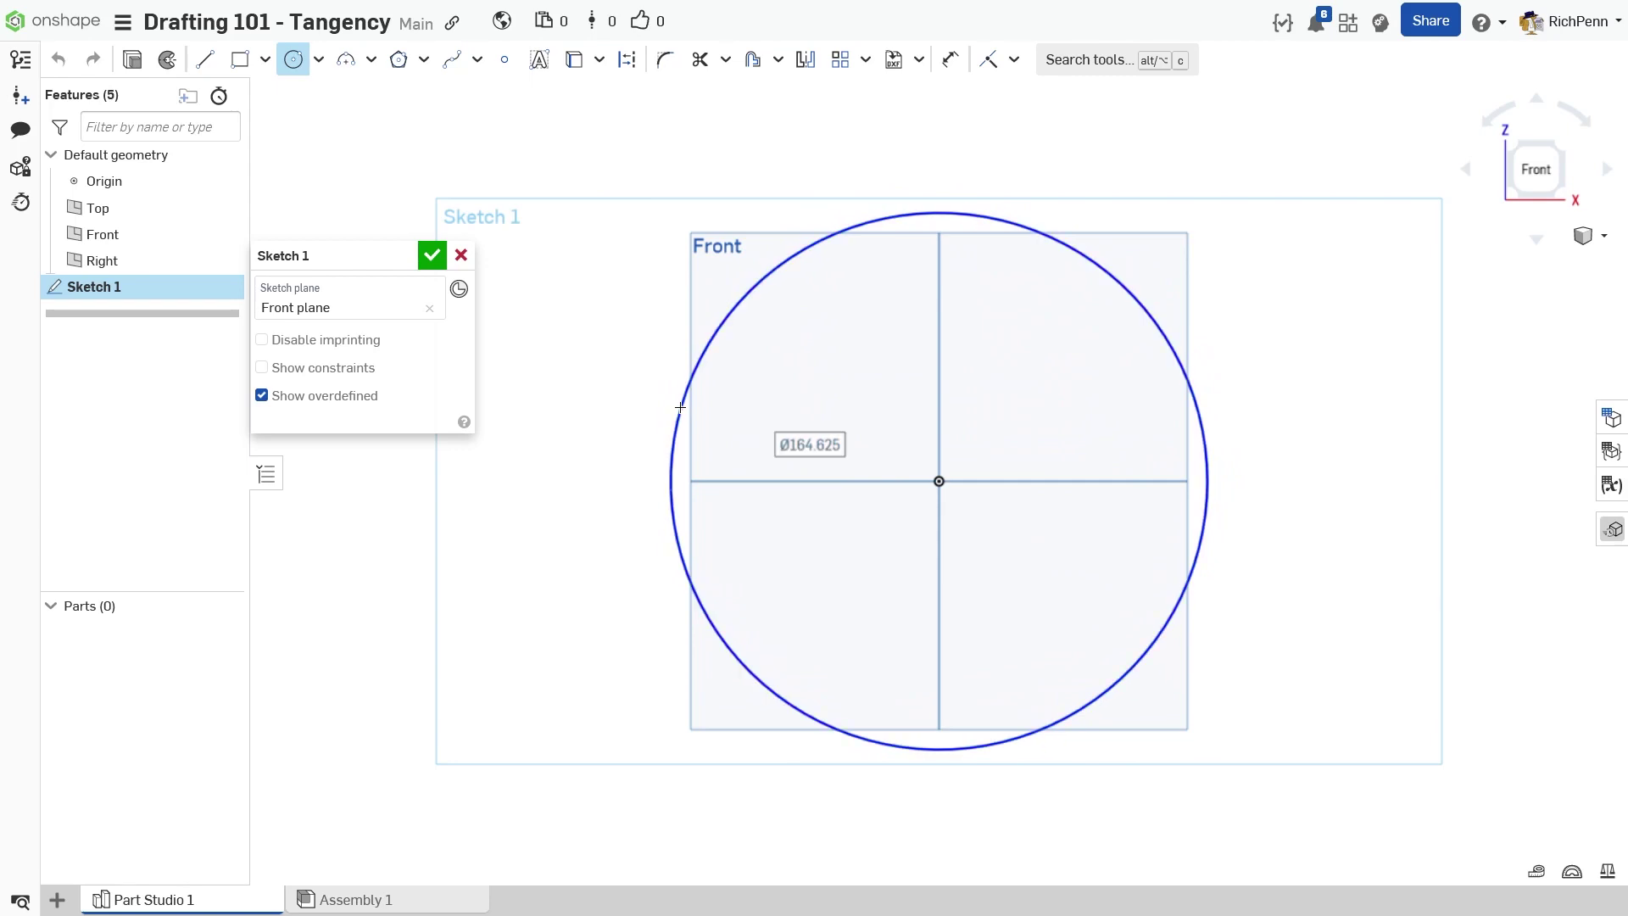
text(1)
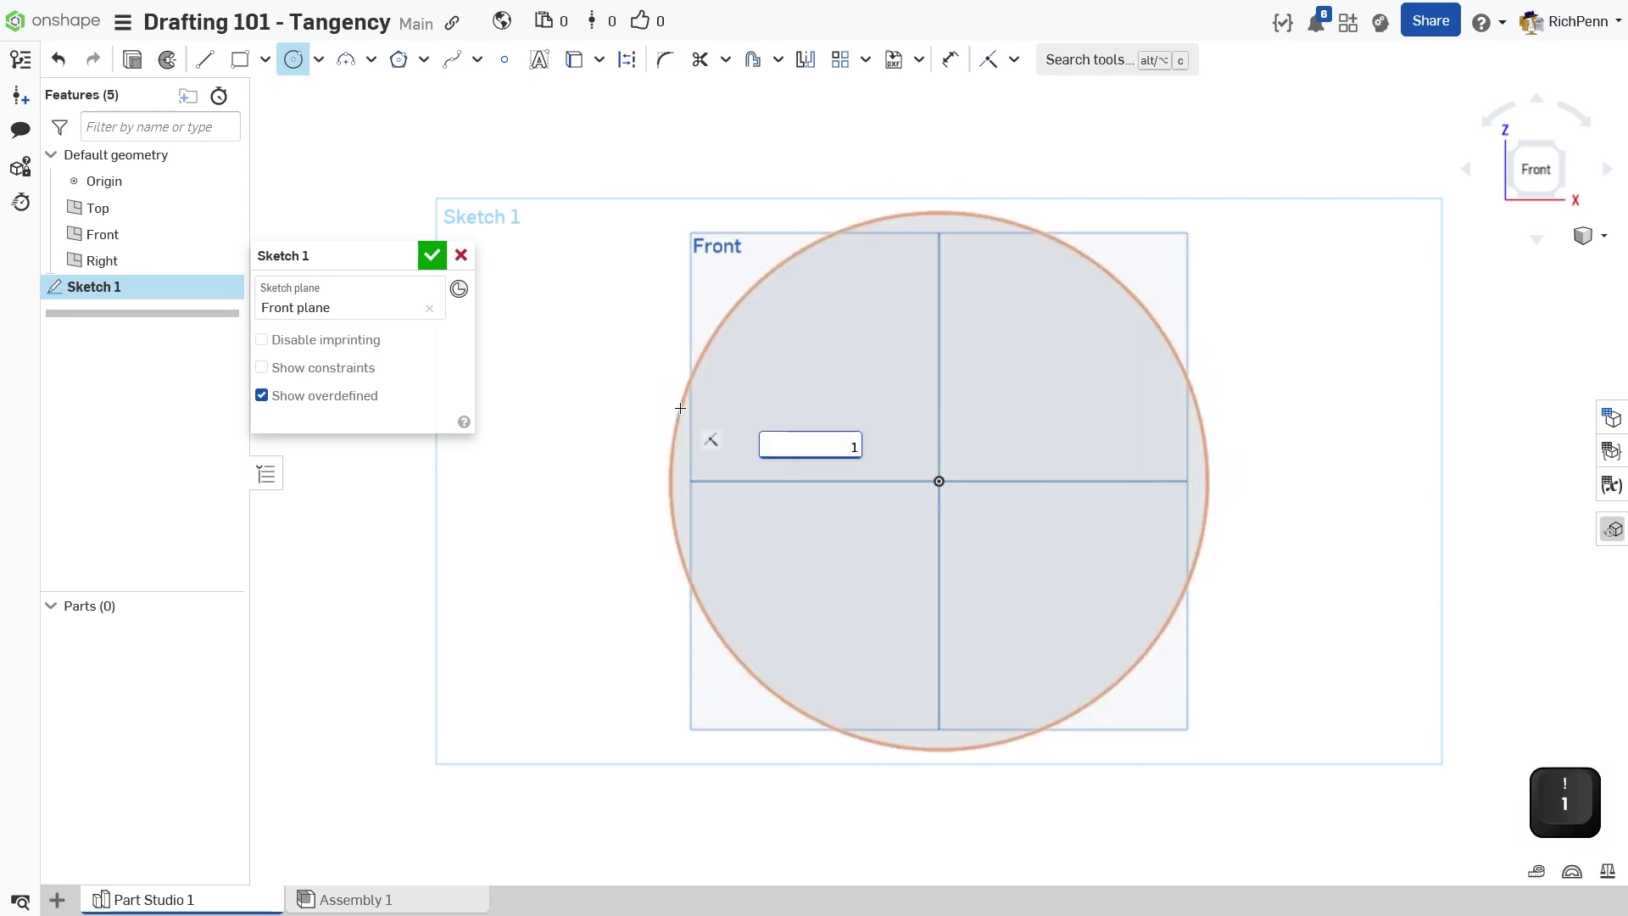
text(50)
key(Return)
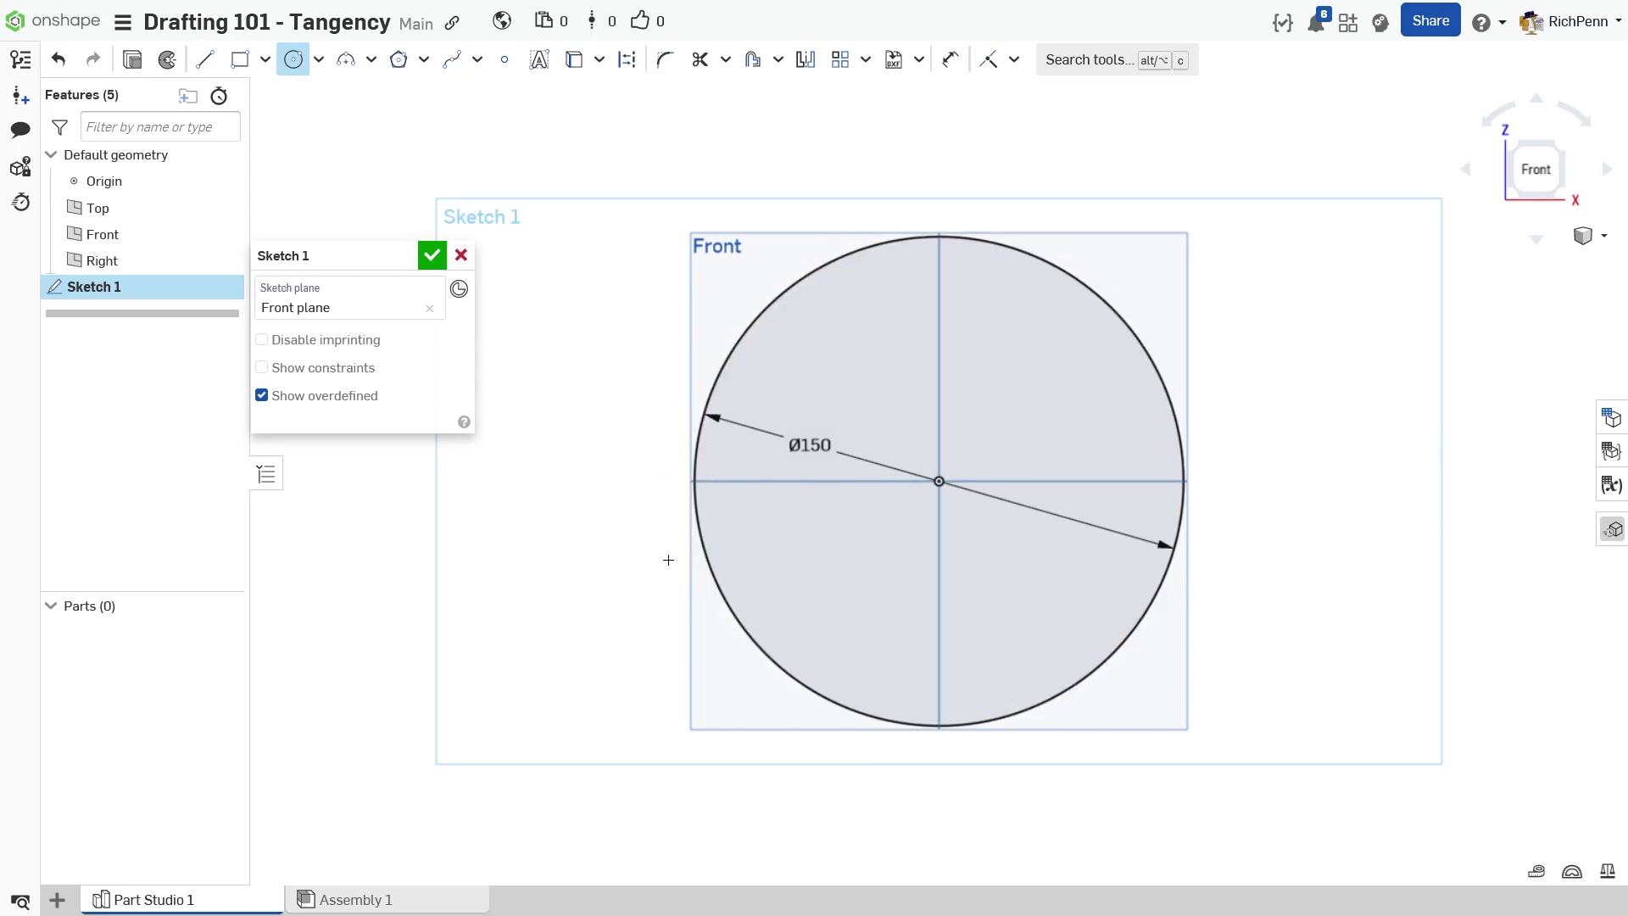
- Sketch an 88 mm diameter circle directly above the origin, clear of the 150 mm circle
scroll(876, 368, down, 5)
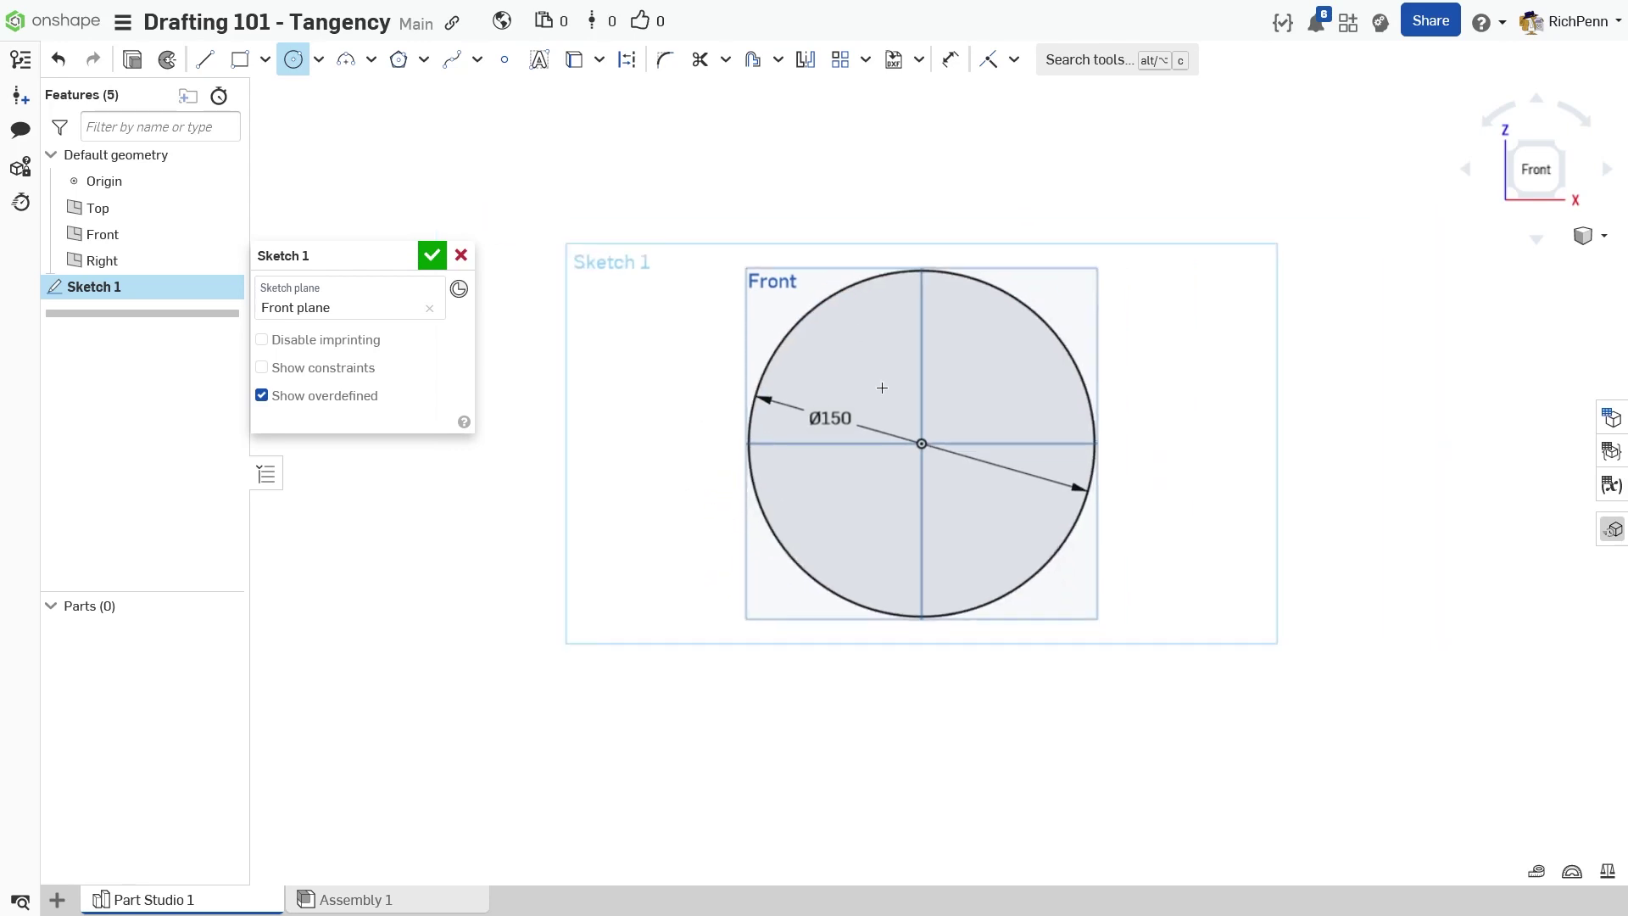
middle_drag(923, 258, 912, 455)
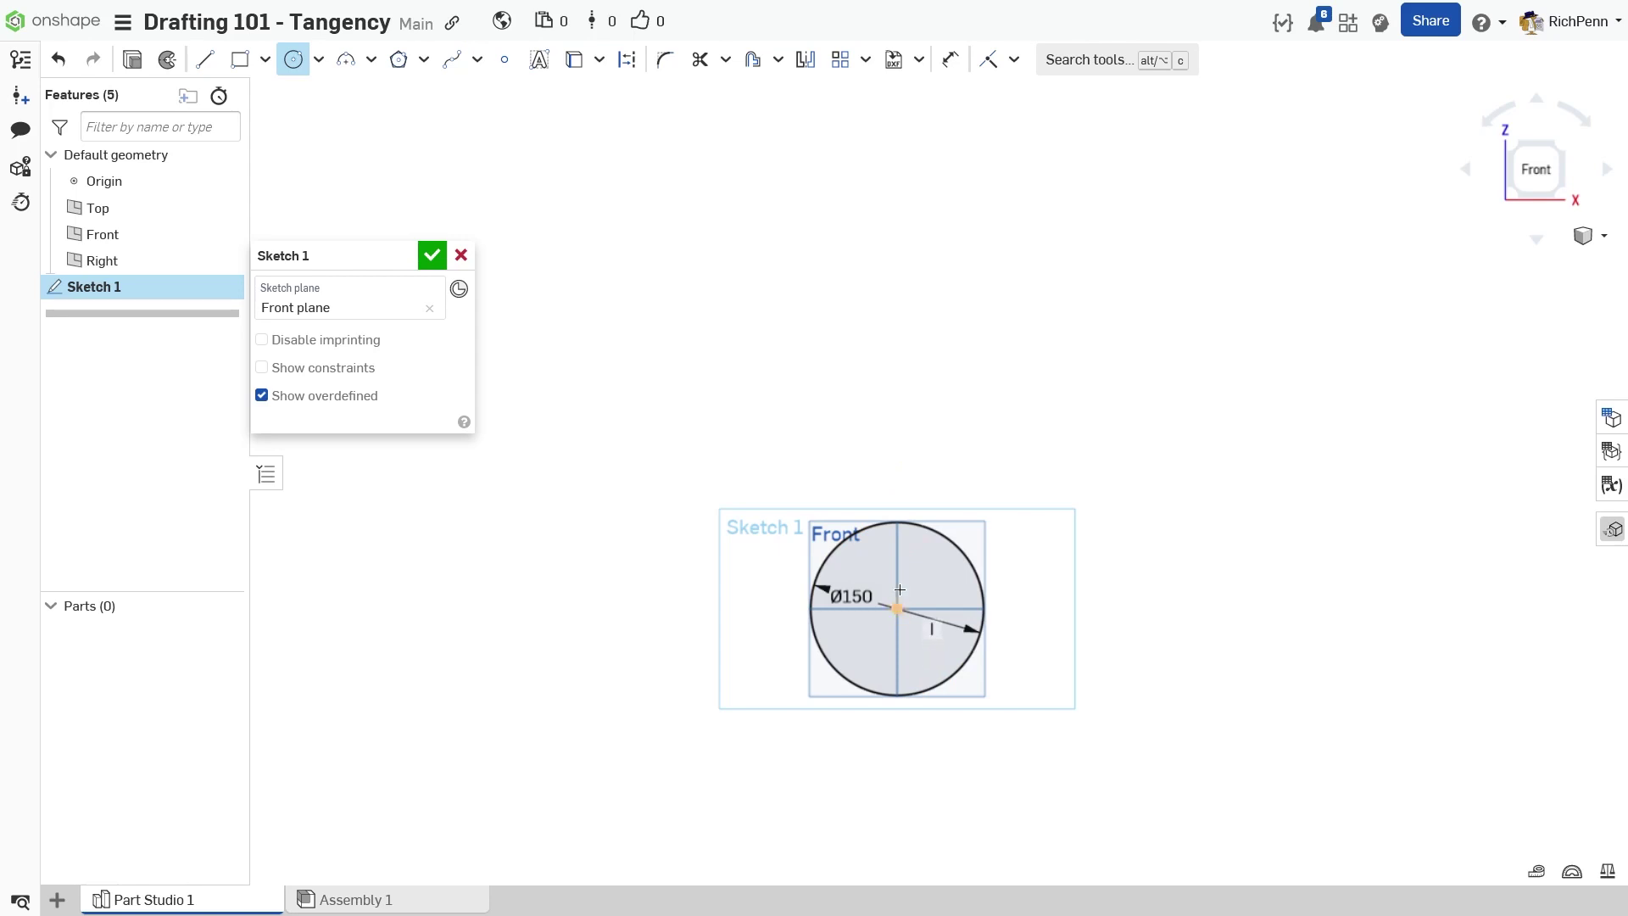
click(896, 372)
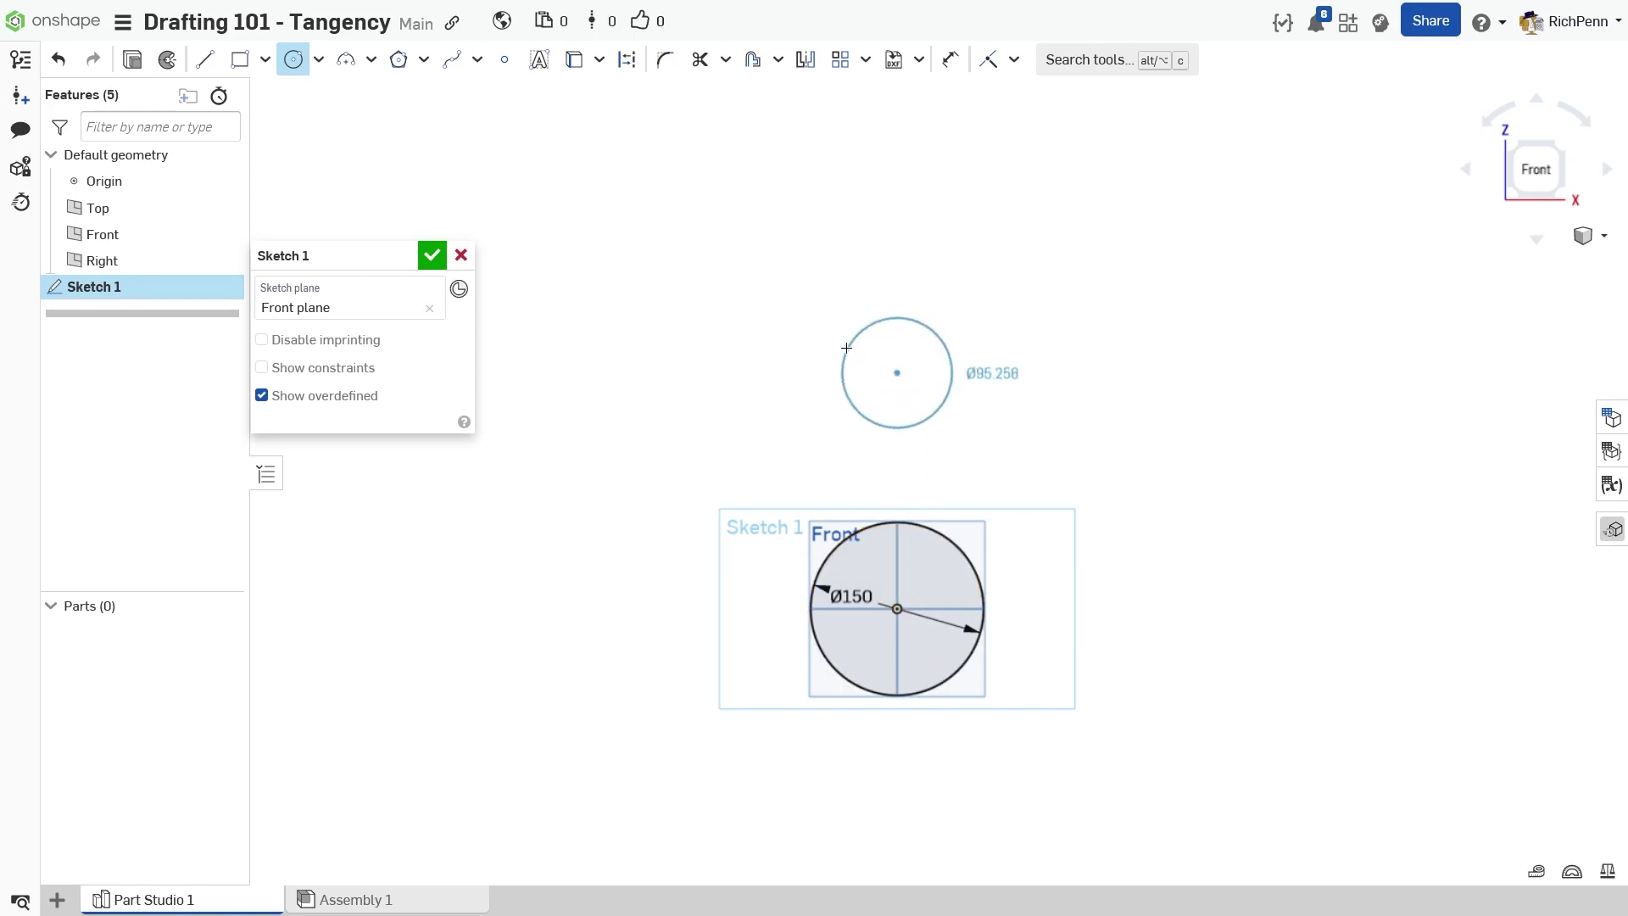
click(847, 349)
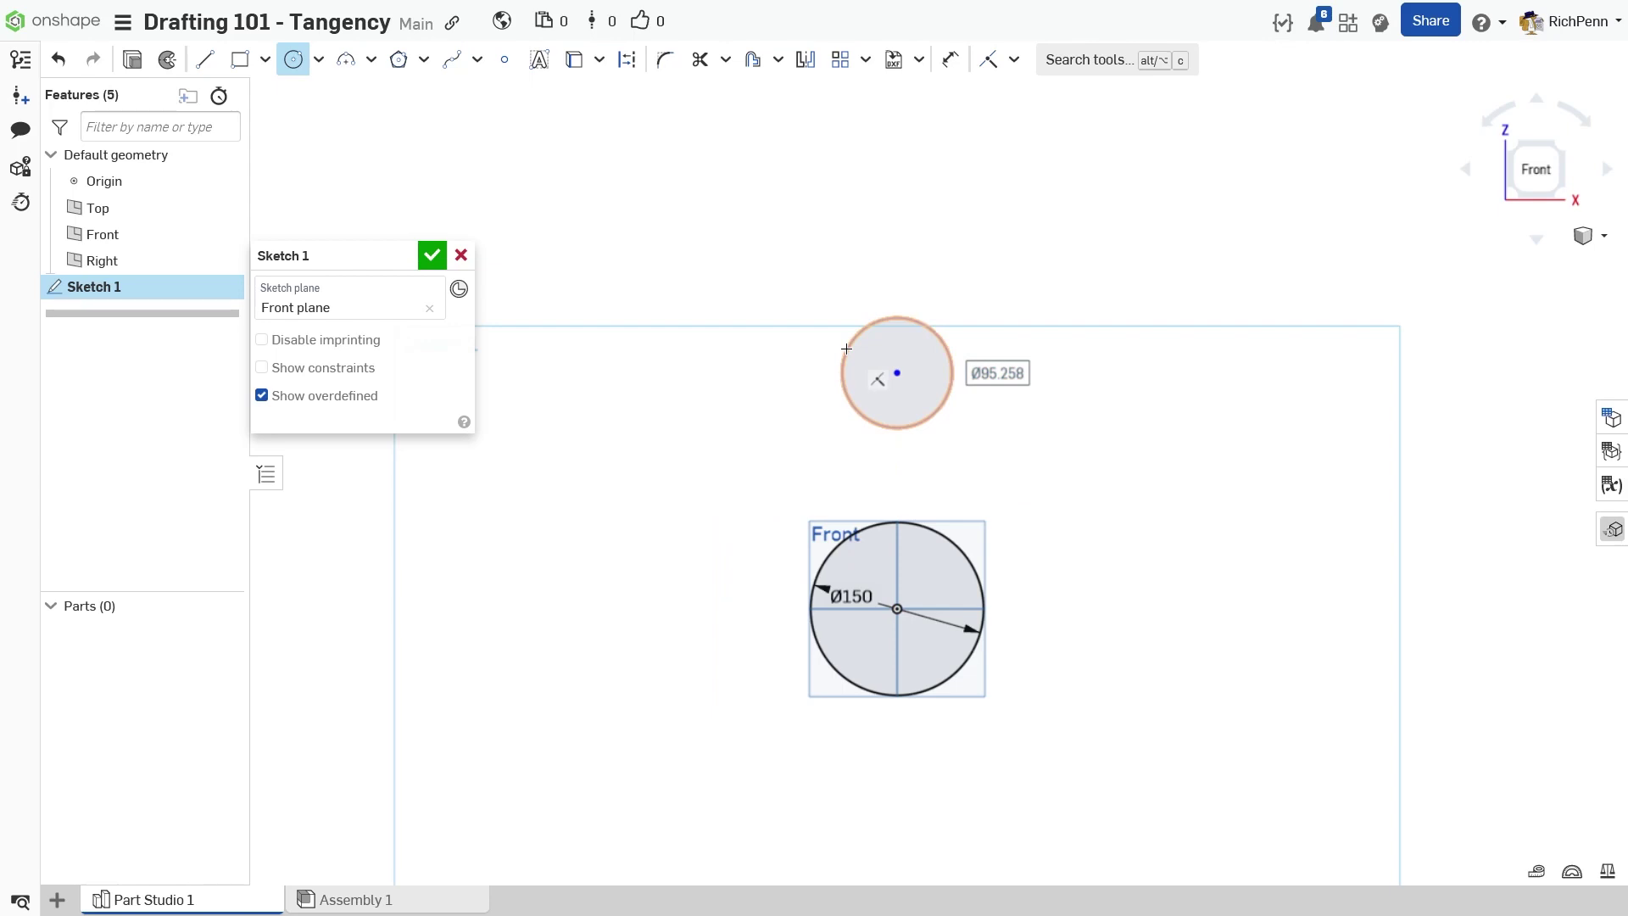
text(88)
key(Return)
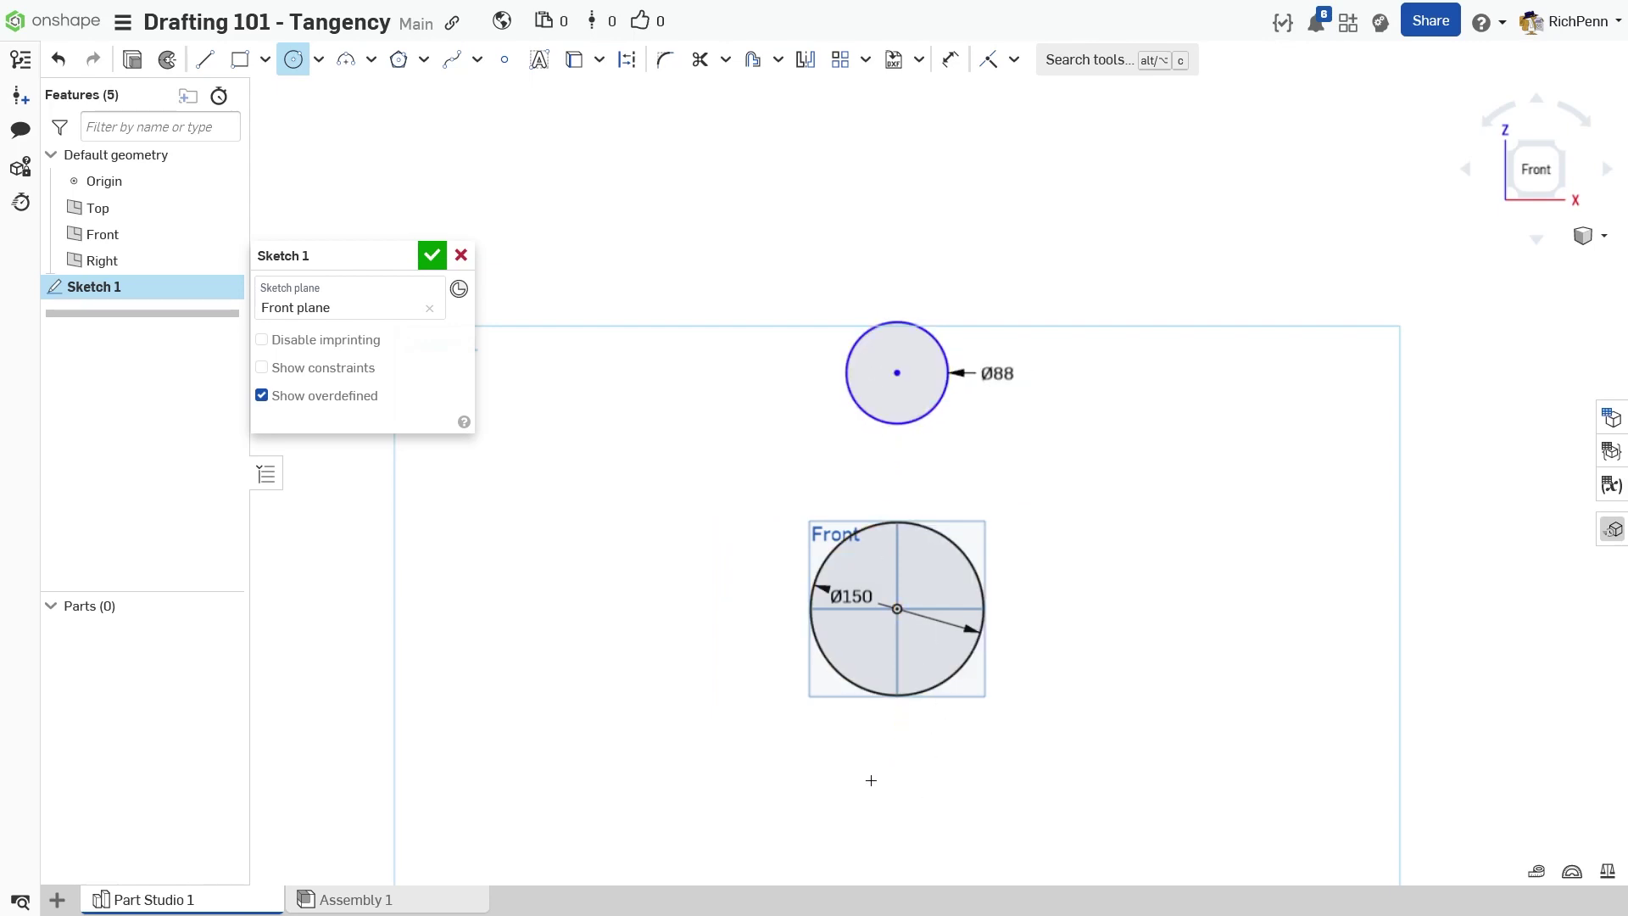
- Sketch an 80 mm diameter circle to the upper left of the 150 mm circle
middle_drag(869, 777, 865, 685)
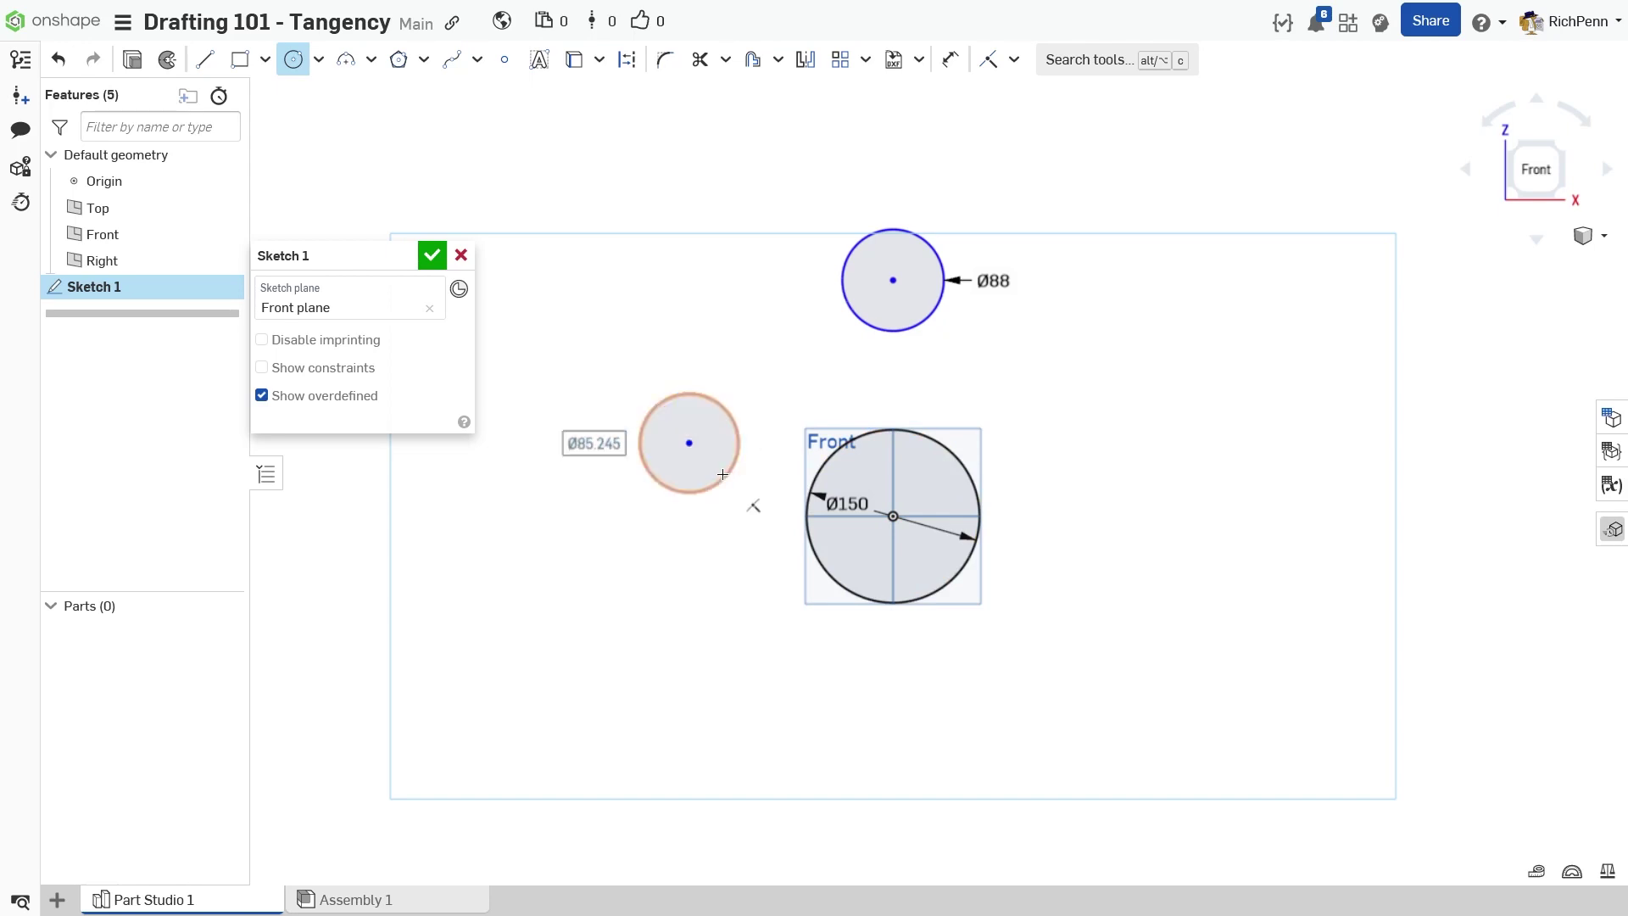
text(80)
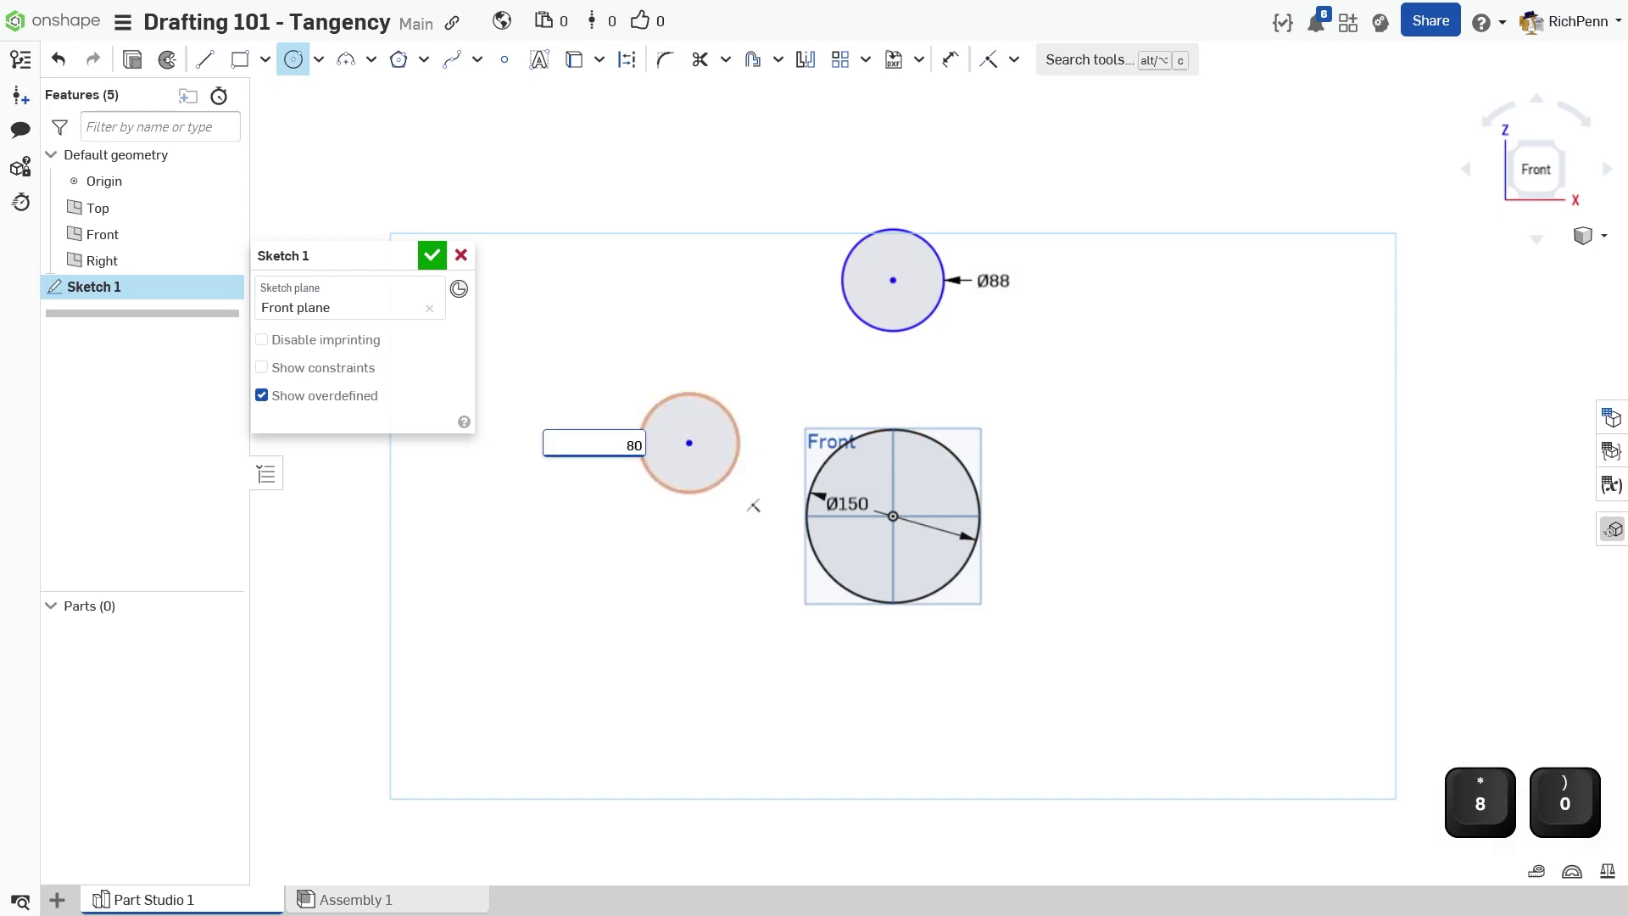
key(Return)
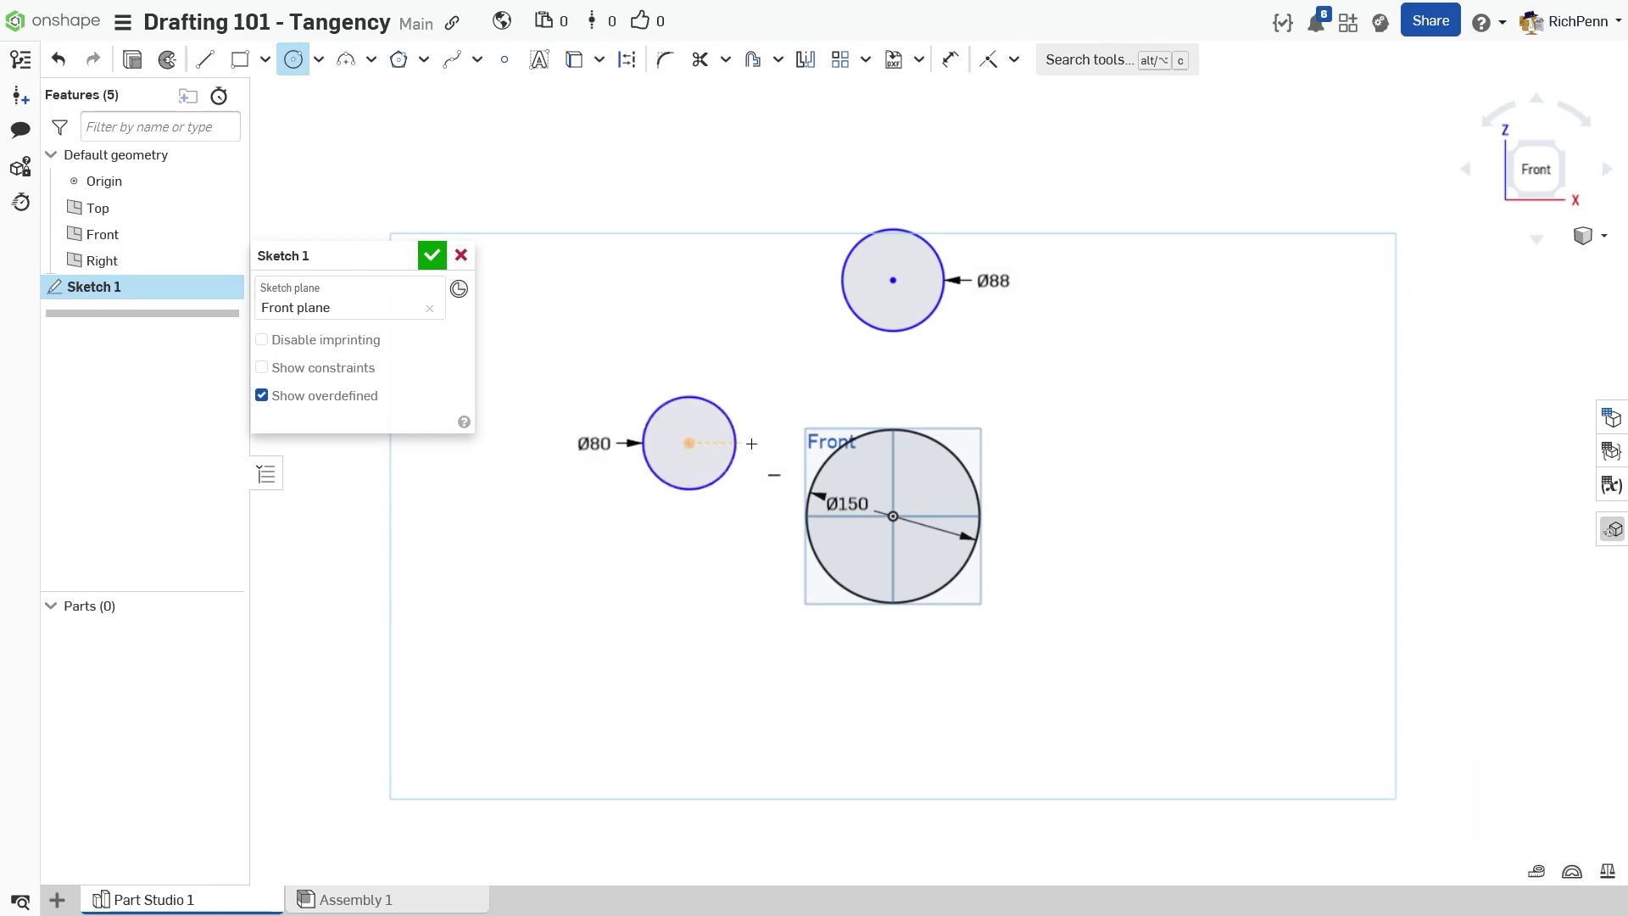
- Sketch an 80 mm diameter circle to the upper right of the central circle, level with the one on the left
click(1101, 438)
click(1167, 471)
text(80)
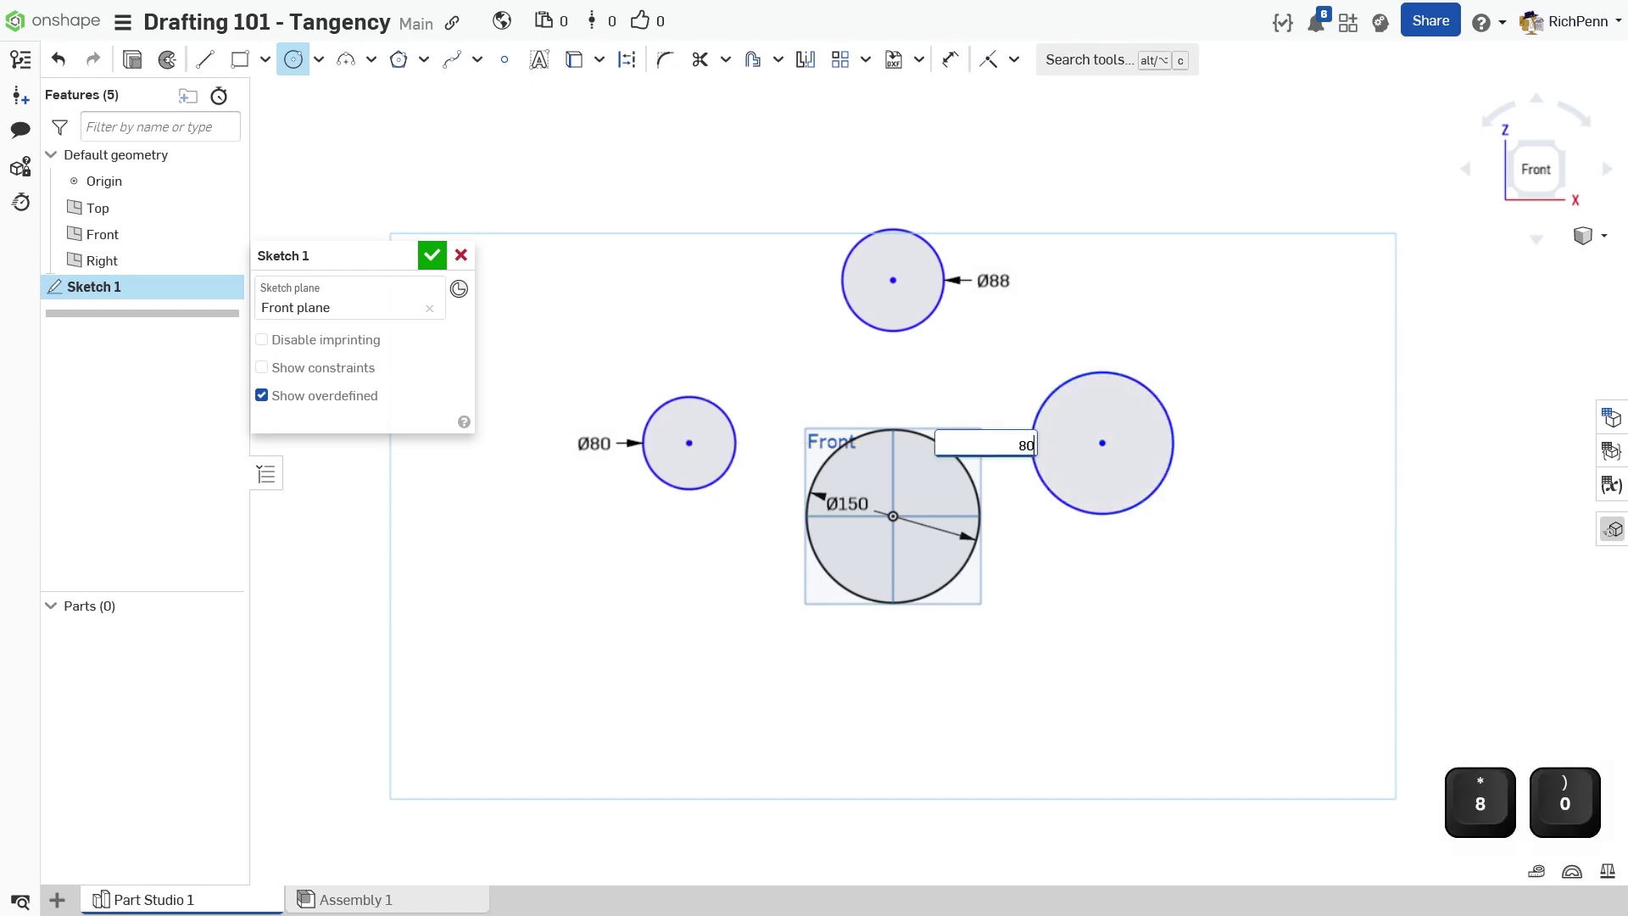
key(Return)
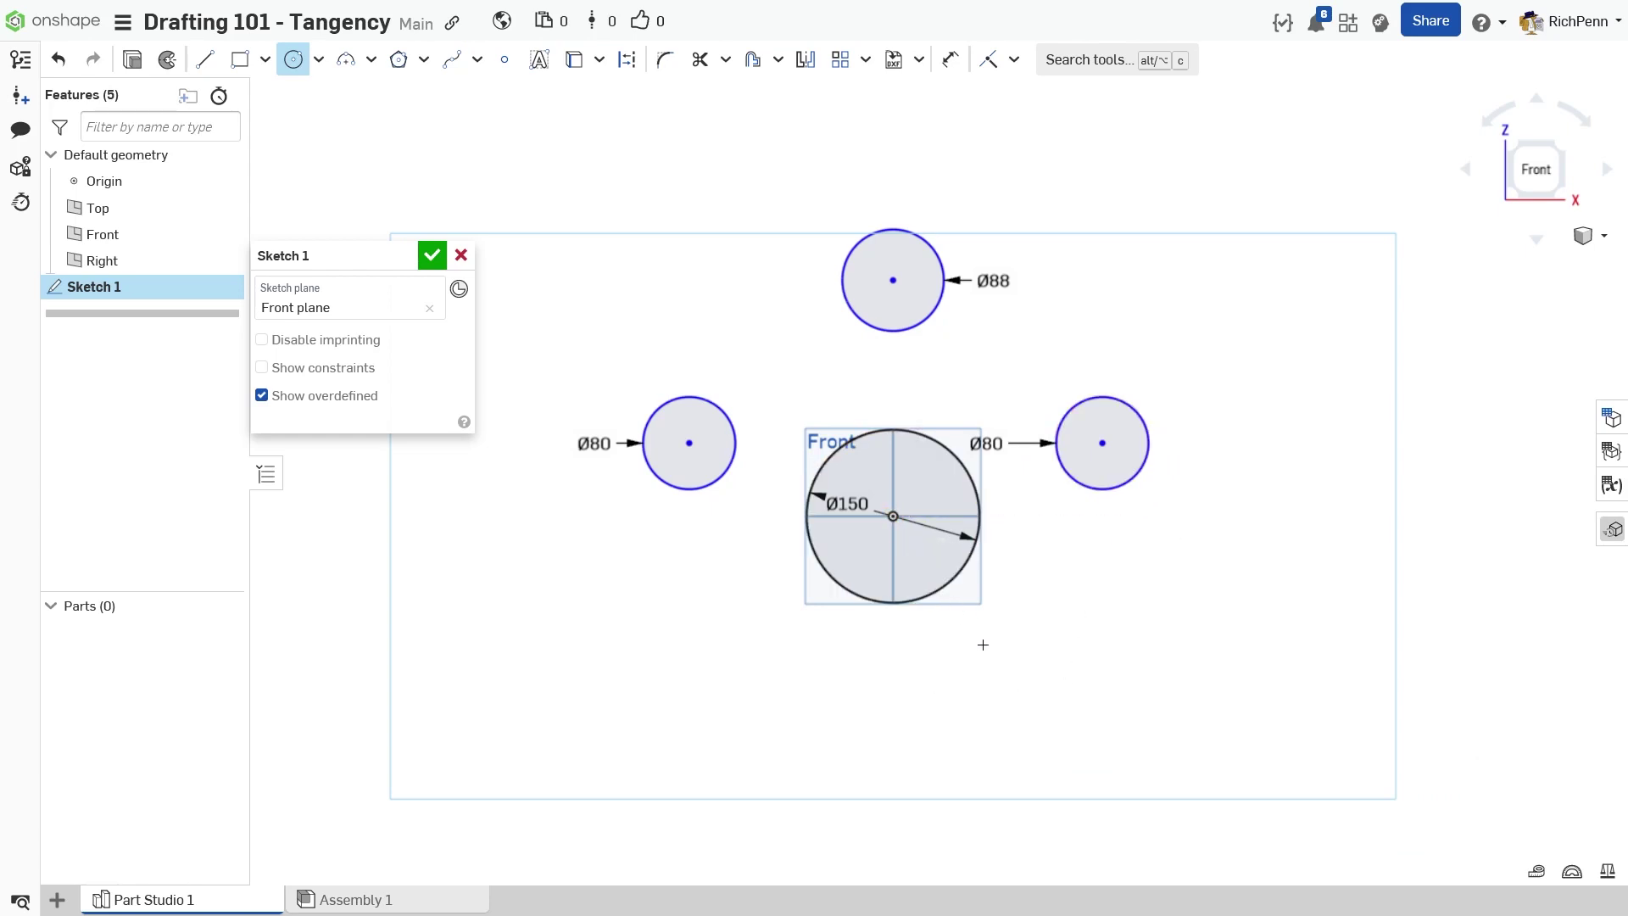
- Sketch an 88 mm diameter circle to the lower right of the 150 mm circle
click(1006, 682)
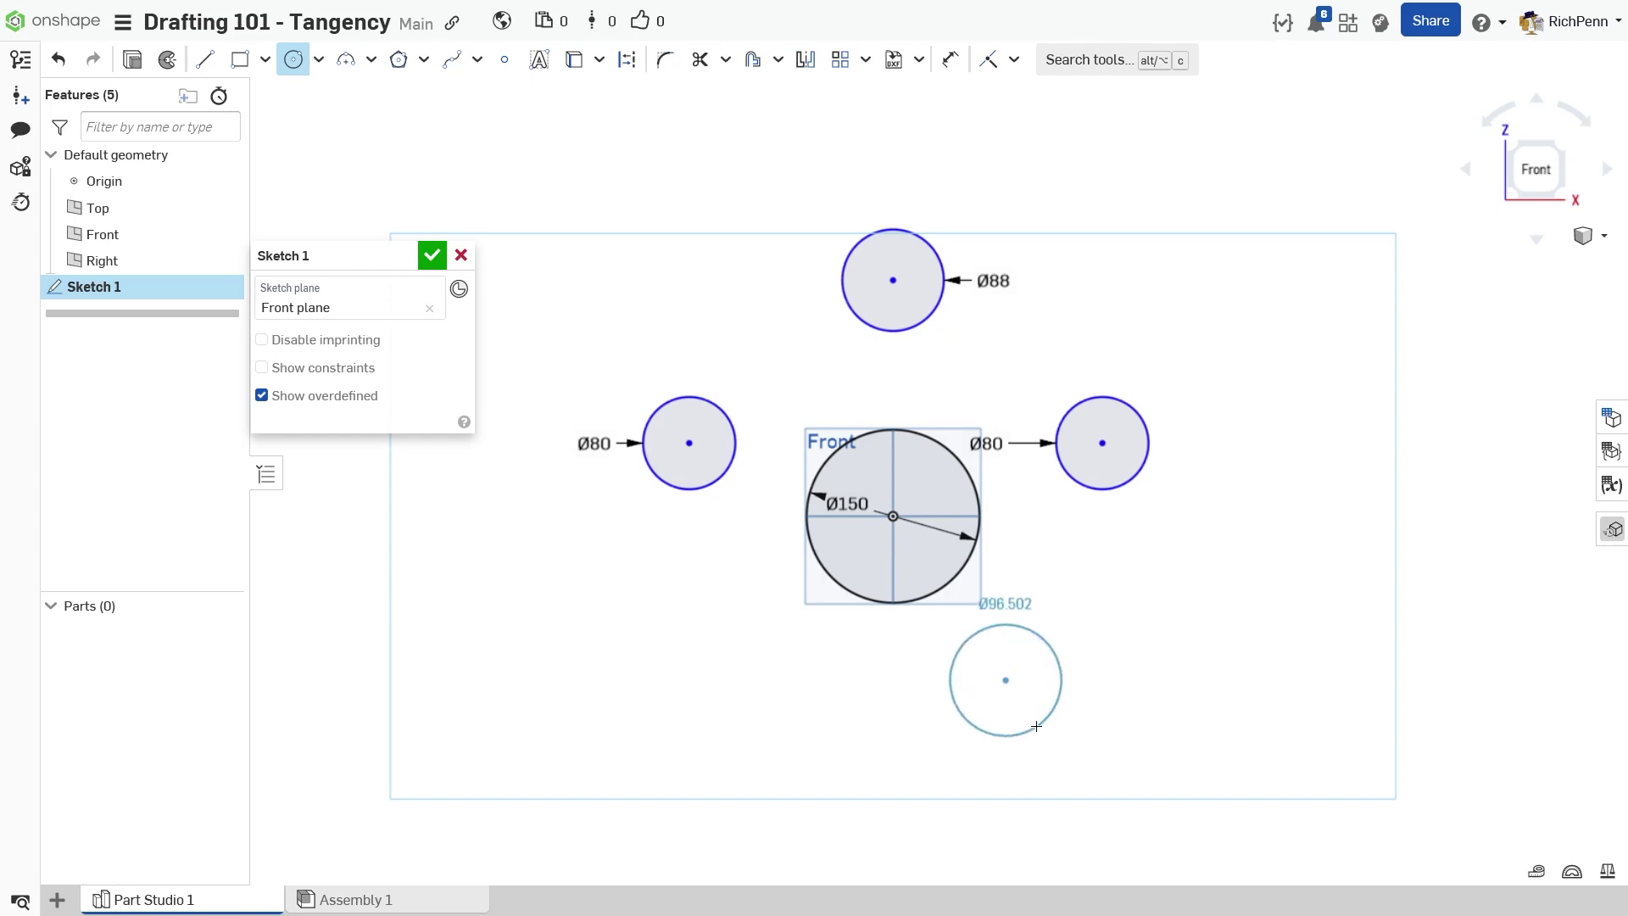
click(1037, 727)
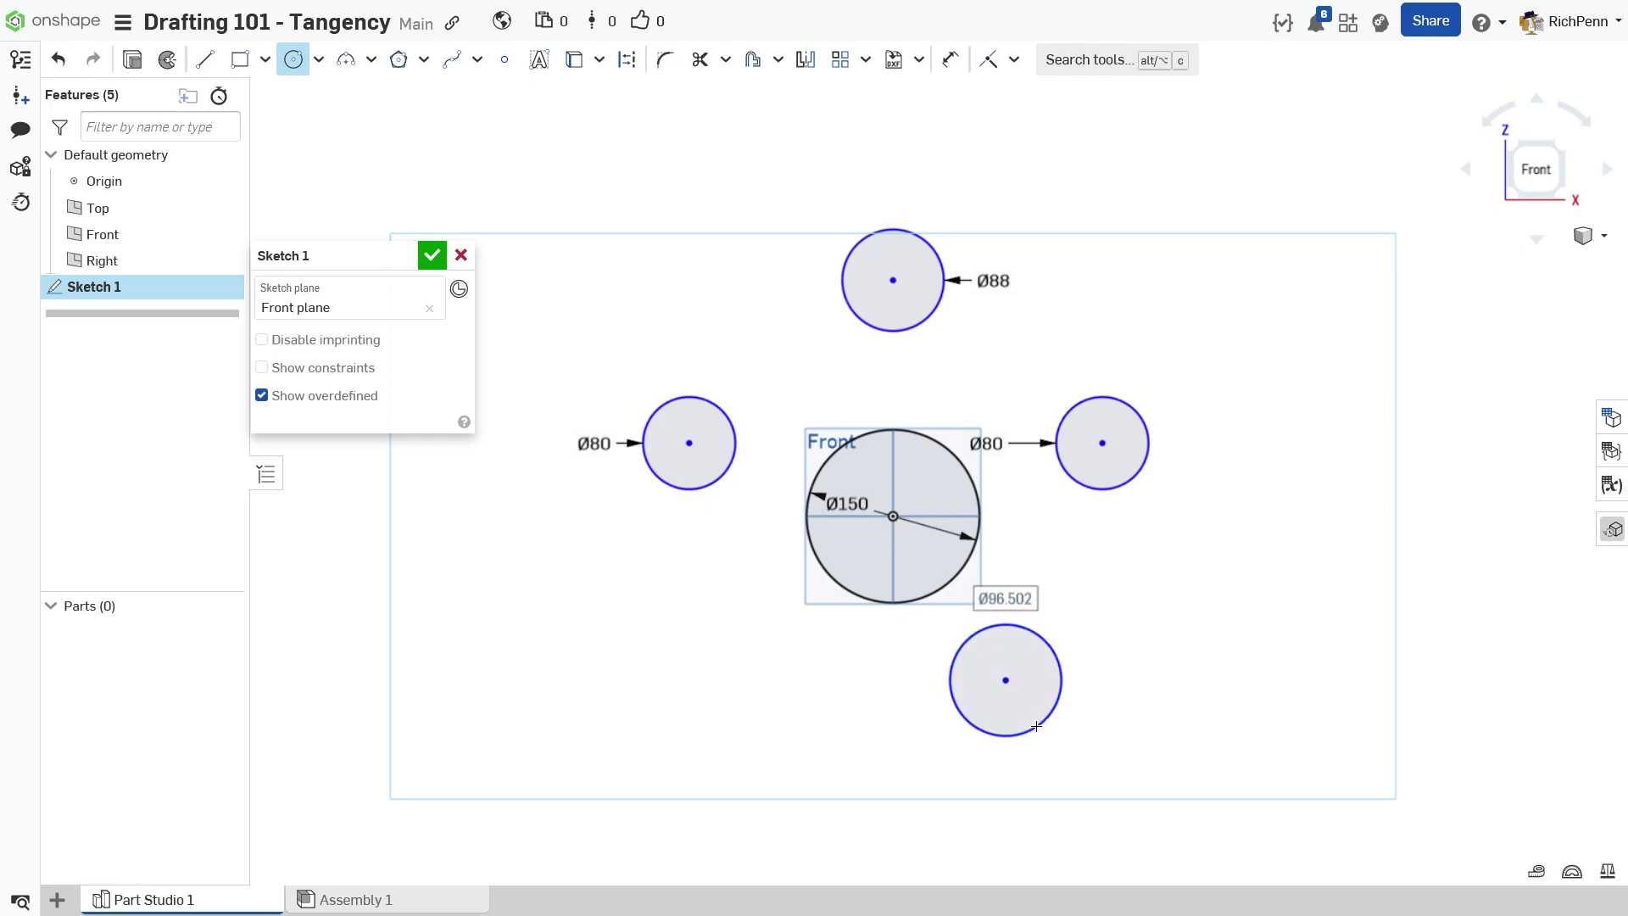
text(88)
key(Return)
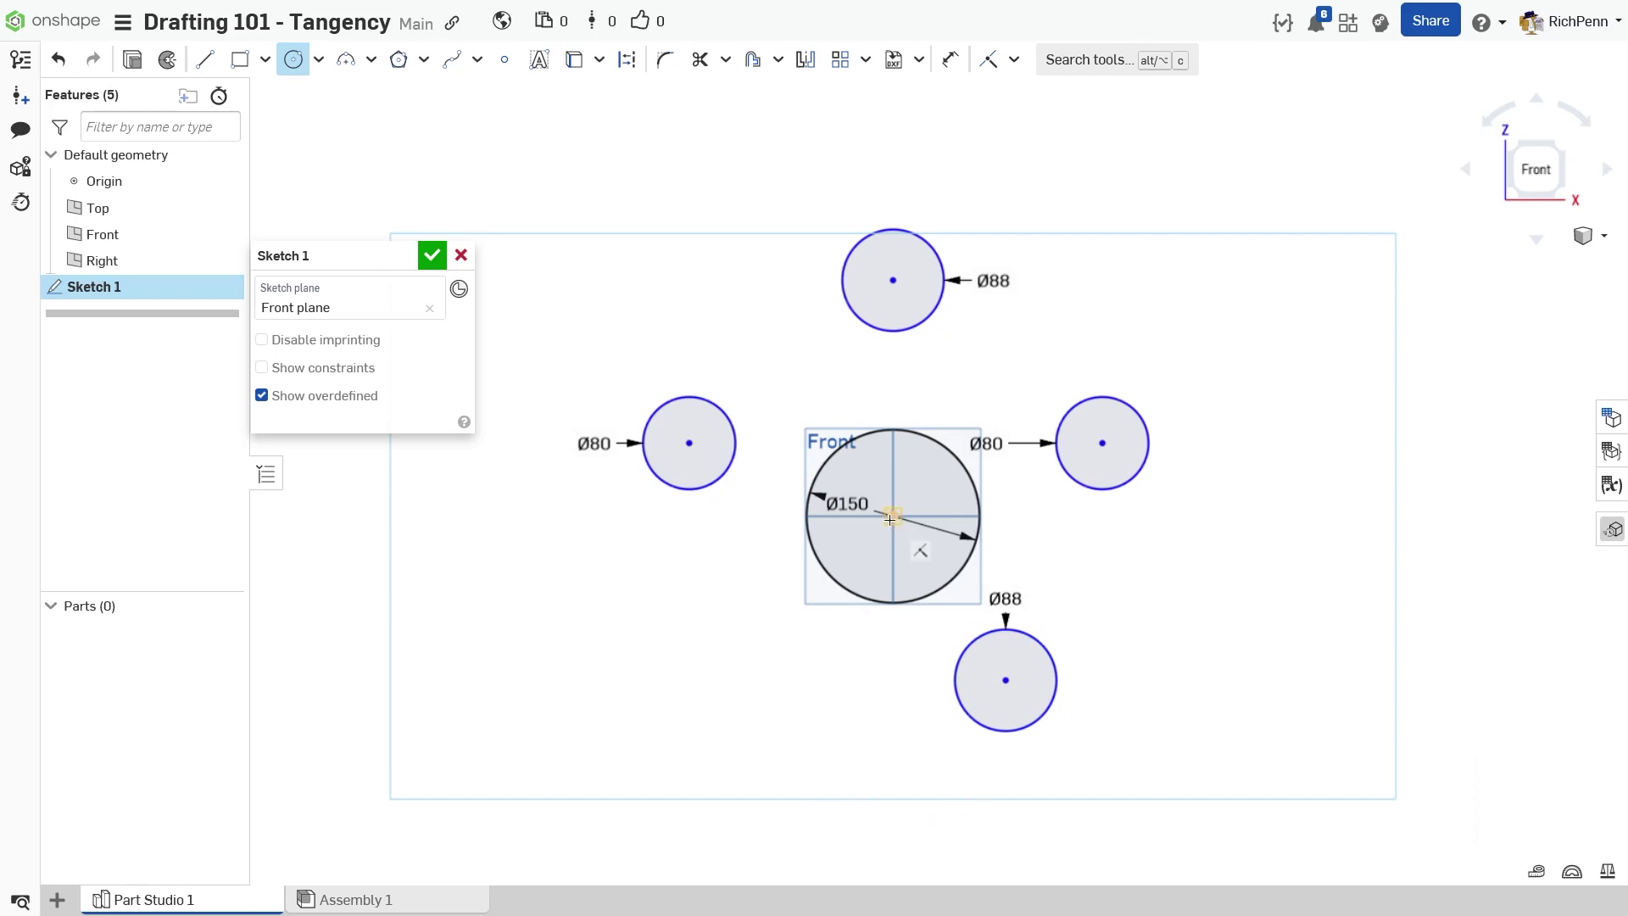
- Sketch an 88 mm diameter circle below the central circle, with its centre vertically aligned with the origin
click(892, 699)
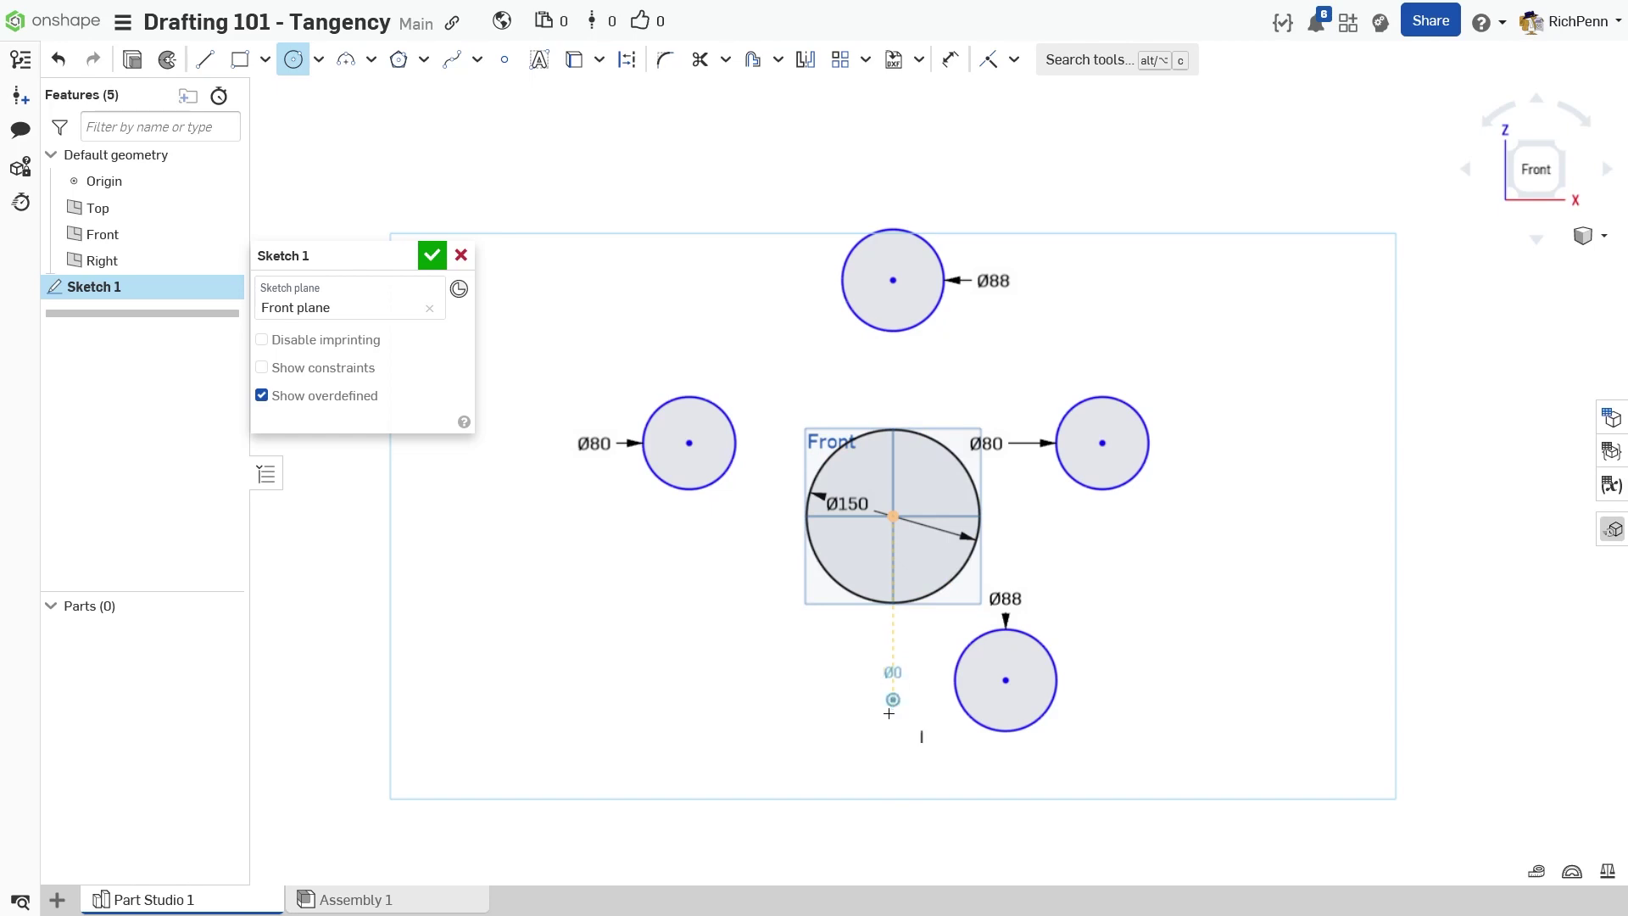
click(883, 758)
text(88)
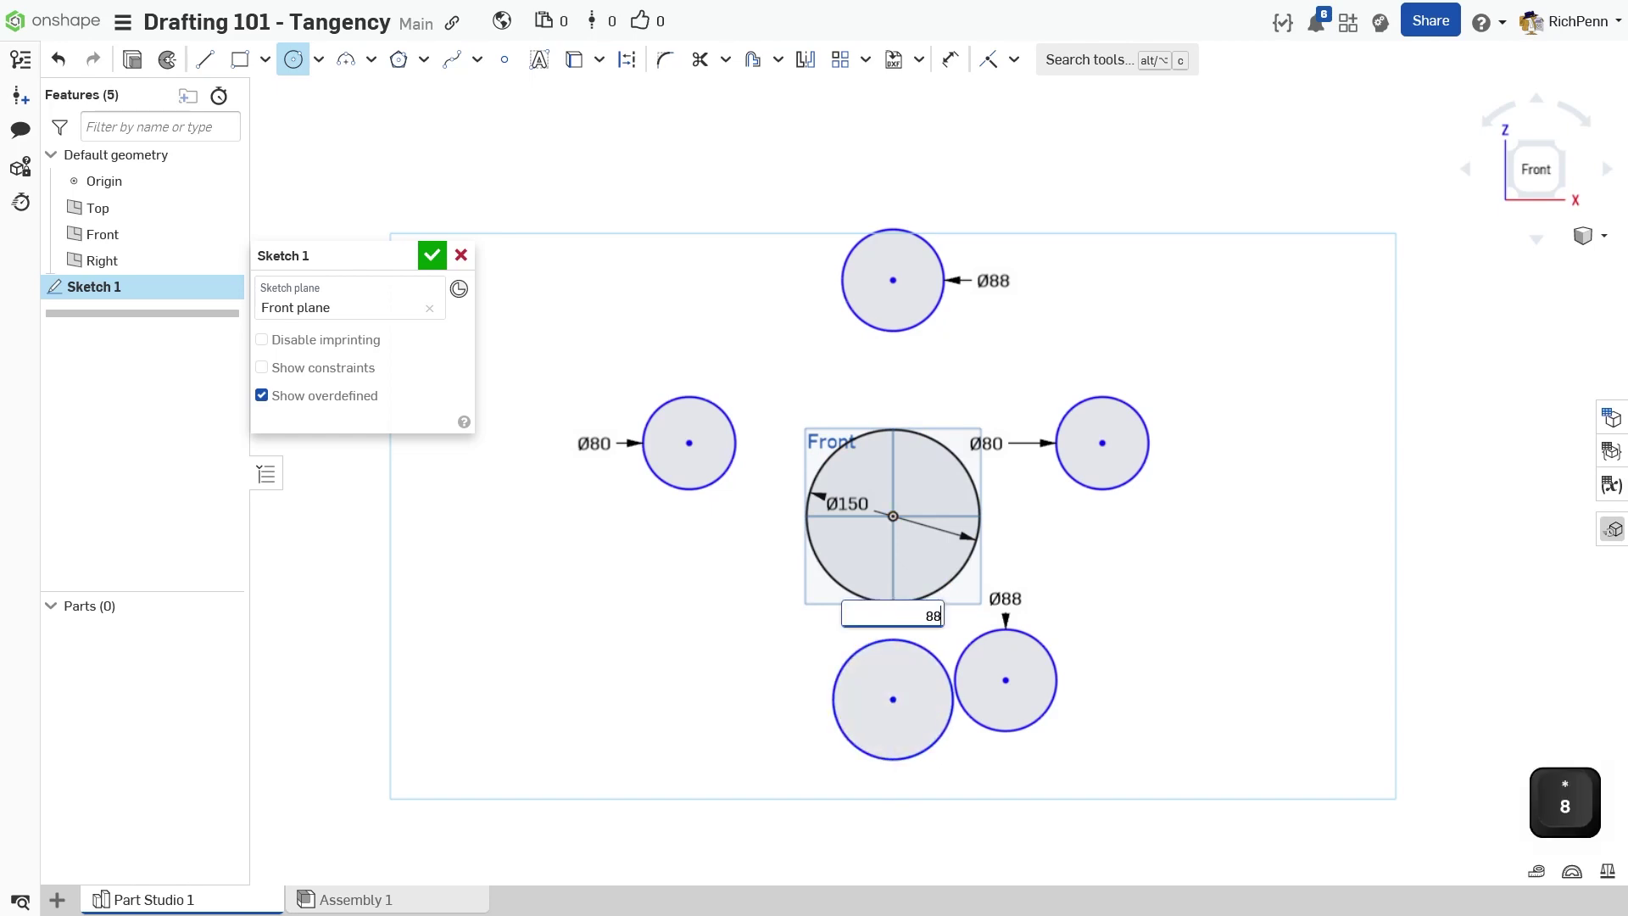
key(Return)
scroll(883, 758, up, 3)
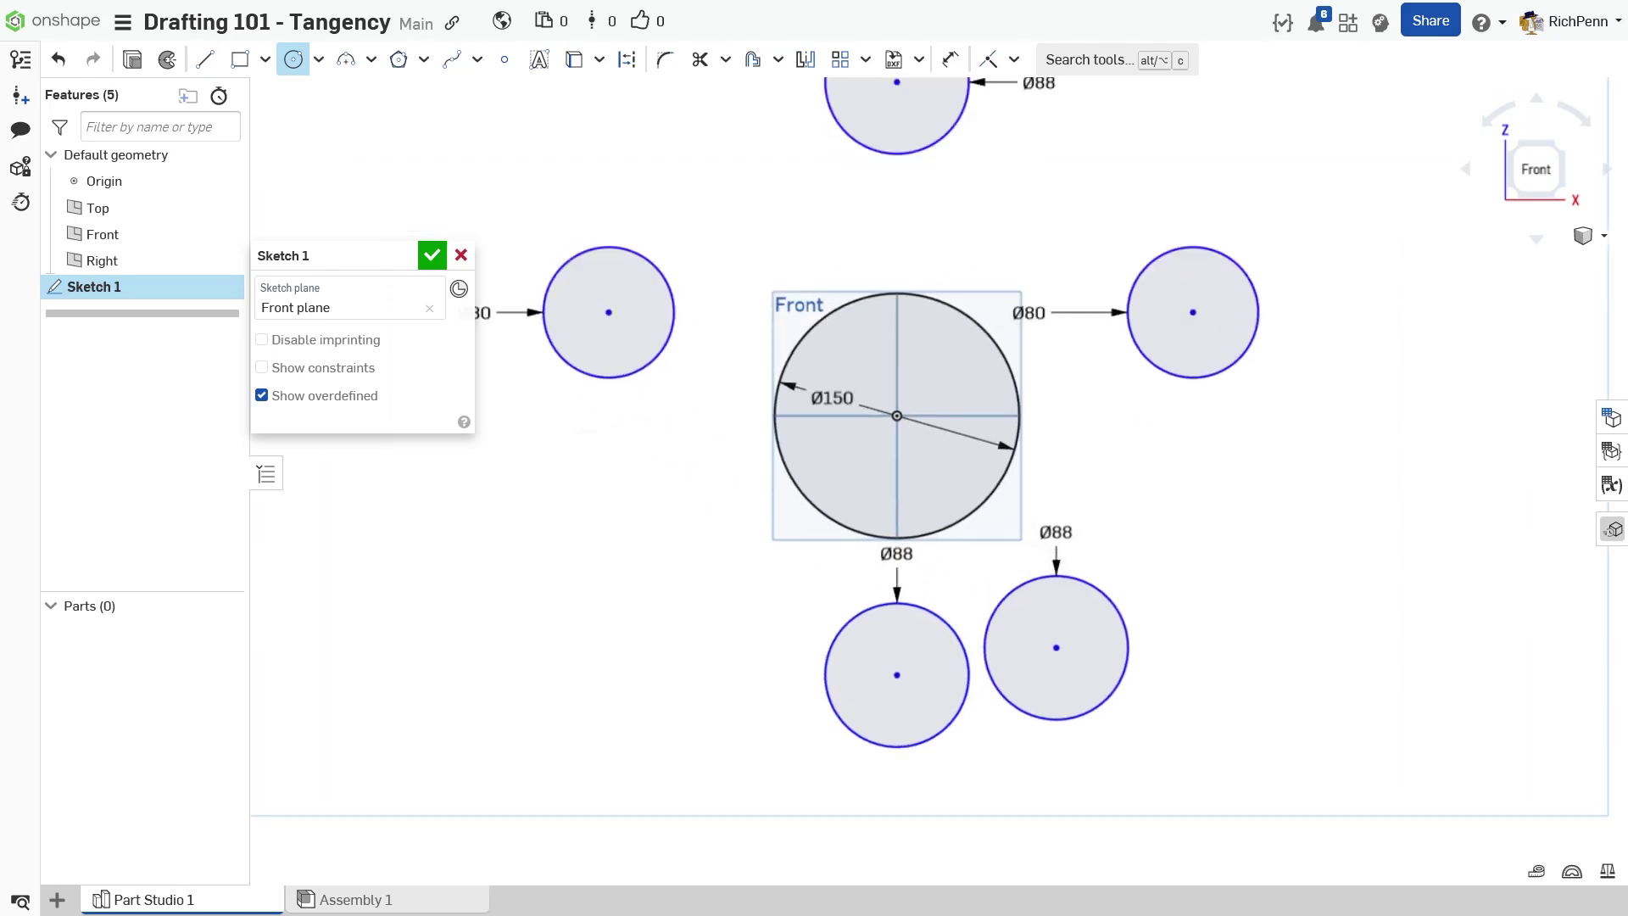
key(Escape)
- Dimension the vertical distance from the origin to the centre of the circle directly below it as 120 mm
key(d)
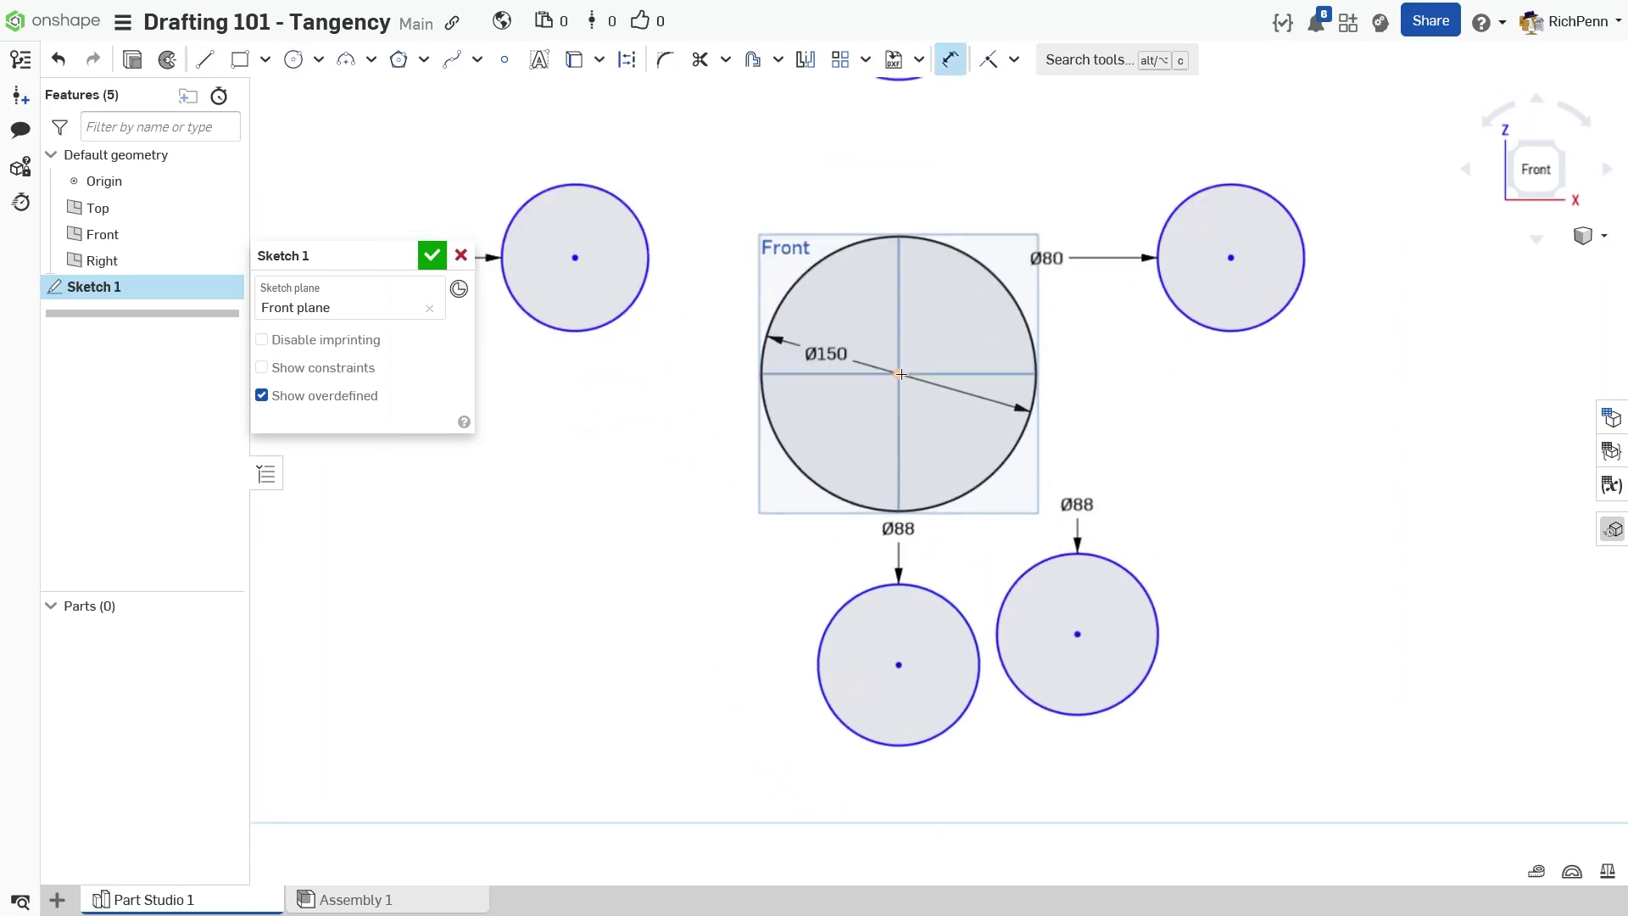
click(900, 668)
click(462, 566)
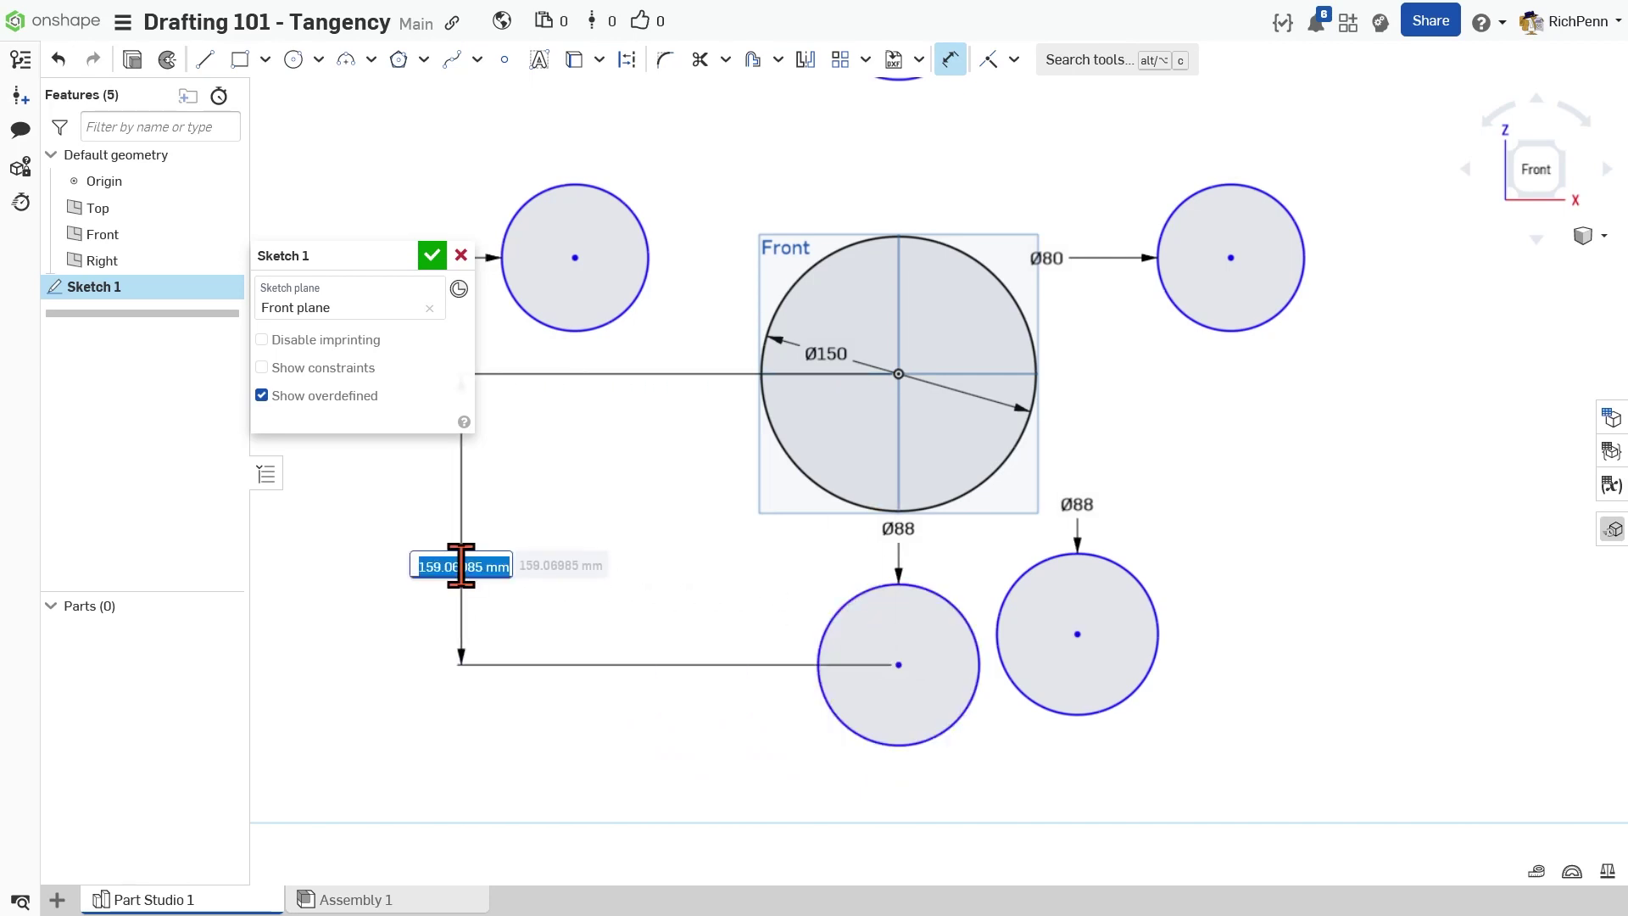
text(120)
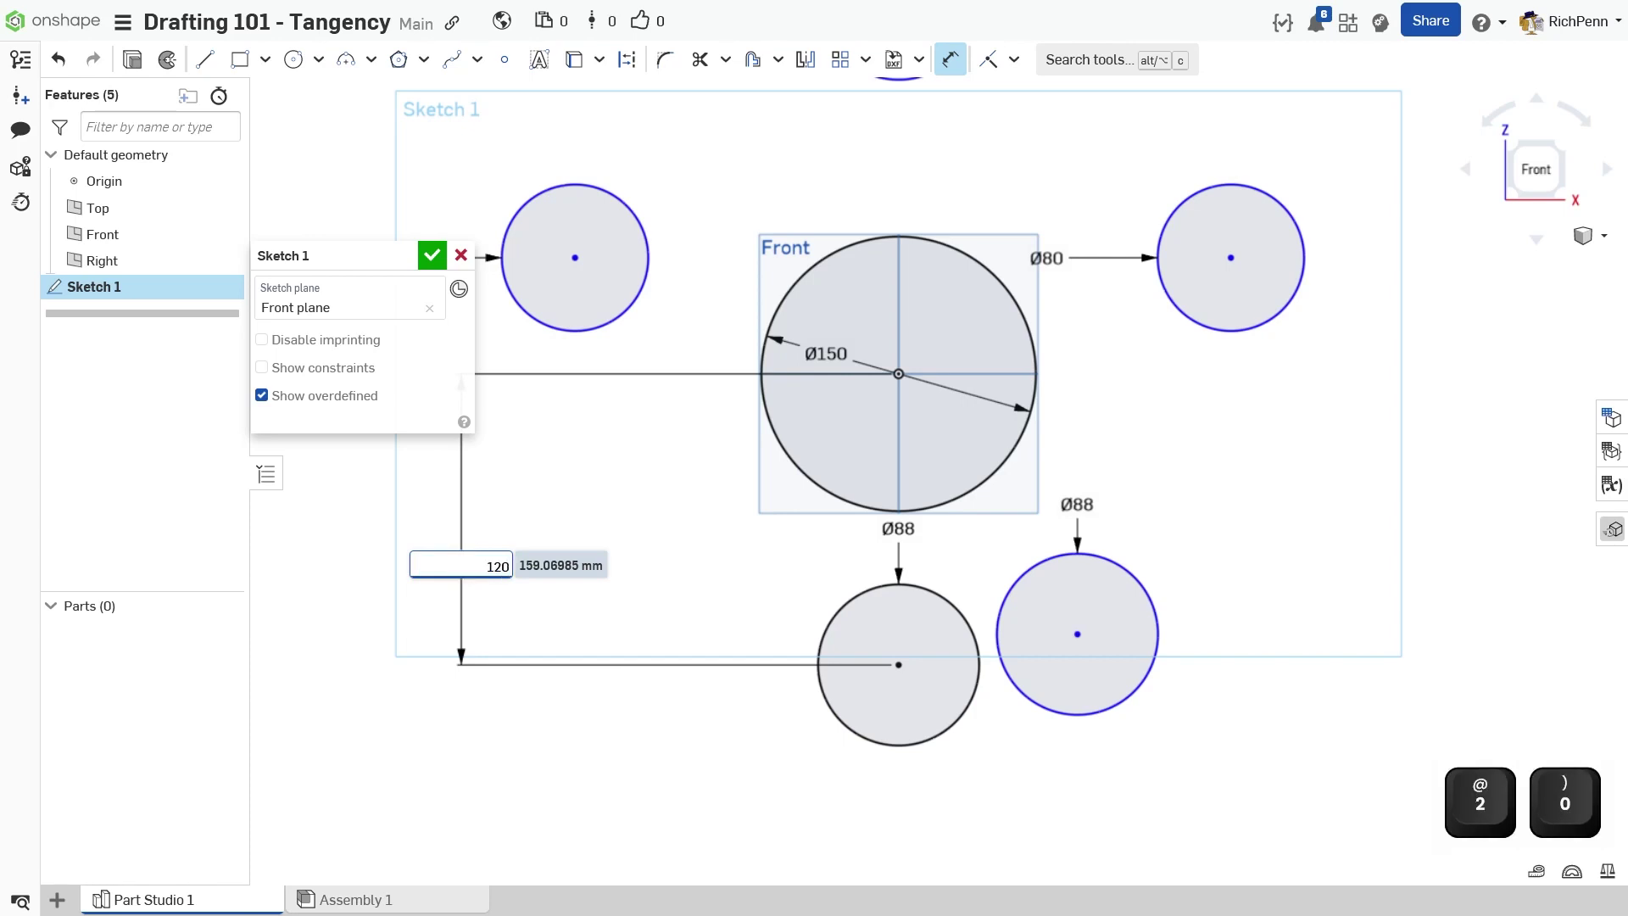
key(Return)
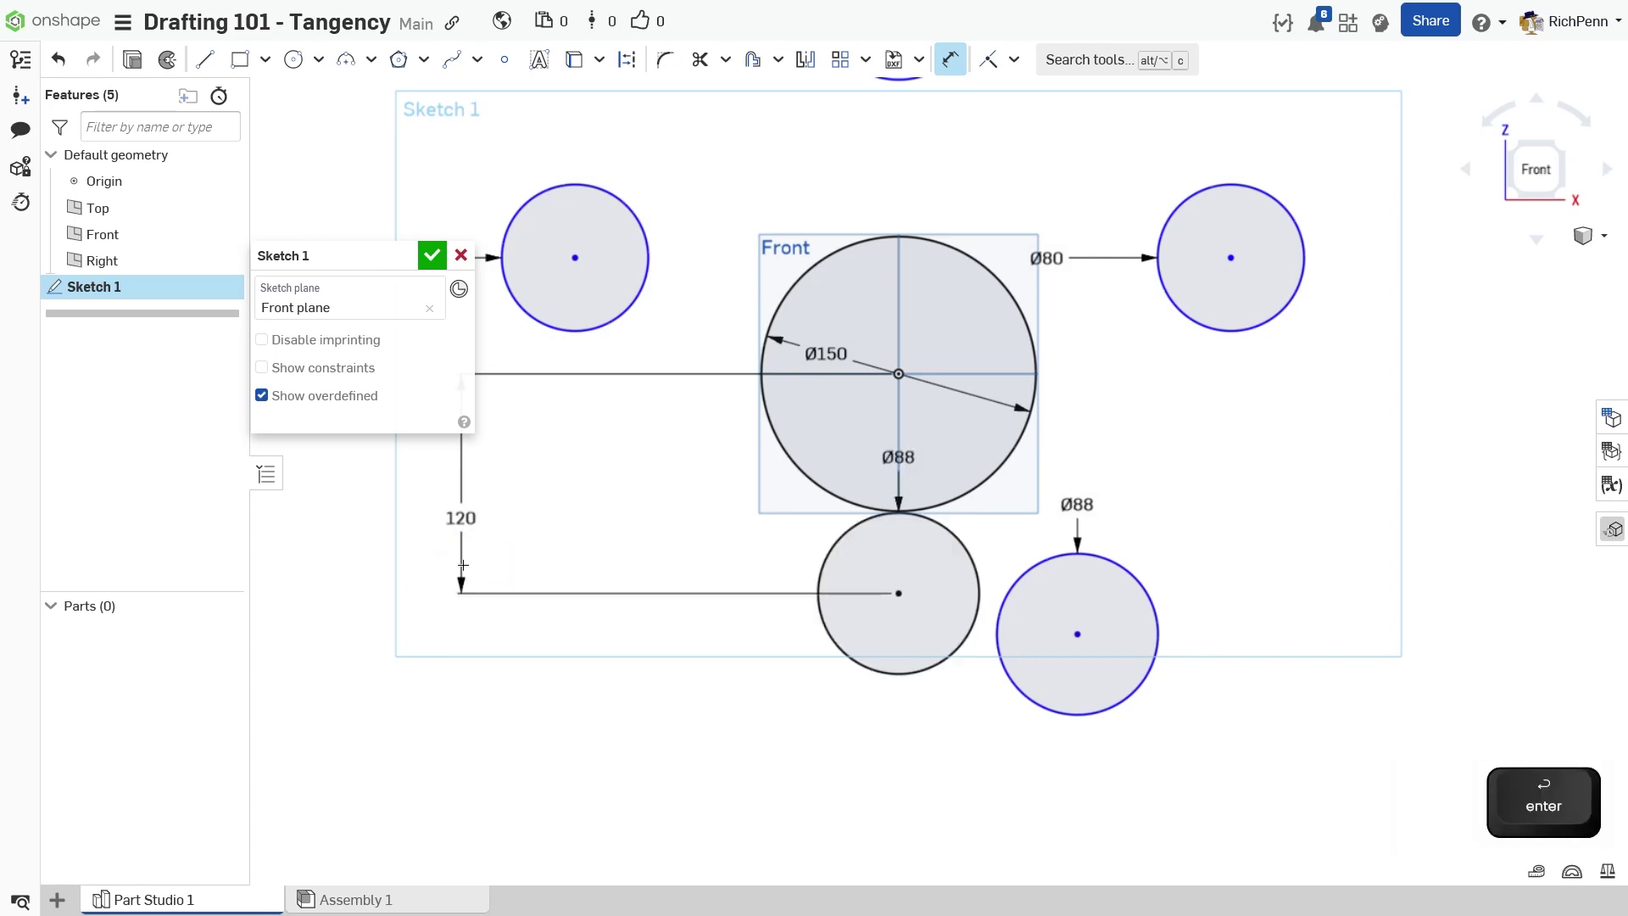
- Draw a construction line from the origin to the centre of the lower-right 88 mm circle
key(l)
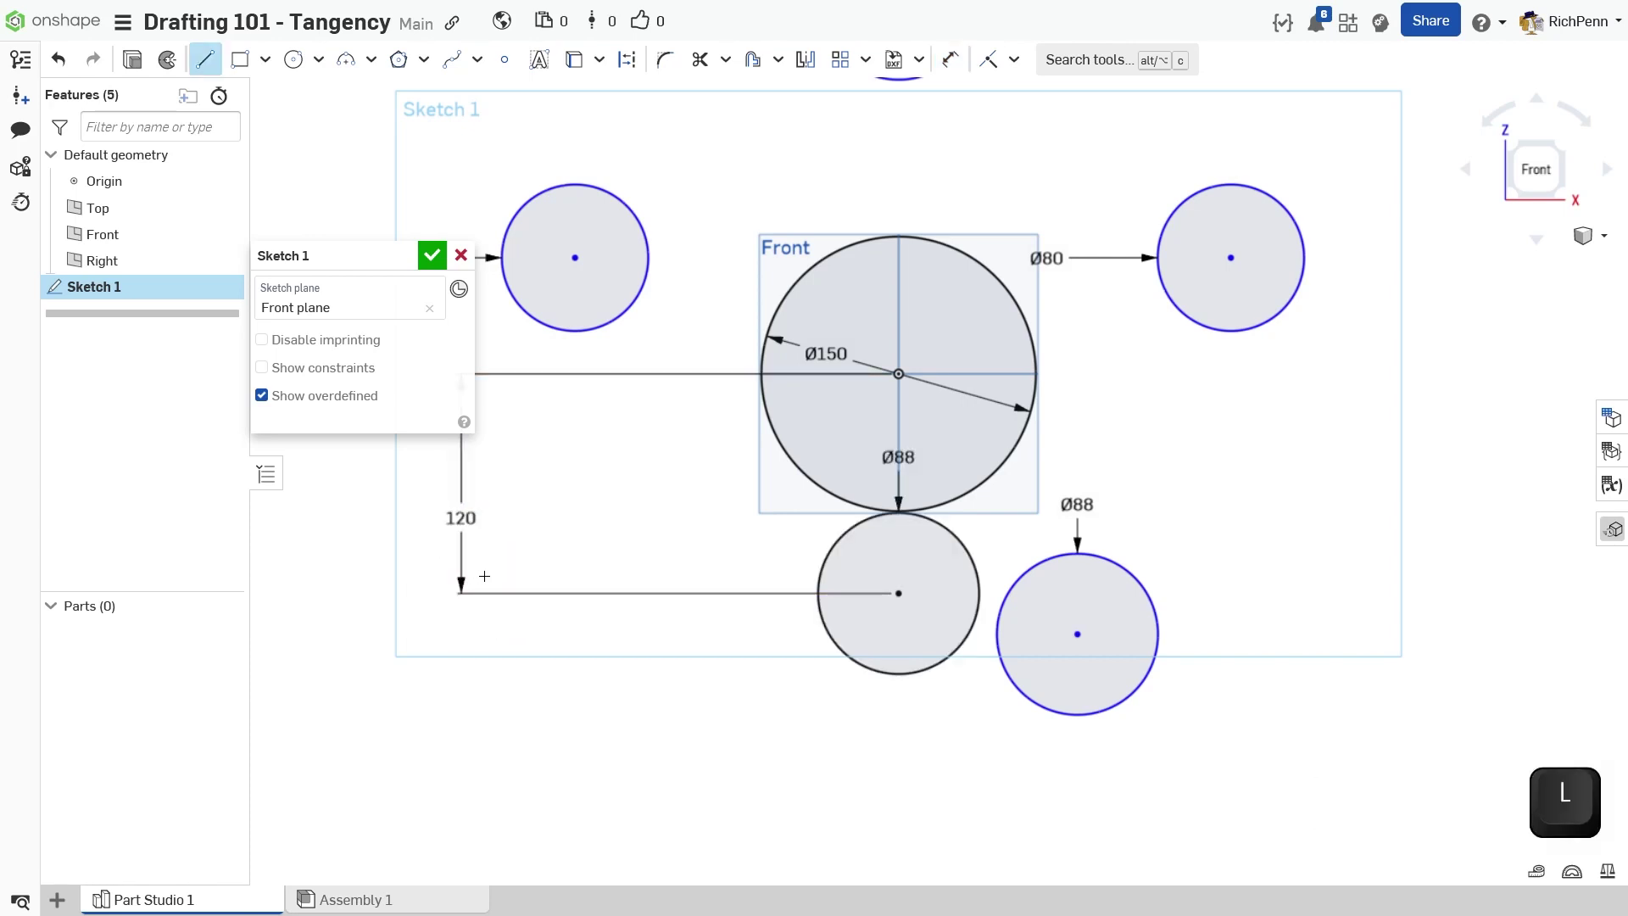
click(627, 61)
click(898, 374)
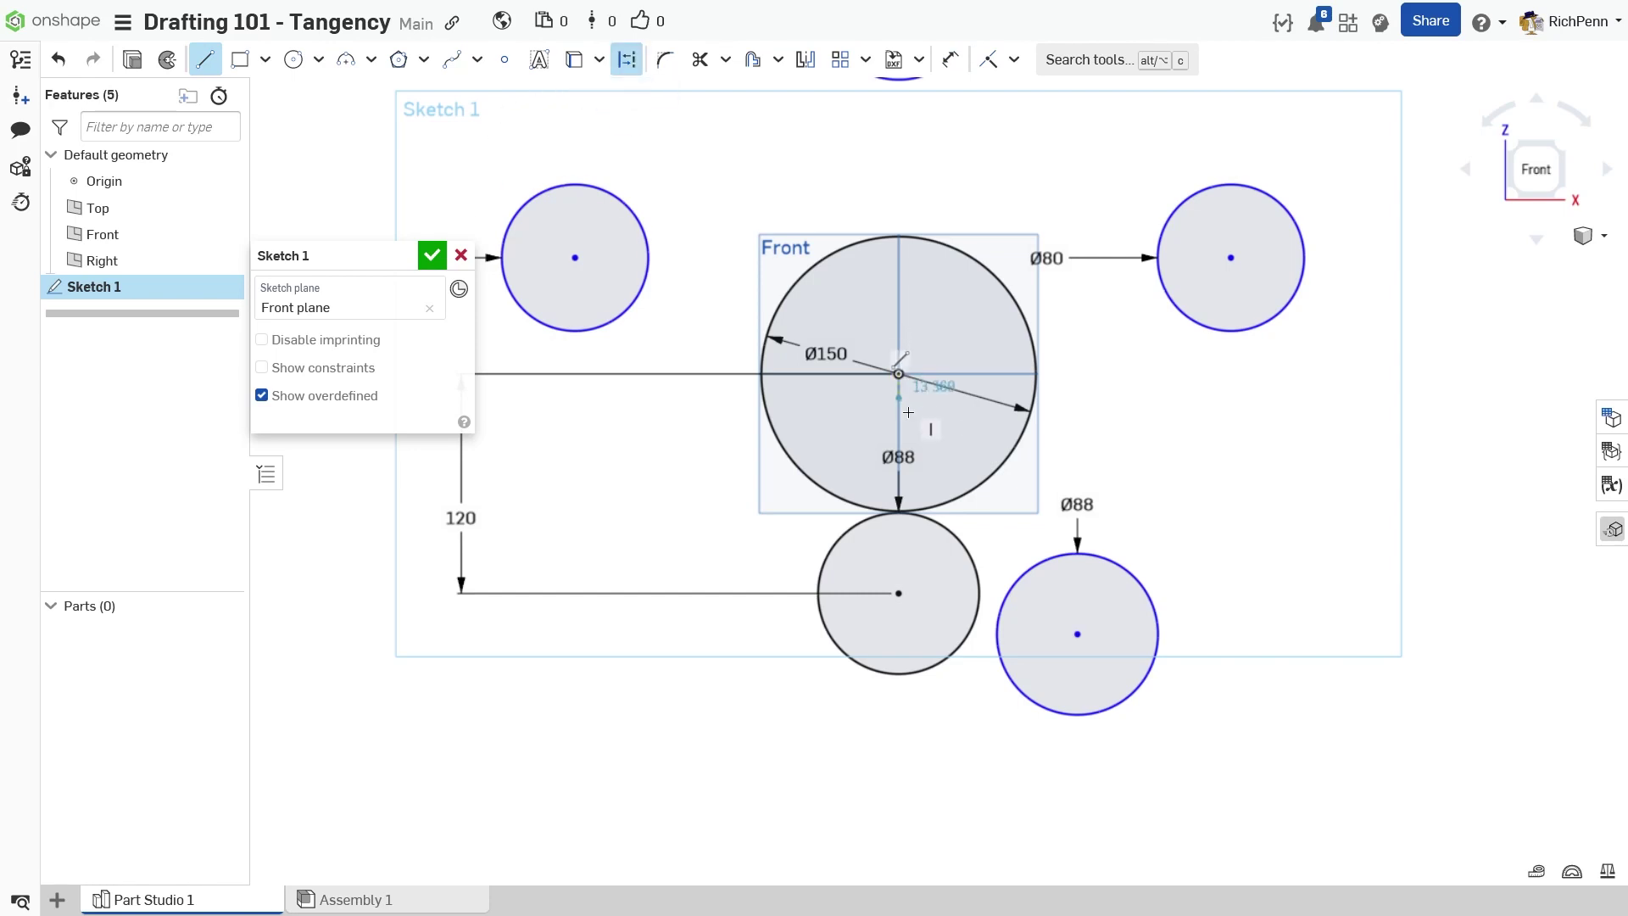
click(1077, 637)
key(Escape)
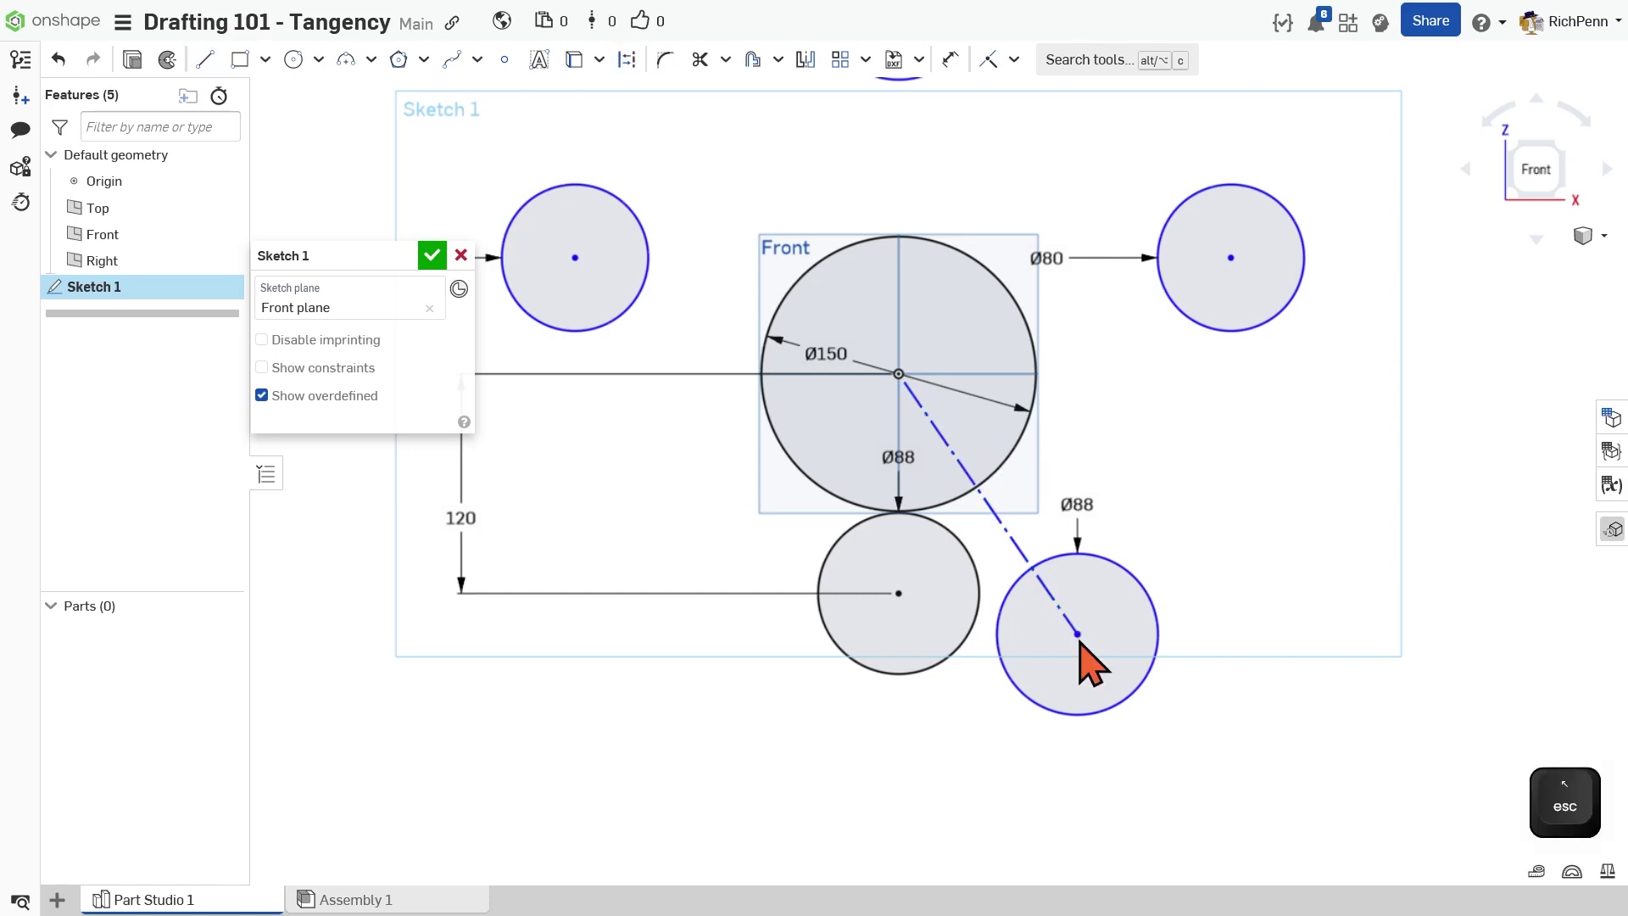
- Dimension the angle between the vertical axis and the construction line to the lower-right circle as 40 degrees
key(d)
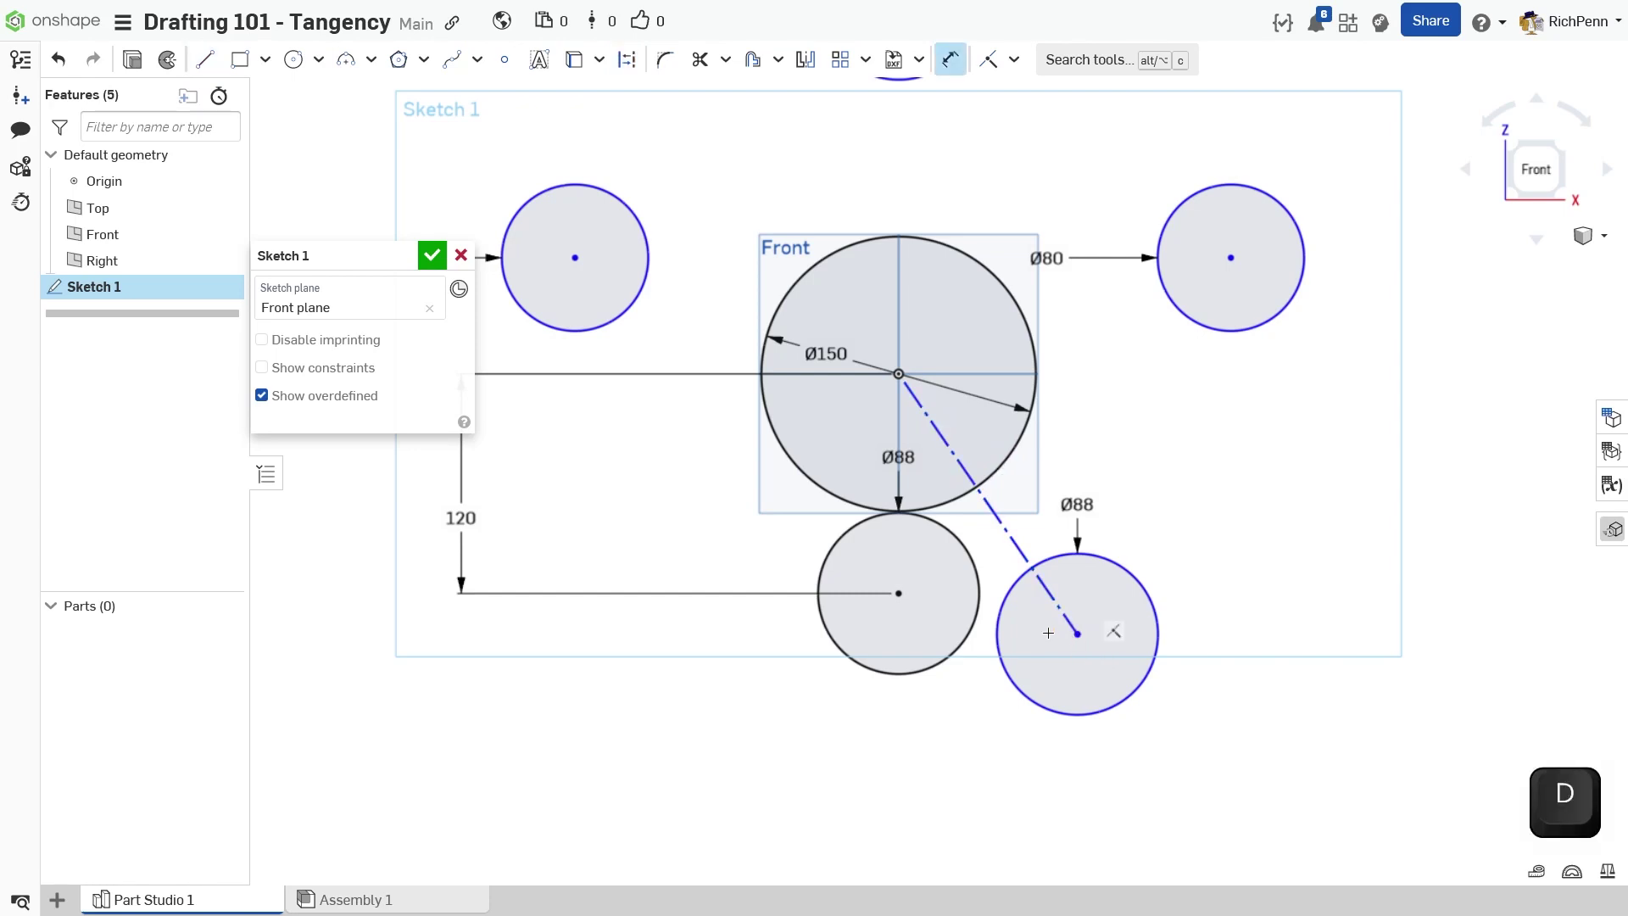
click(937, 429)
click(934, 482)
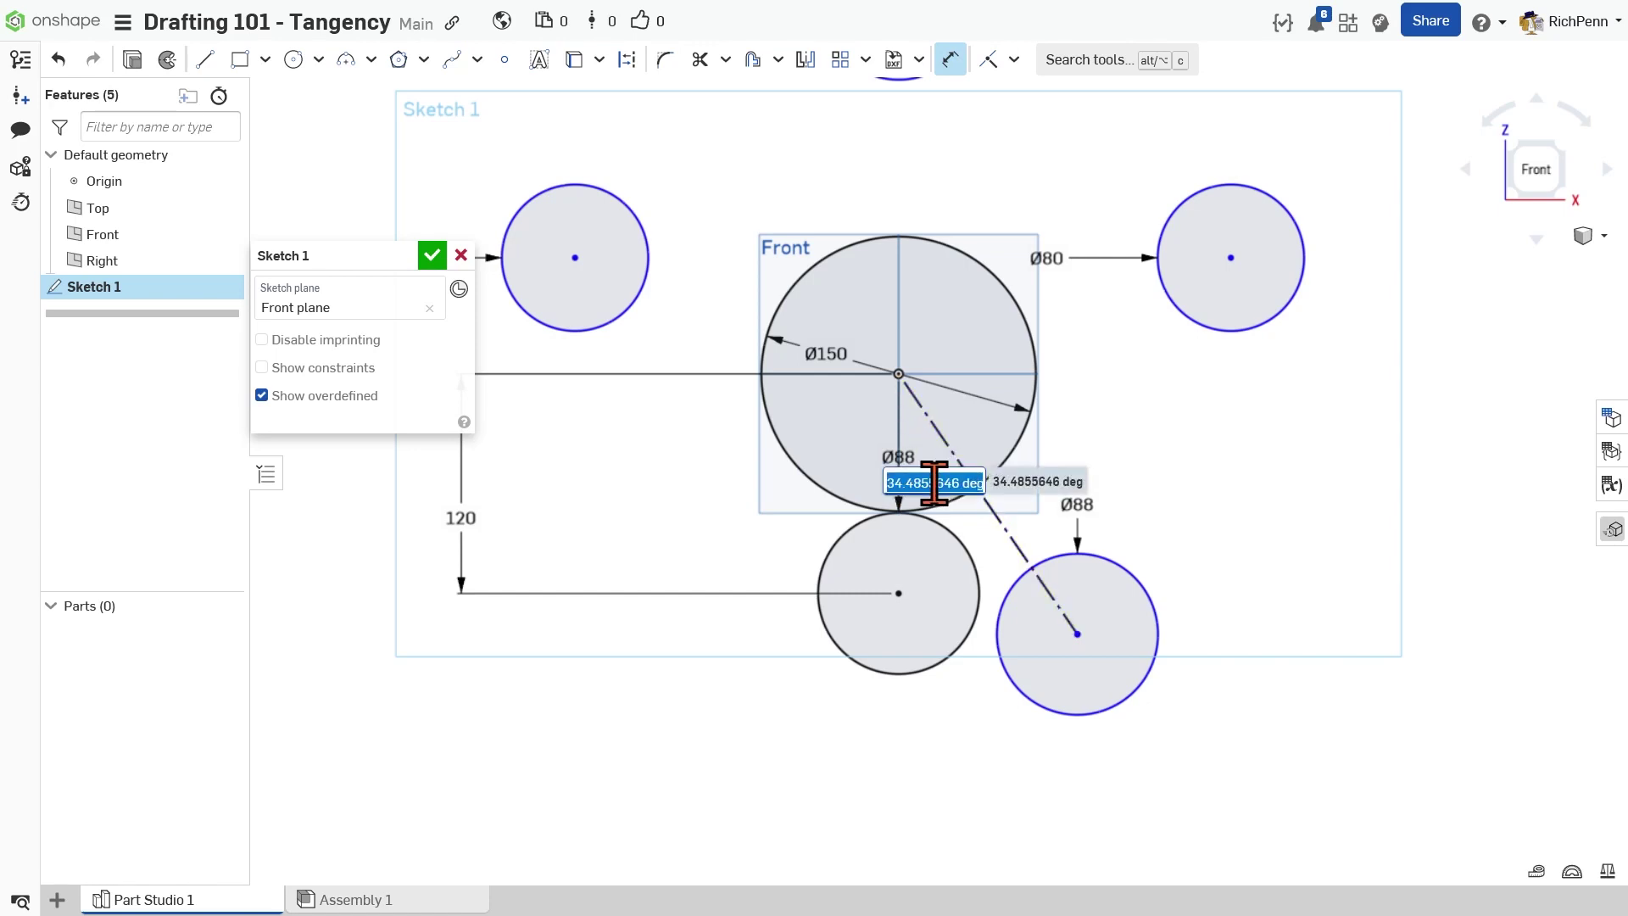
text(40)
key(Return)
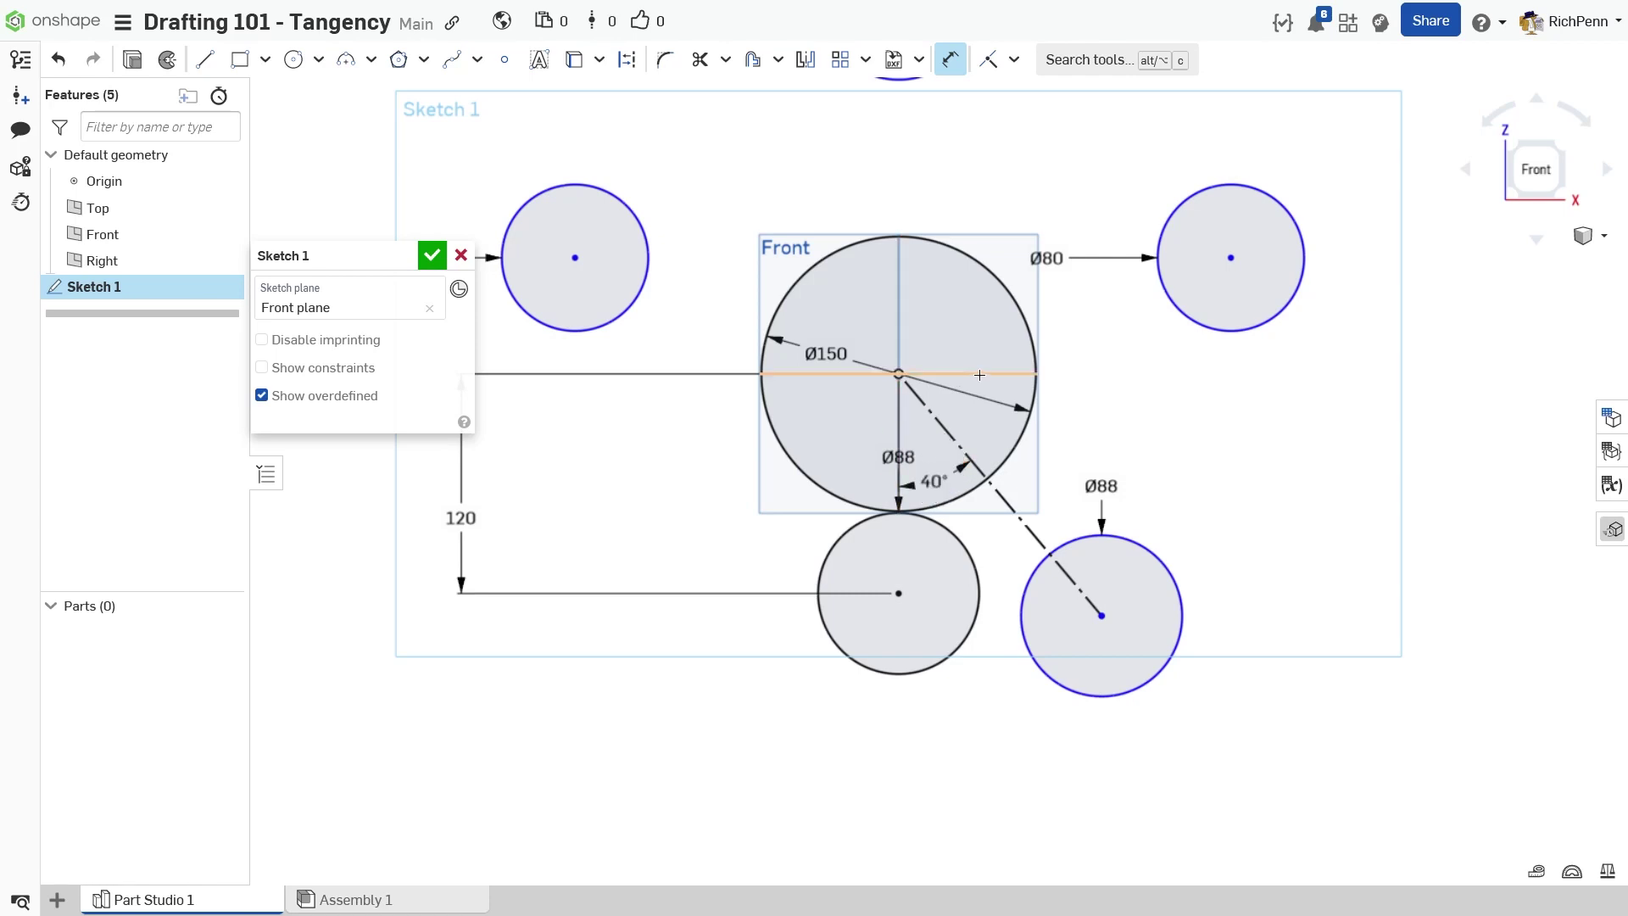
- Dimension the vertical distance from the origin to the lower-right circle's centre as 90 mm, and move the 90 and 120 mm dimensions inside the figure
click(1104, 617)
click(1159, 481)
text(90)
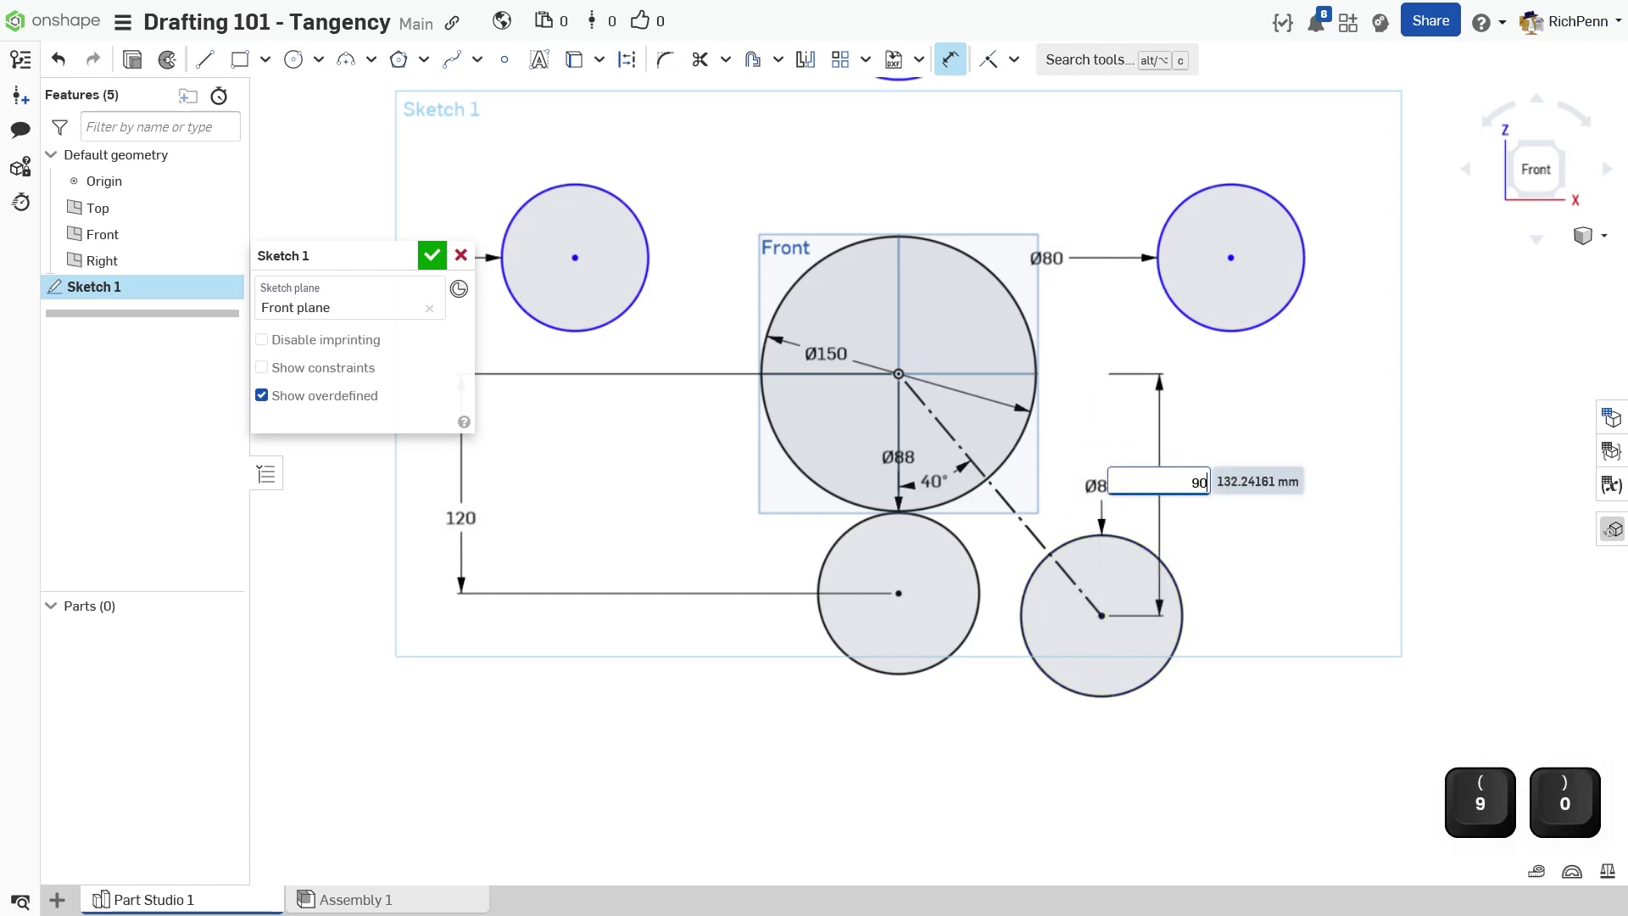
key(Return)
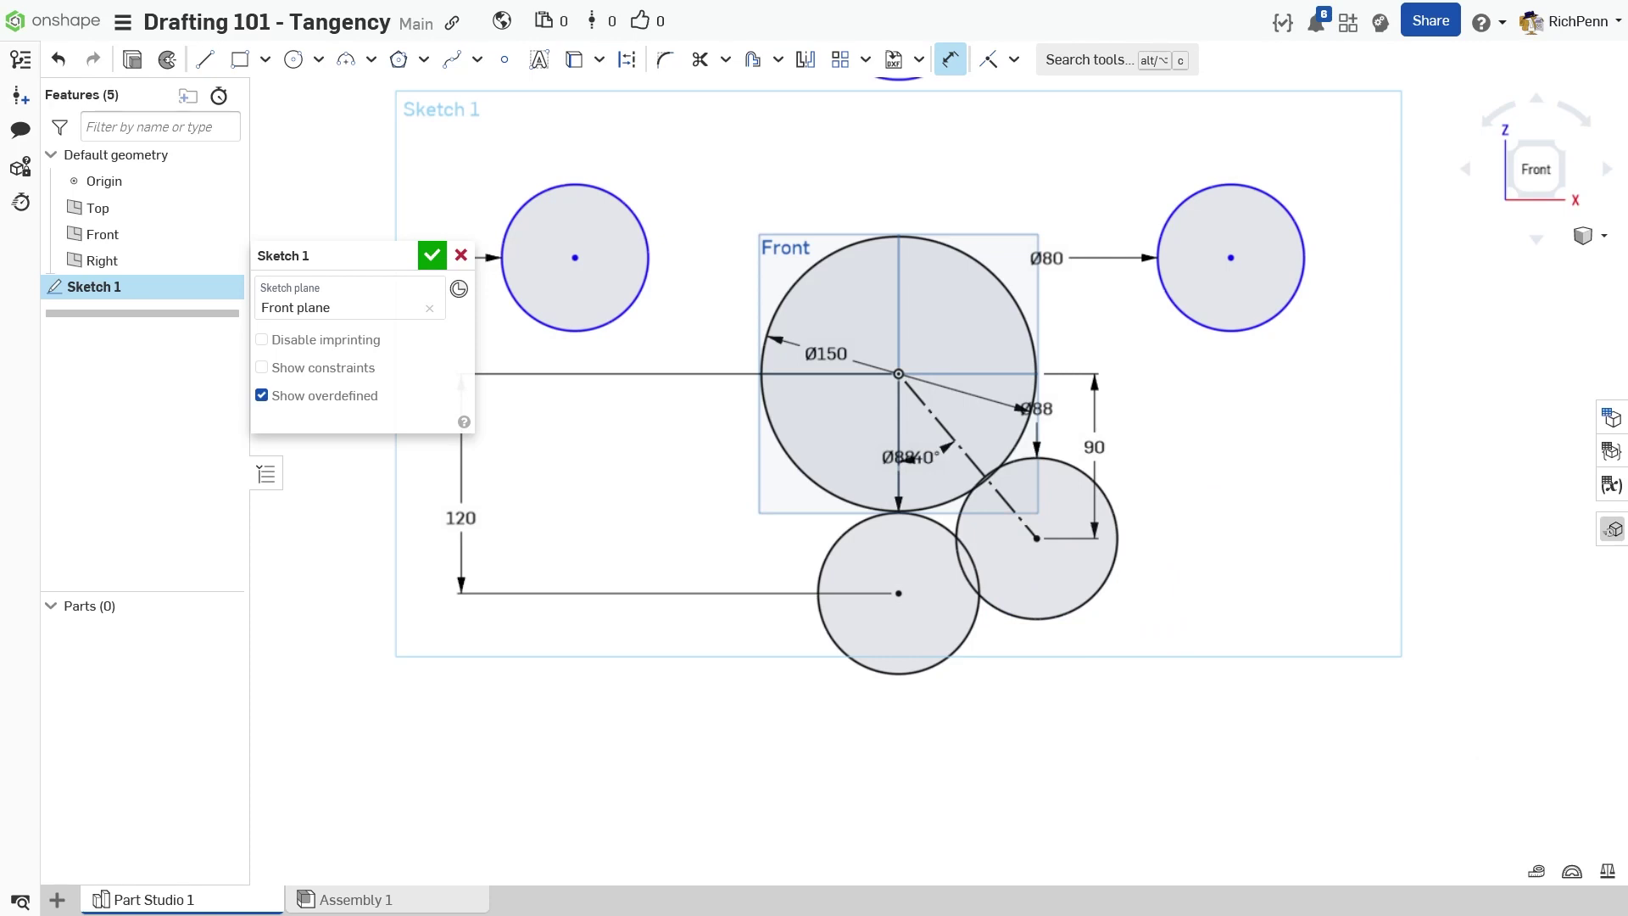
drag(1095, 450, 975, 466)
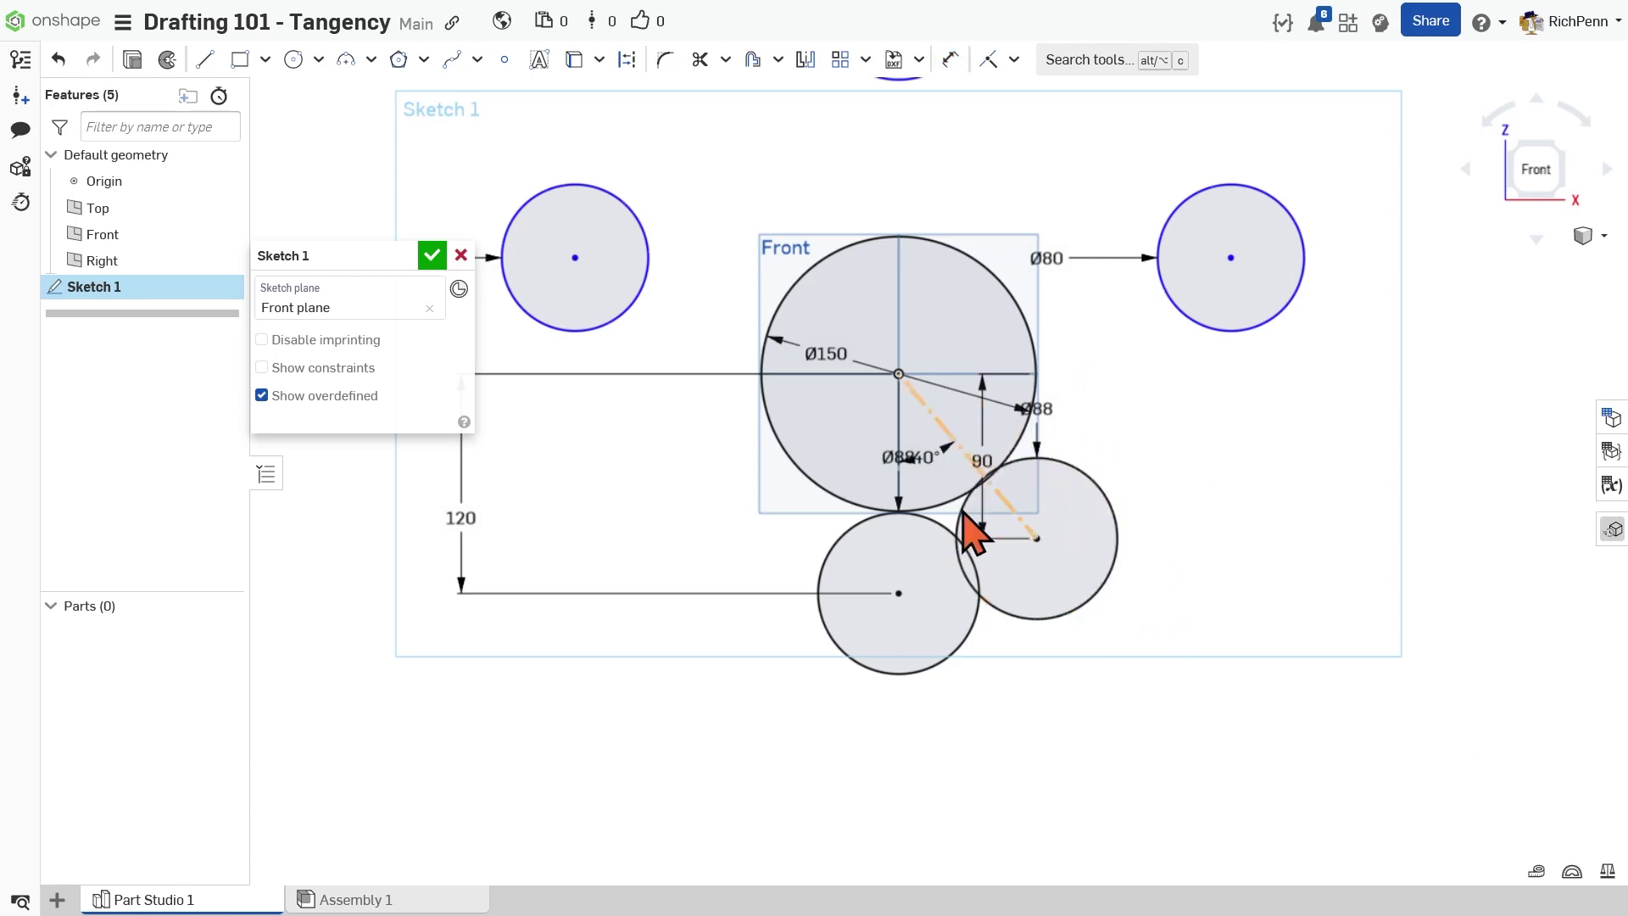
drag(450, 501, 881, 519)
- Dimension the vertical distance from the origin to the centre of the right-hand 80 mm circle as 38 mm
mouse_move(1280, 519)
middle_down()
mouse_move(1261, 546)
mouse_move(1243, 727)
middle_up()
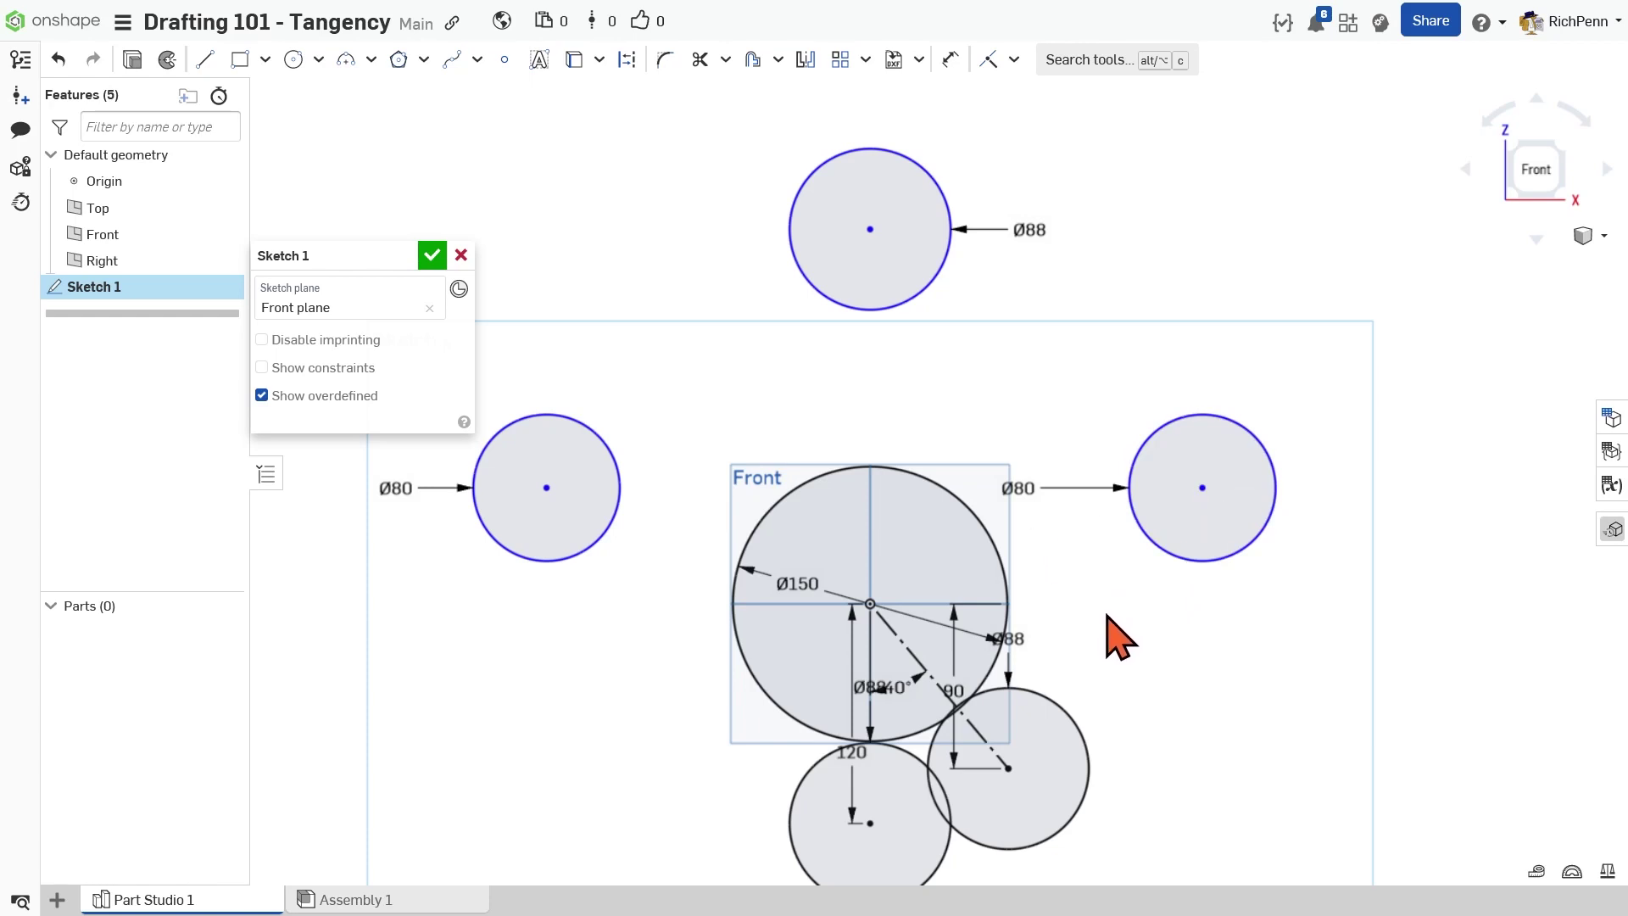
key(d)
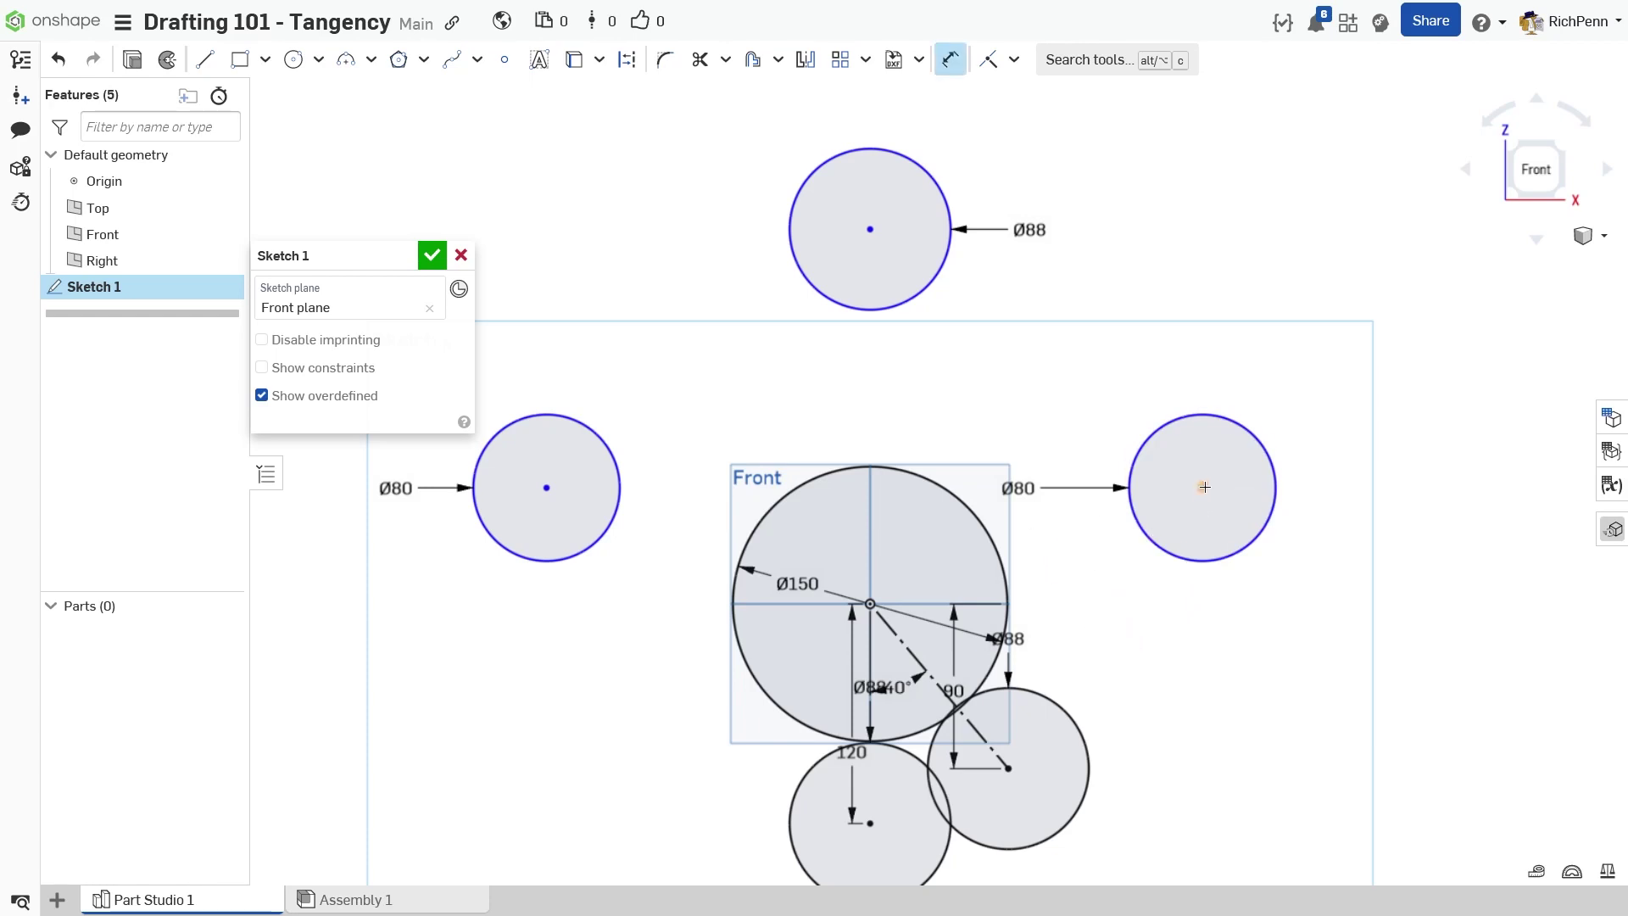
click(871, 607)
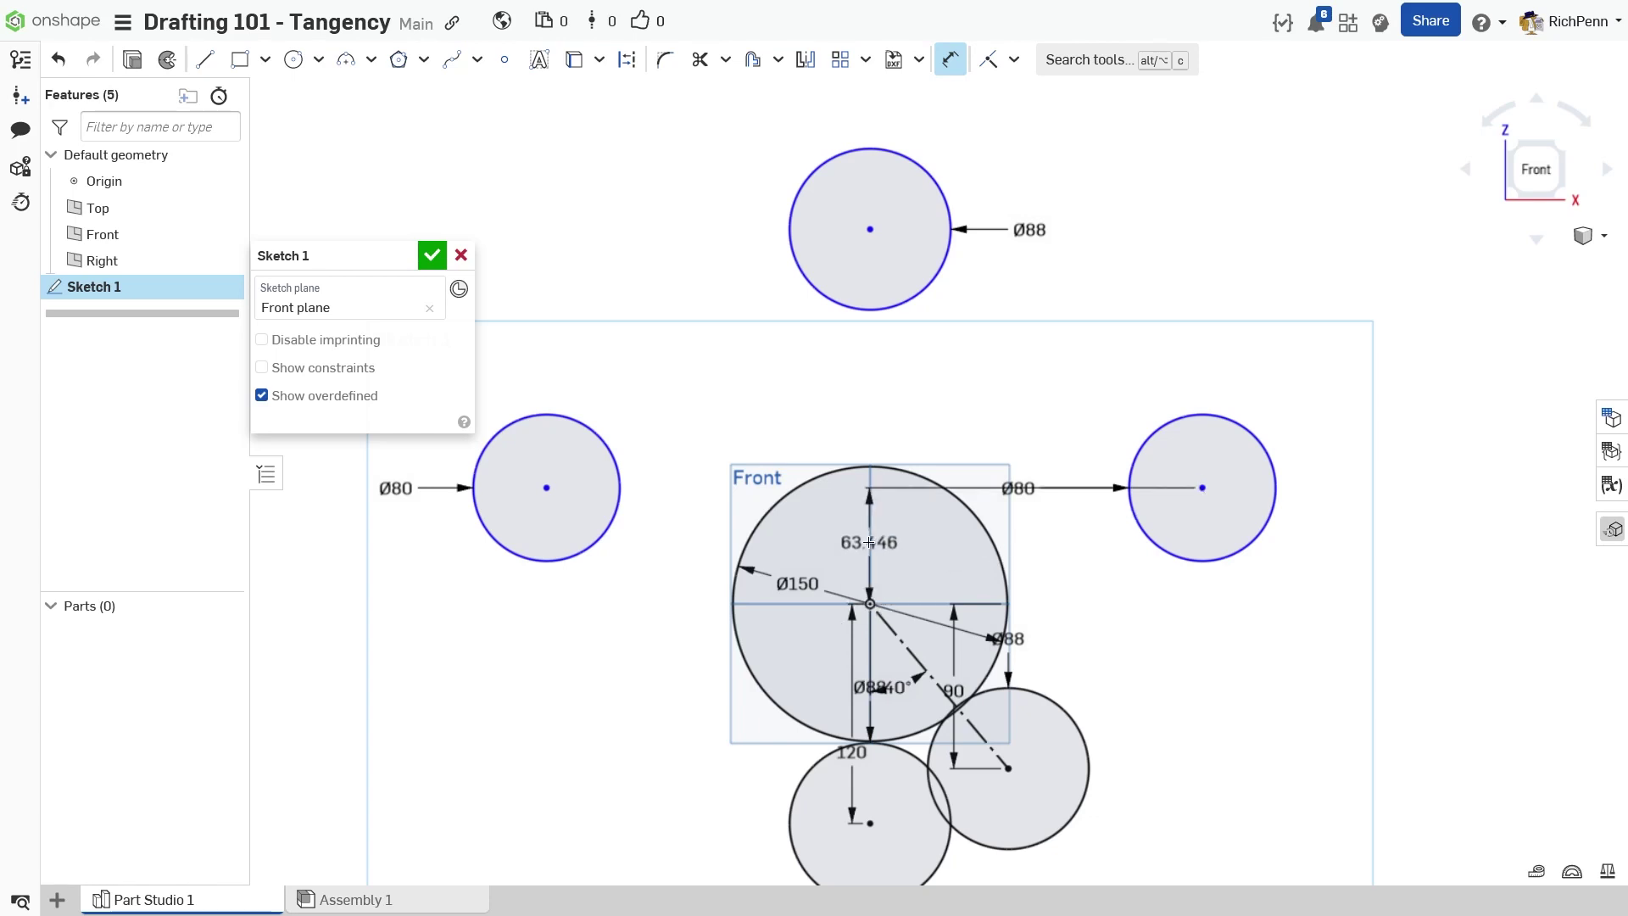
click(869, 542)
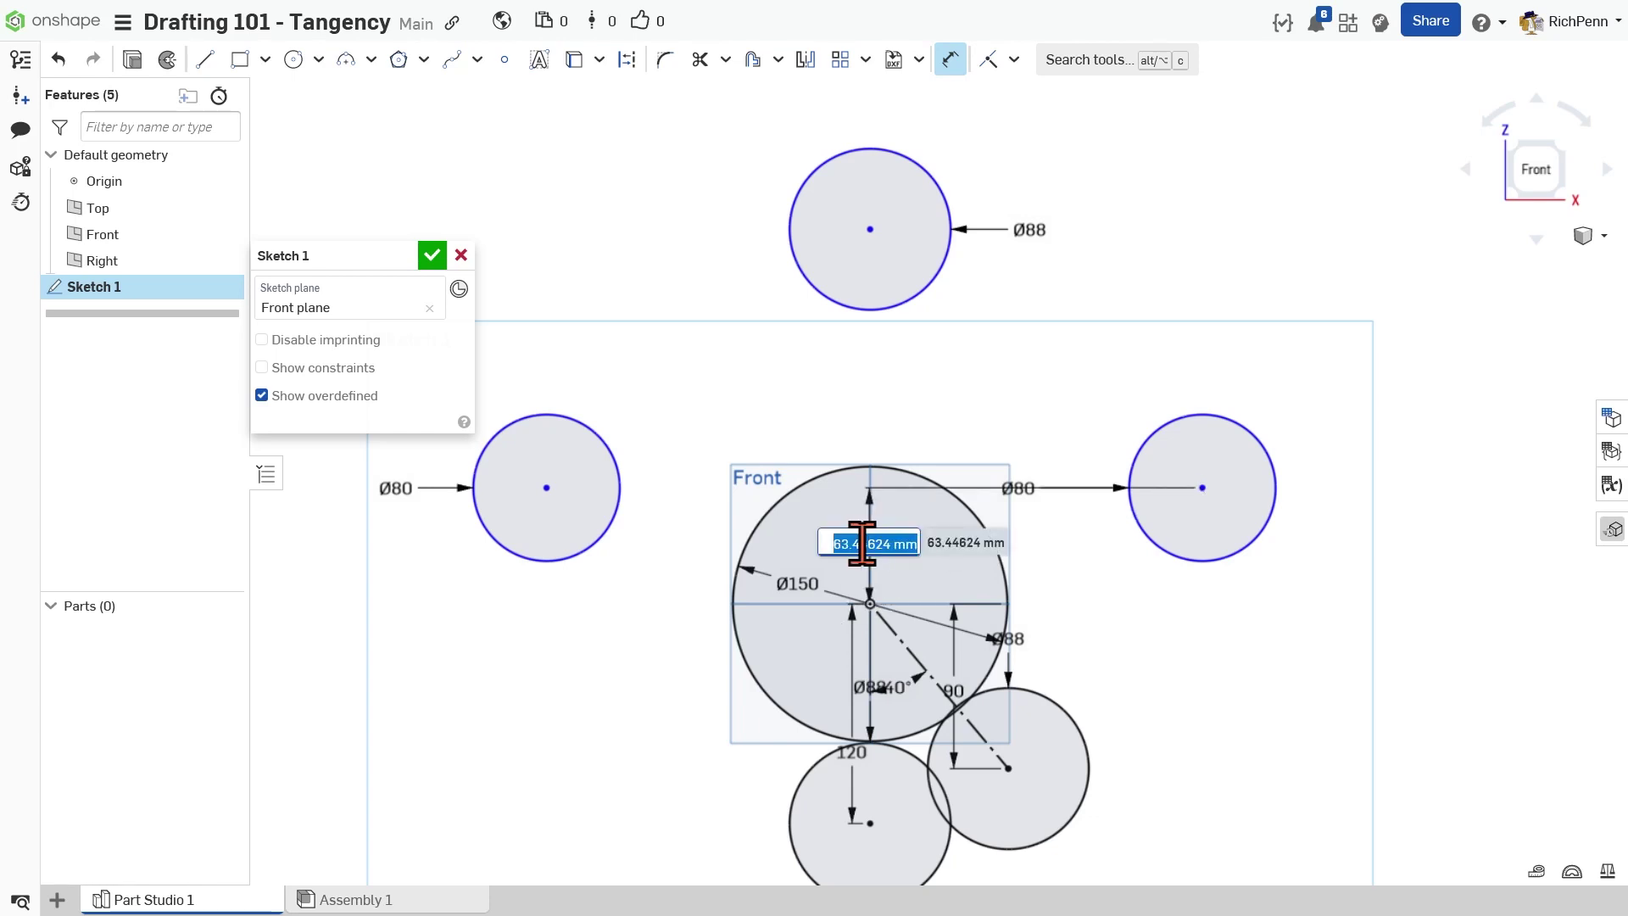
text(38)
key(Return)
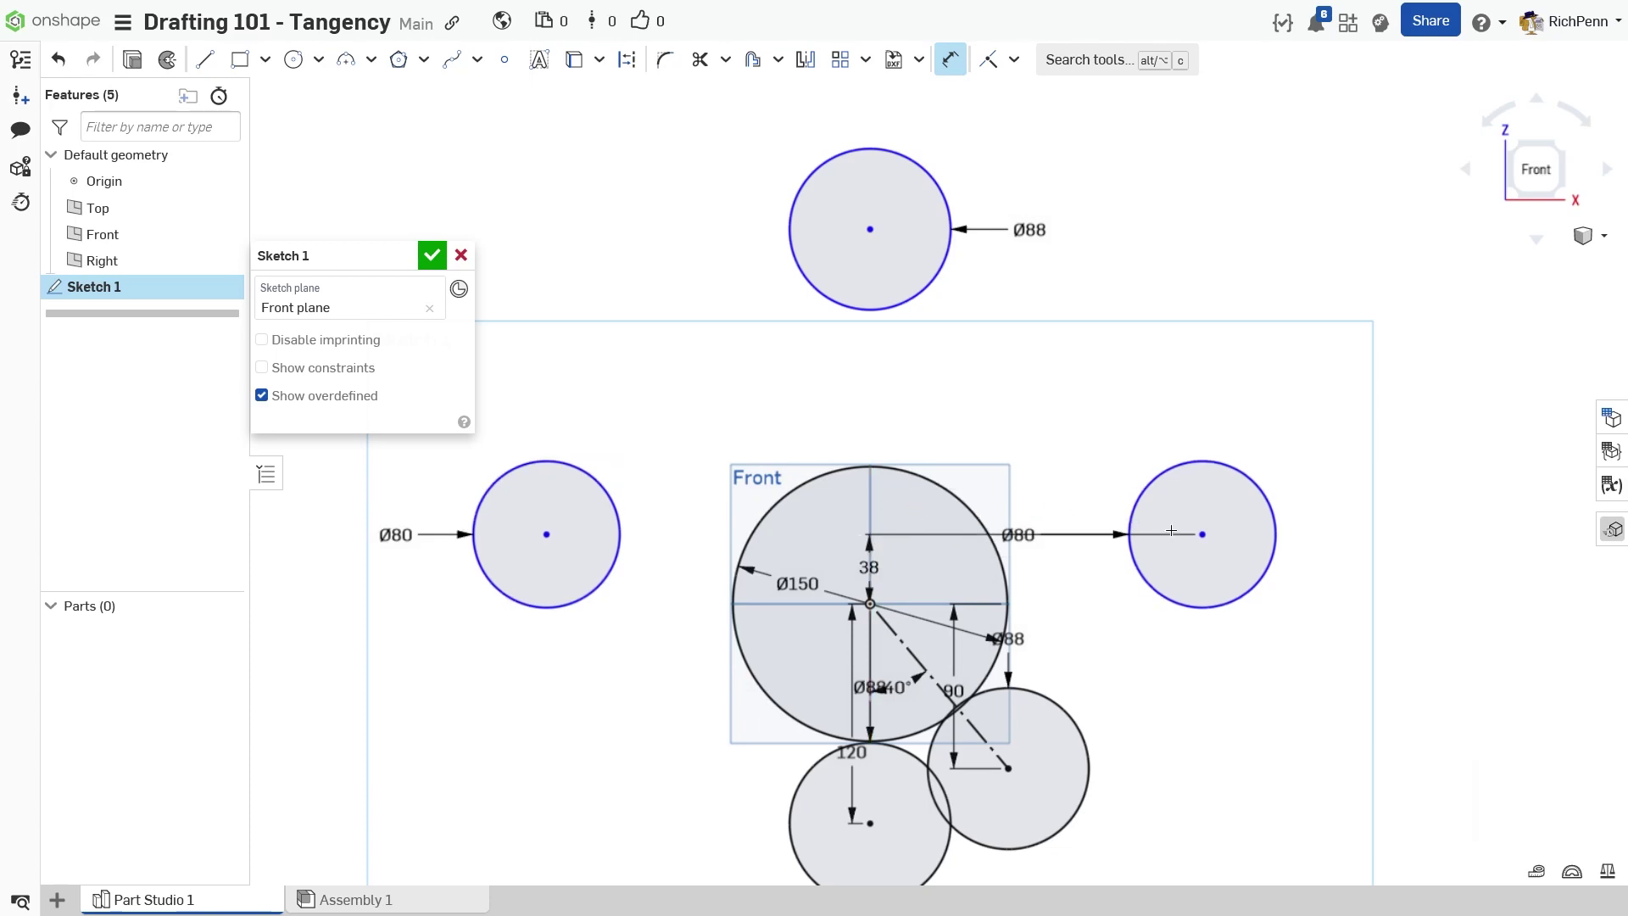
- Dimension the horizontal distance from the origin to the centre of the right-hand 80 mm circle as 96 mm
key(d)
click(1202, 535)
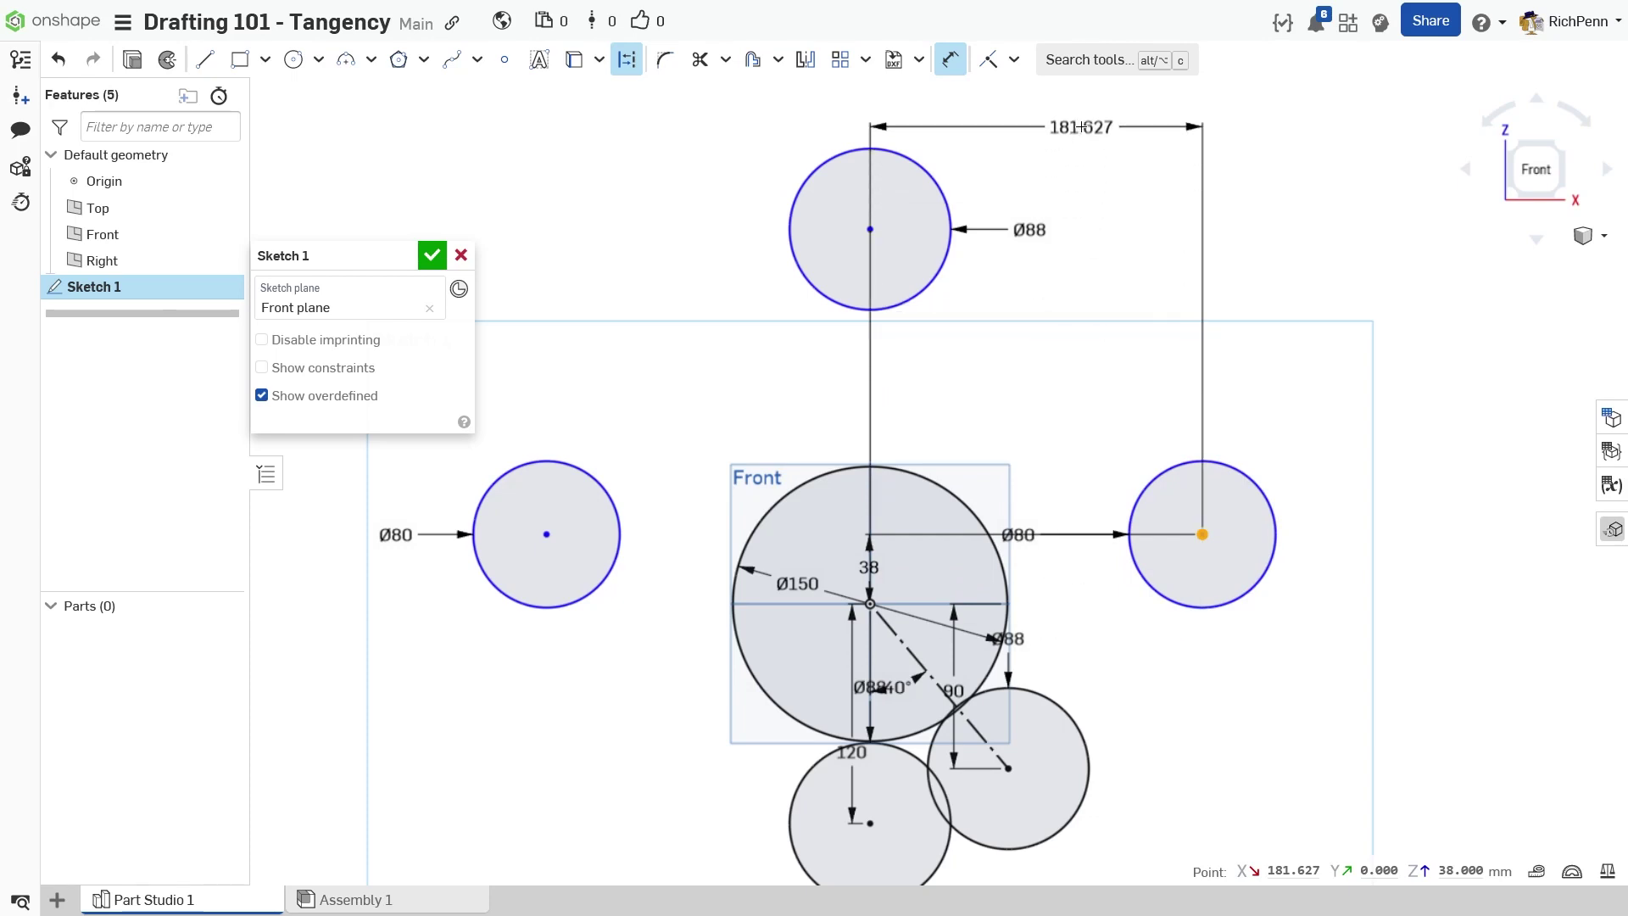
click(1081, 138)
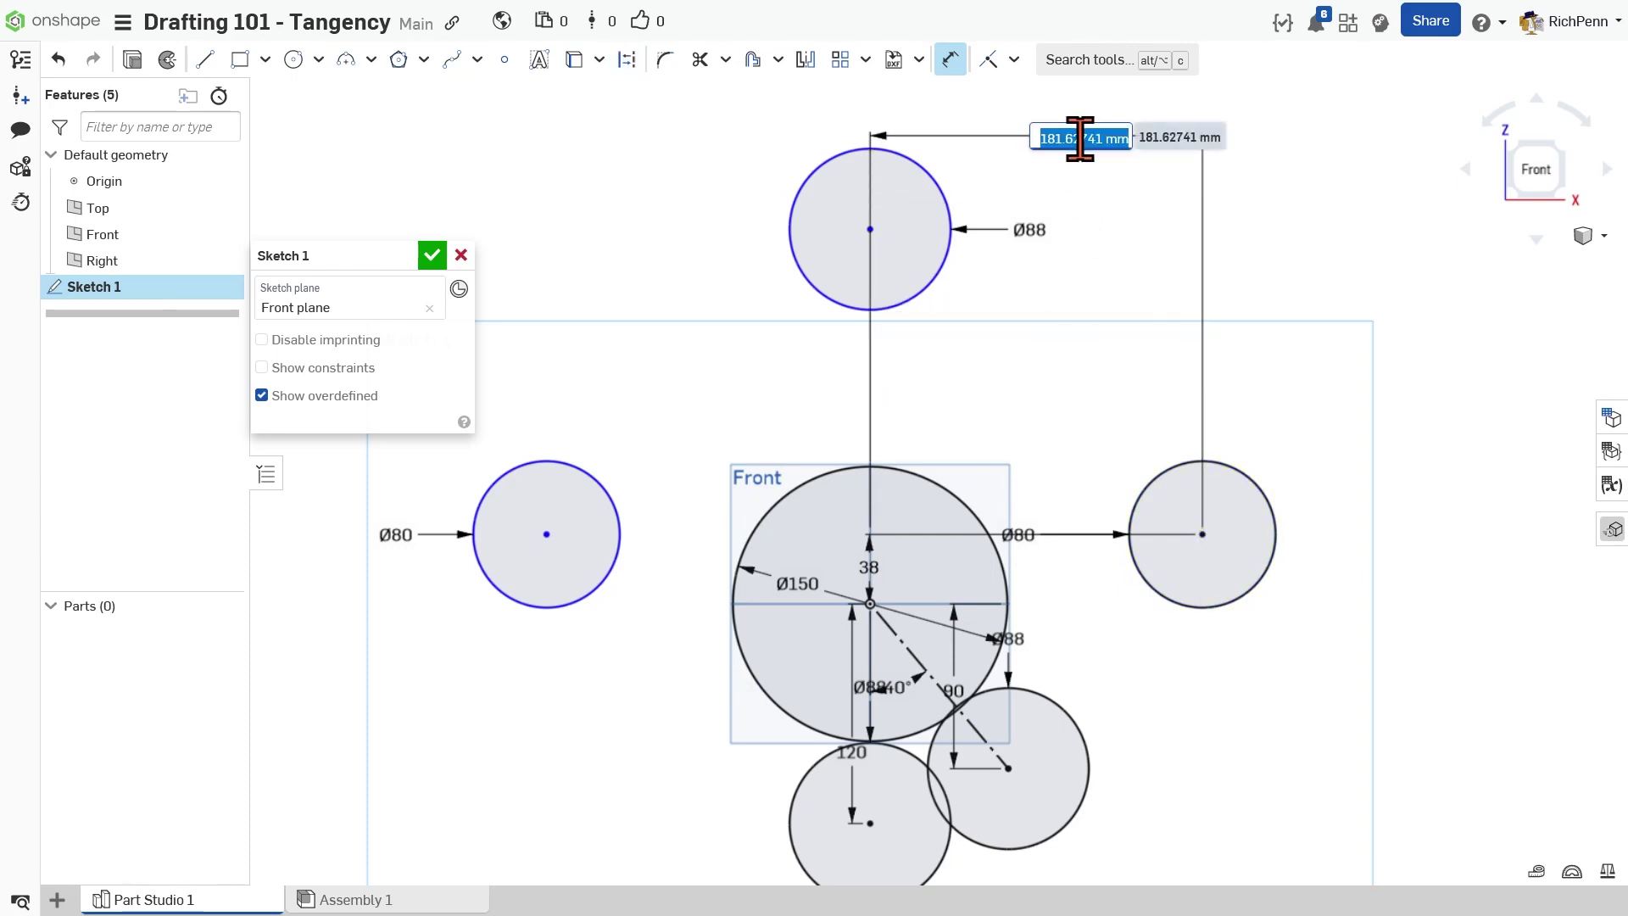
text(96)
key(Return)
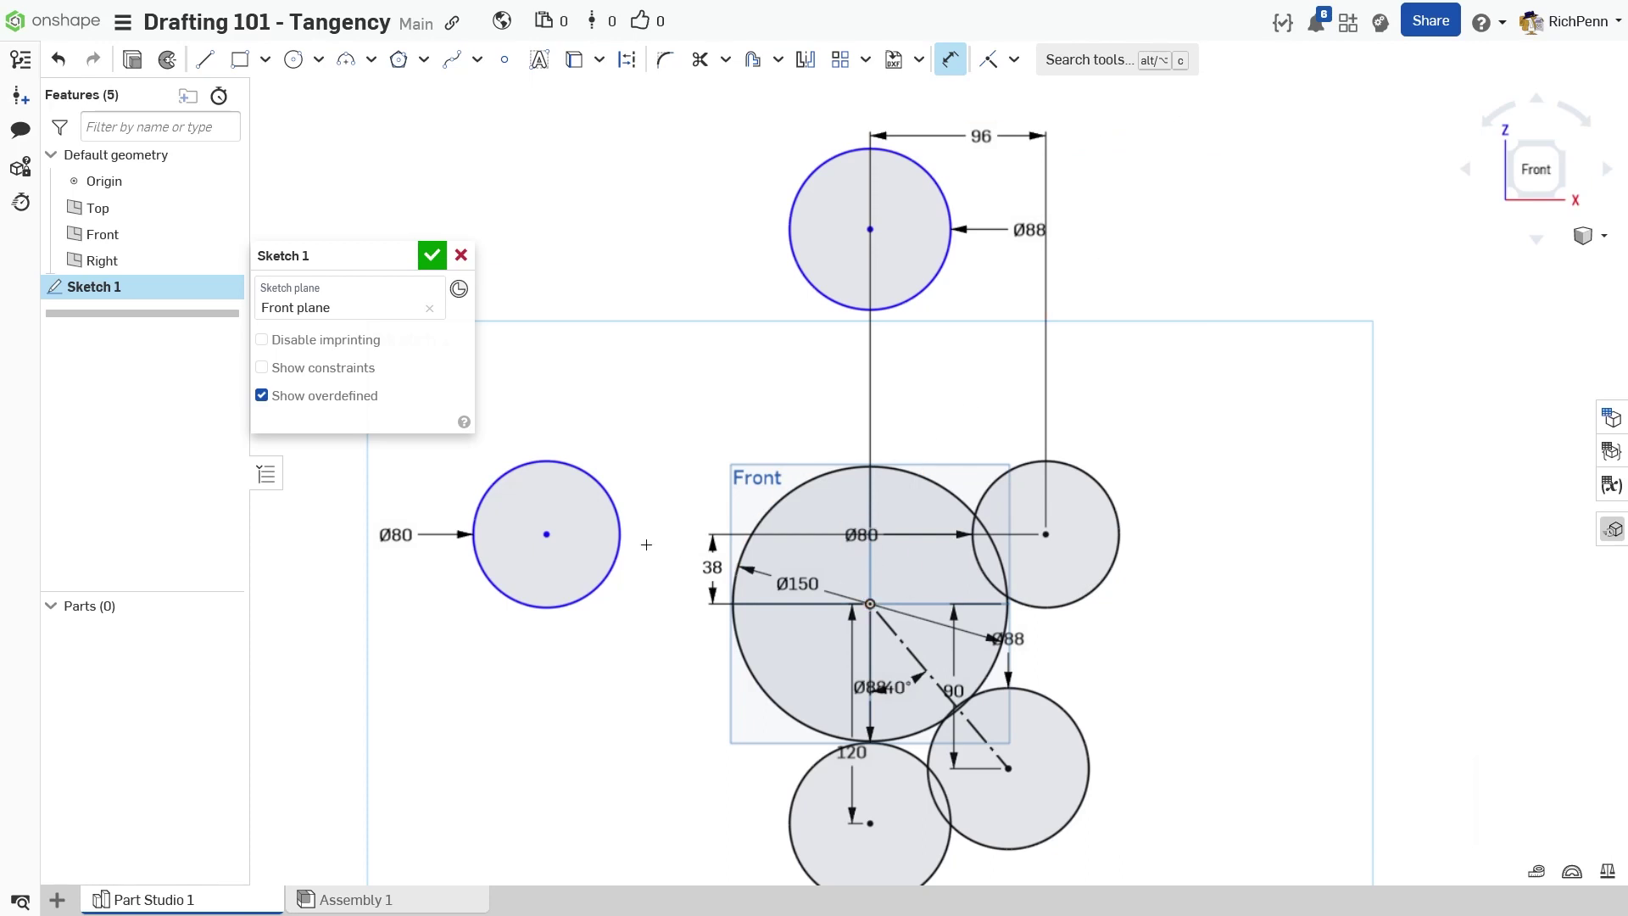
- Dimension the horizontal distance from the origin to the centre of the left-hand 80 mm circle as 97 mm
click(548, 536)
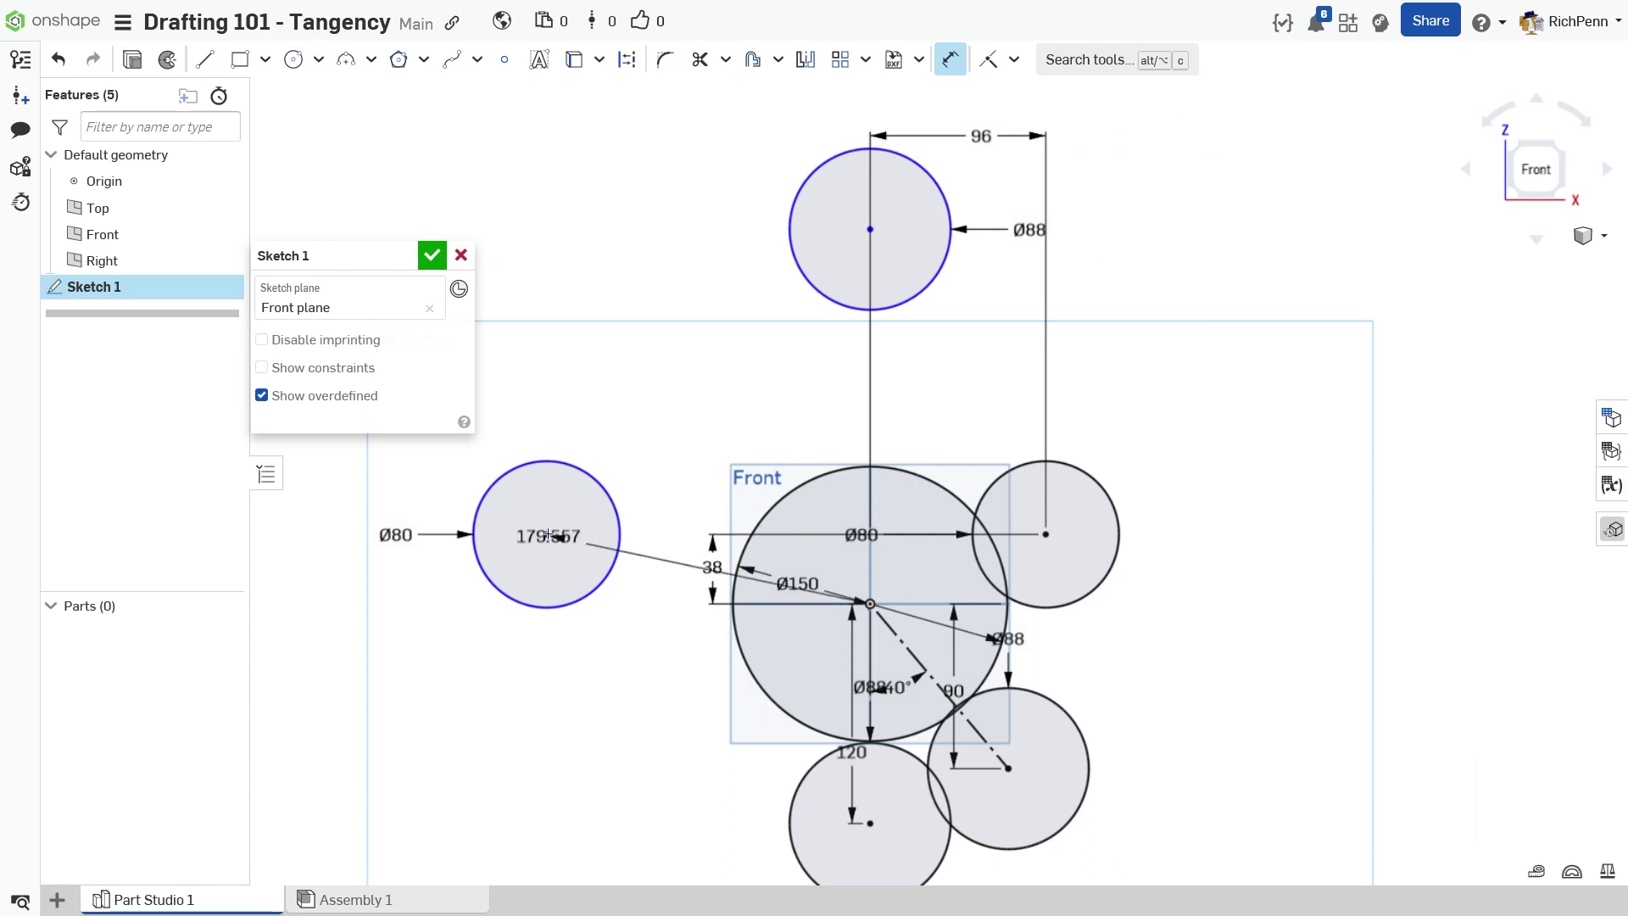
click(737, 136)
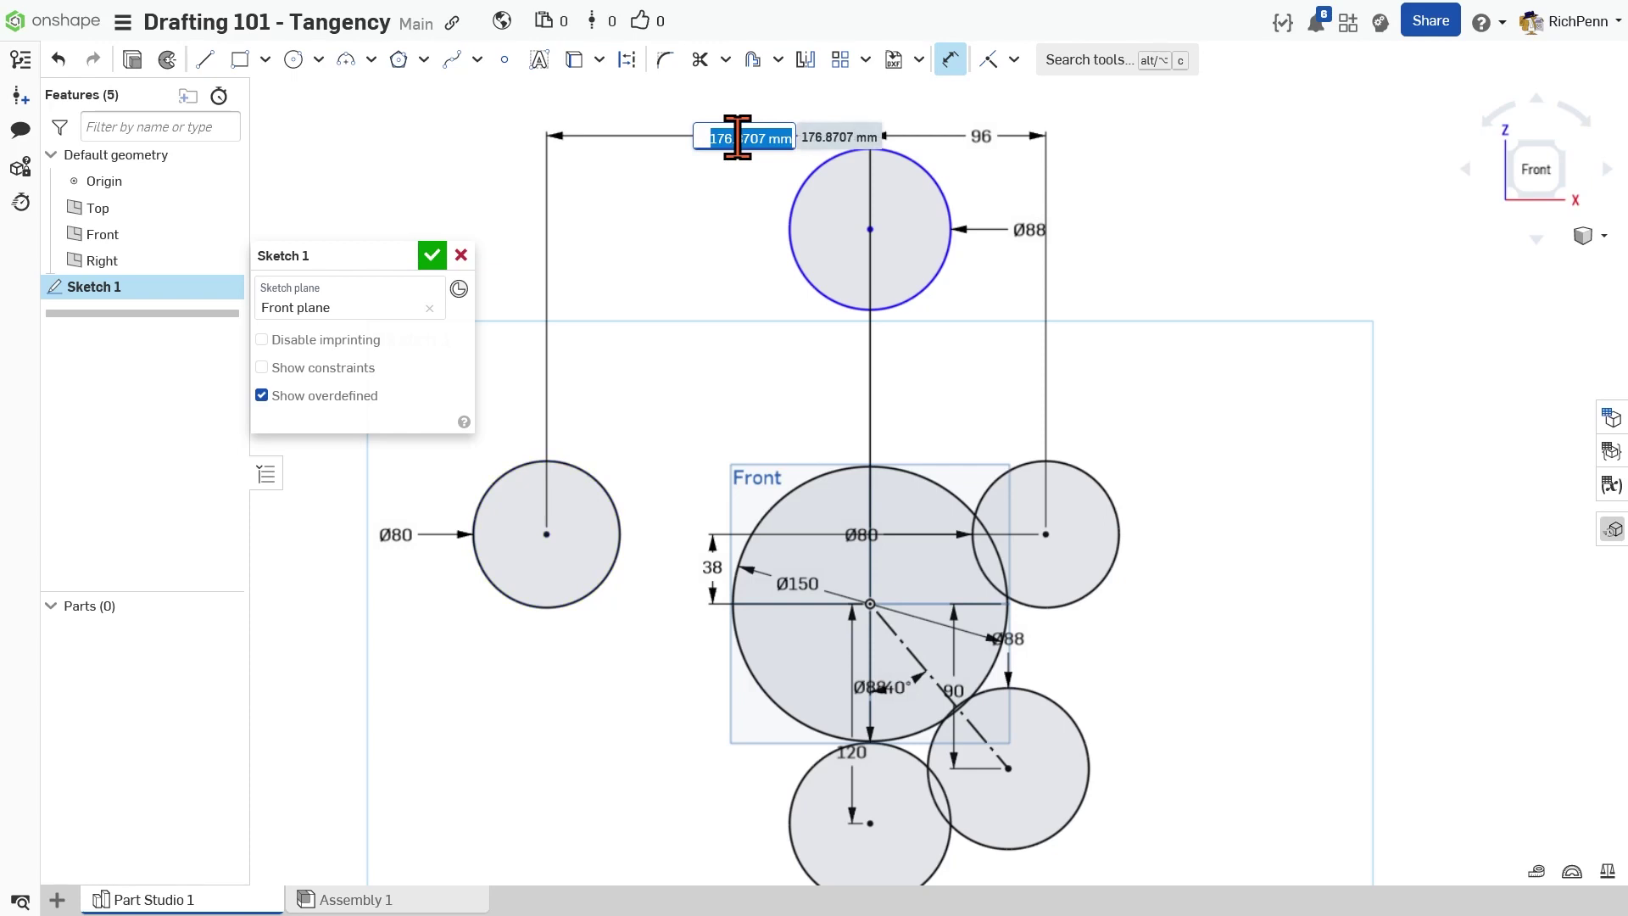
text(97)
key(Return)
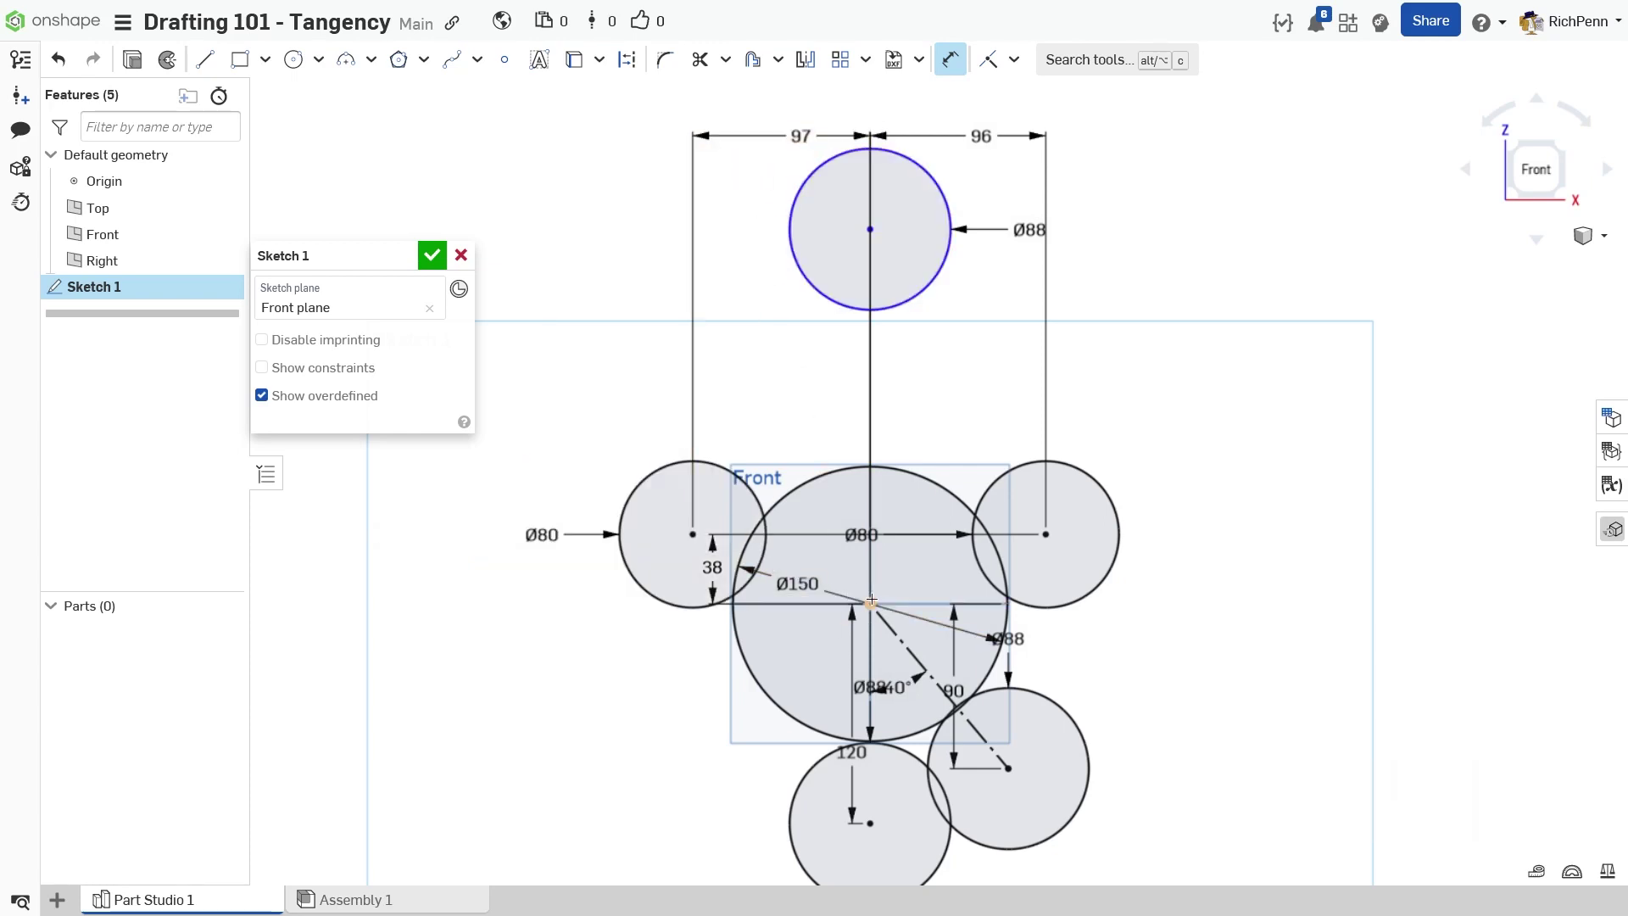
- Dimension the vertical distance from the origin to the centre of the uppermost 88 mm circle as 176 mm
click(872, 230)
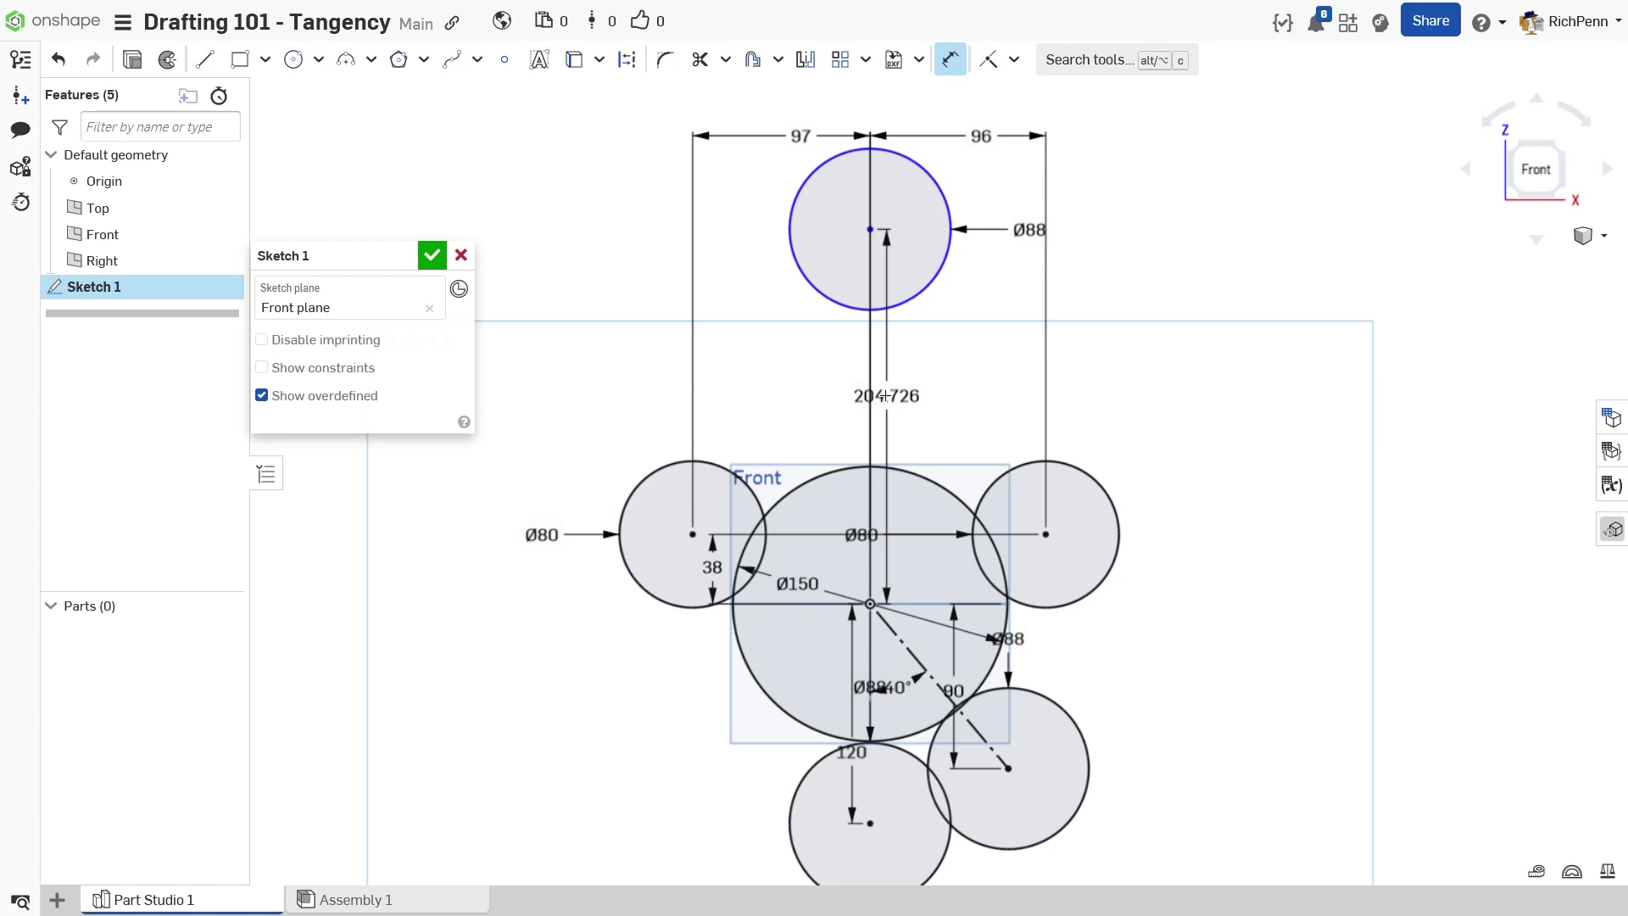
click(884, 395)
text(176)
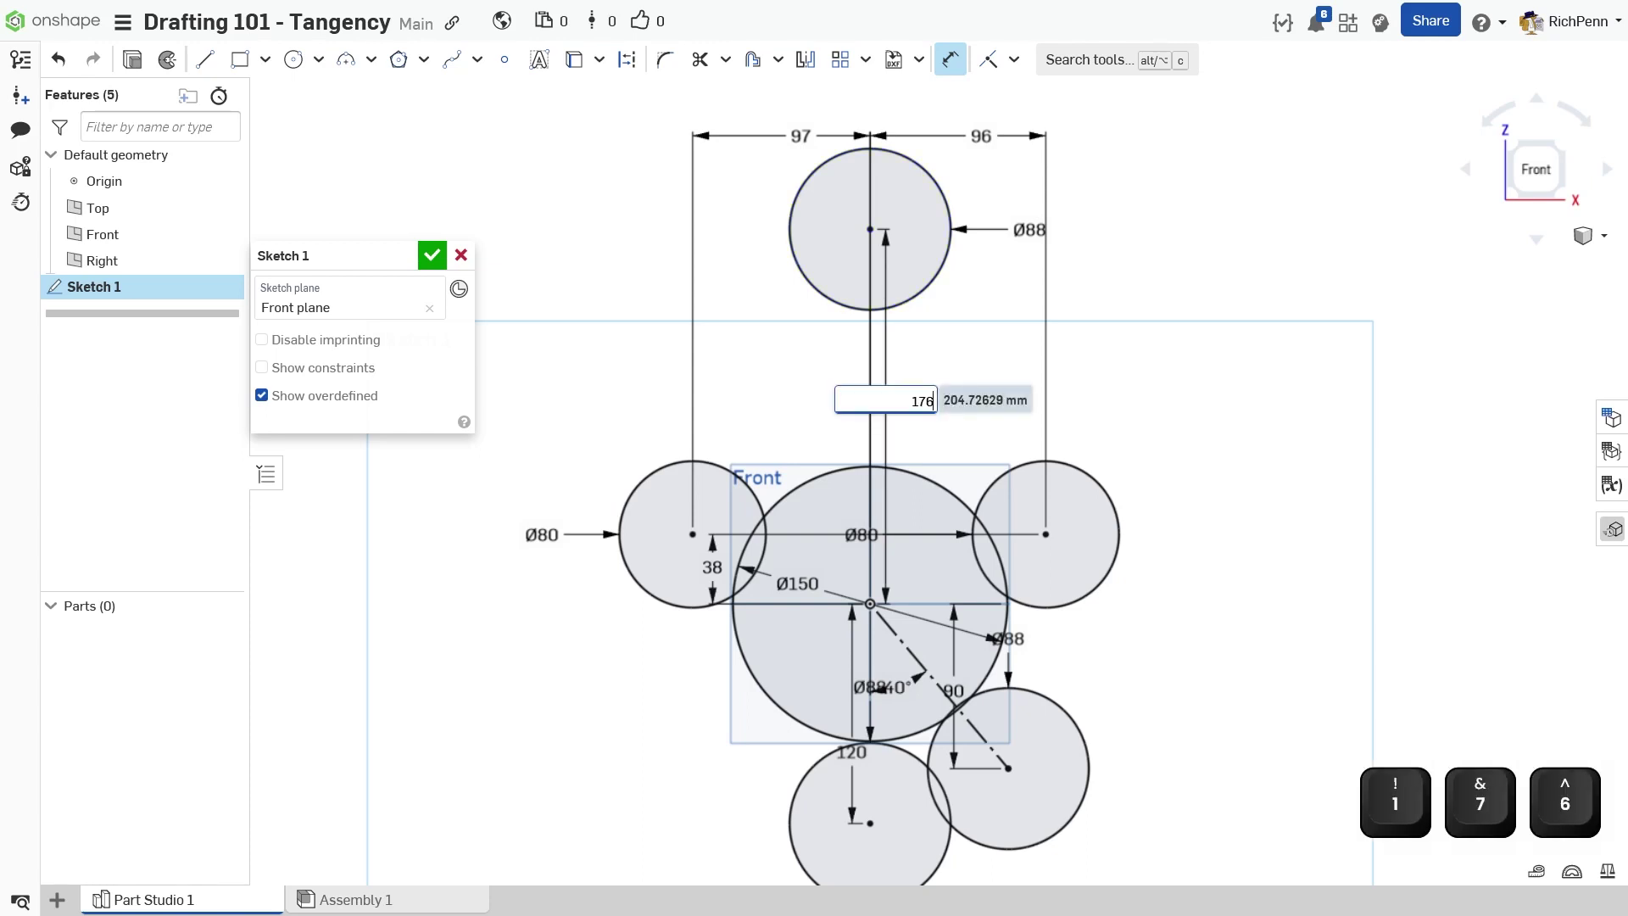
key(Return)
scroll(870, 603, up, 2)
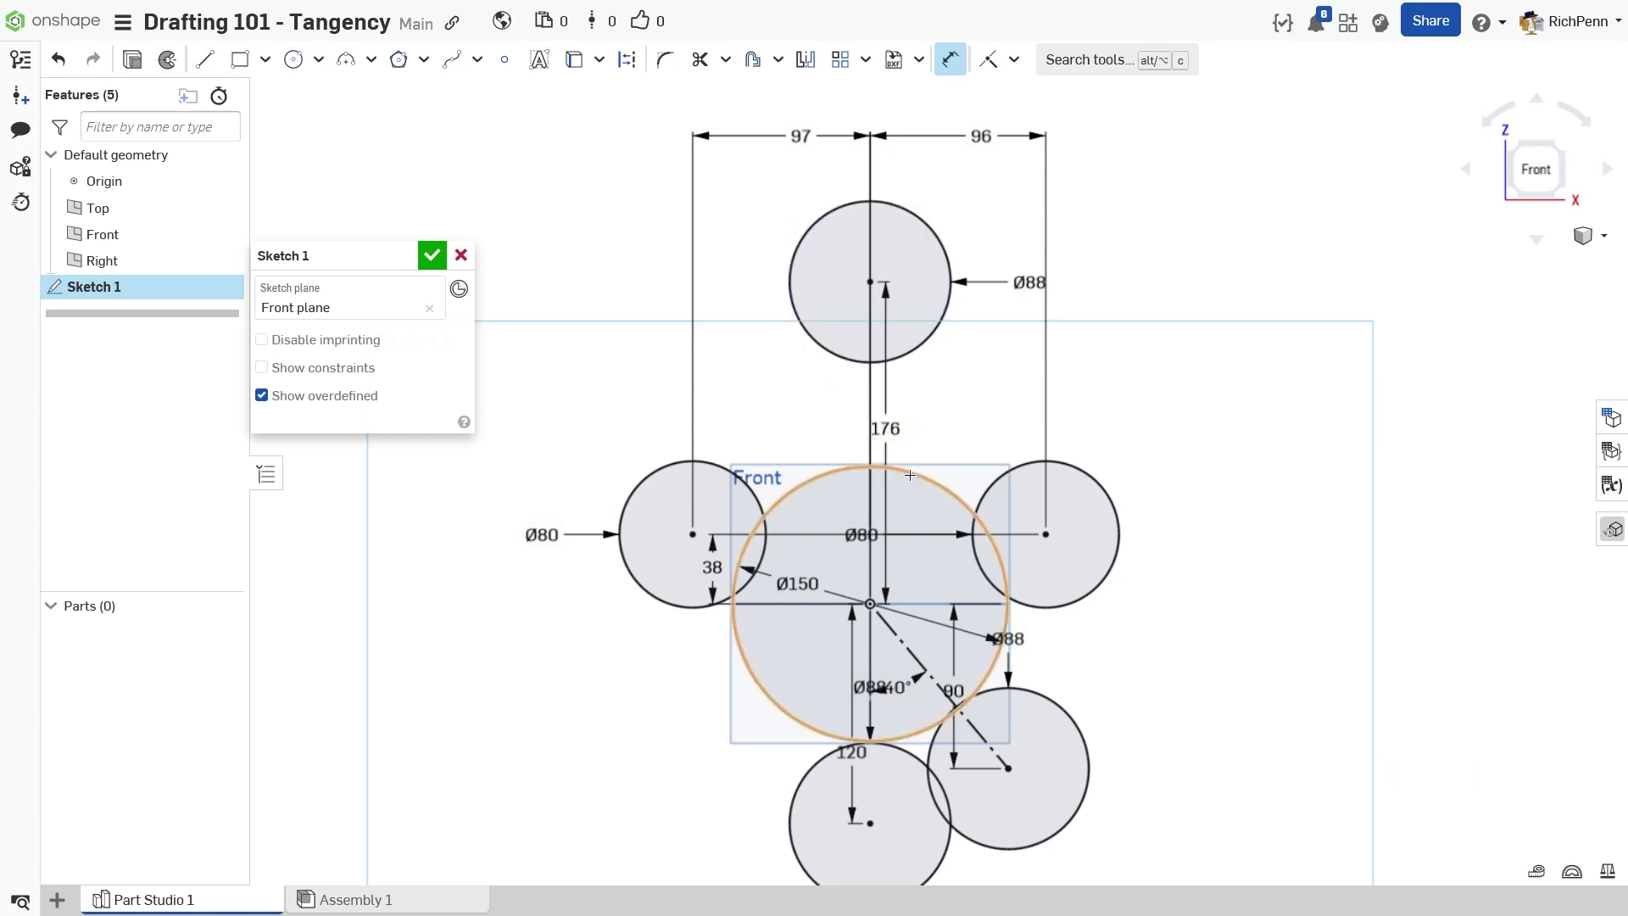
scroll(1058, 561, down, 4)
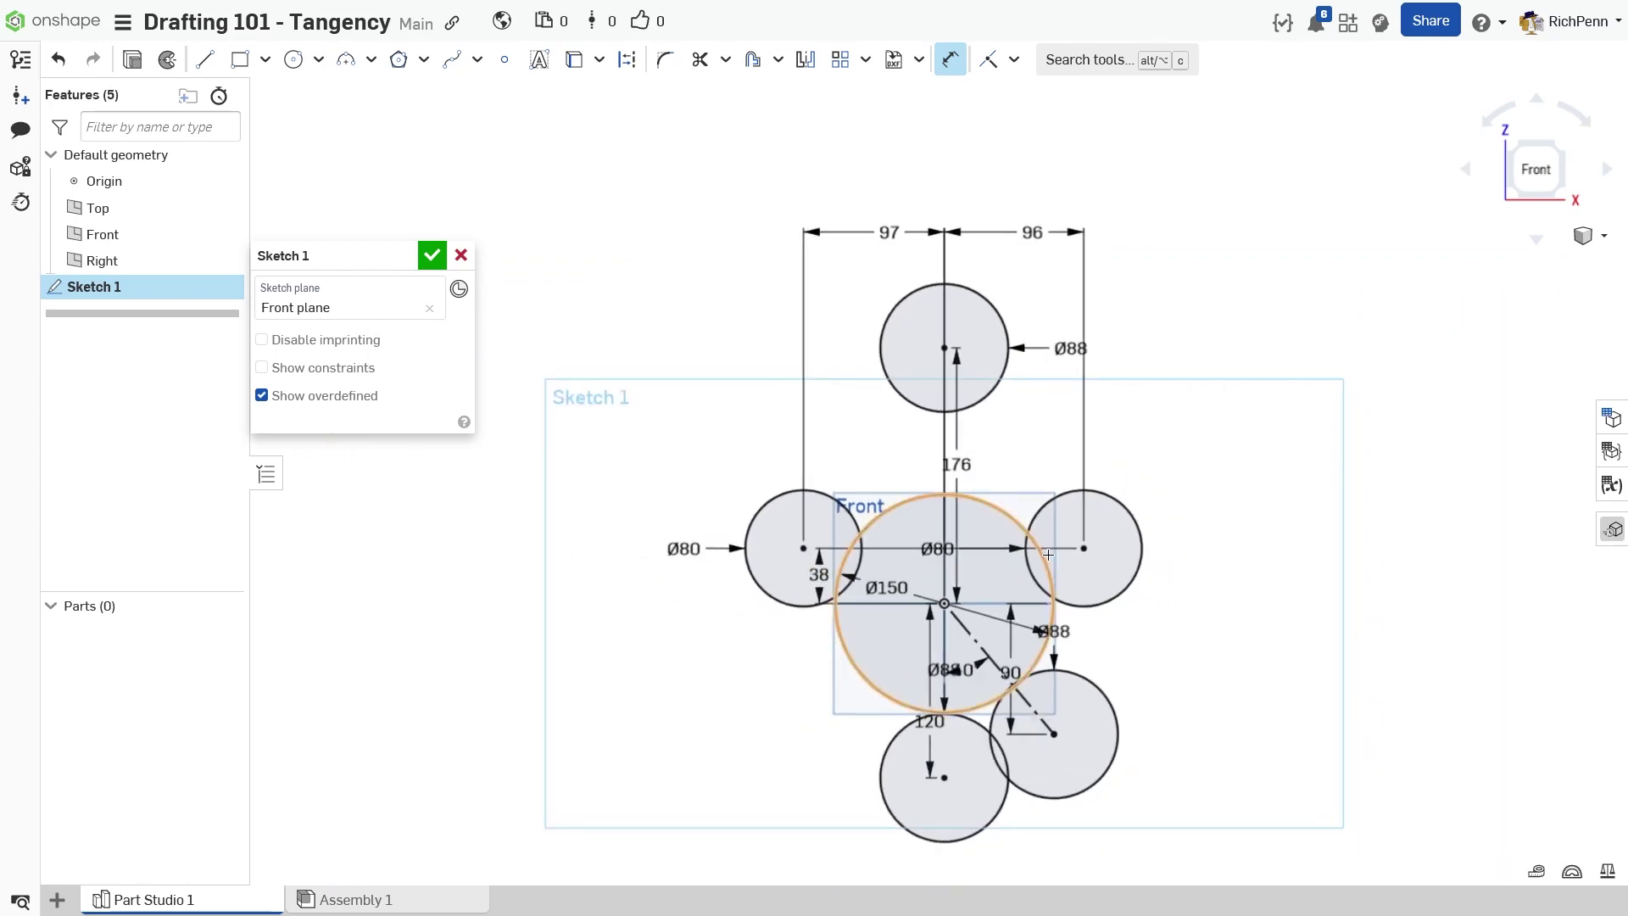
key(Escape)
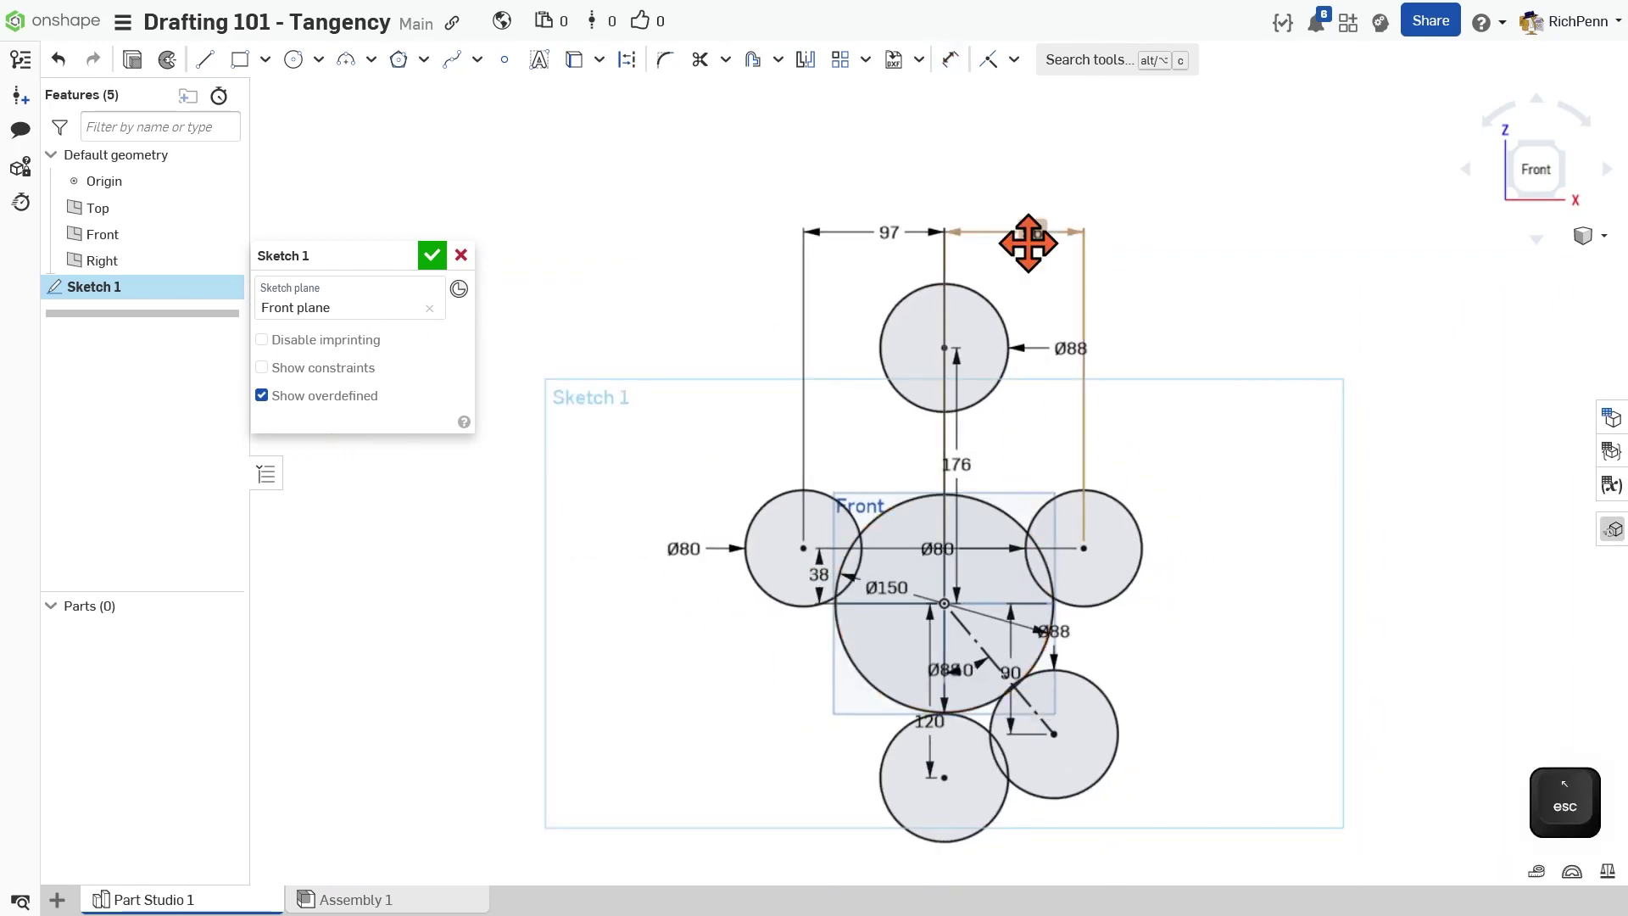
- Move the 96 and 97 mm dimensions, the left circle's 80 mm diameter and the uppermost circle's 88 mm diameter inside the figure
drag(1029, 243, 1005, 559)
drag(887, 228, 887, 553)
drag(697, 552, 847, 553)
drag(1064, 344, 949, 364)
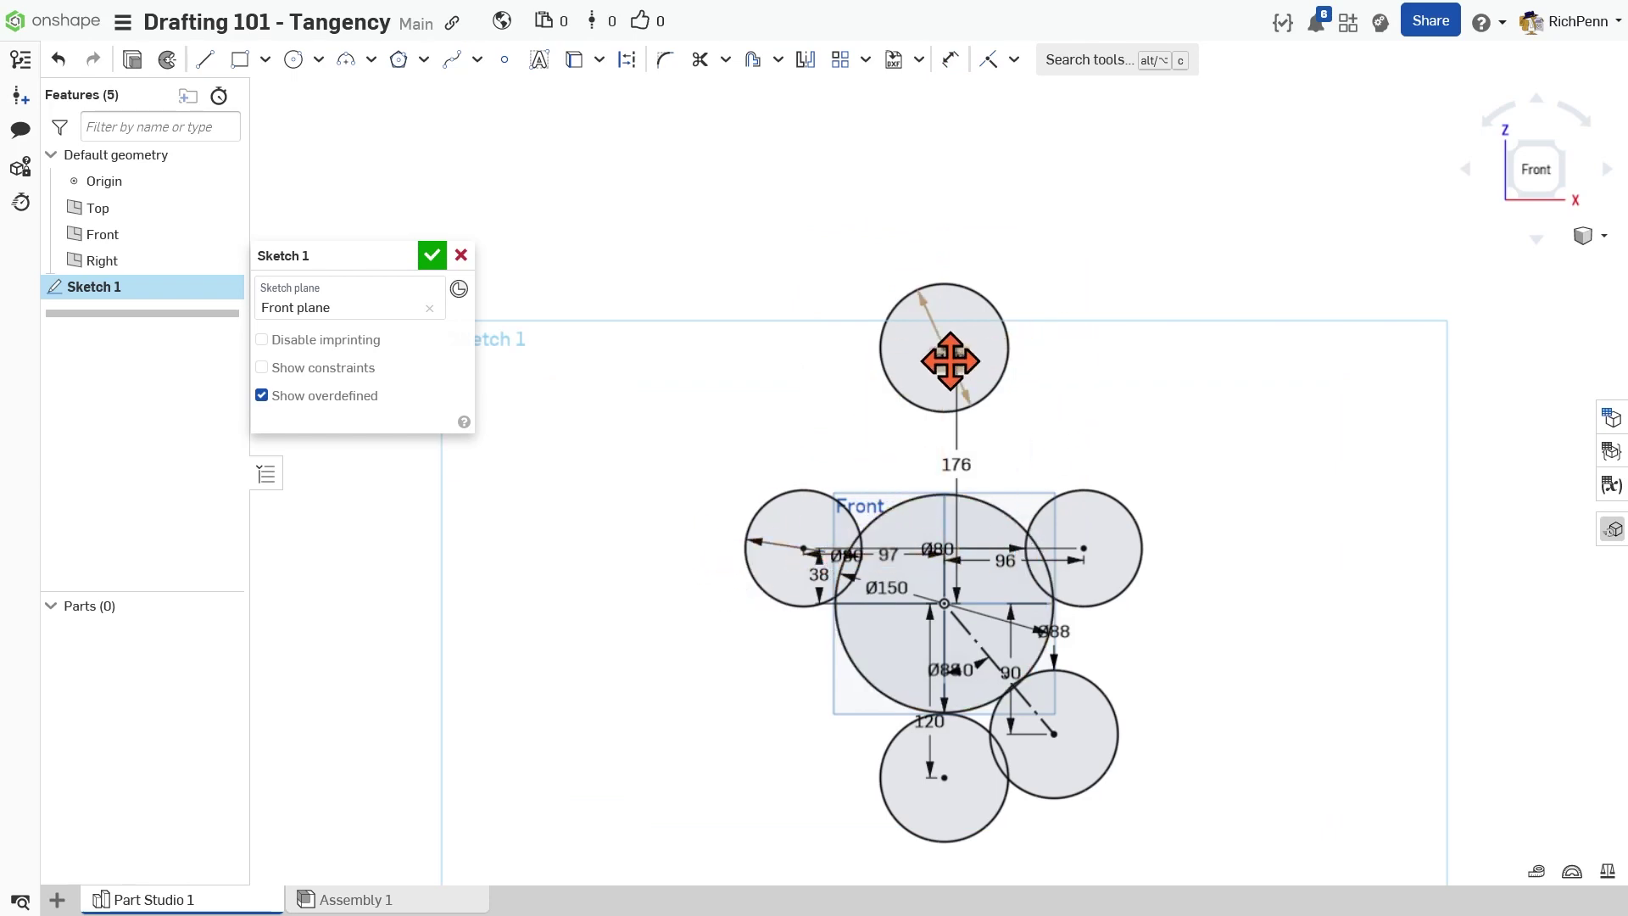
- Draw a line about 62 mm long between the undersides of the two lower 88 mm circles
scroll(1156, 520, up, 4)
mouse_move(1195, 416)
middle_down()
mouse_move(1297, 512)
mouse_move(1380, 502)
middle_up()
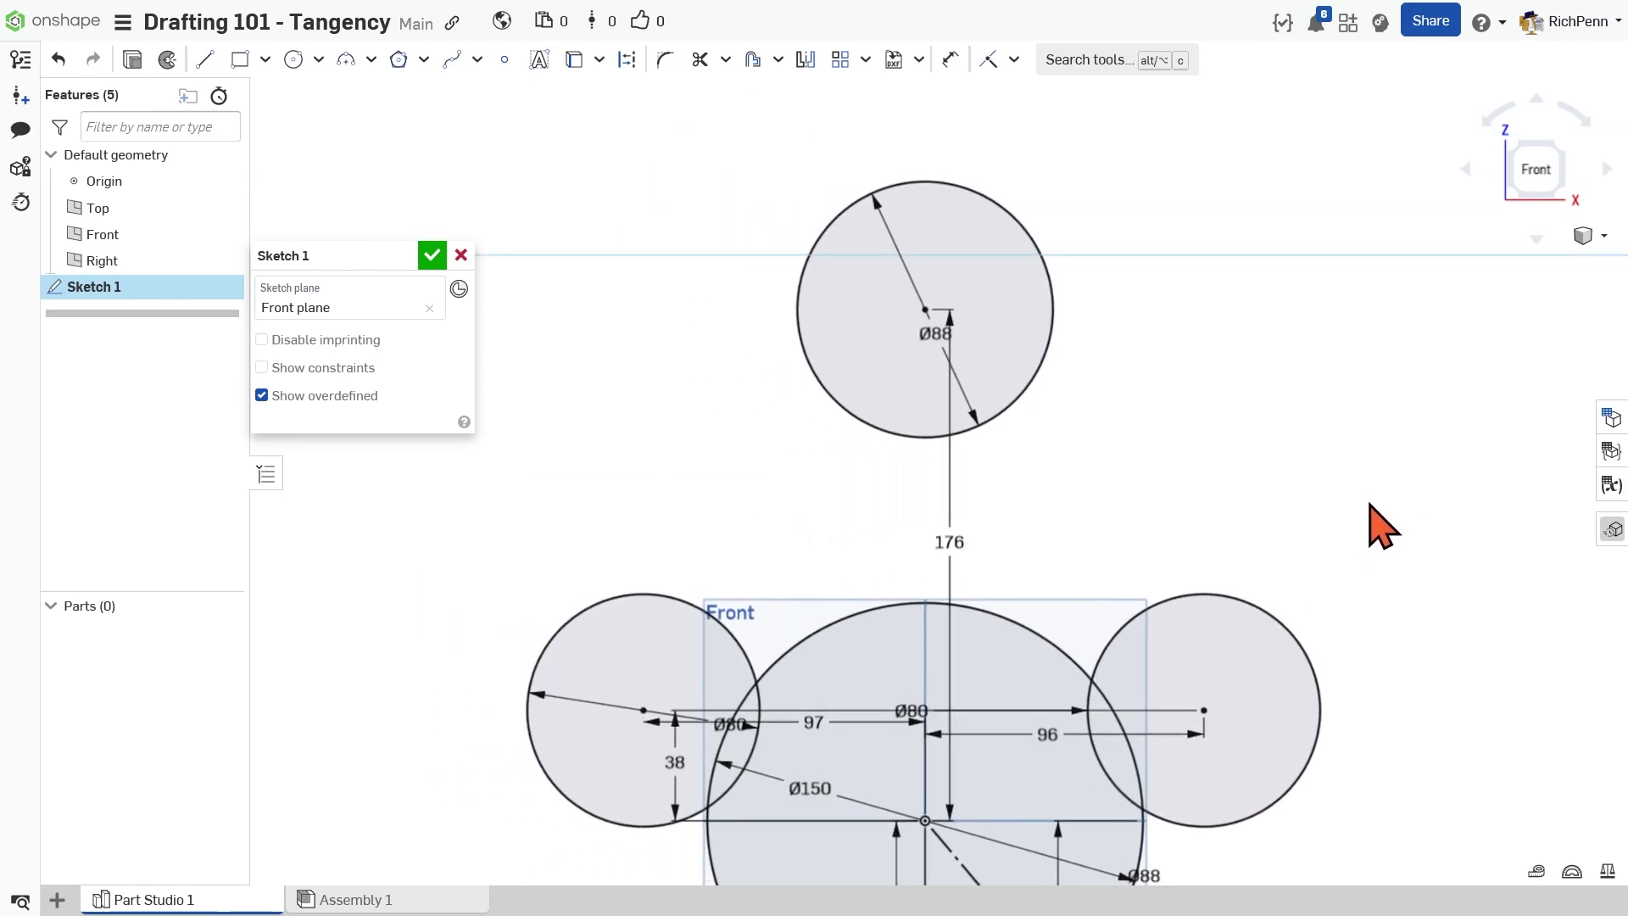
middle_drag(1072, 843, 956, 266)
middle_drag(985, 778, 982, 589)
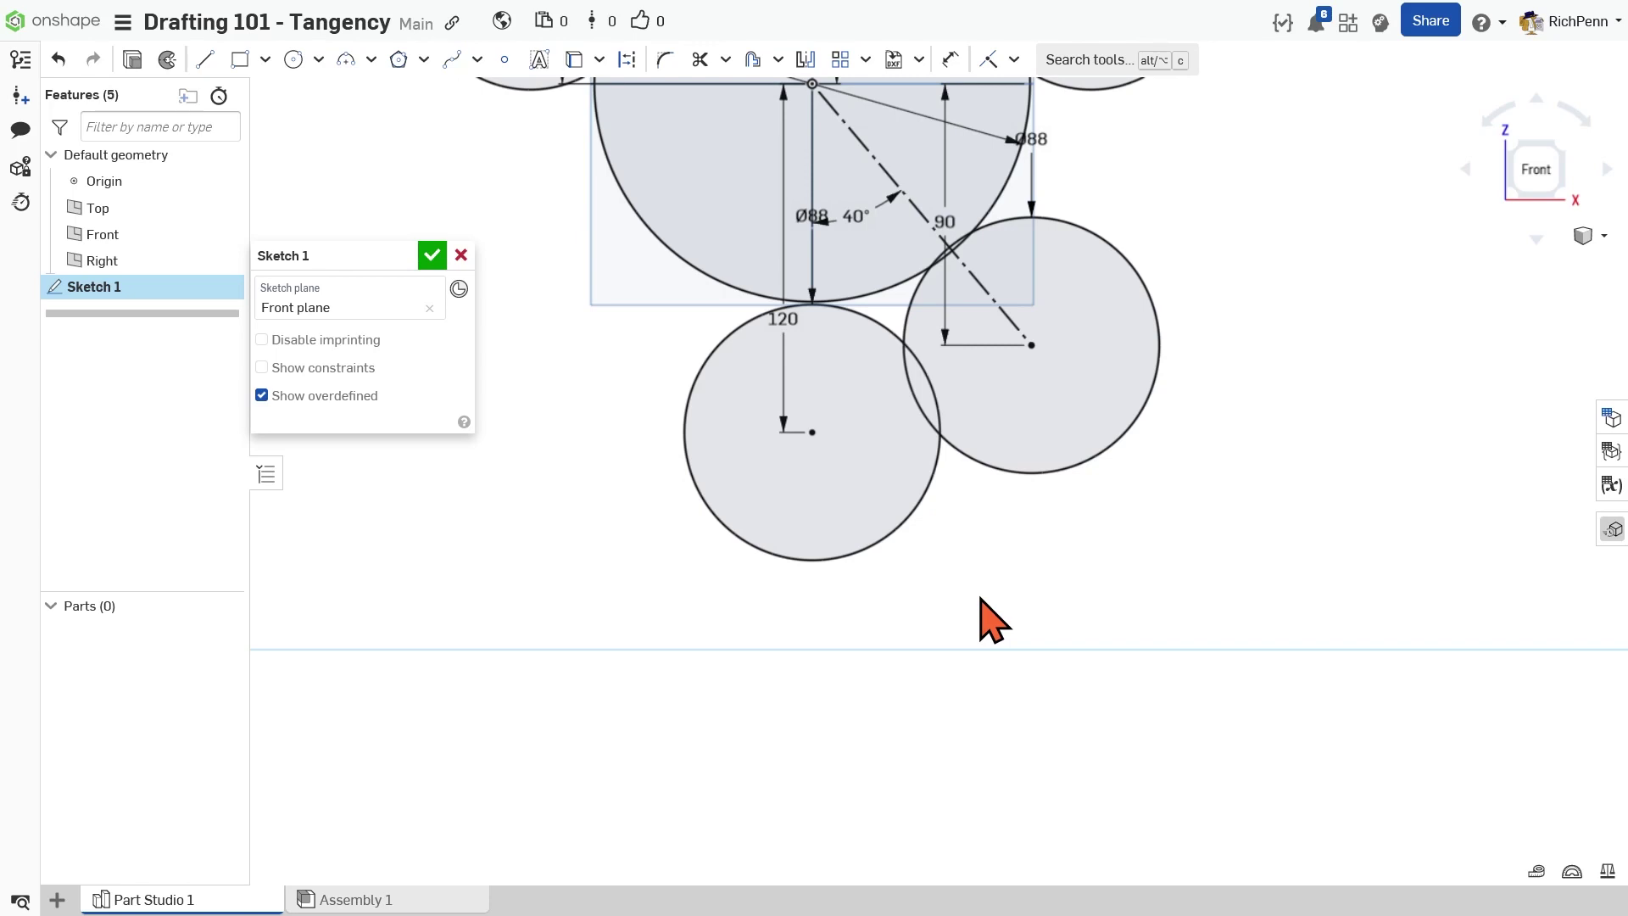
click(205, 61)
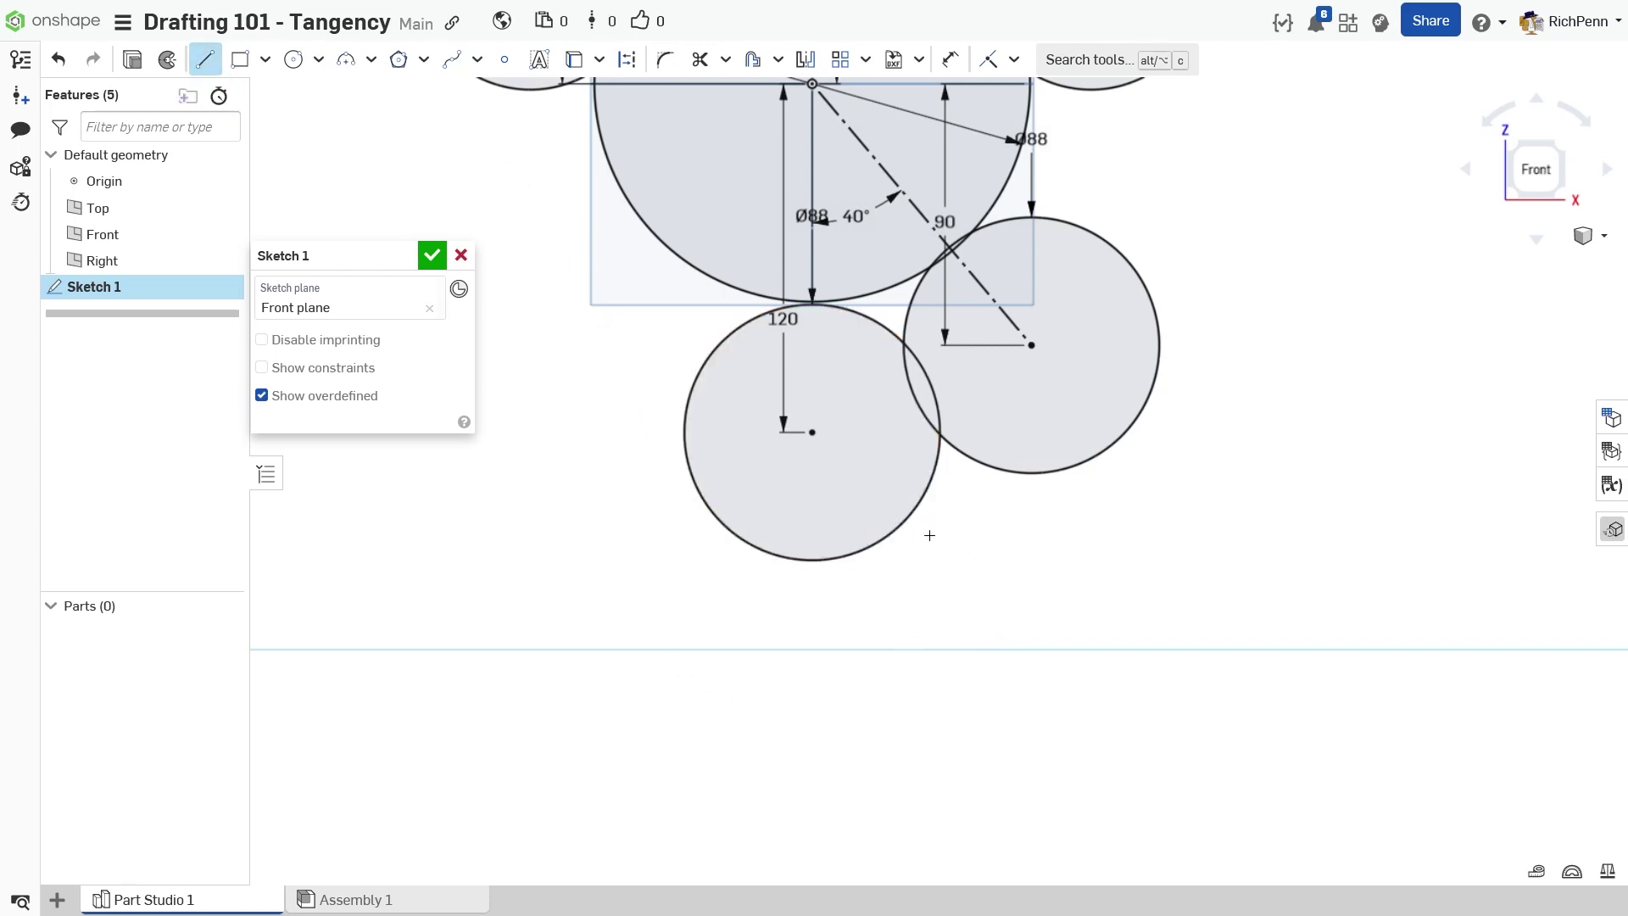
mouse_move(960, 559)
middle_down()
mouse_move(908, 697)
mouse_move(886, 689)
middle_up()
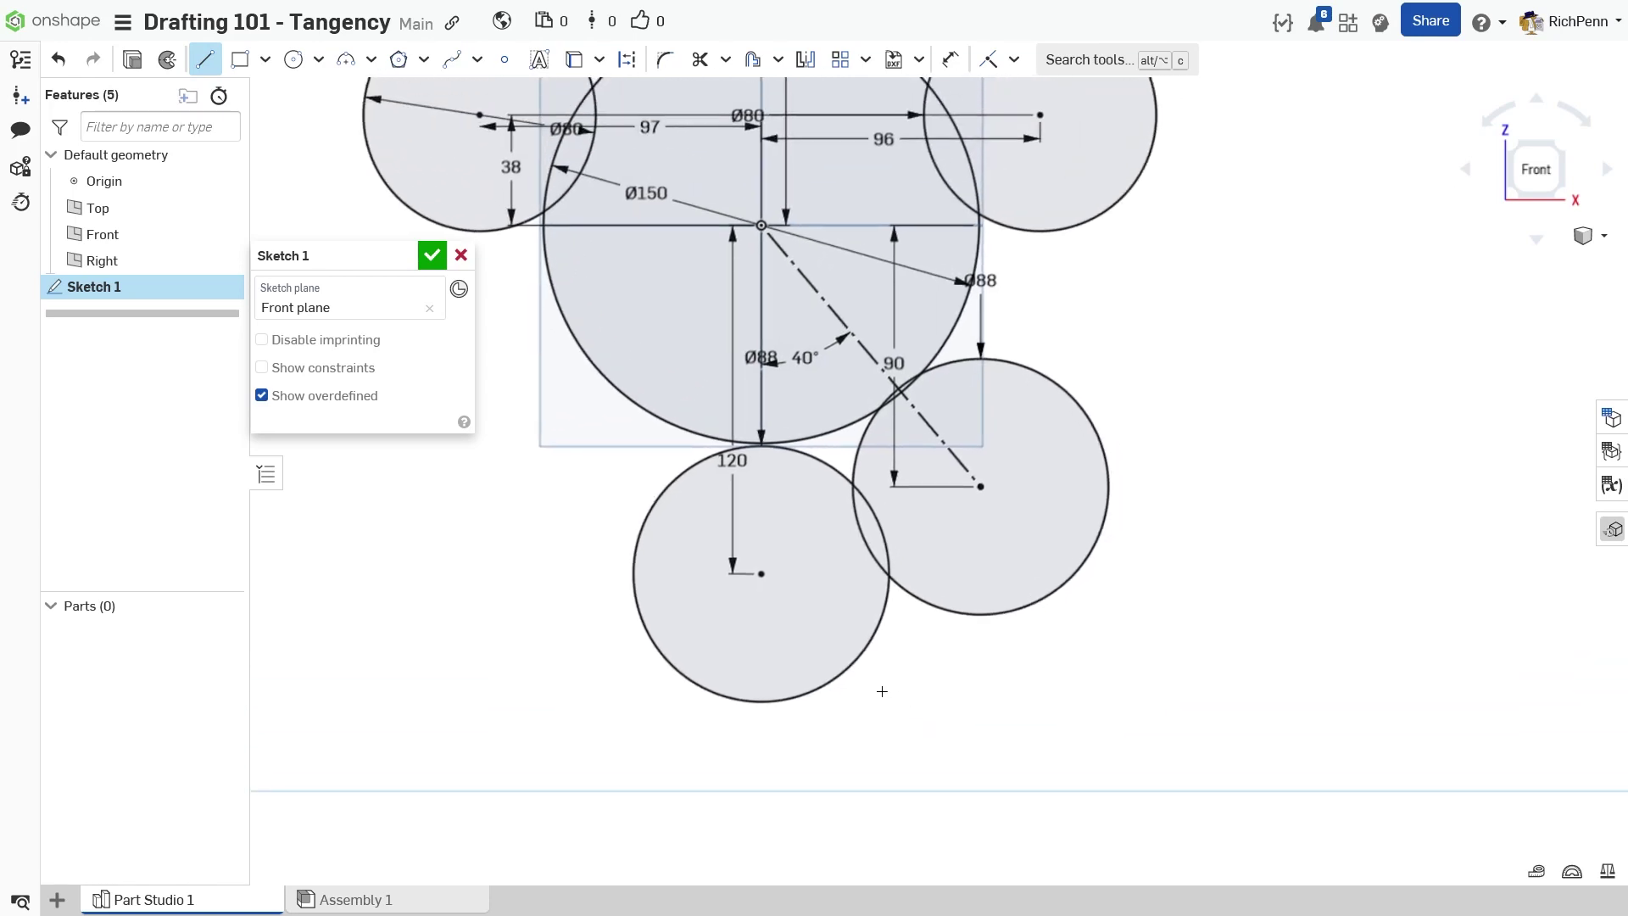
click(837, 676)
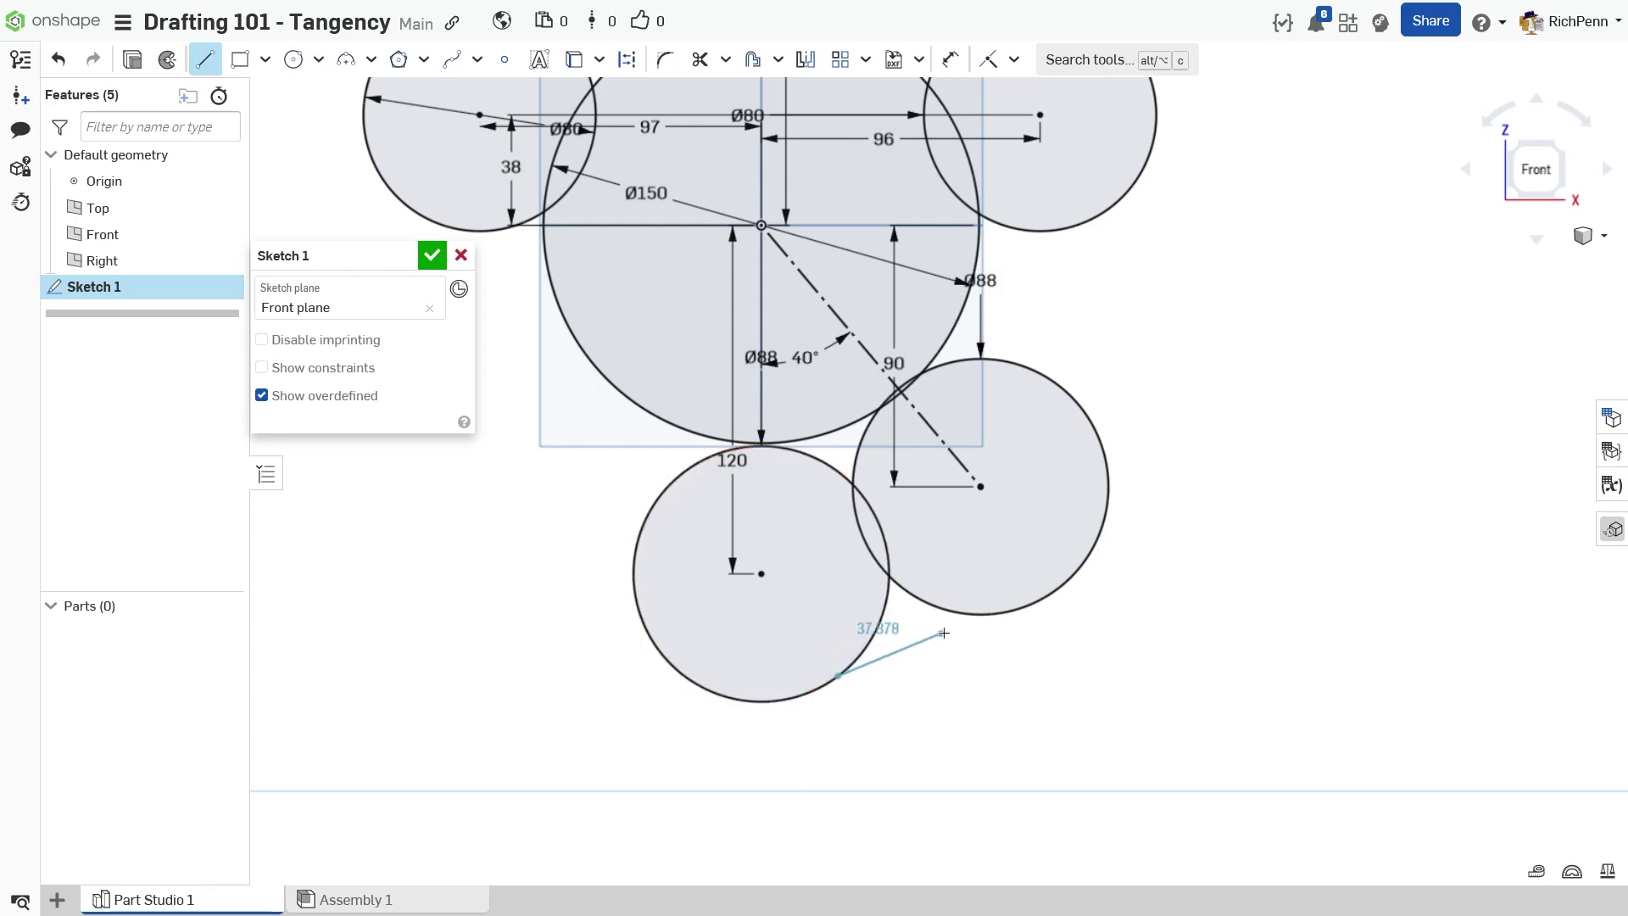
click(1005, 615)
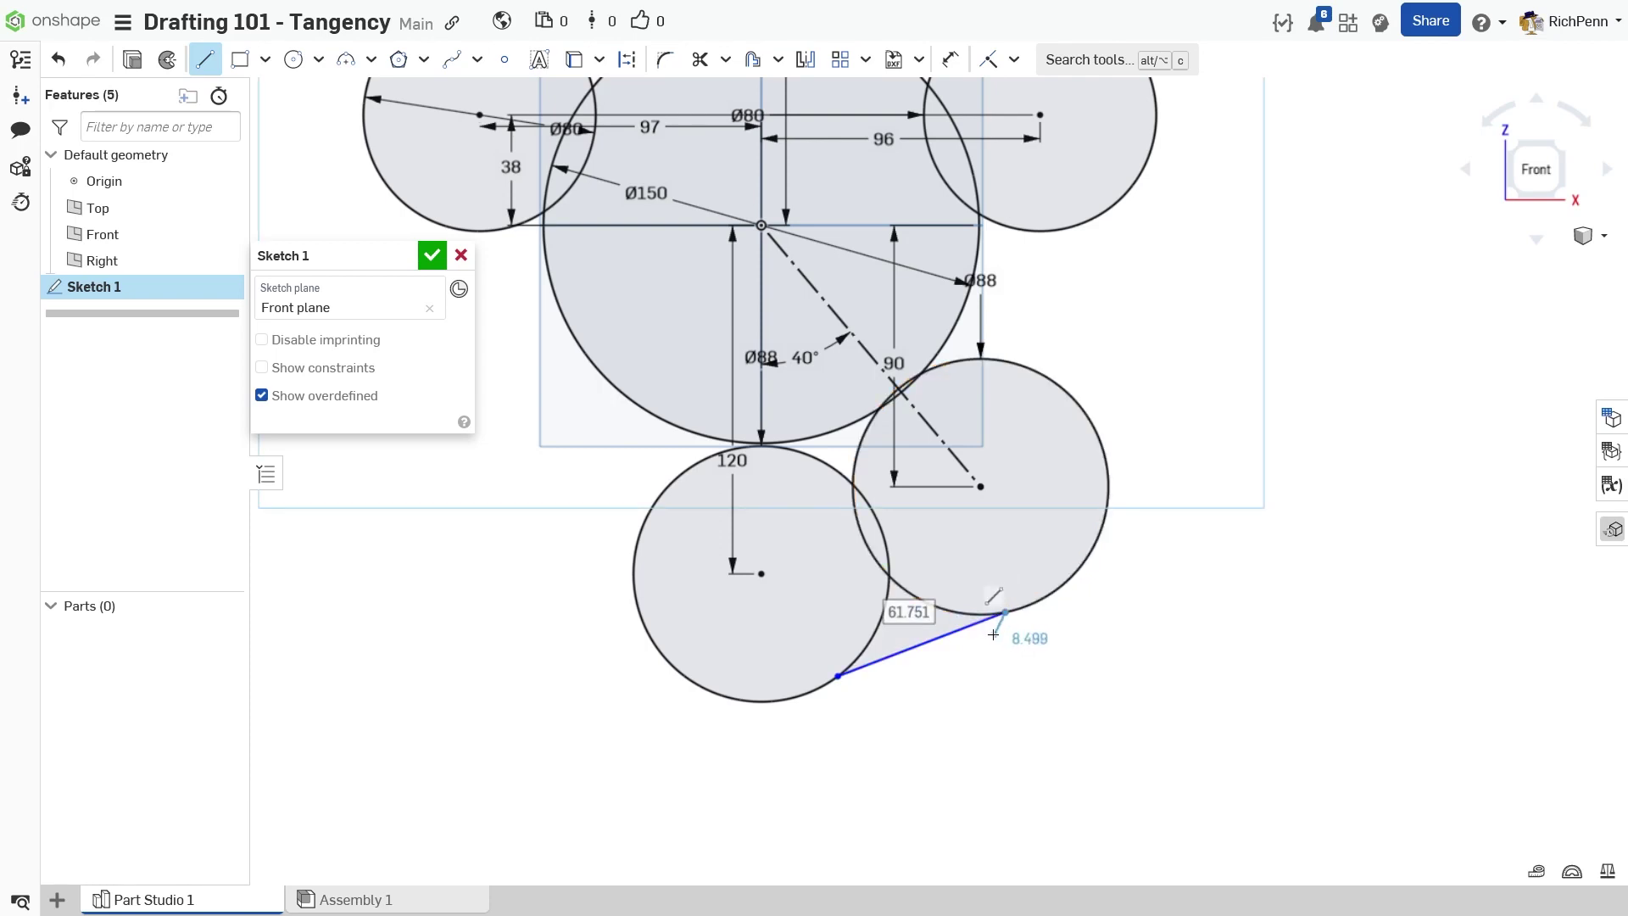
key(Escape)
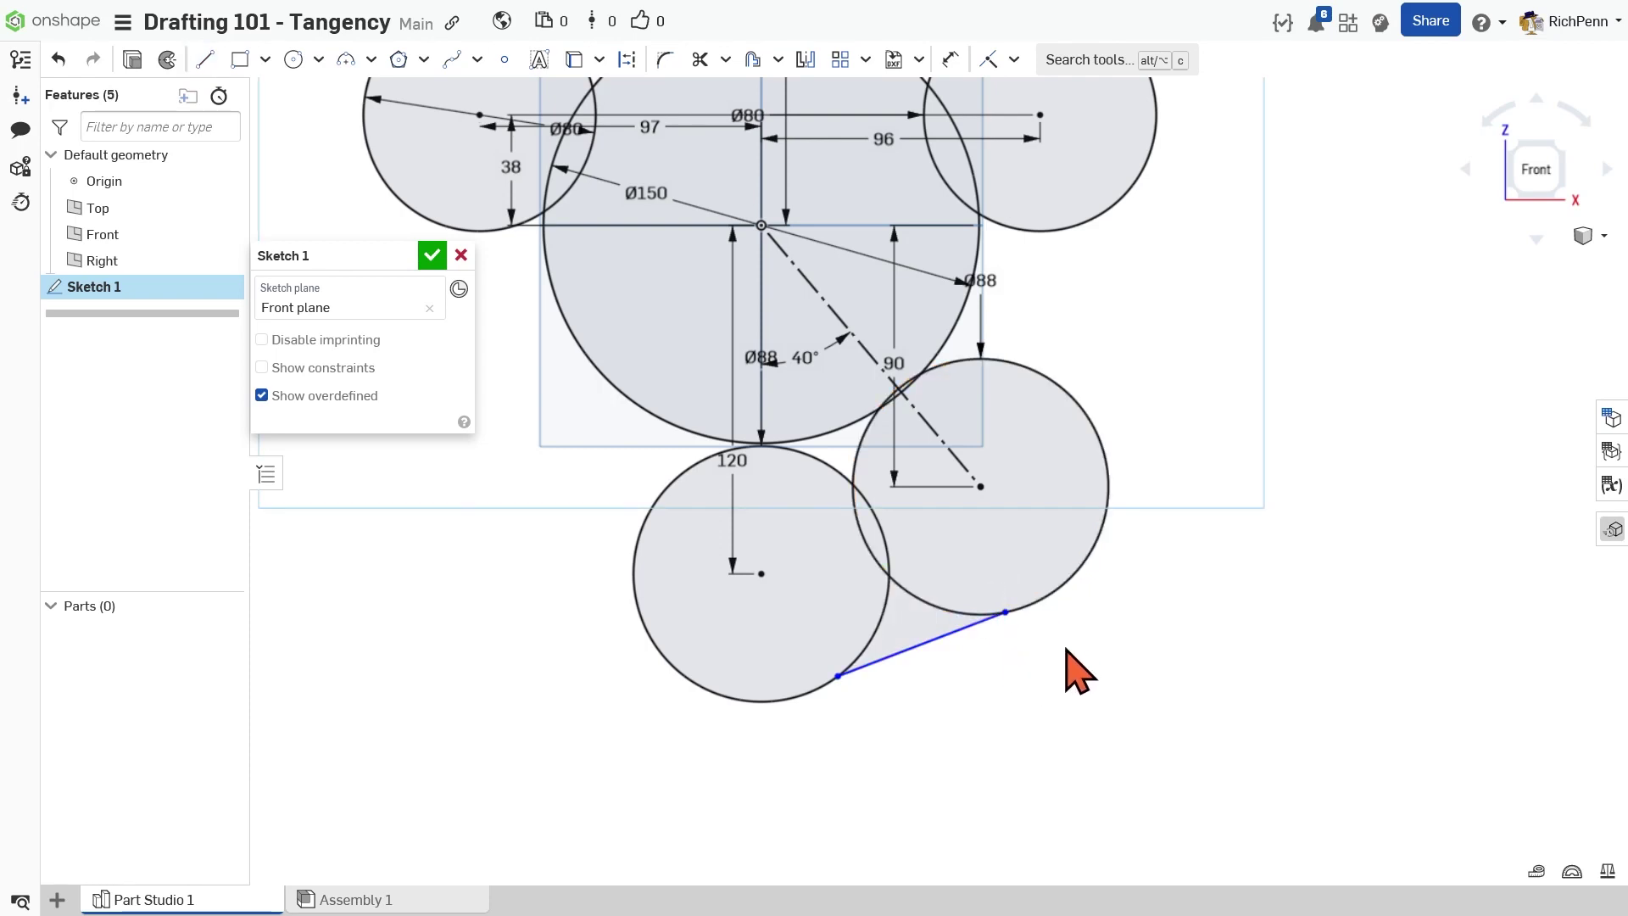
- Make the line tangent to both of the lower 88 mm circles
key(t)
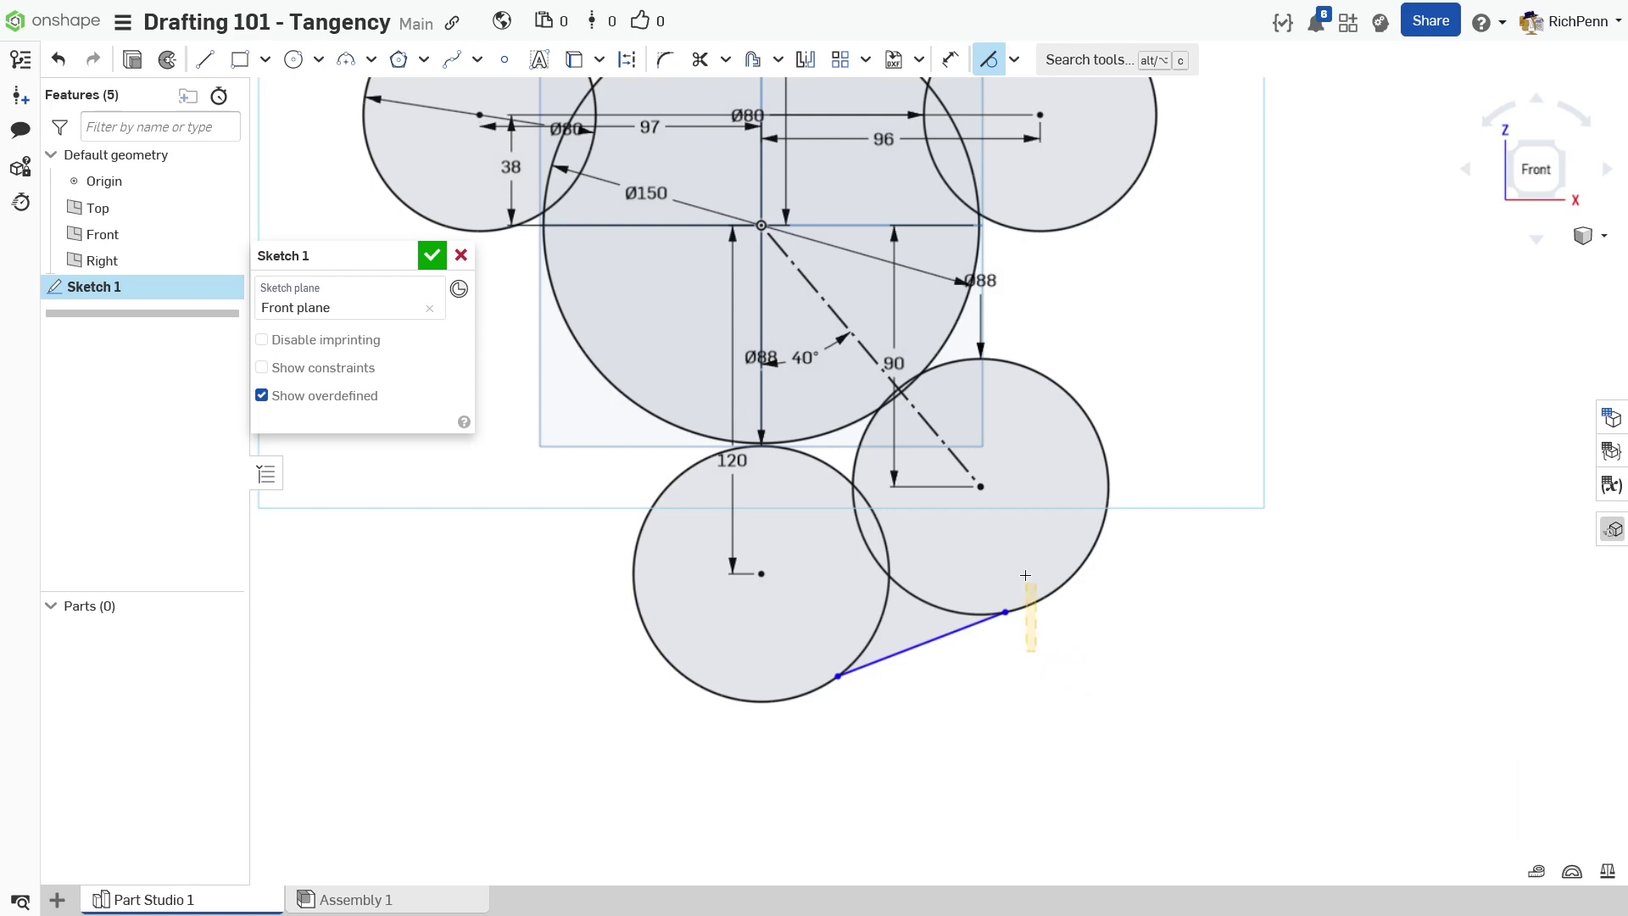
drag(1022, 558, 969, 572)
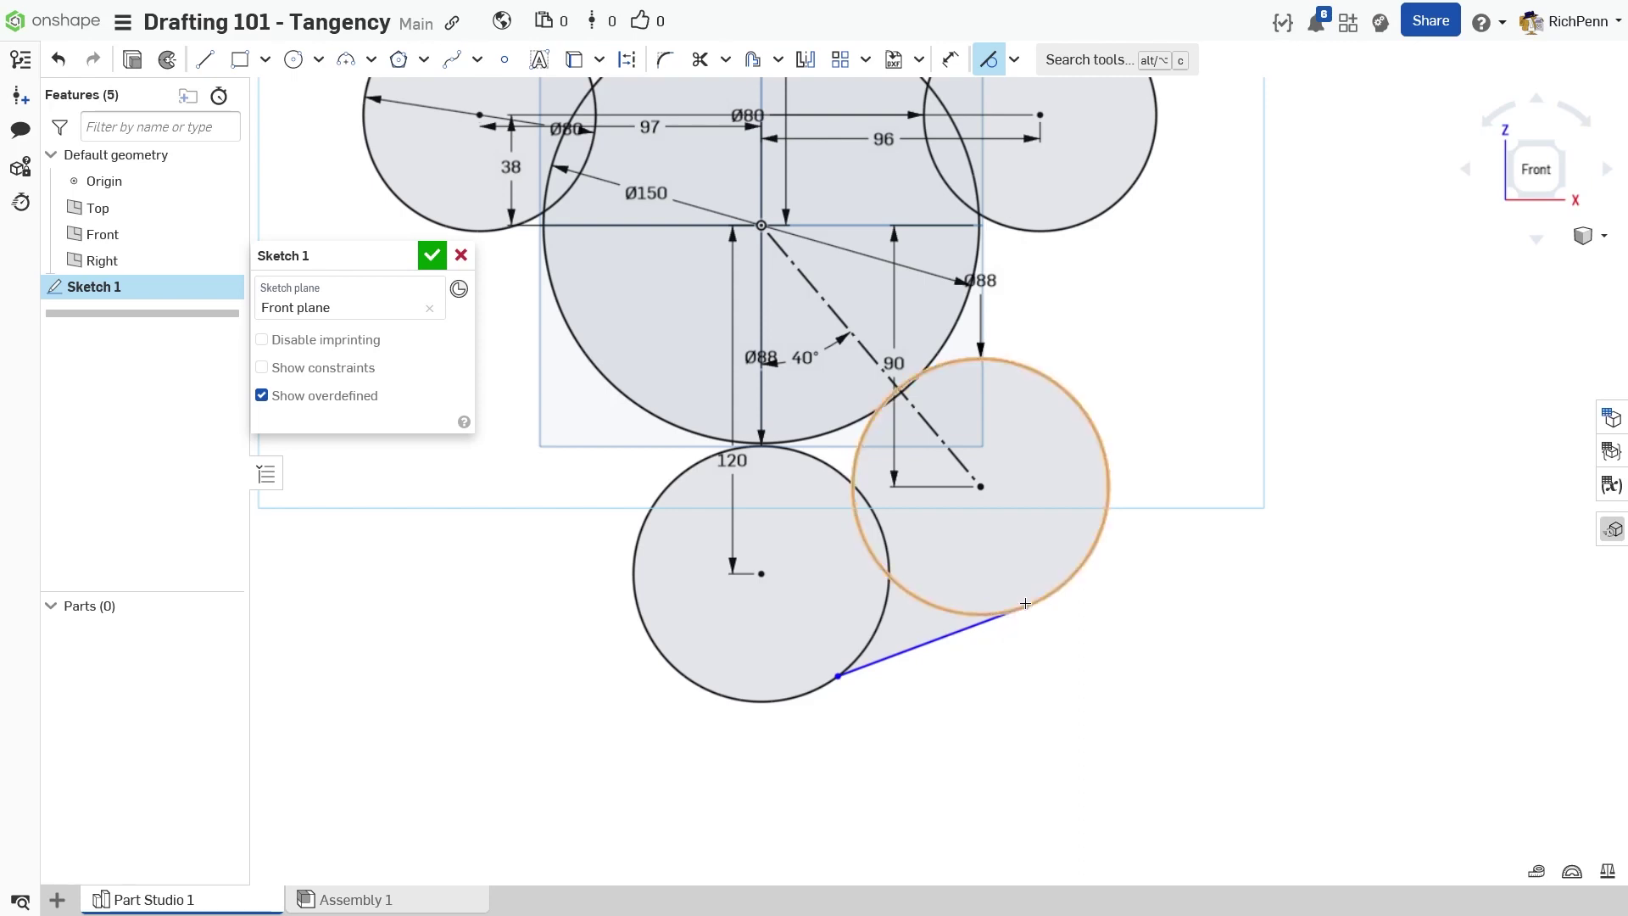
drag(866, 704, 804, 630)
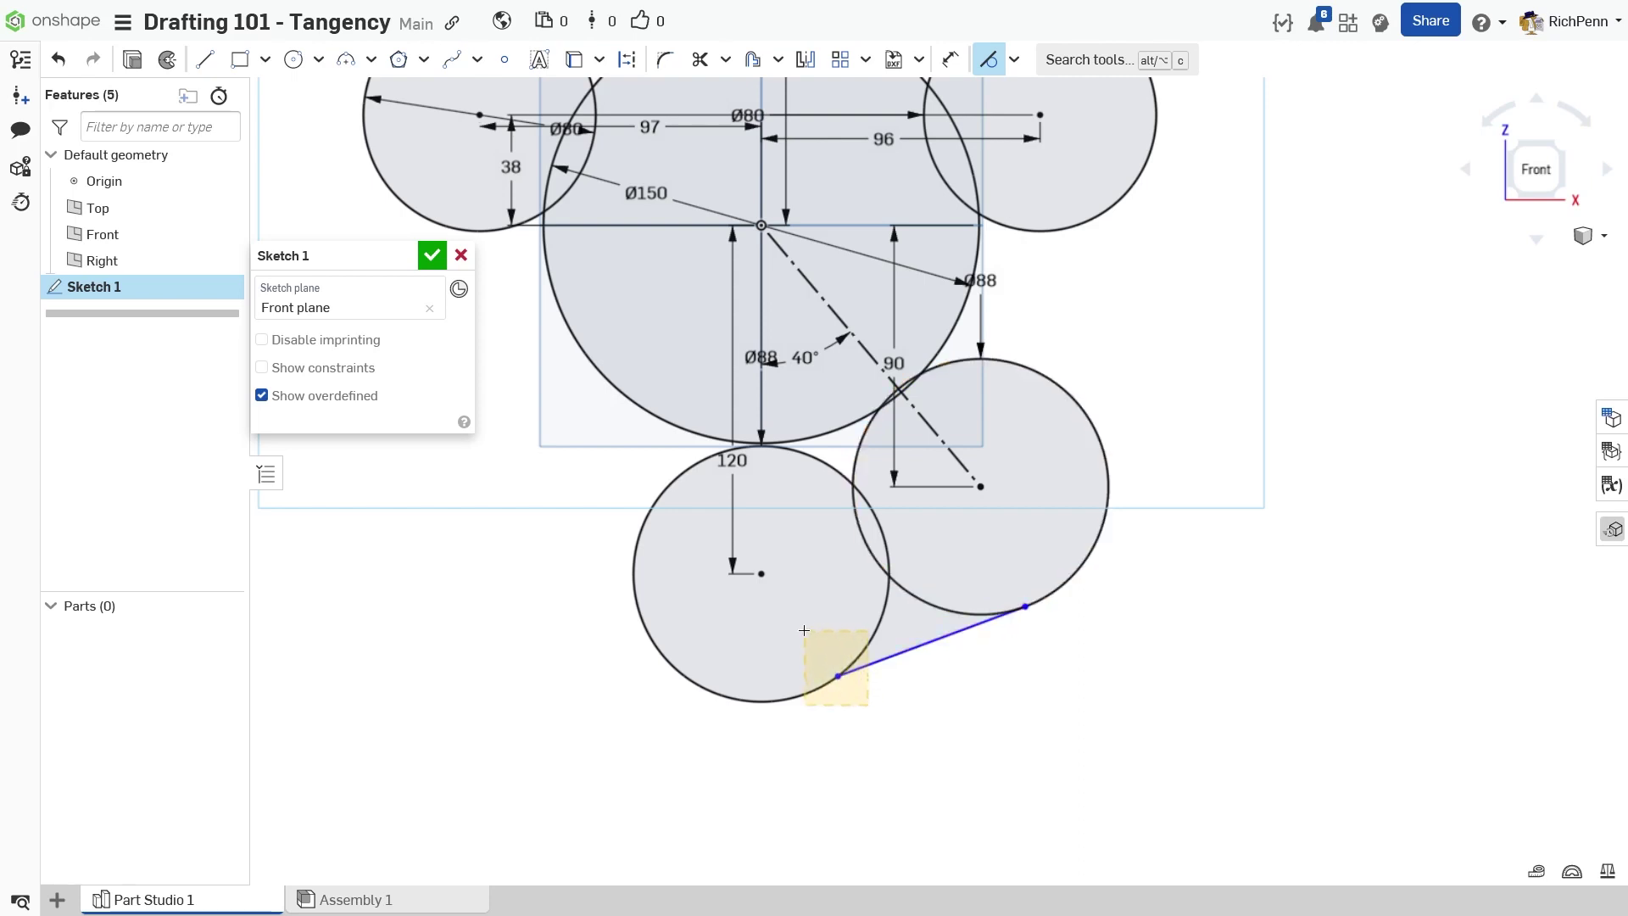
drag(804, 631, 804, 630)
key(t)
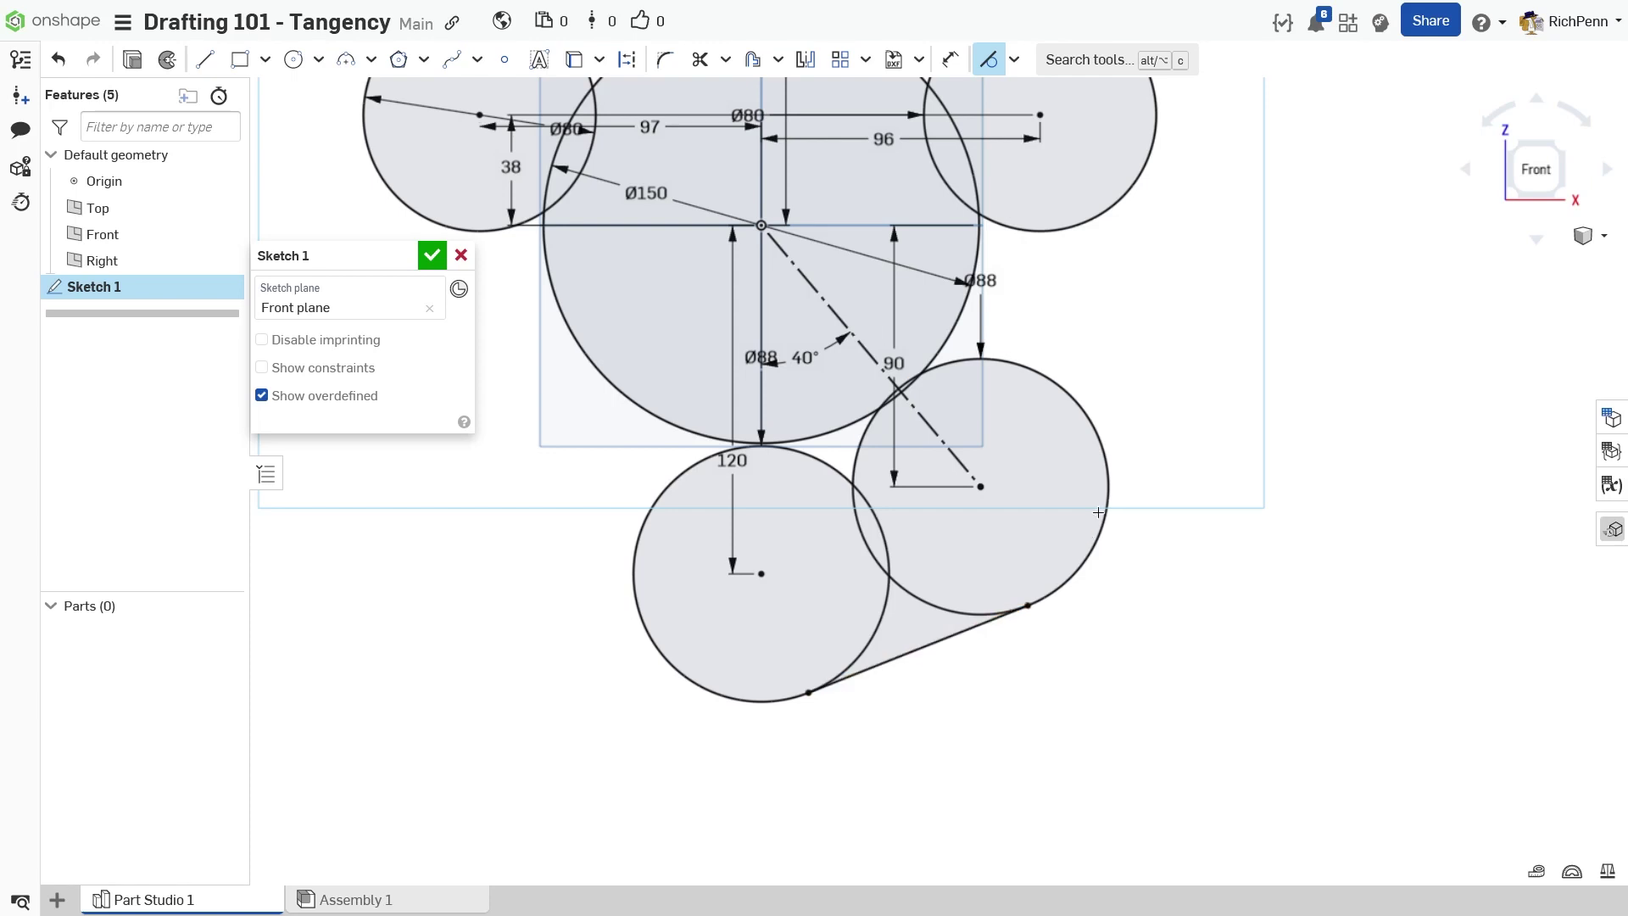
mouse_move(1243, 409)
middle_down()
mouse_move(1205, 577)
mouse_move(1159, 658)
mouse_move(1049, 646)
middle_up()
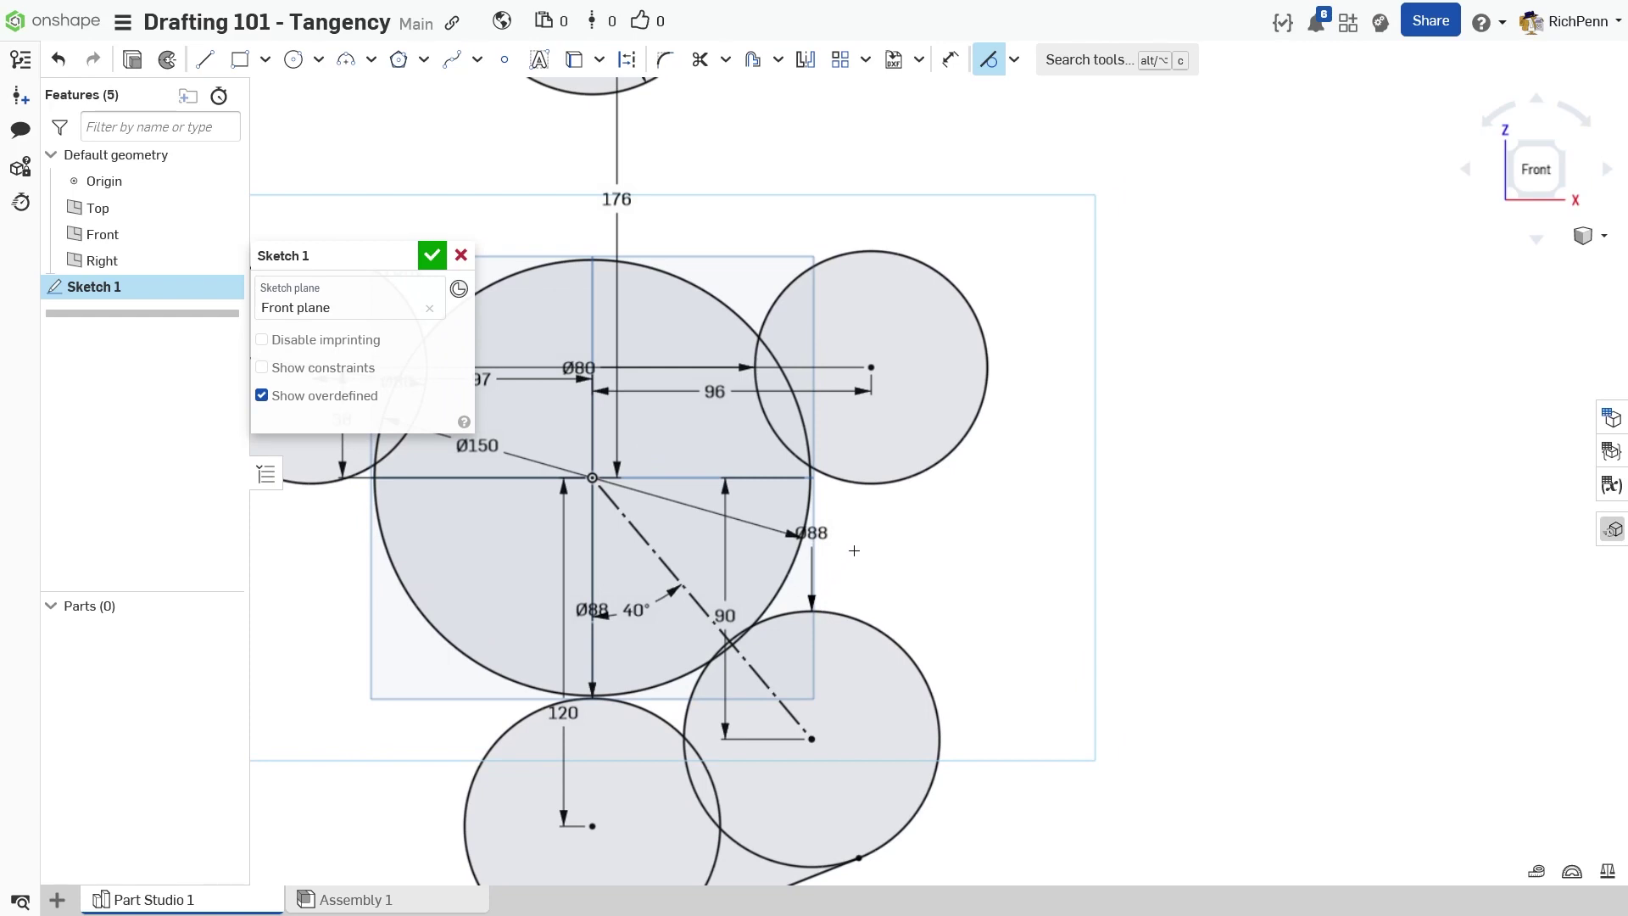
- Draw a three-point arc of 32 mm radius between the right 80 mm circle and the lower-right 88 mm circle, bulging toward the origin
click(345, 63)
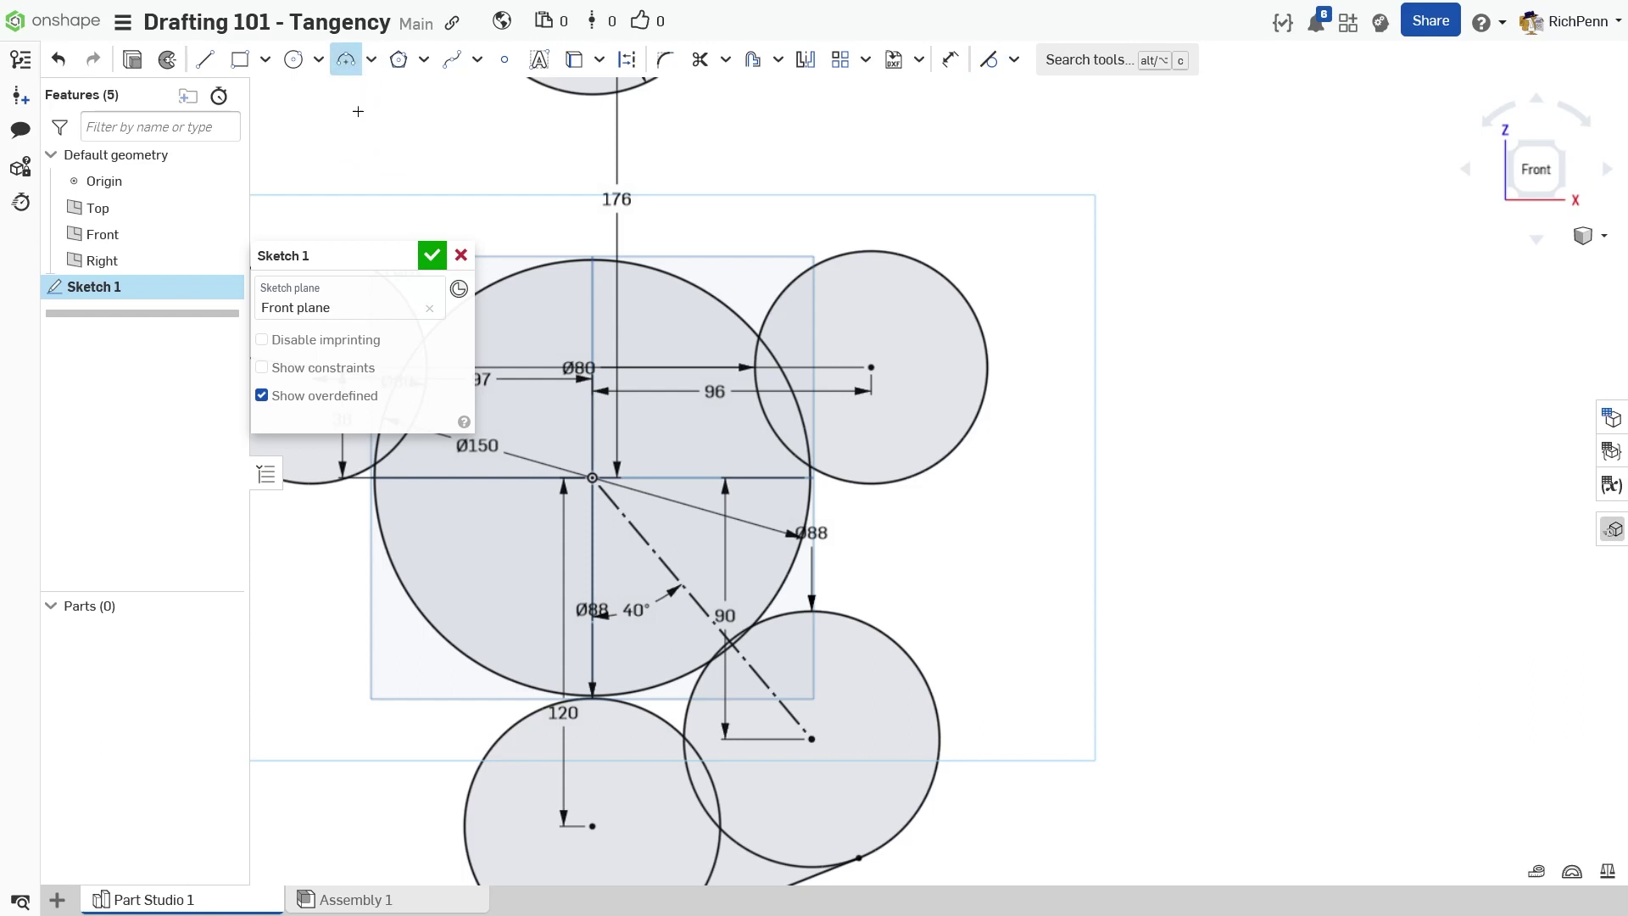
click(940, 461)
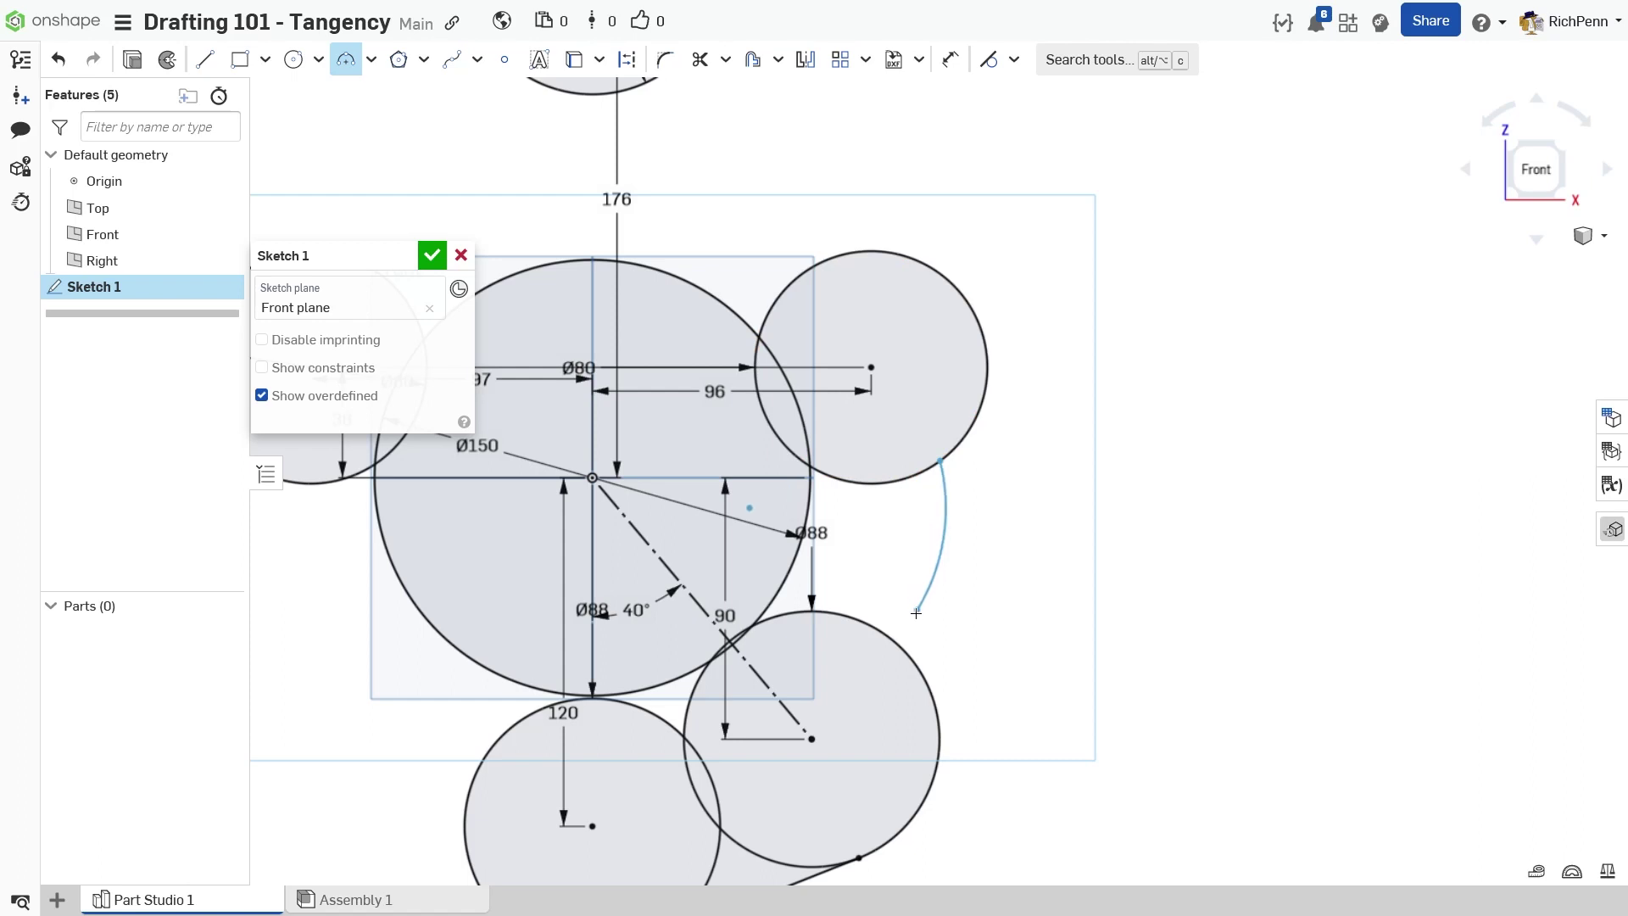
click(913, 662)
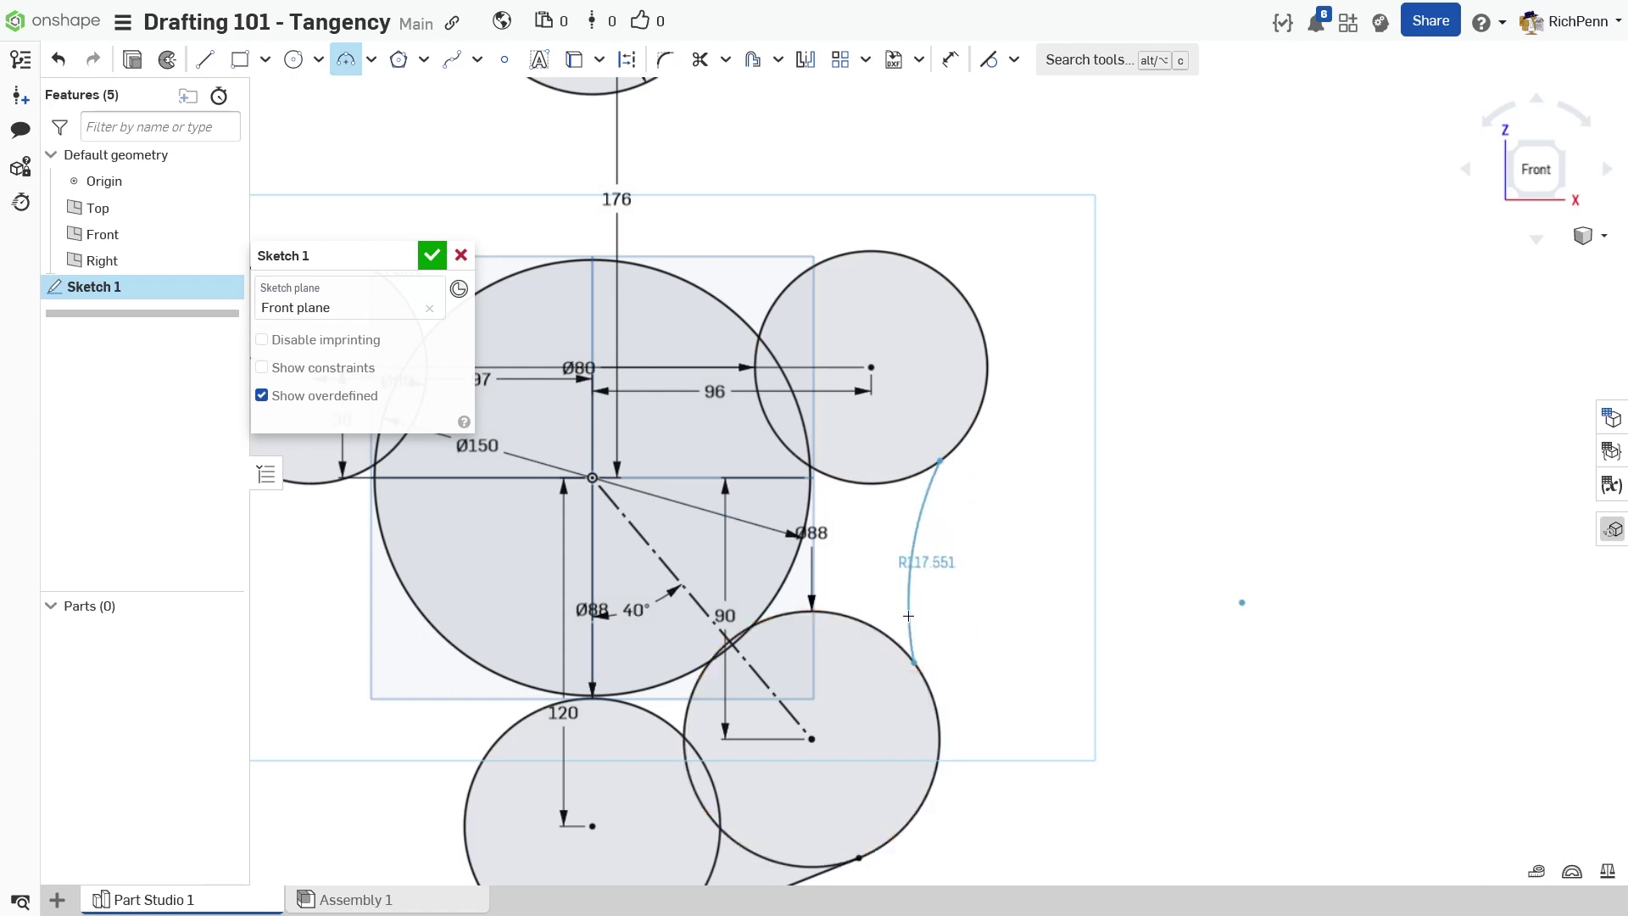
click(887, 558)
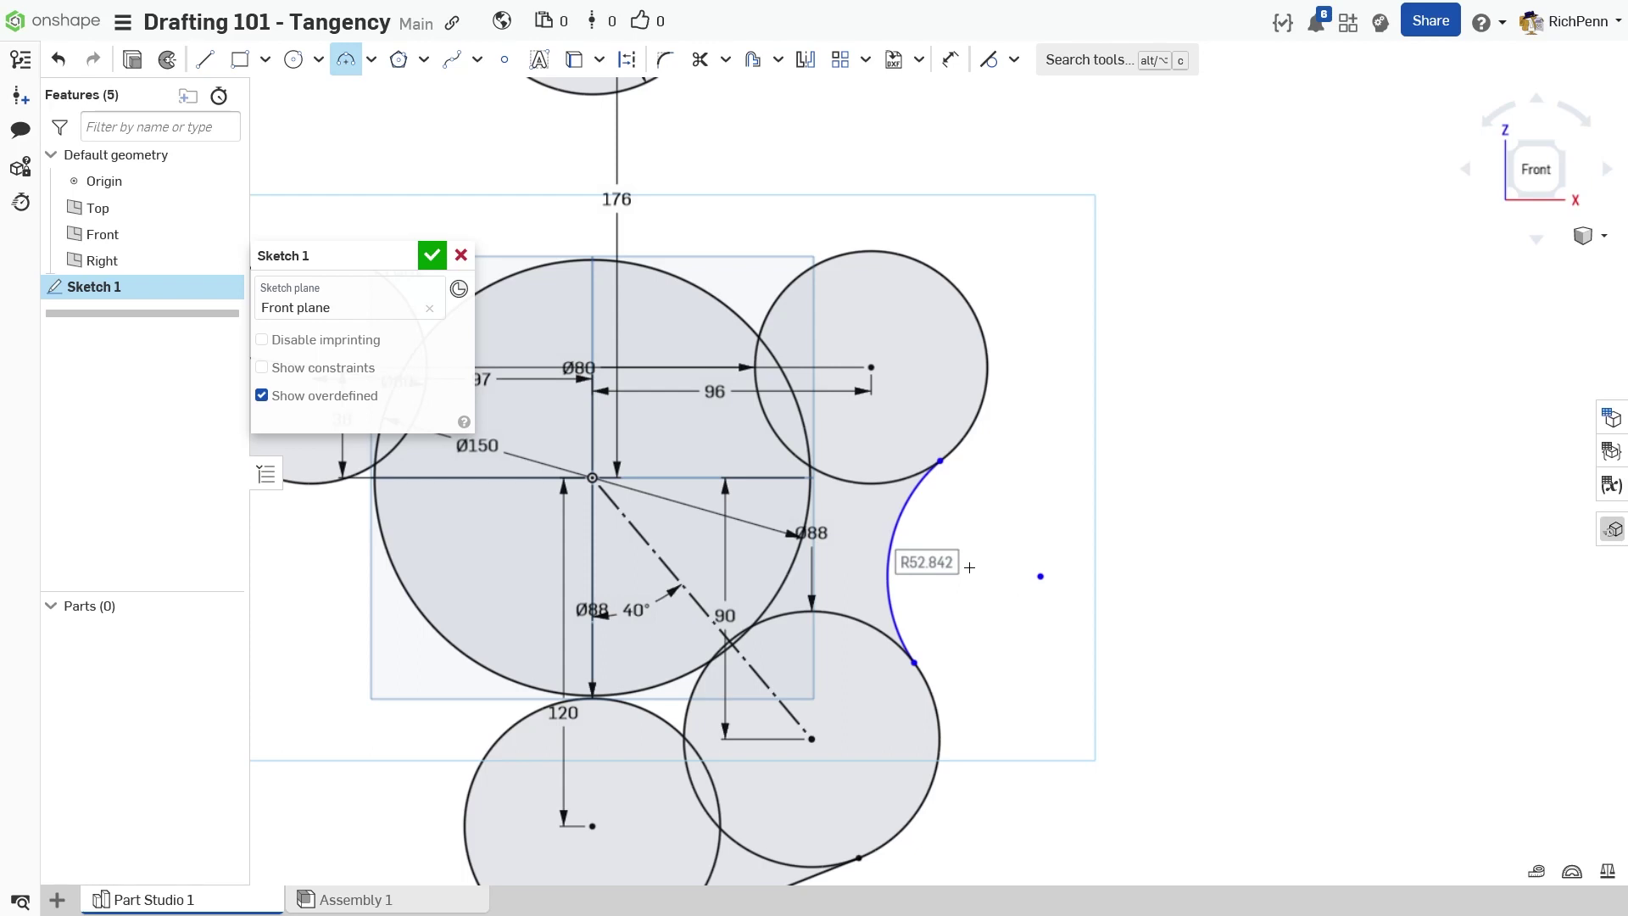
text(32)
key(Return)
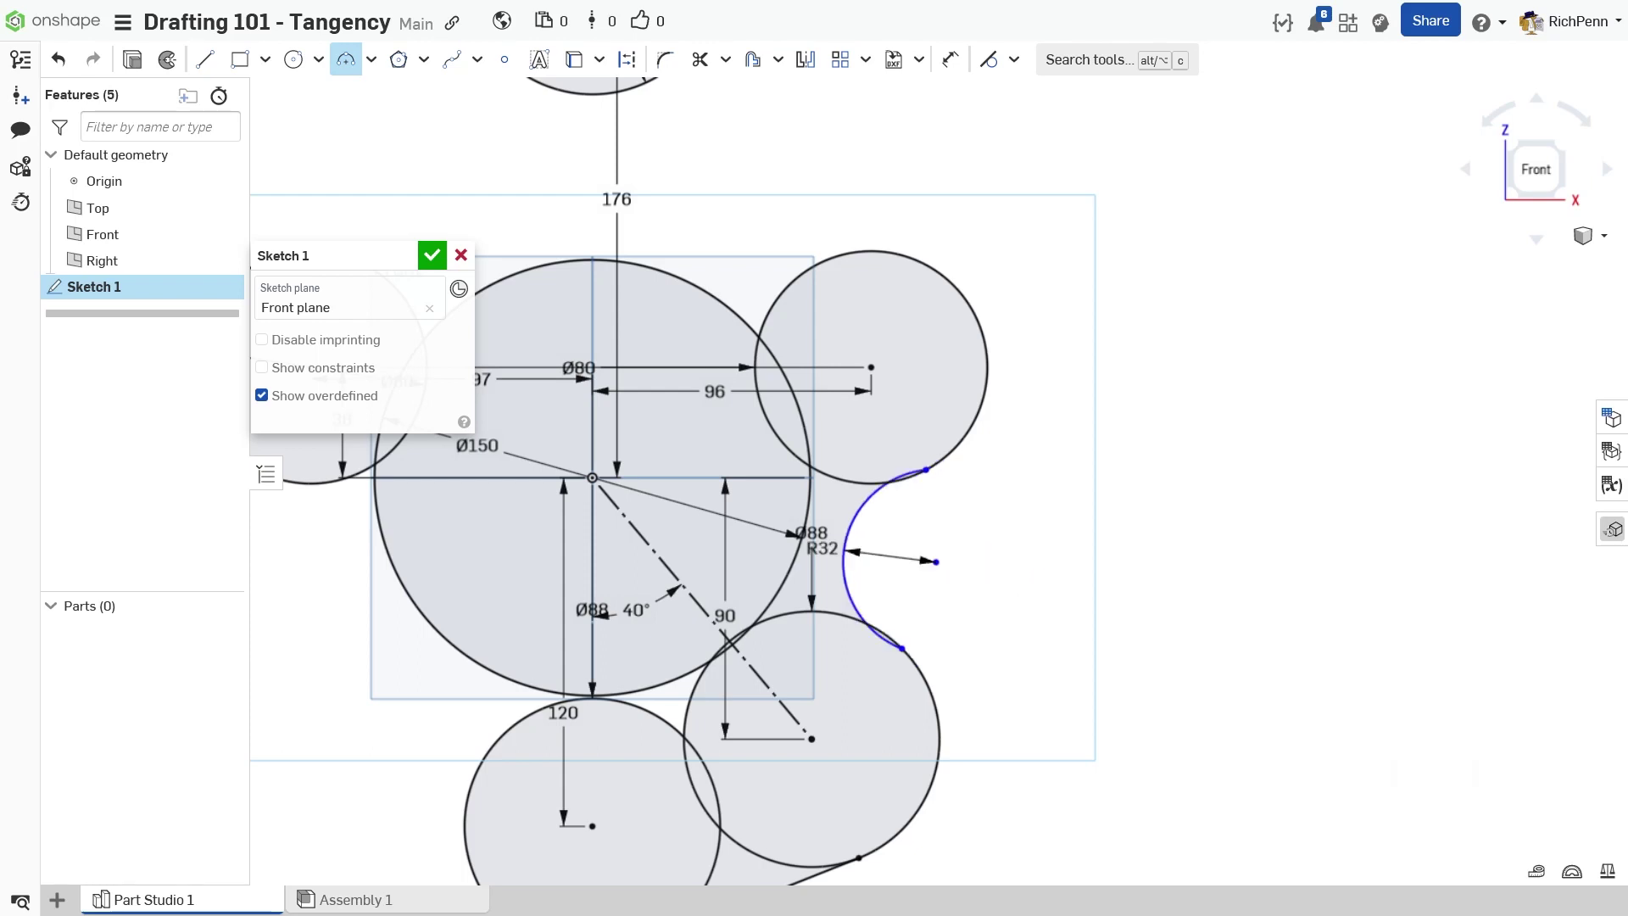
- Make the 32 mm radius arc tangent to the right 80 mm circle and to the lower-right 88 mm circle
scroll(909, 556, up, 5)
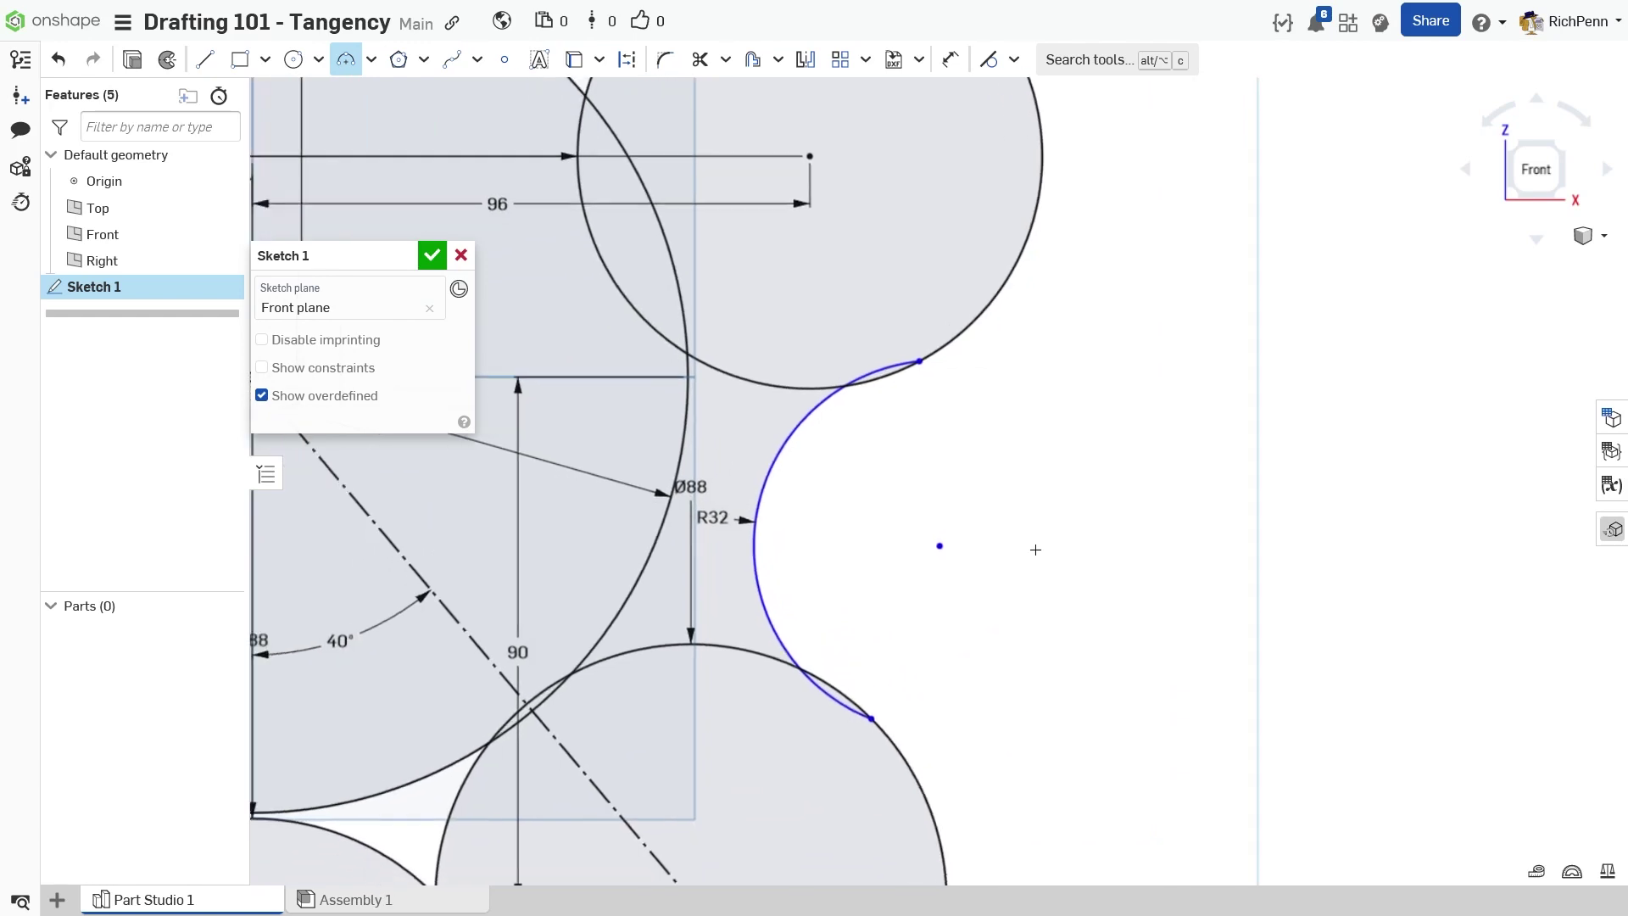
key(t)
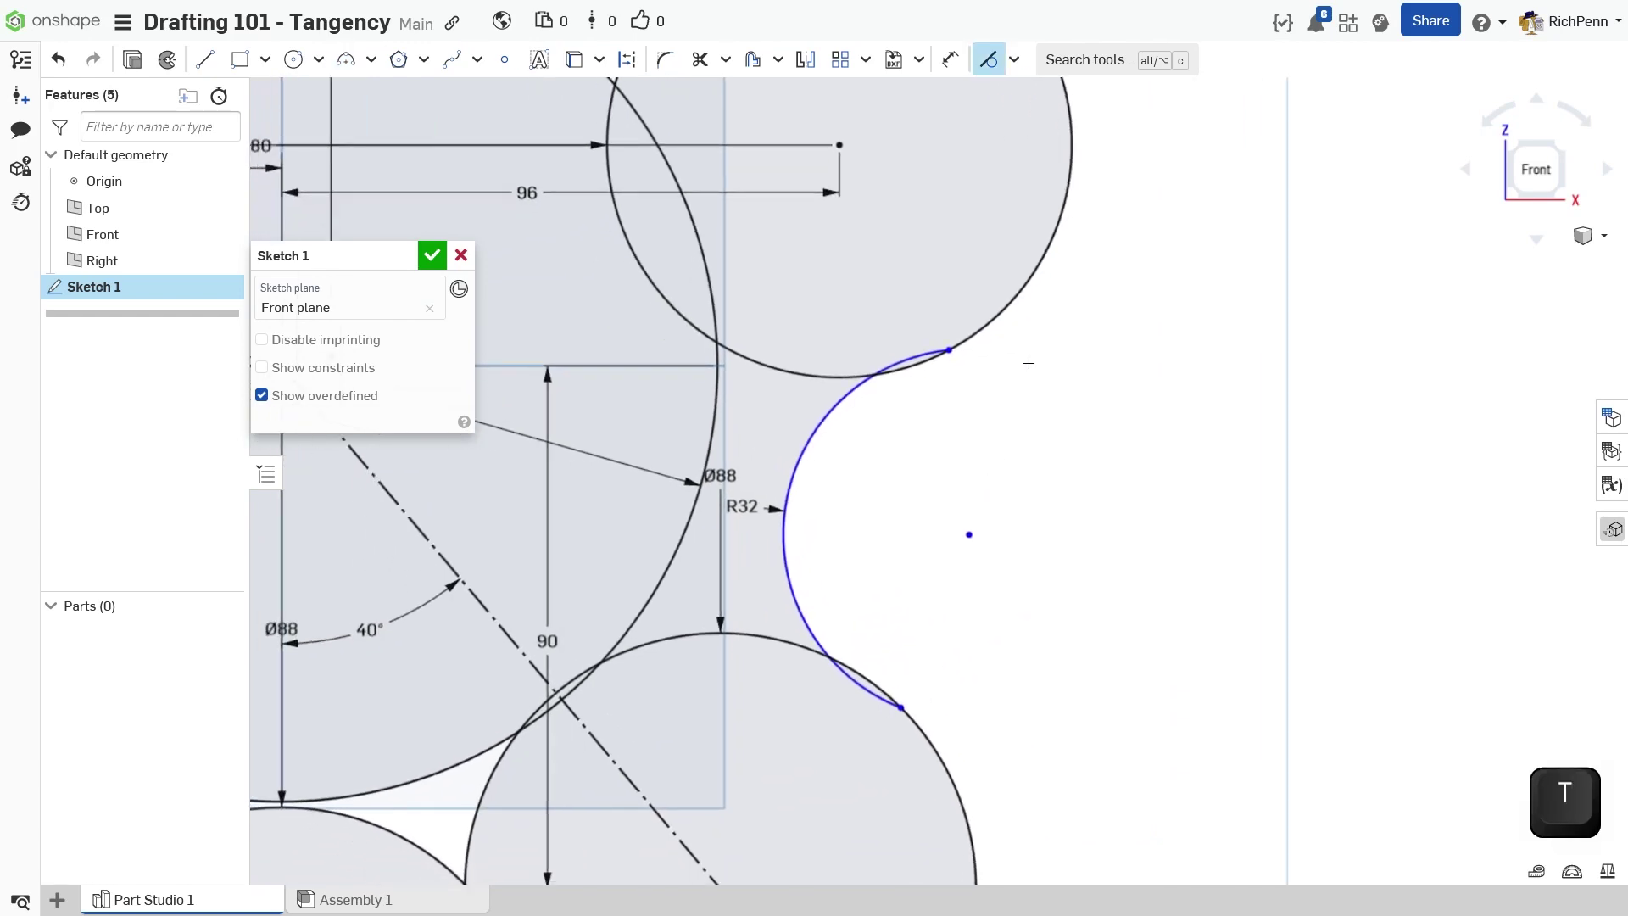
drag(969, 391, 880, 290)
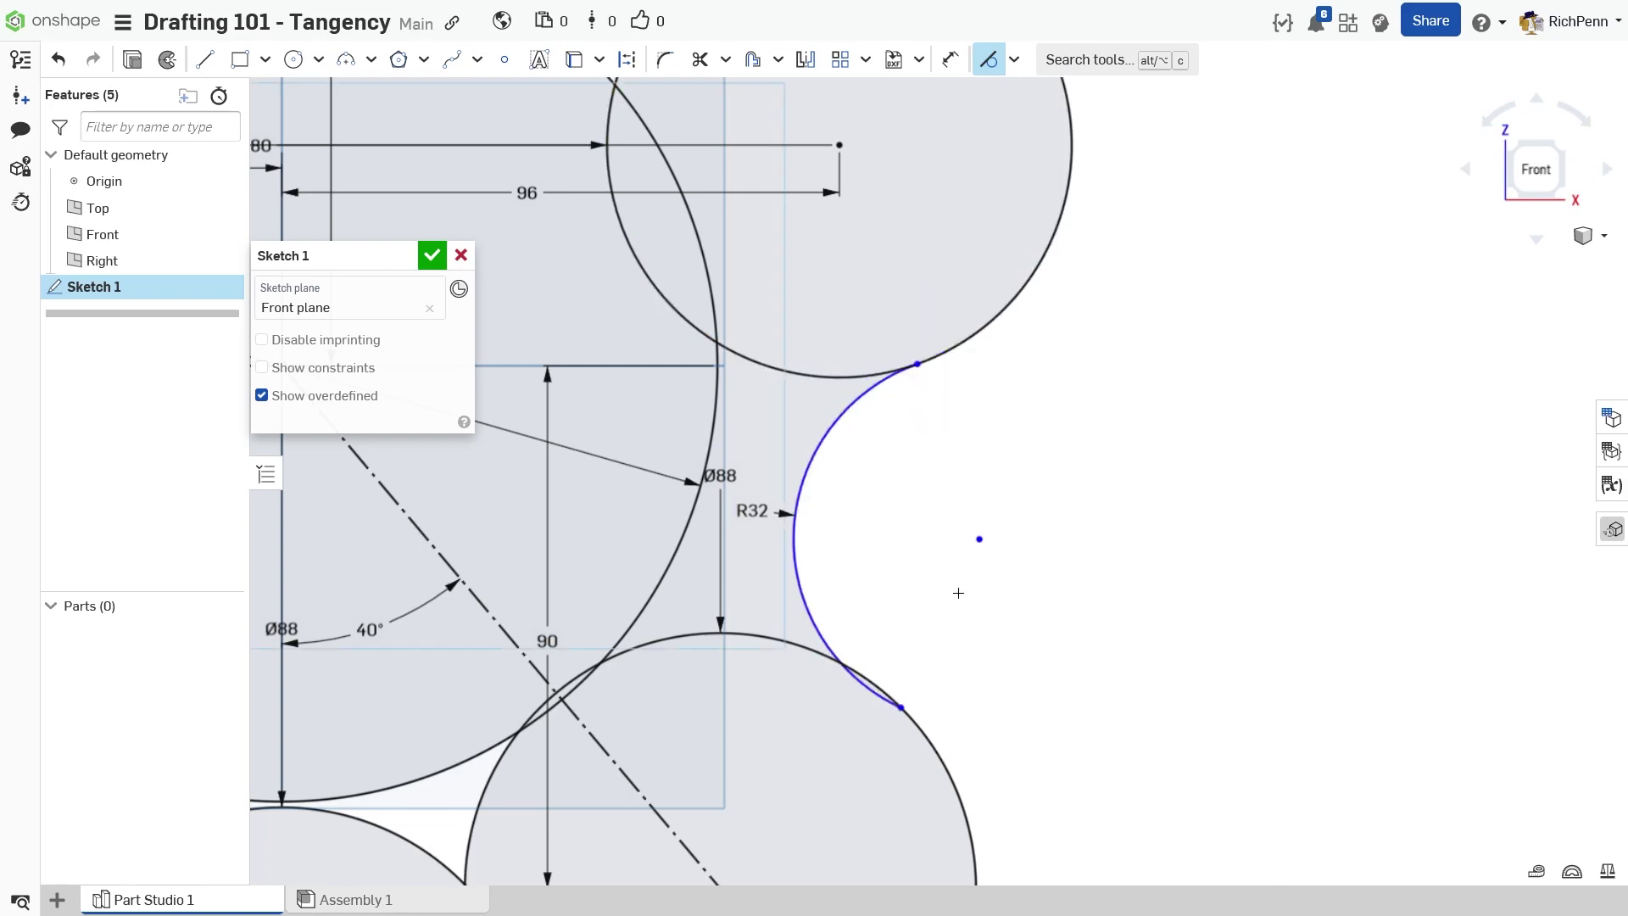
drag(919, 780, 856, 649)
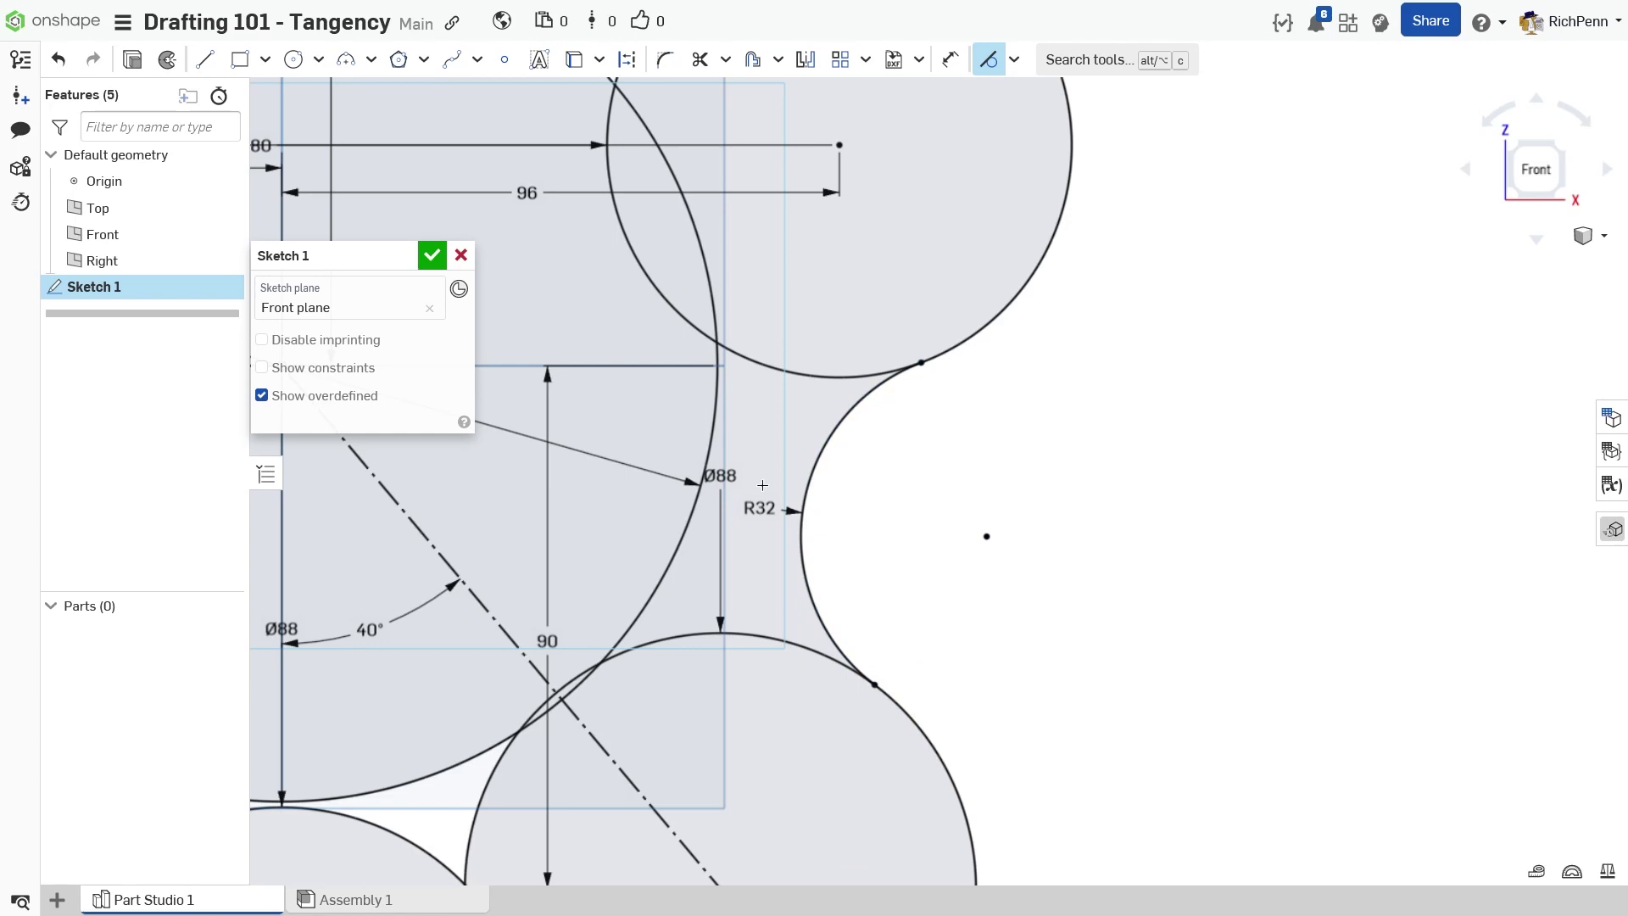
- Draw a three-point arc of about 76 mm radius from the right side of the uppermost 88 mm circle to the top of the right circle
middle_drag(1010, 471, 1128, 898)
mouse_move(580, 577)
middle_down()
mouse_move(1148, 629)
mouse_move(1000, 701)
mouse_move(992, 756)
mouse_move(723, 863)
middle_up()
scroll(916, 353, down, 3)
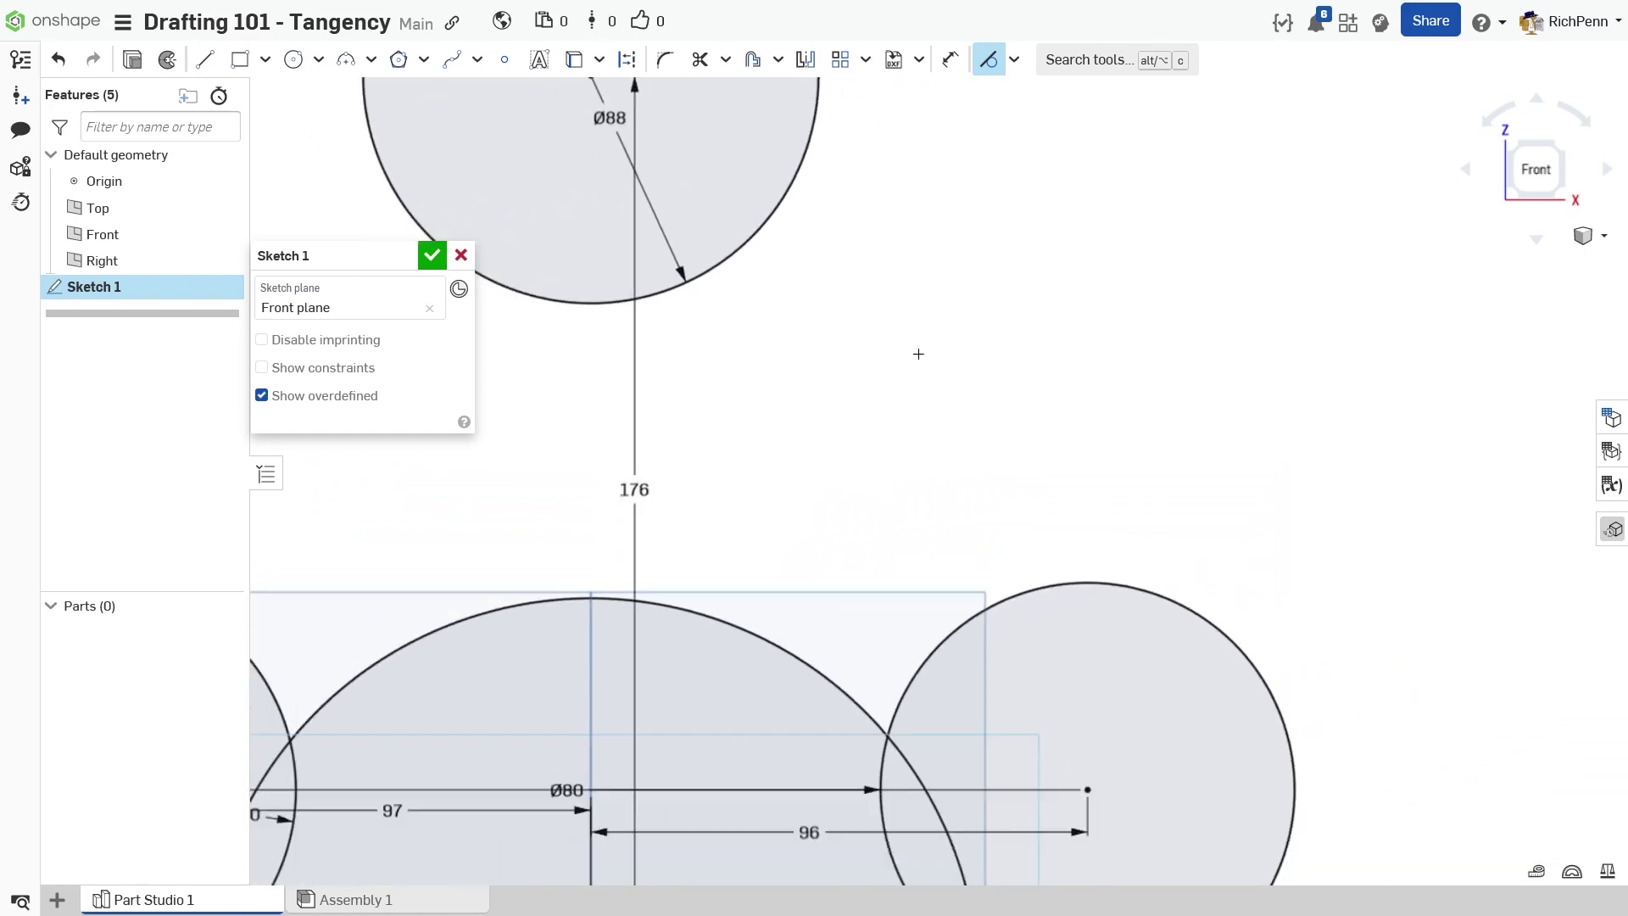
middle_drag(947, 357, 884, 544)
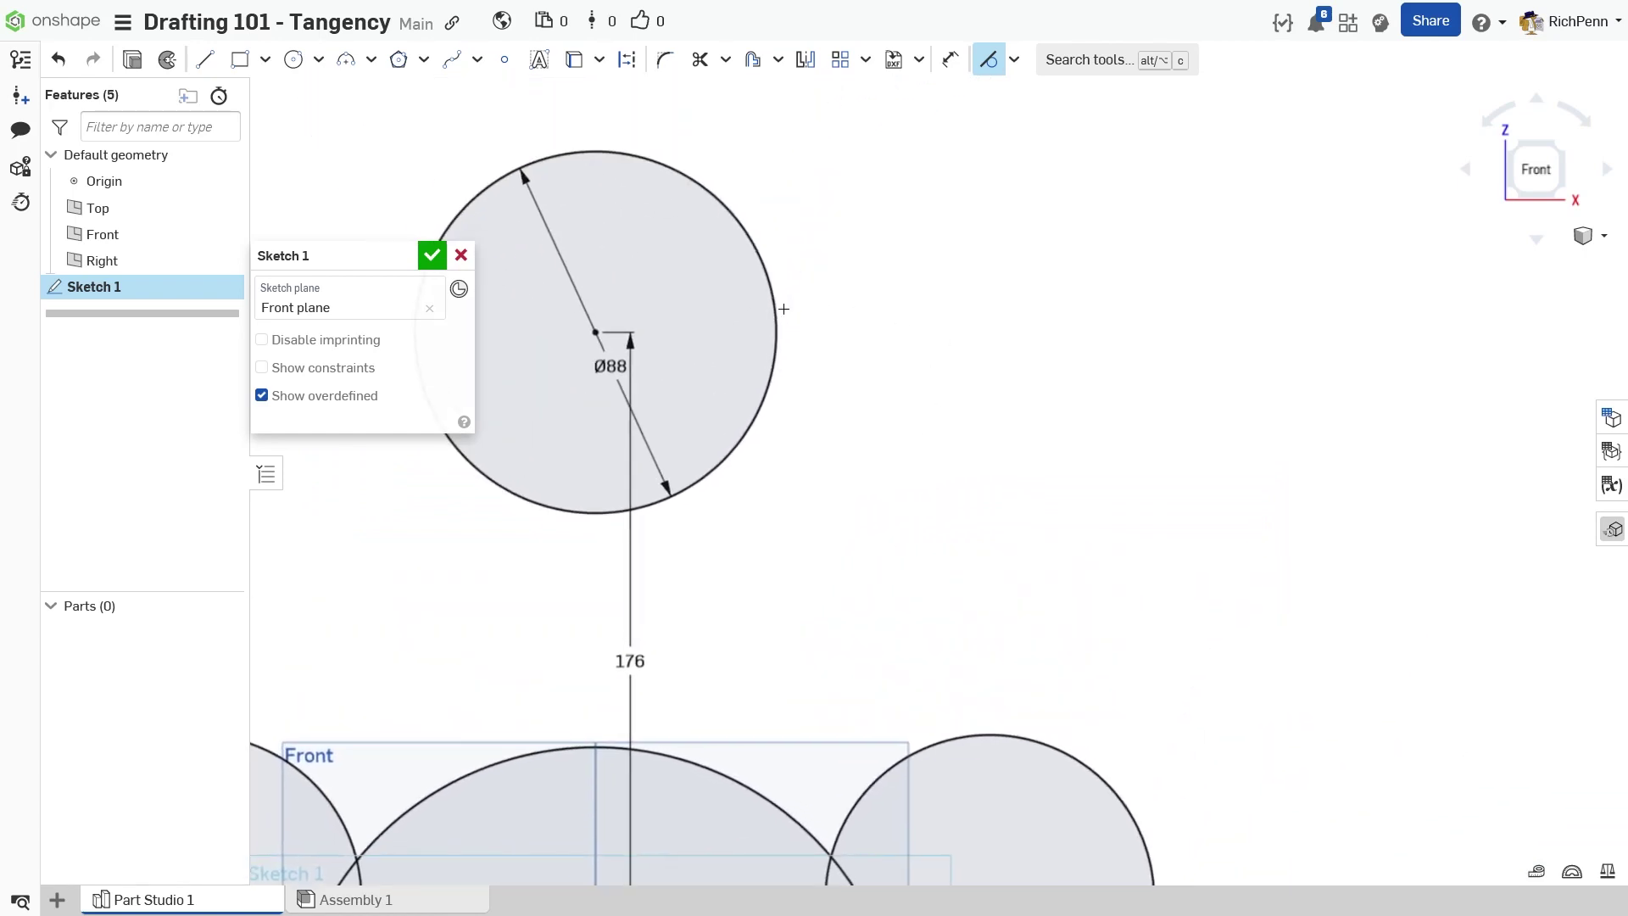
click(344, 61)
click(775, 345)
click(1005, 735)
click(828, 622)
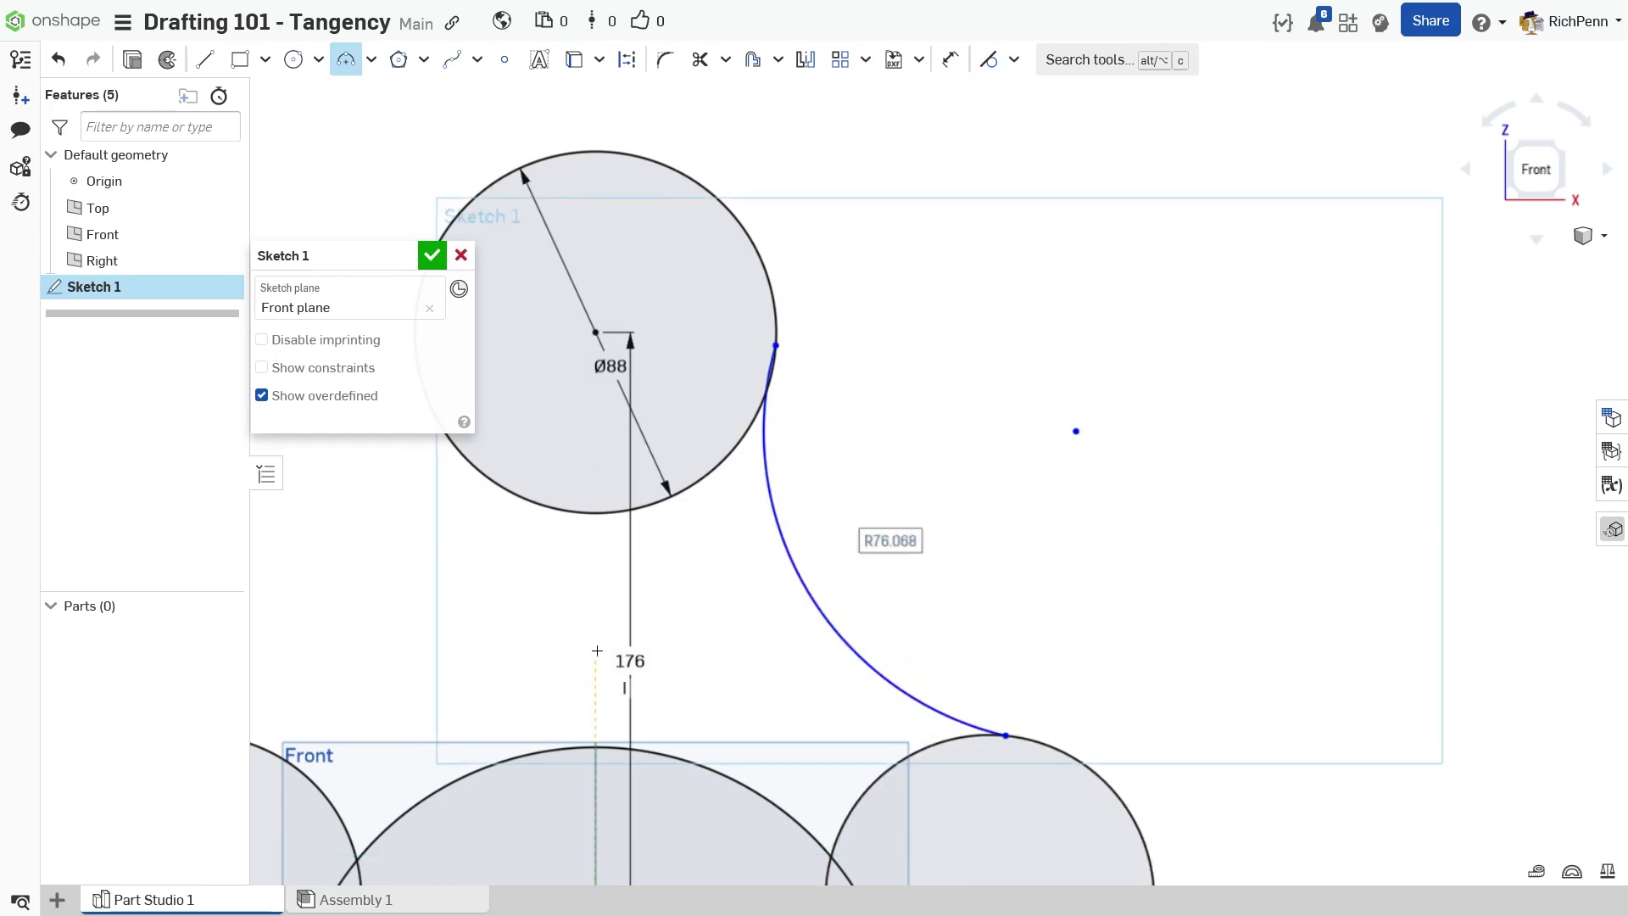
- Make the new arc tangent to both the uppermost 88 mm circle and the right 80 mm circle
key(t)
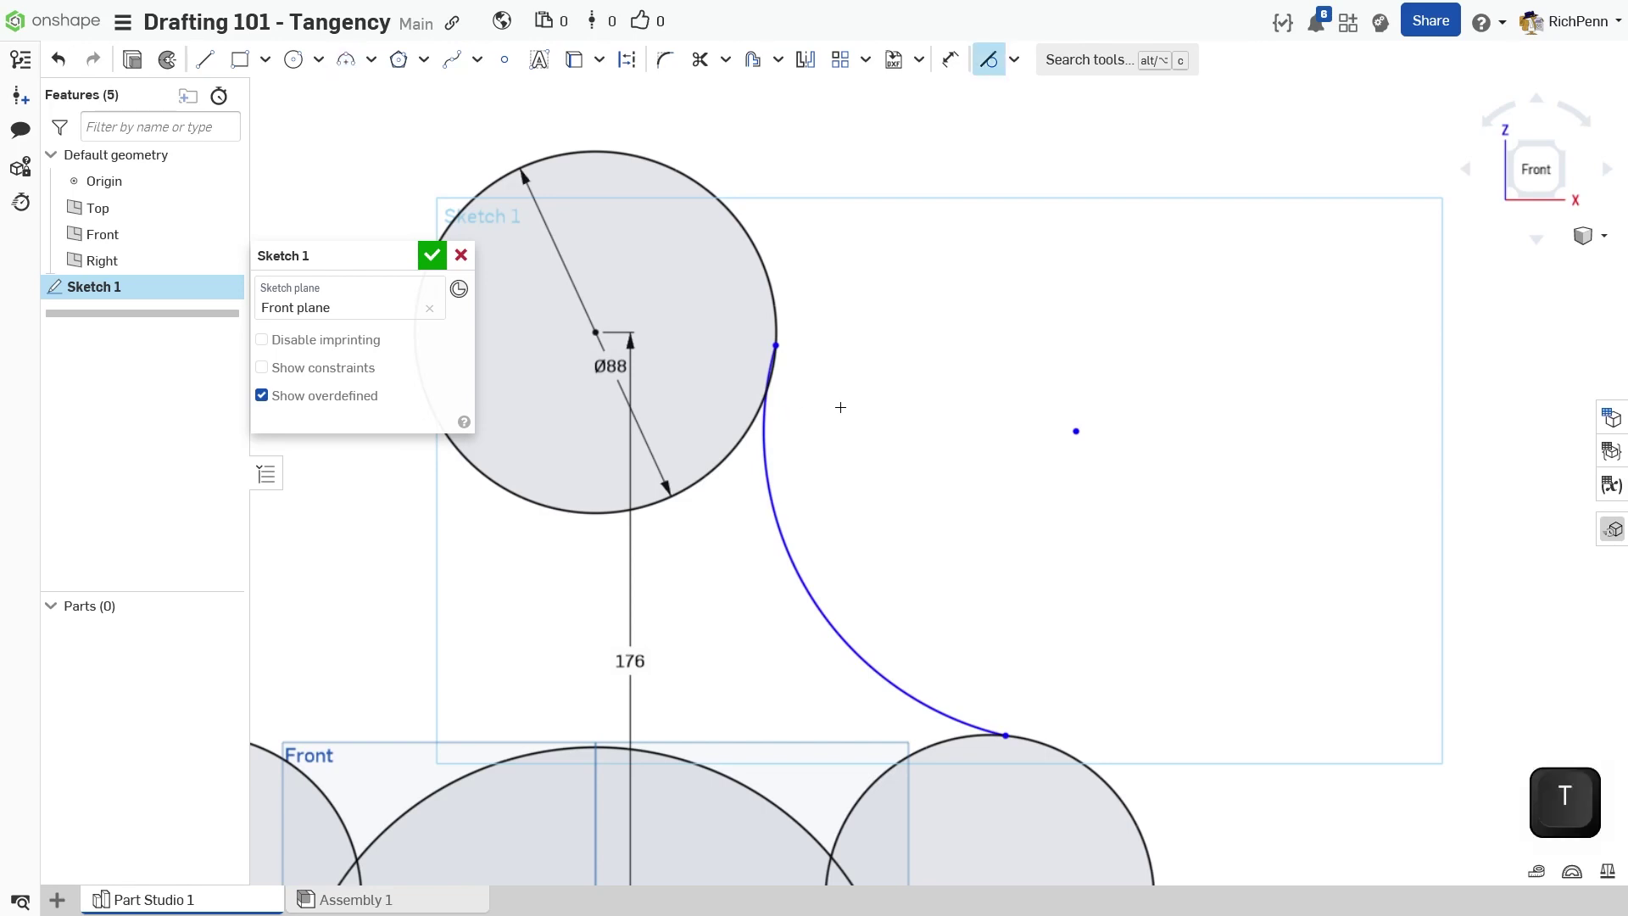
drag(843, 409, 702, 280)
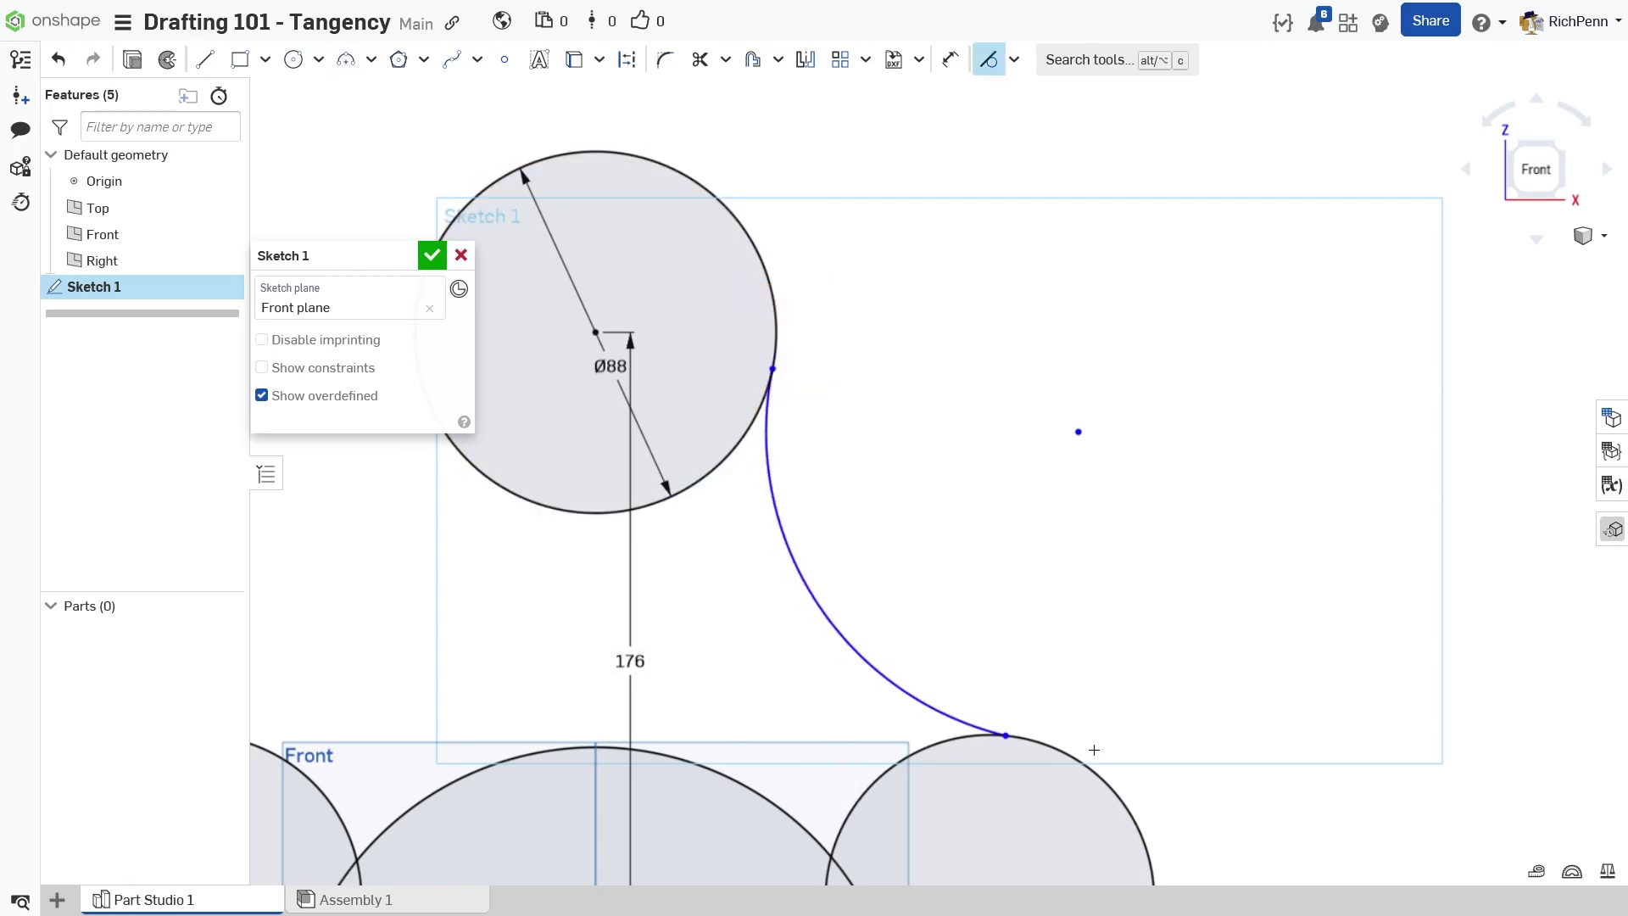
drag(1060, 810, 958, 702)
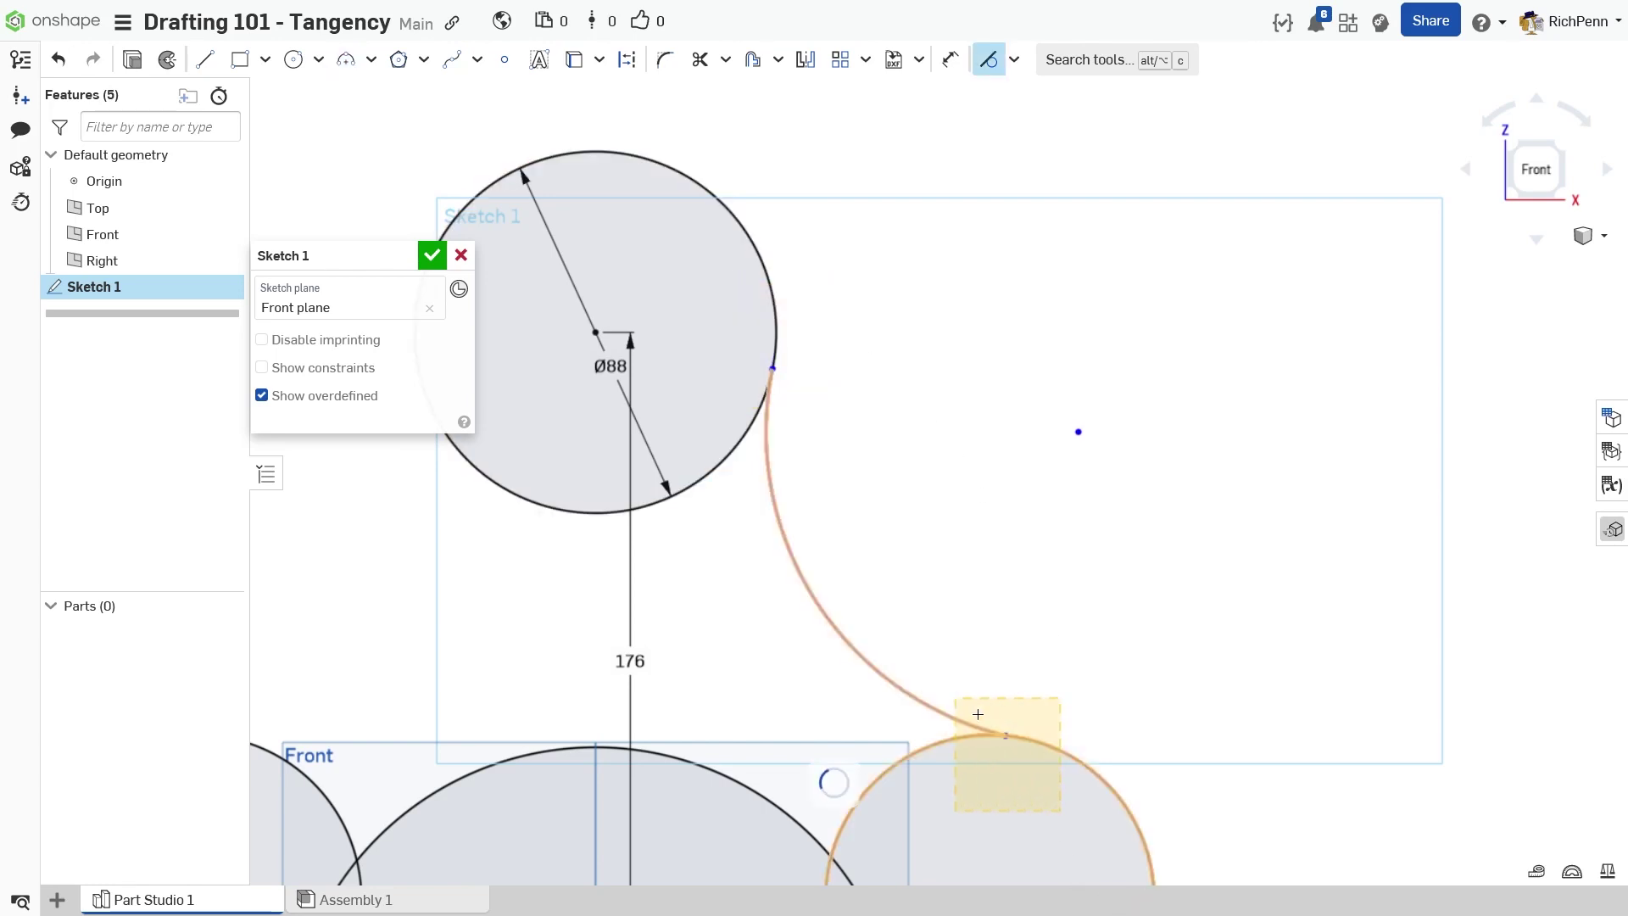
- Dimension the radius of the arc between the uppermost and right circles as 88 mm
mouse_move(984, 531)
middle_down()
mouse_move(1035, 495)
mouse_move(1229, 438)
mouse_move(1229, 471)
middle_up()
key(d)
click(1057, 535)
click(1131, 511)
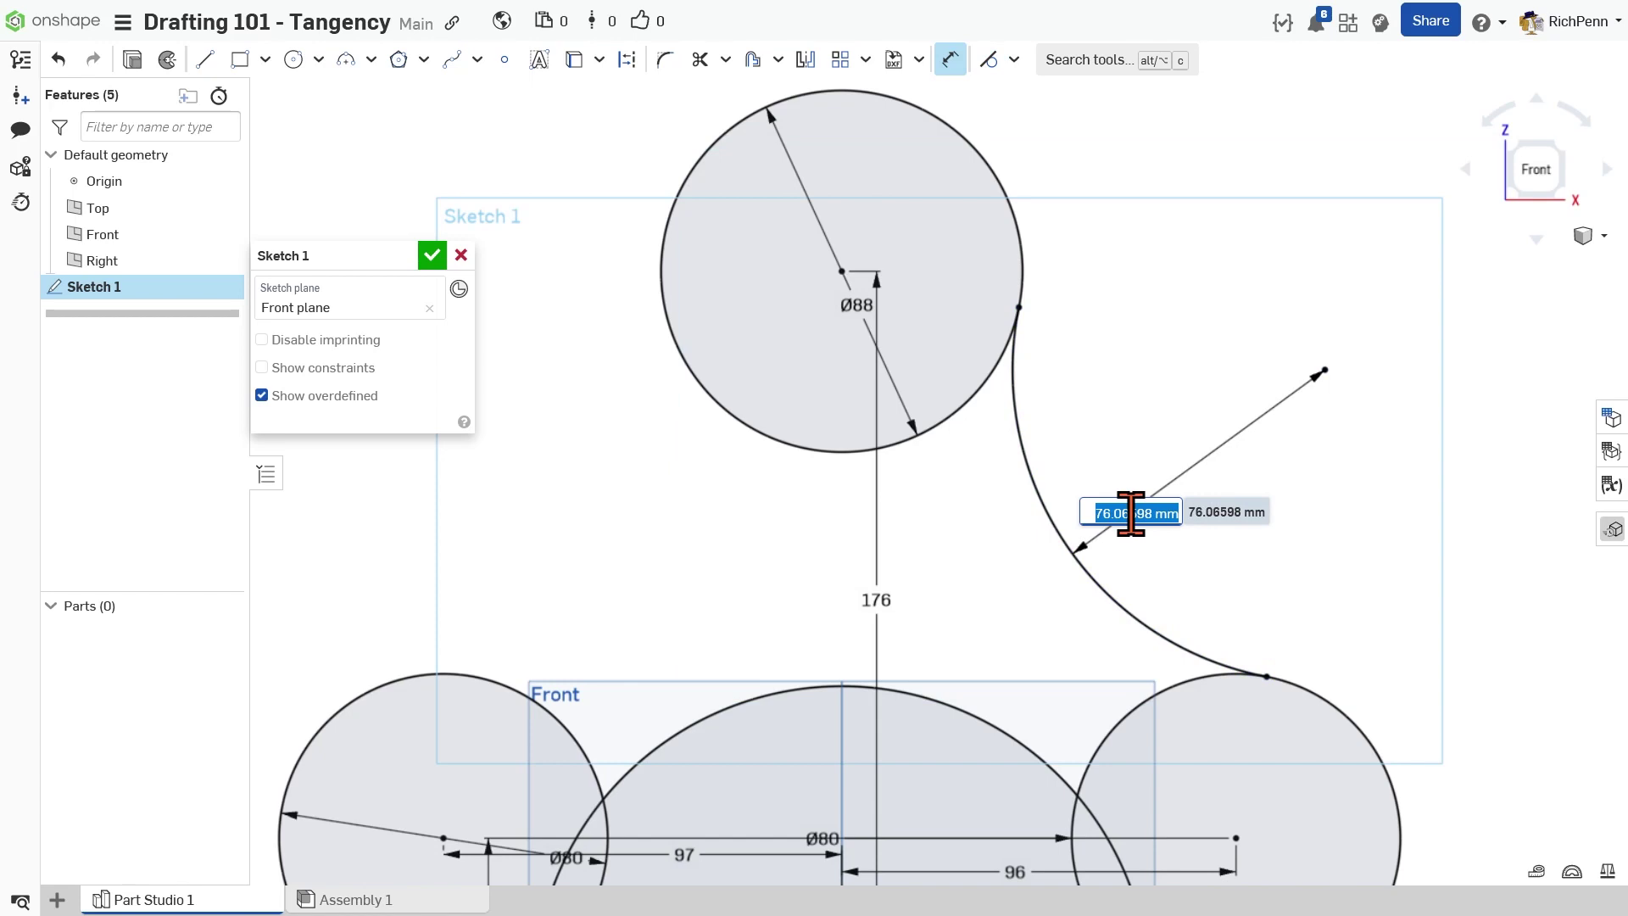
text(88)
key(Return)
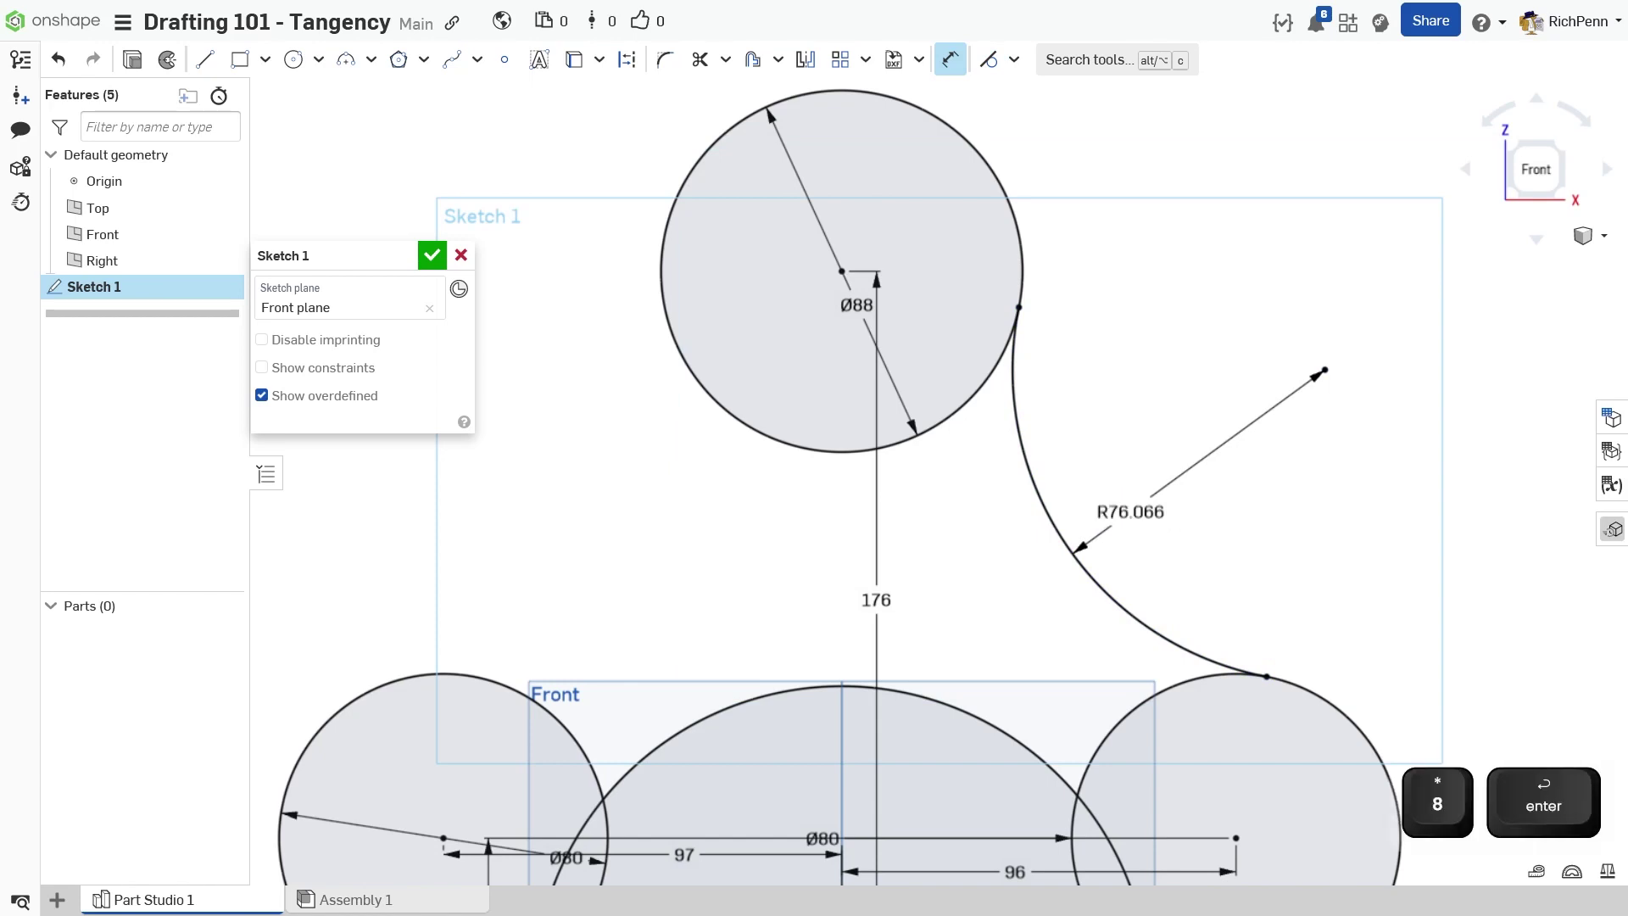
- Draw a three-point arc of 88 mm radius from the left side of the uppermost circle to the top of the left 80 mm circle
middle_drag(603, 626, 873, 596)
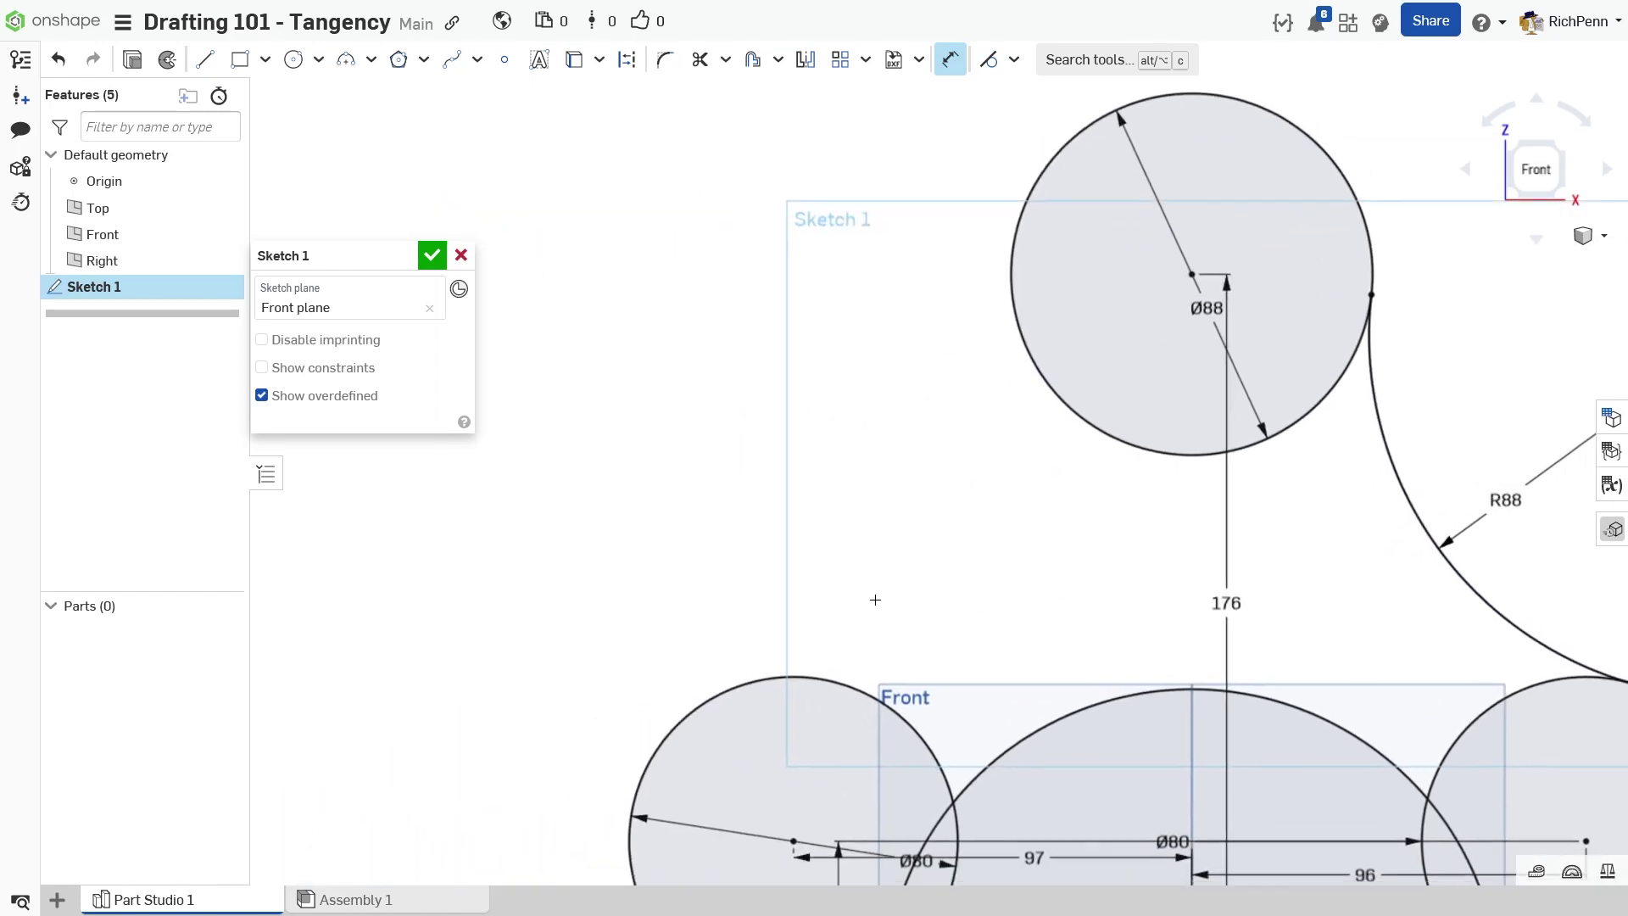
click(345, 59)
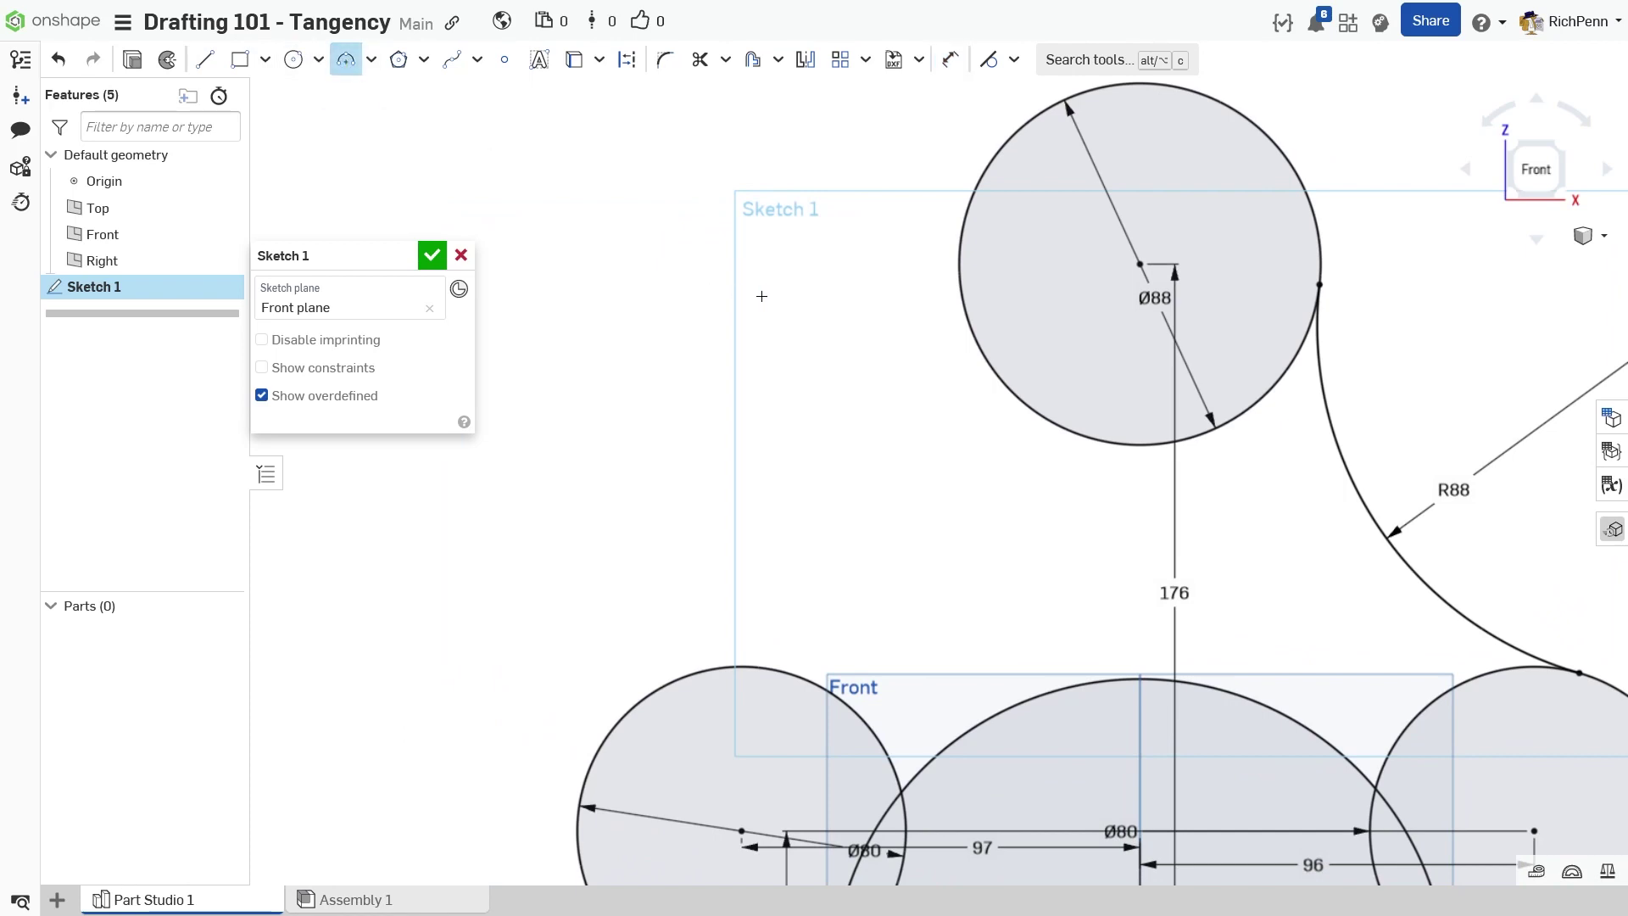
click(959, 283)
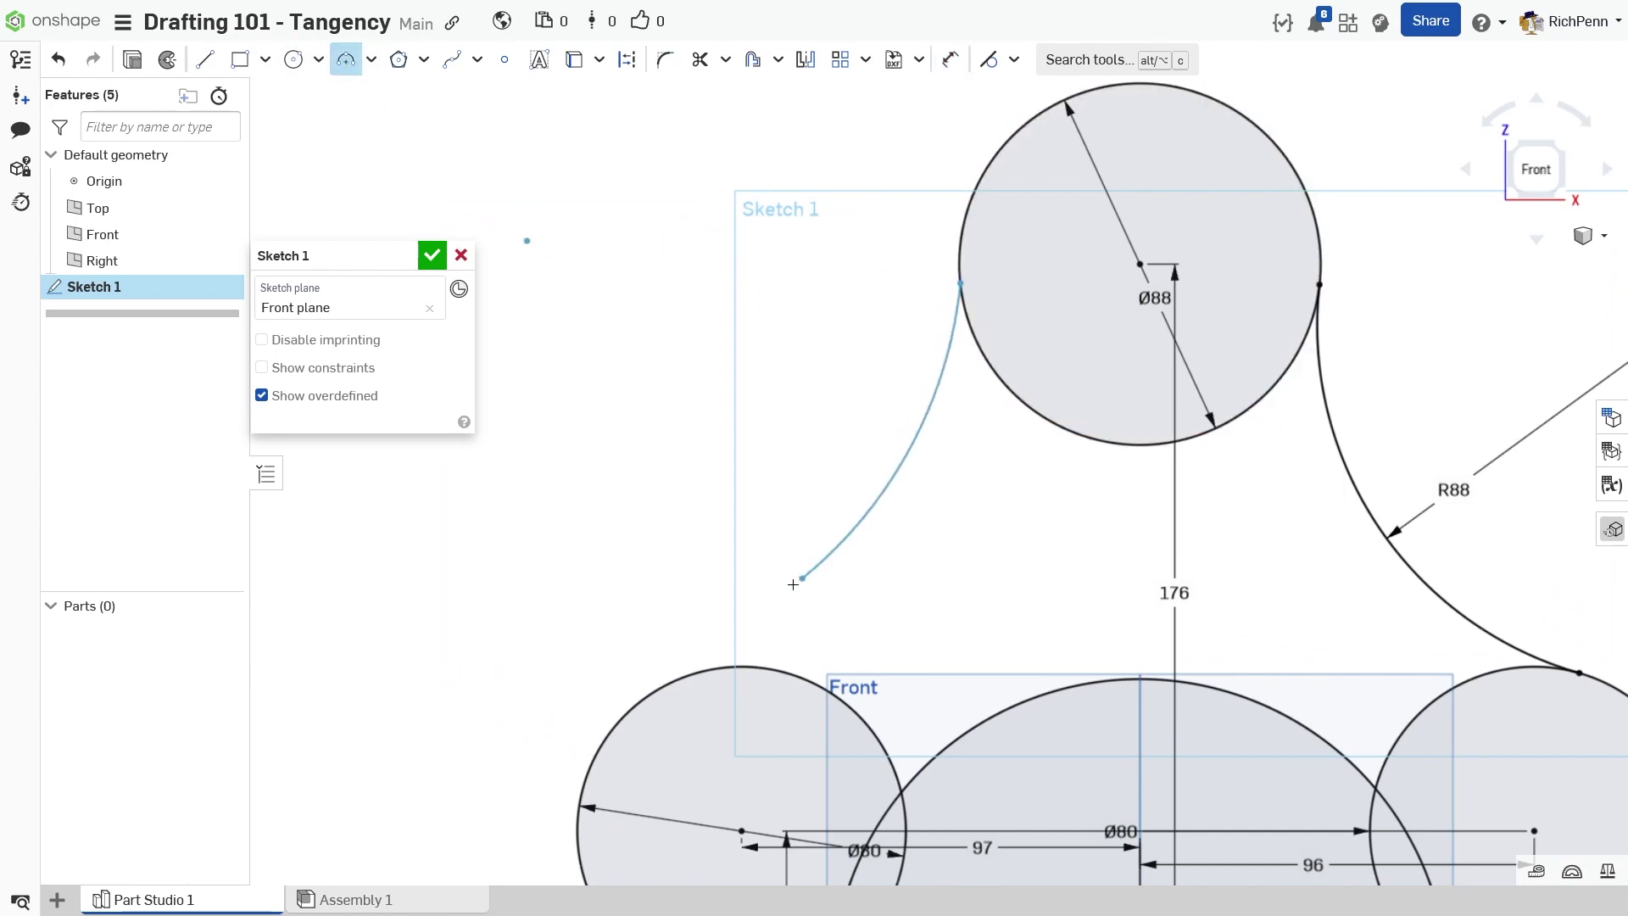
click(753, 664)
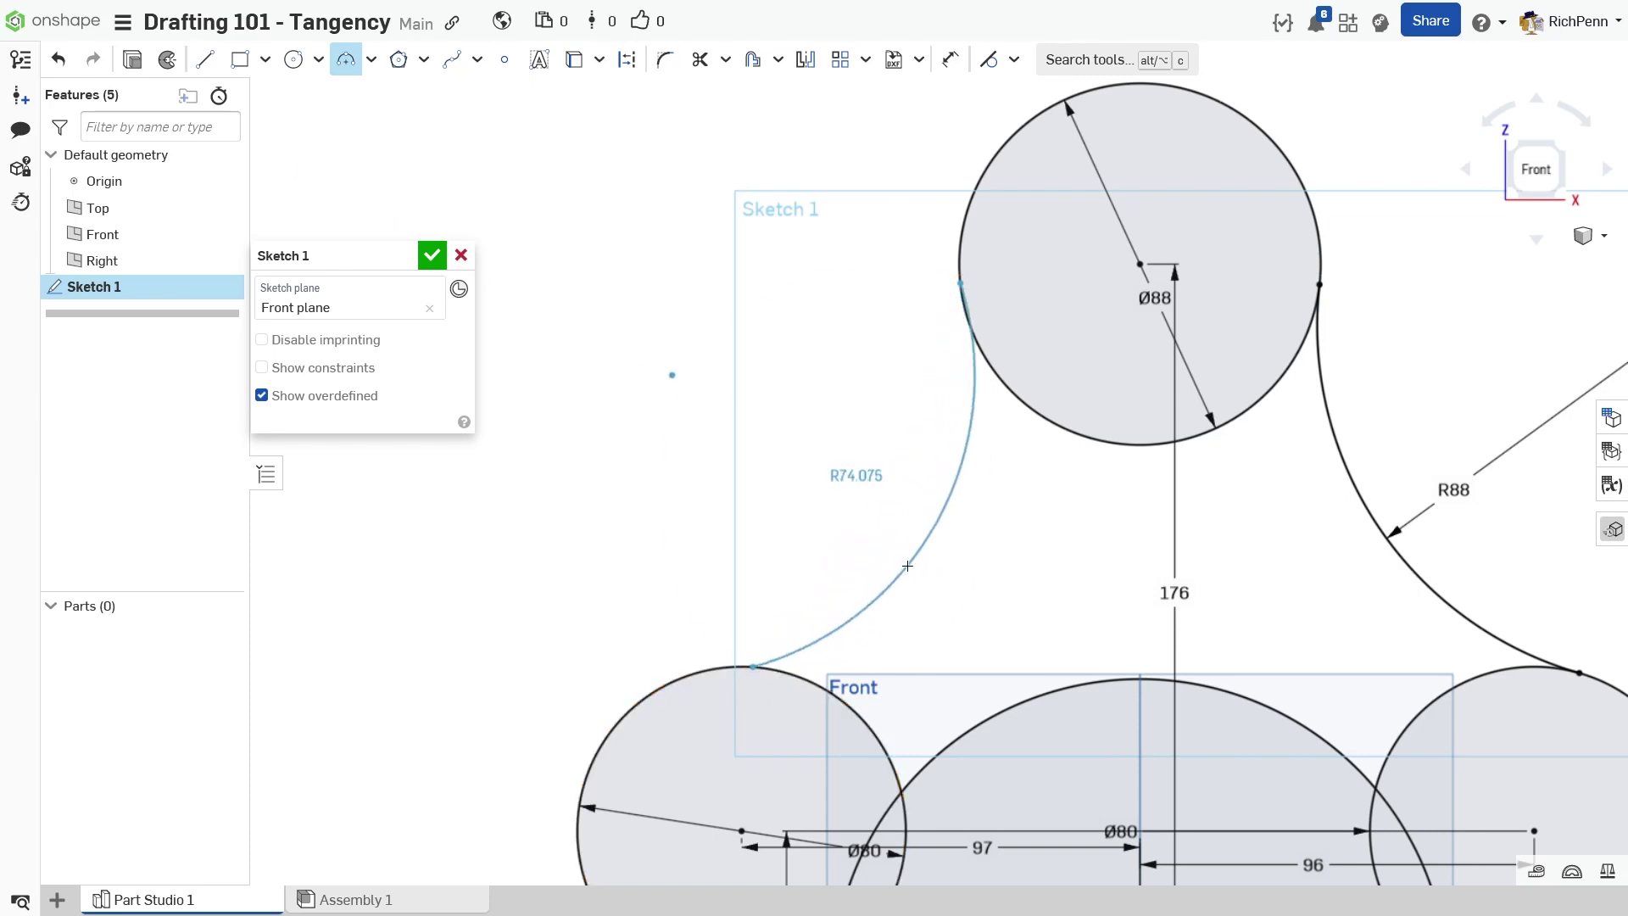
click(891, 561)
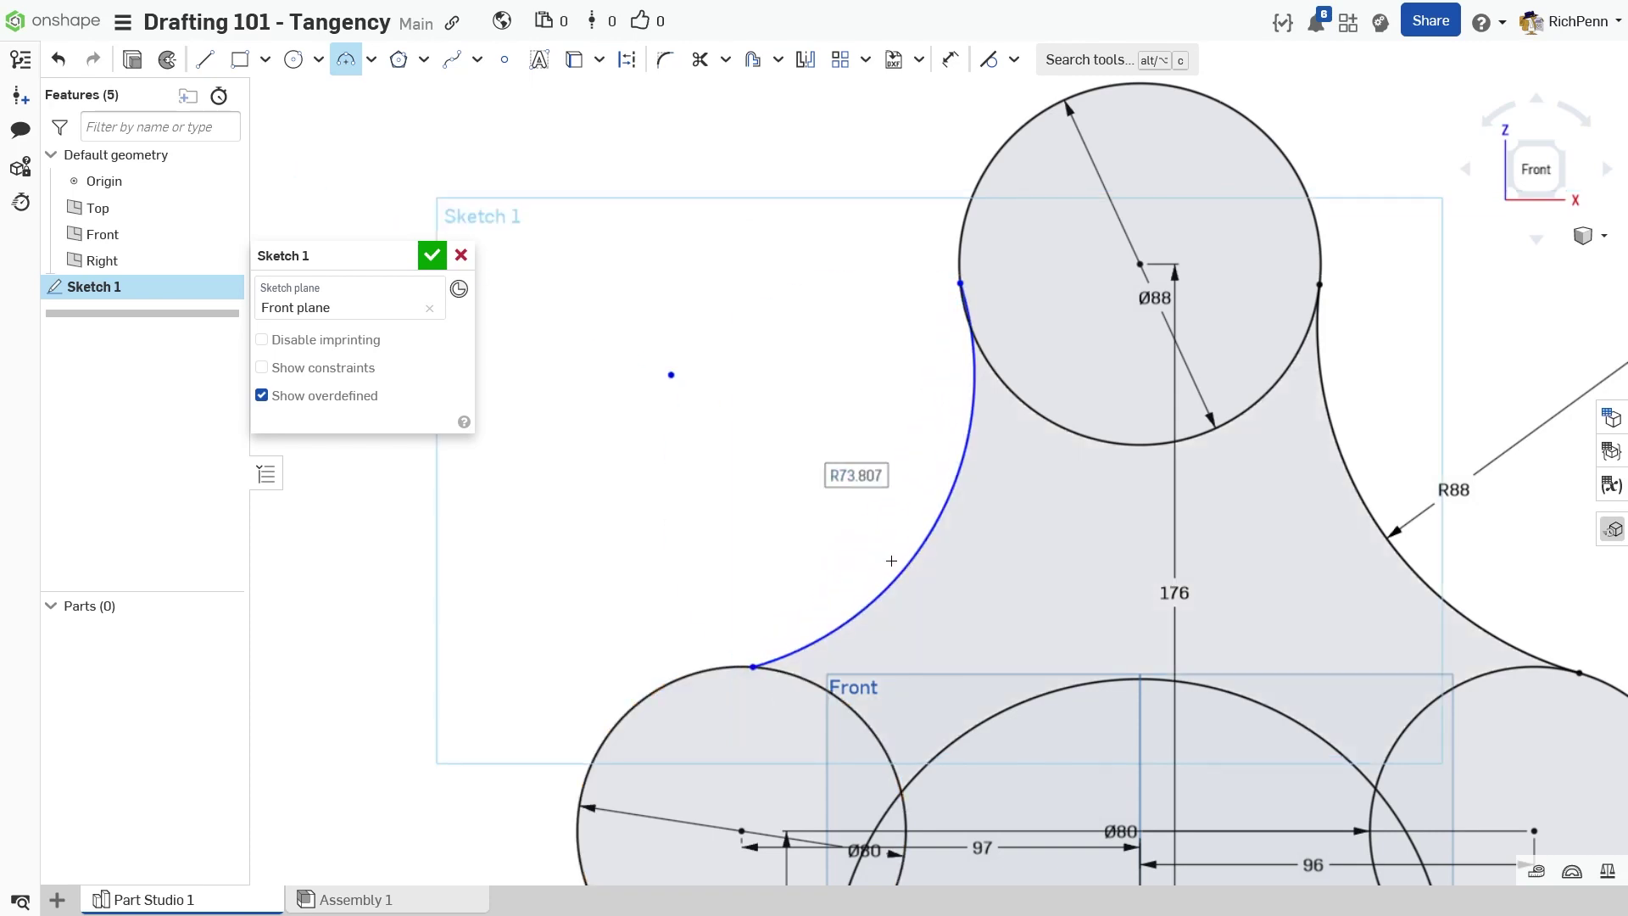
text(88)
key(Return)
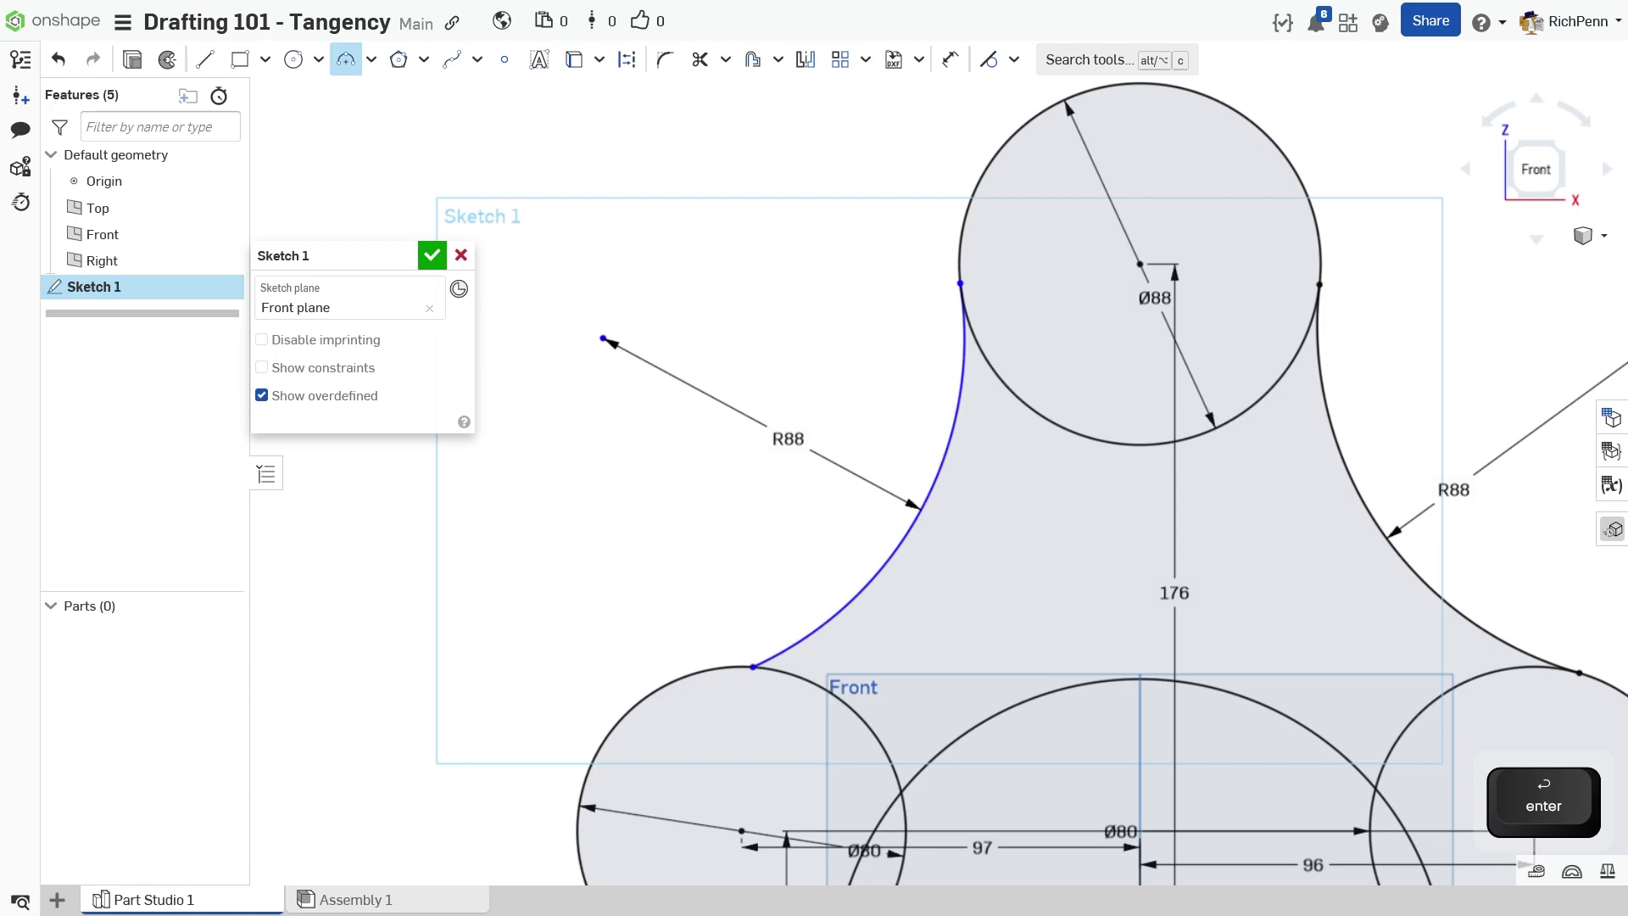
- Make the left 88 mm radius arc tangent to the left 80 mm circle and to the uppermost 88 mm circle
key(t)
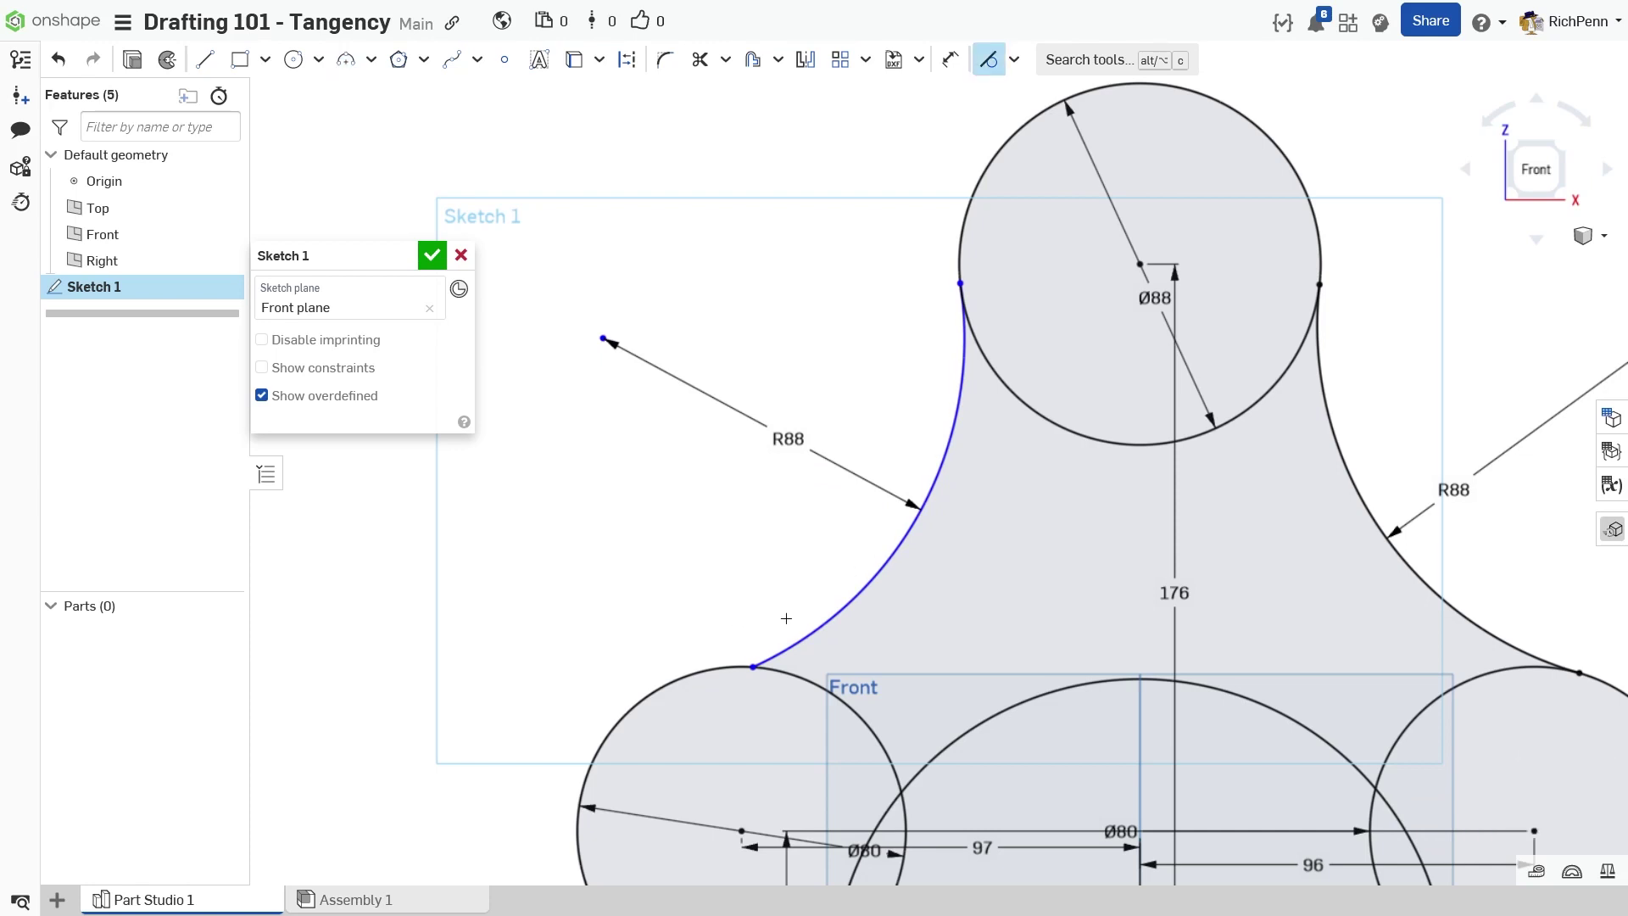
click(826, 688)
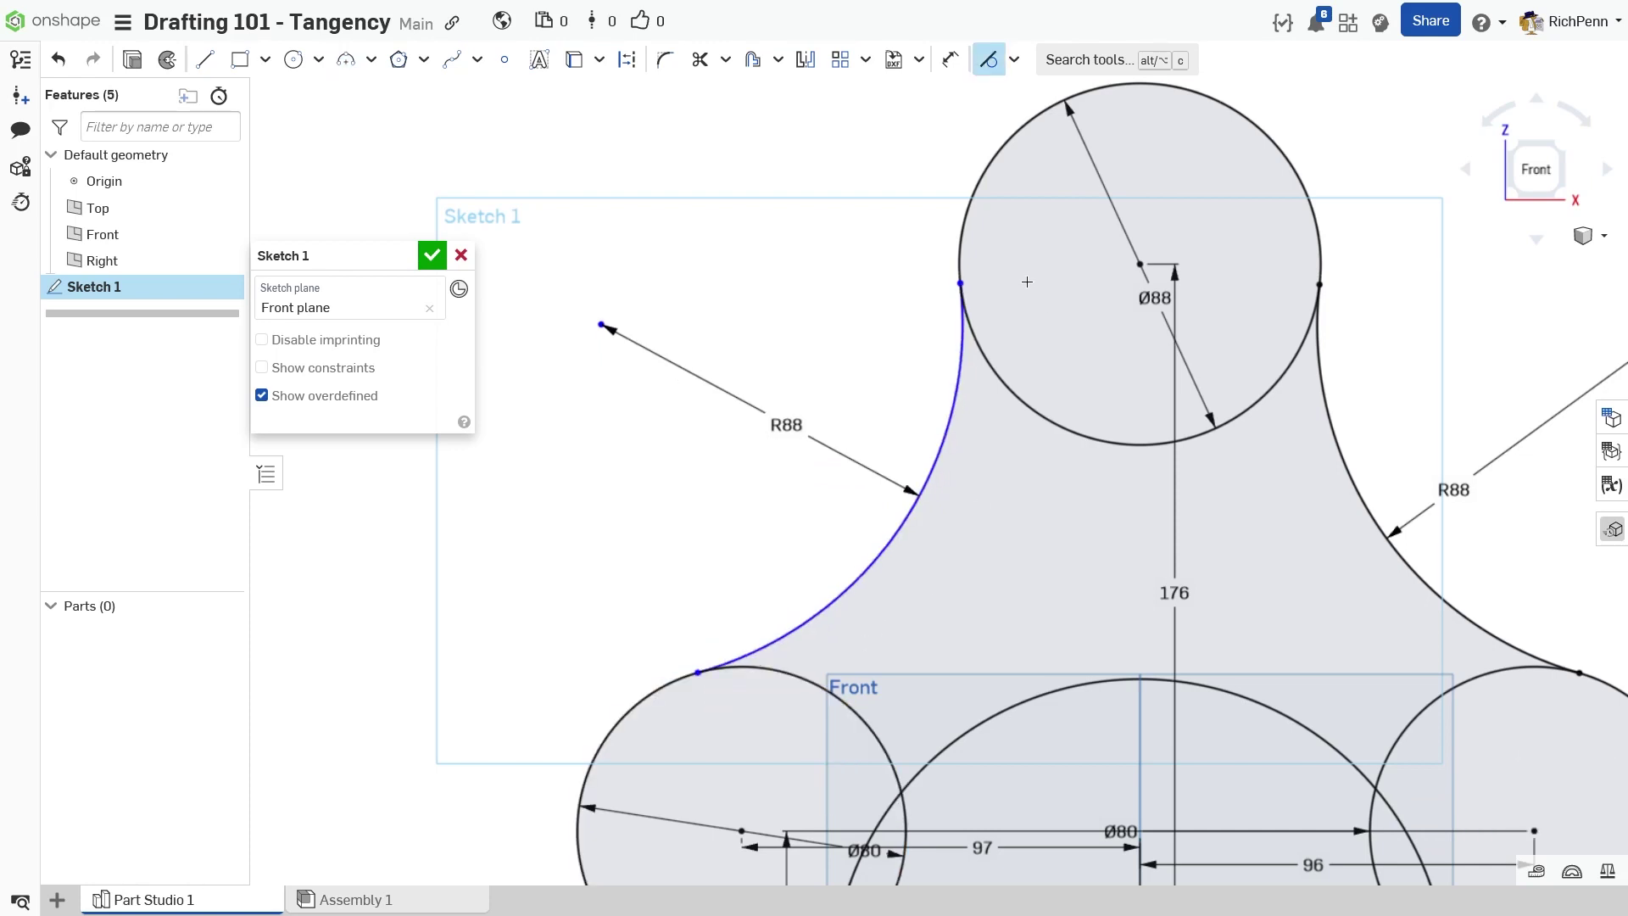
drag(1007, 224, 912, 349)
- Draw a 32 mm radius arc from the underside of the left 80 mm circle to the 150 mm circle, tangent to the left circle
scroll(598, 593, down, 3)
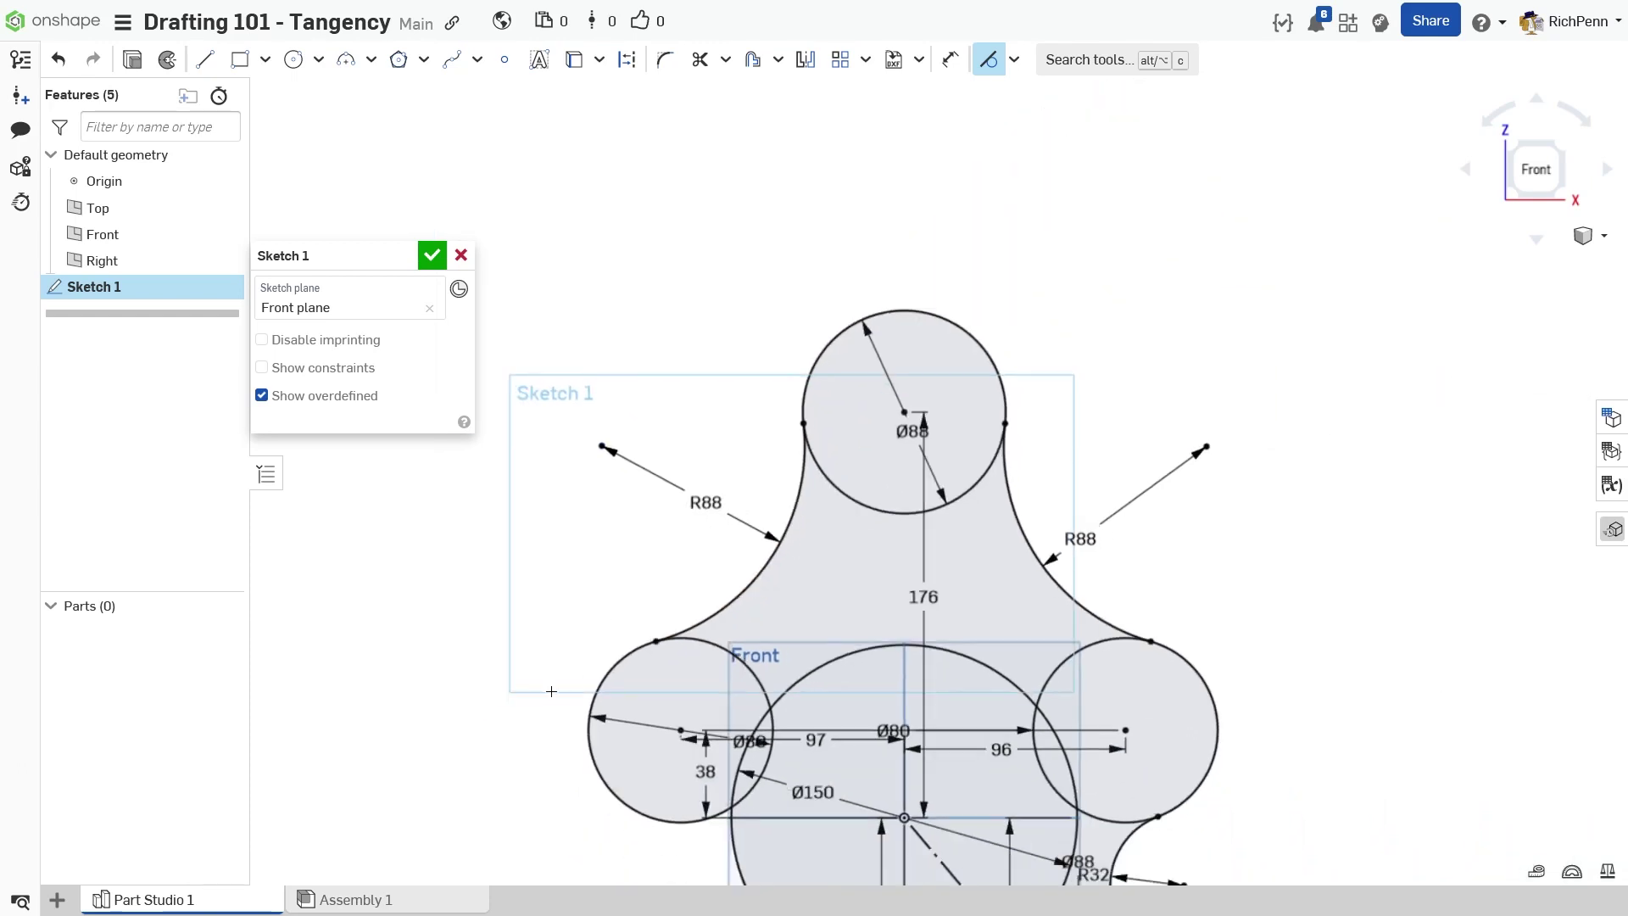
middle_drag(484, 690, 637, 378)
middle_drag(733, 633, 602, 624)
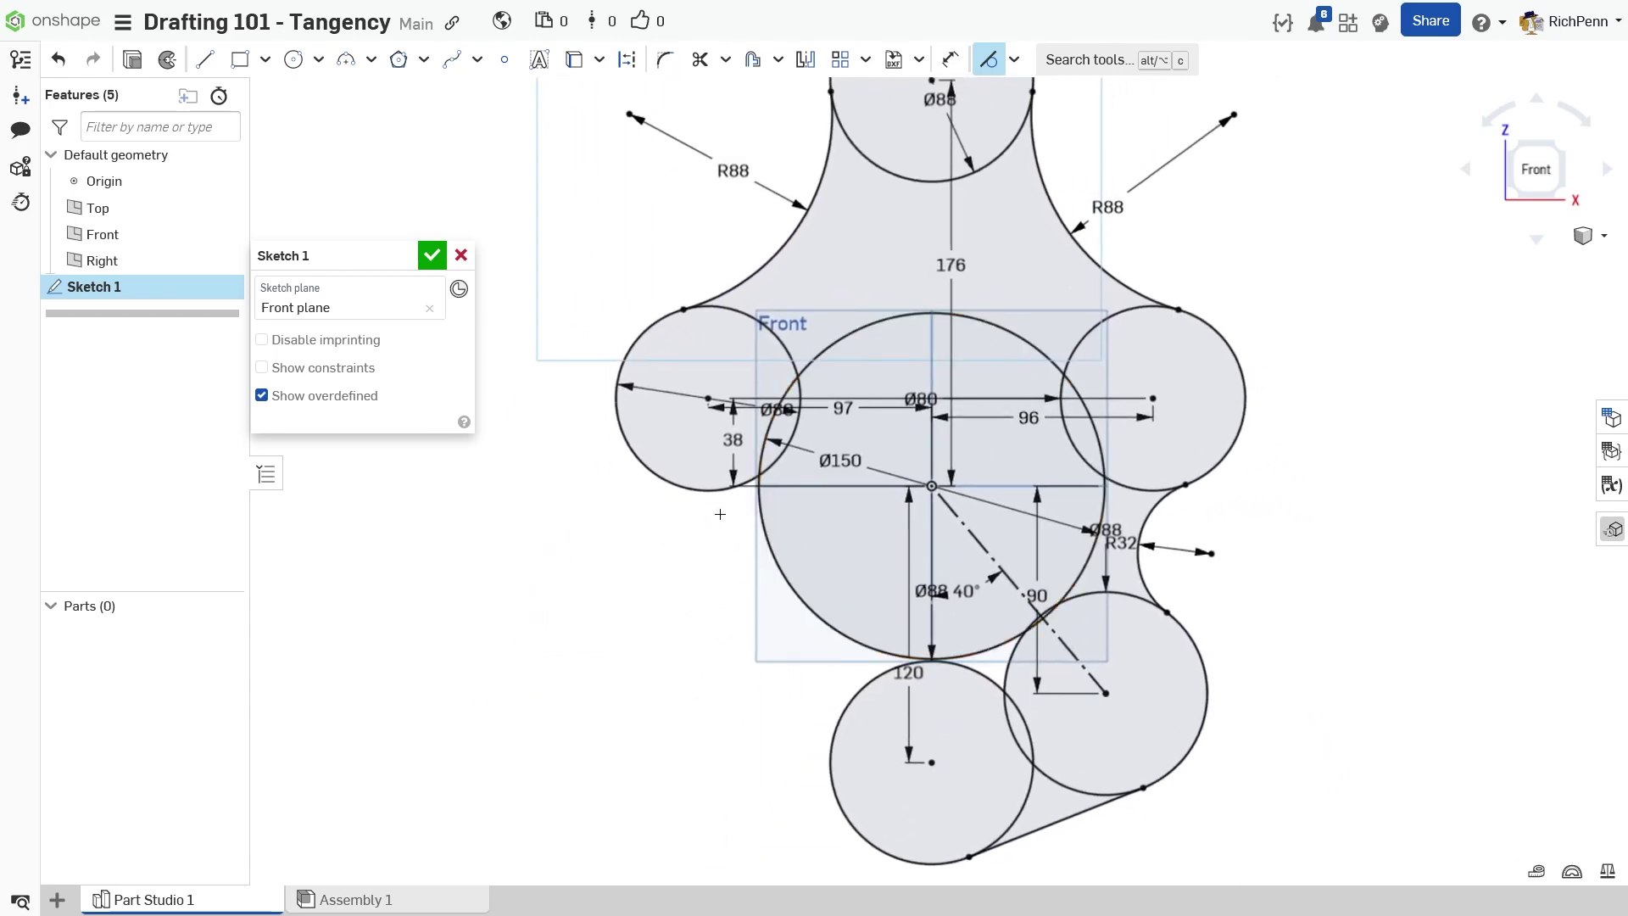
scroll(692, 575, up, 5)
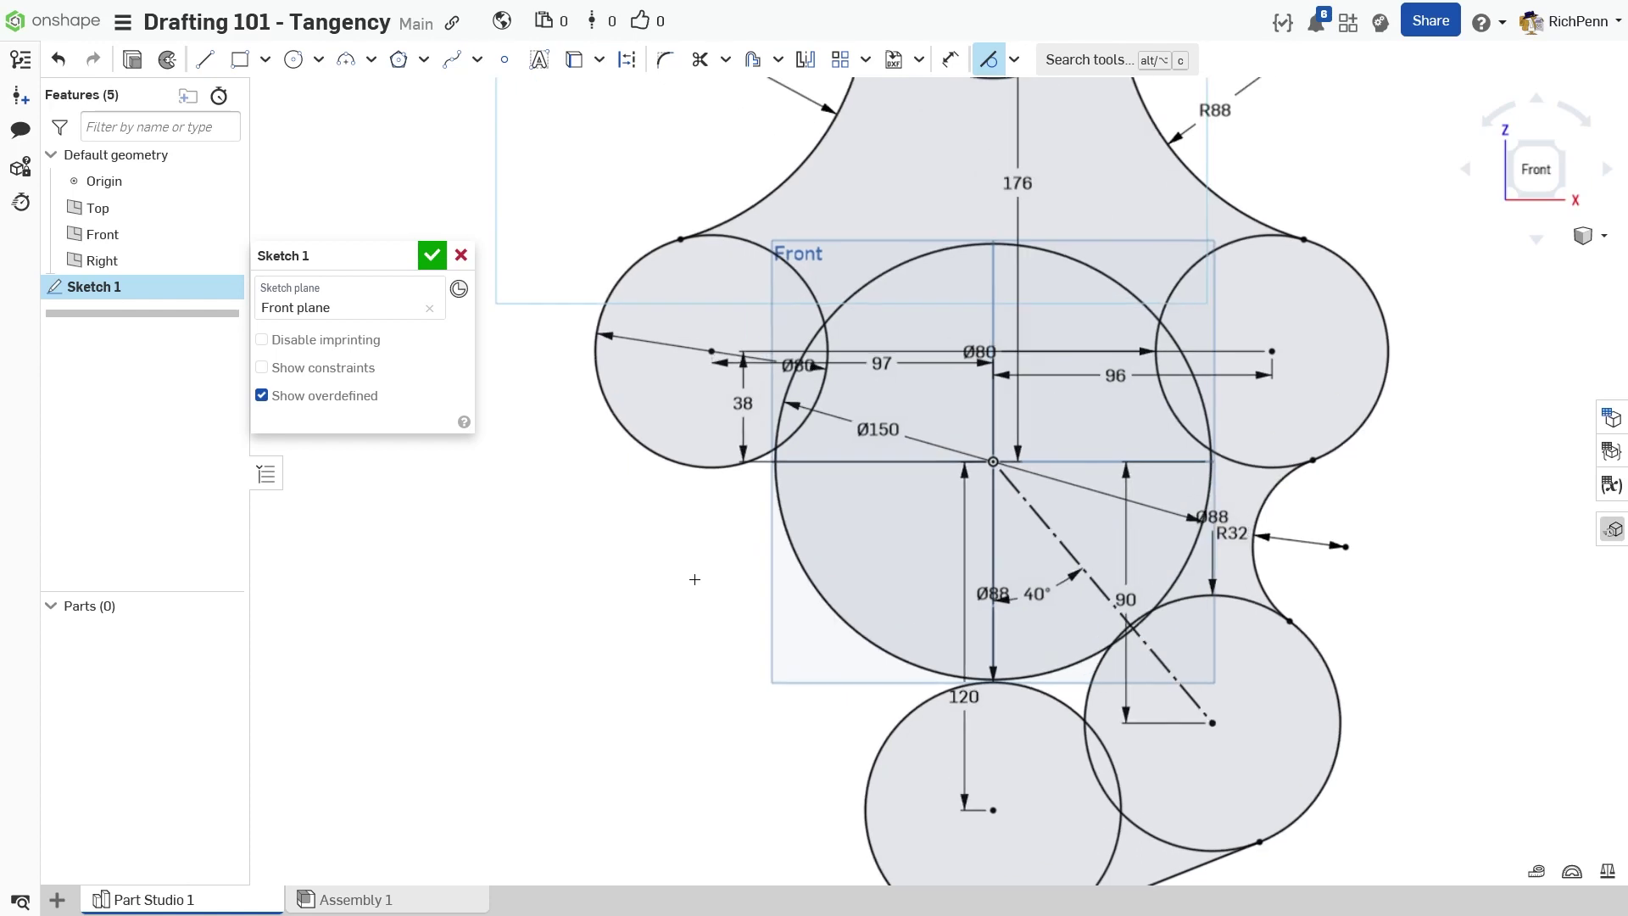
middle_drag(687, 611, 678, 771)
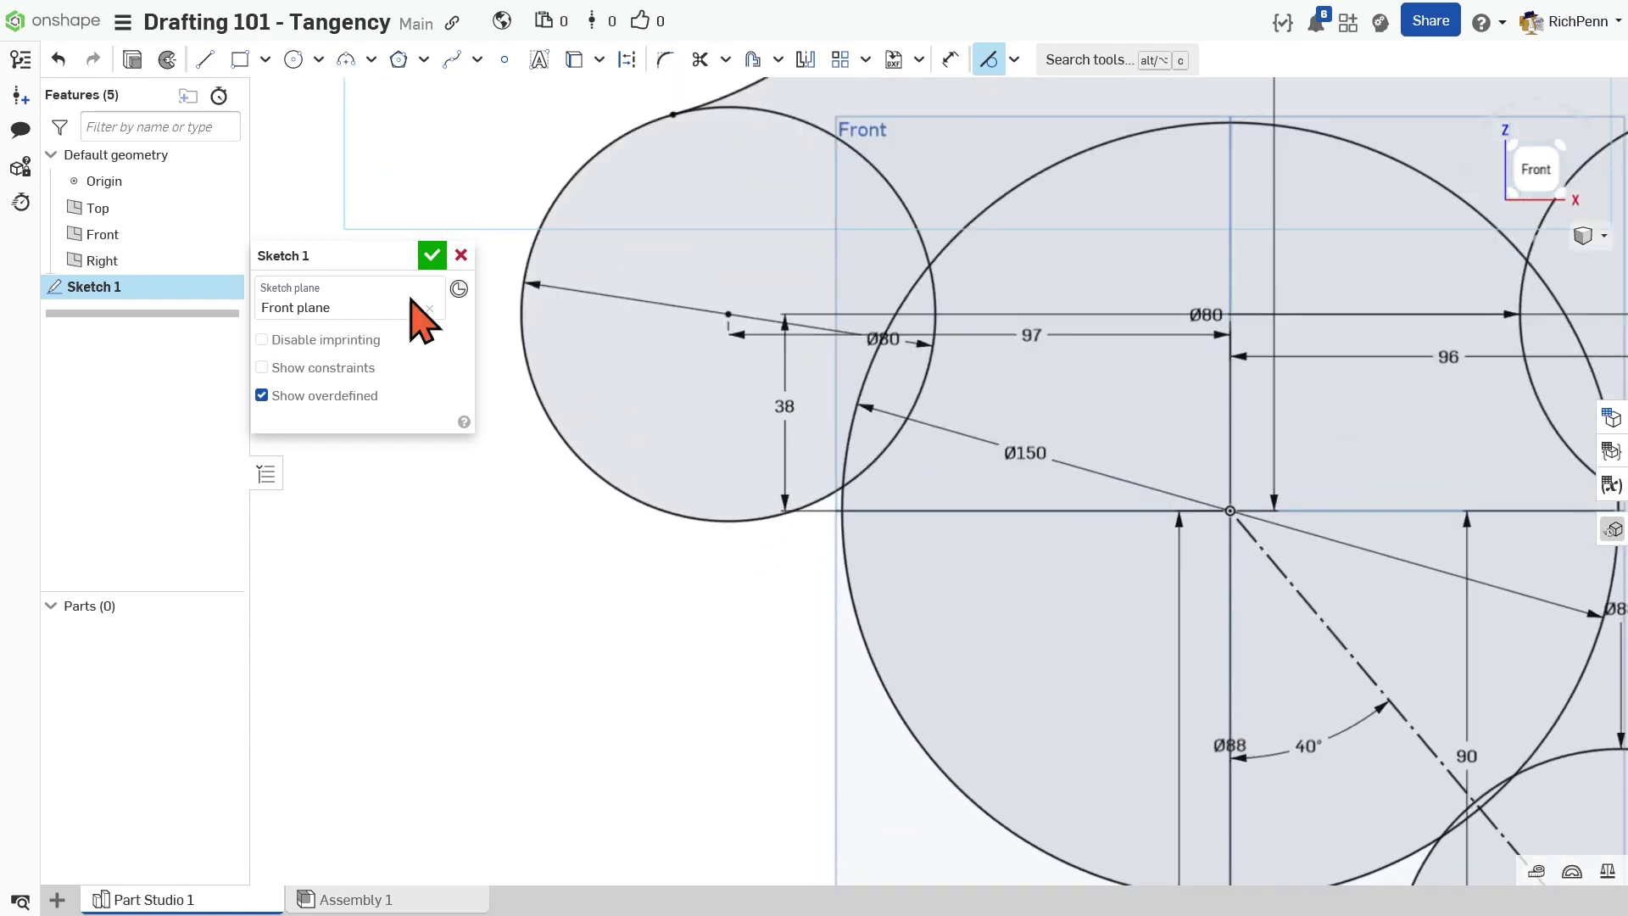
click(345, 60)
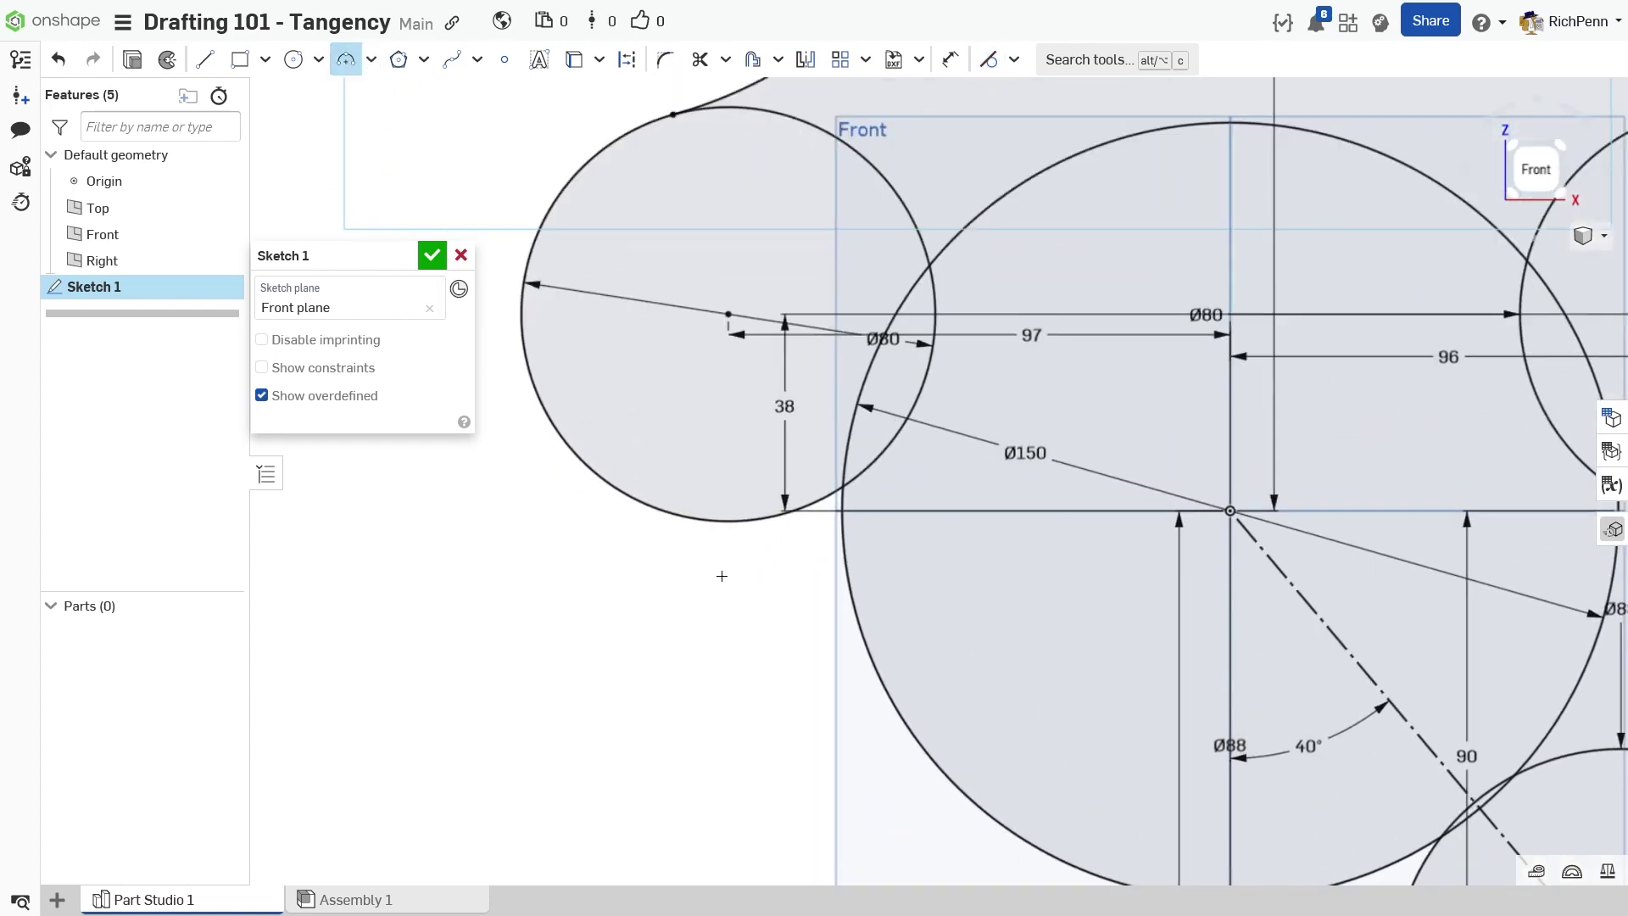
click(717, 526)
click(863, 628)
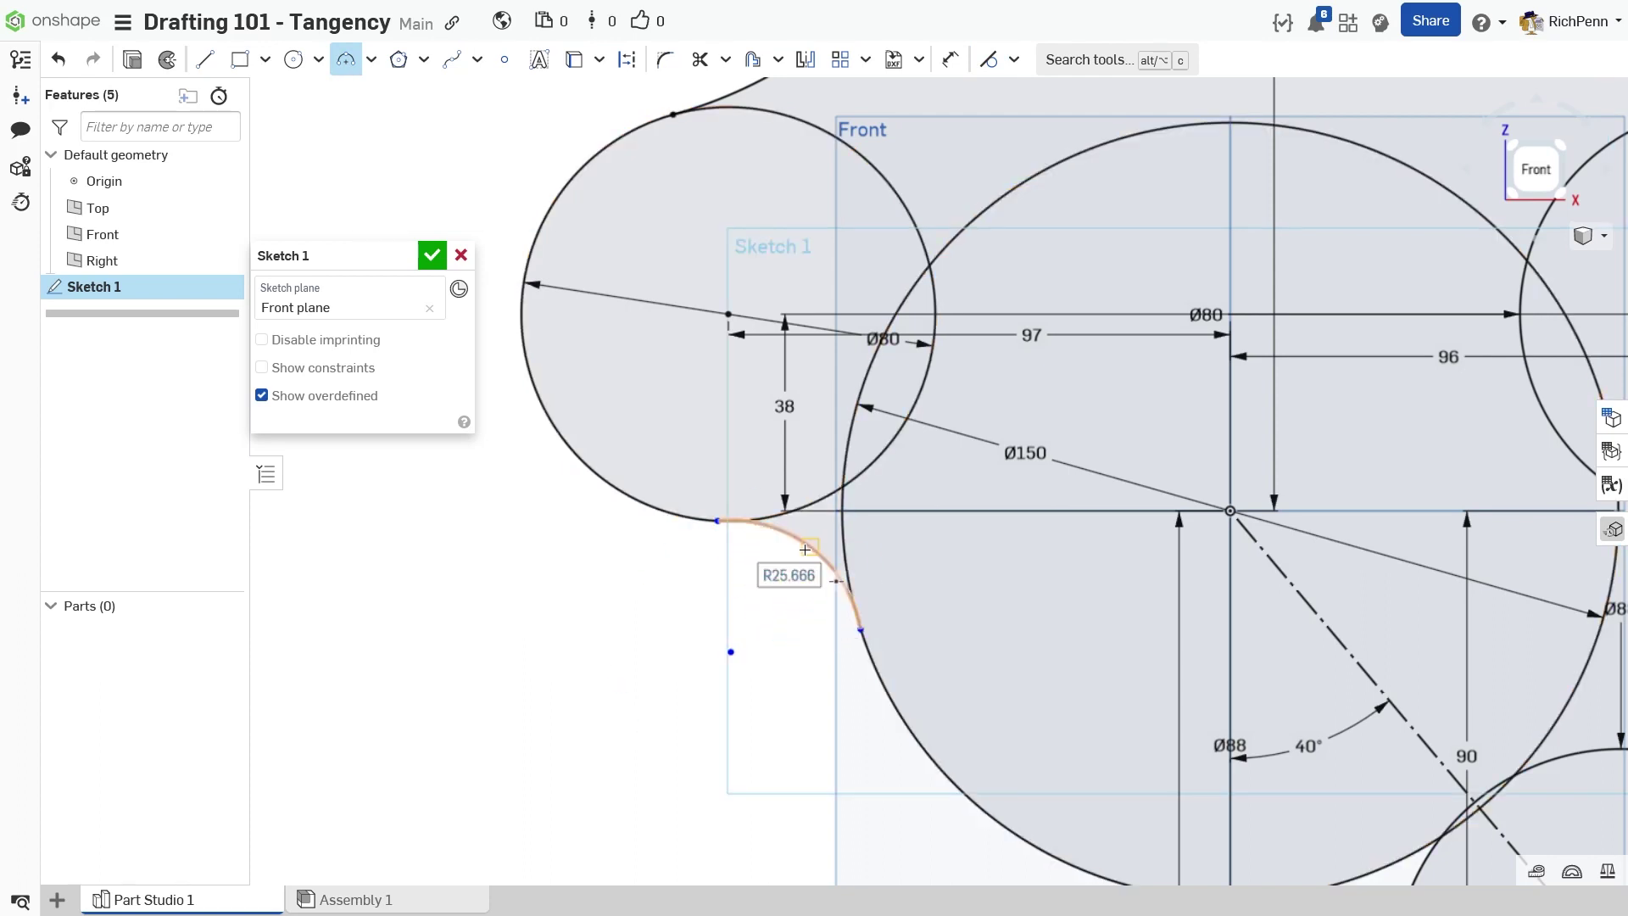
text(32)
key(Return)
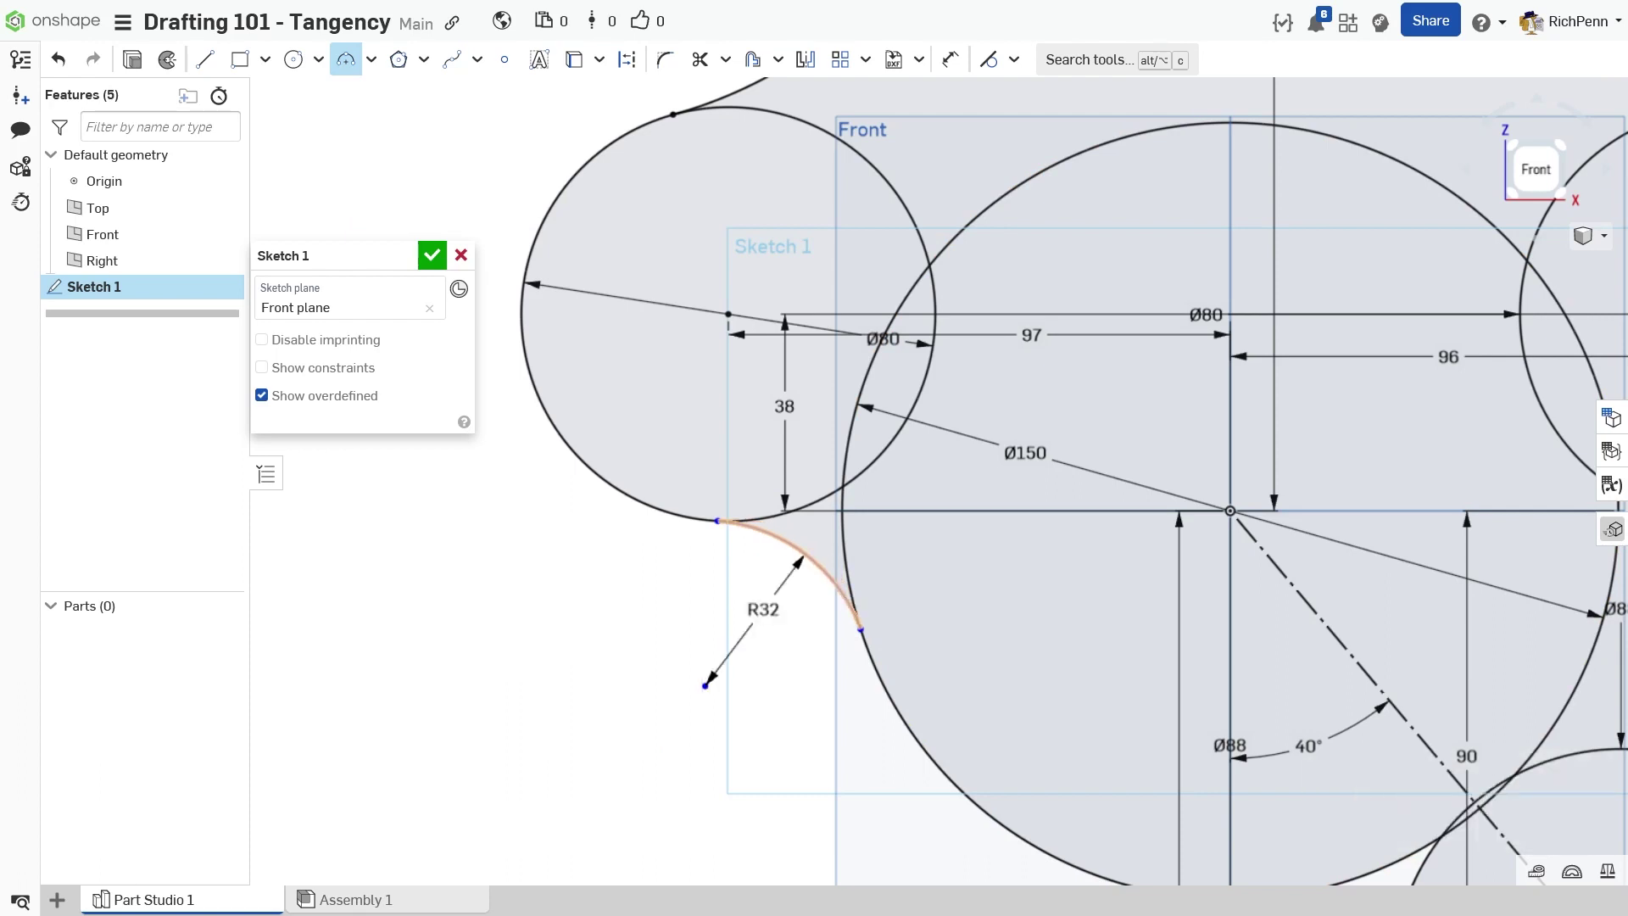
key(t)
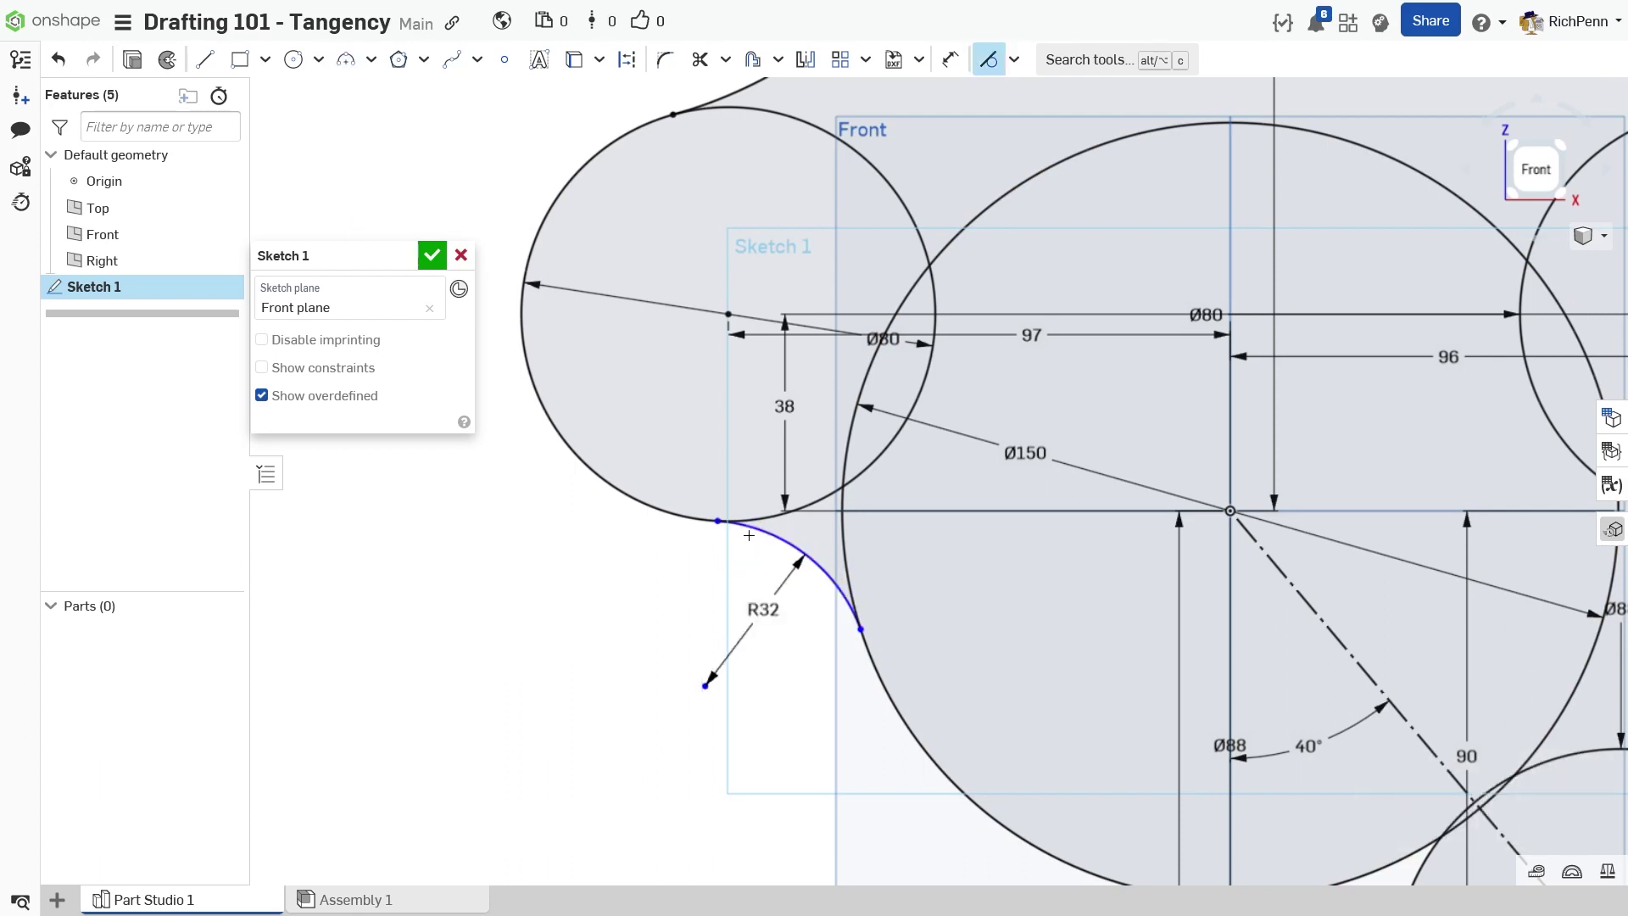
drag(750, 552, 675, 529)
- Draw a three-point arc of 32 mm radius from the lower left of the 150 mm circle to the bottommost 88 mm circle
middle_drag(808, 819, 781, 489)
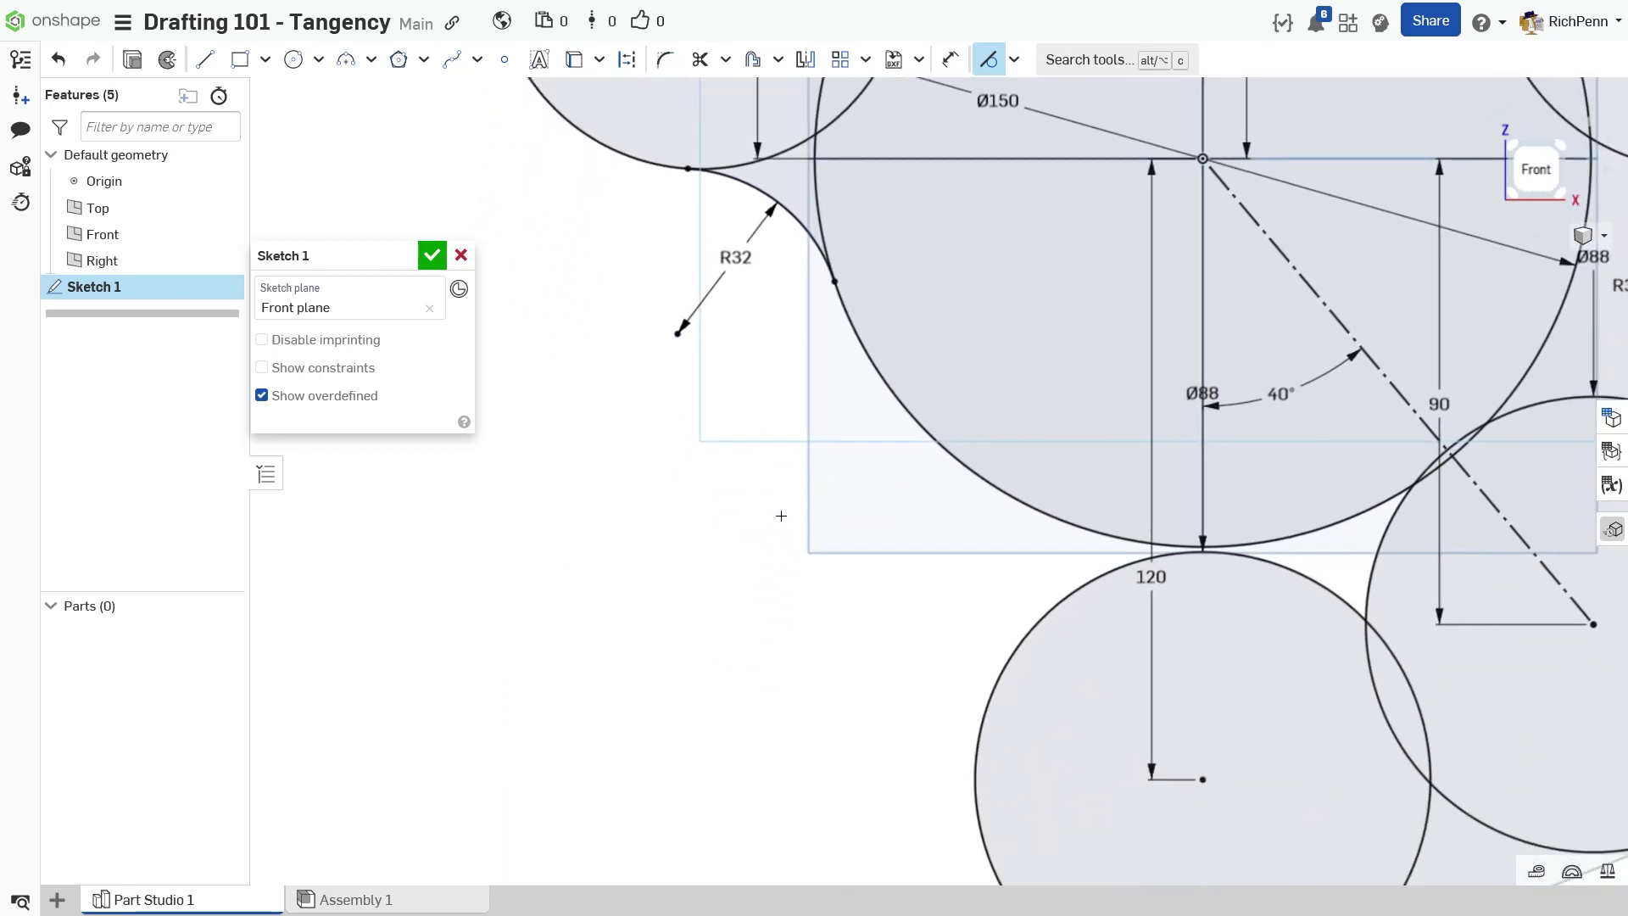
click(346, 59)
click(1024, 503)
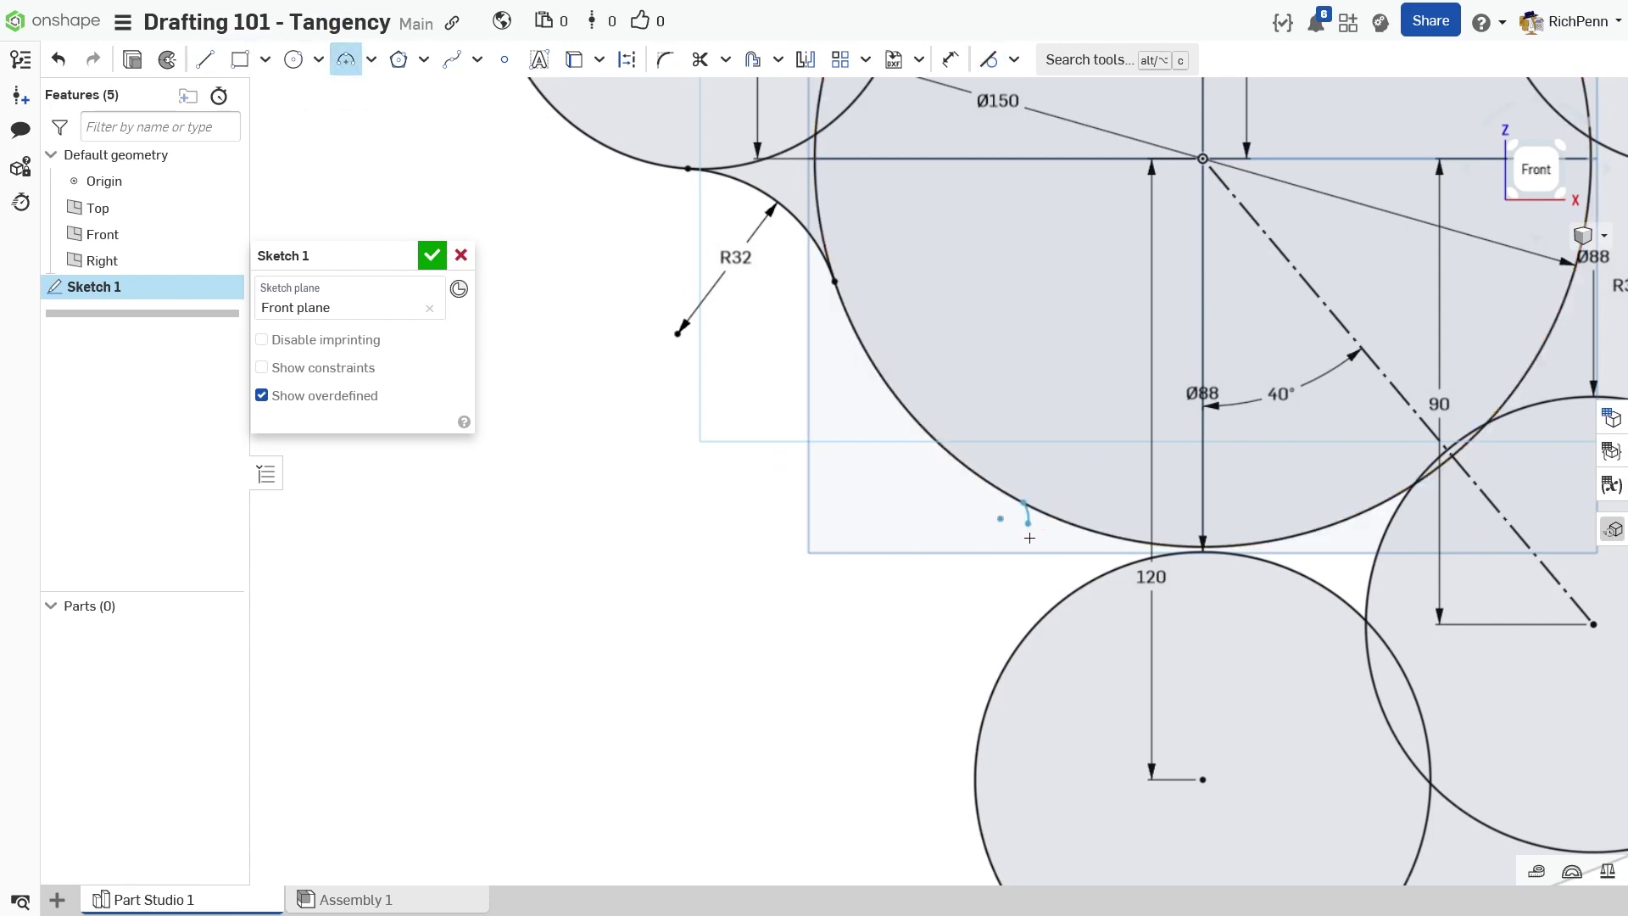
click(1028, 635)
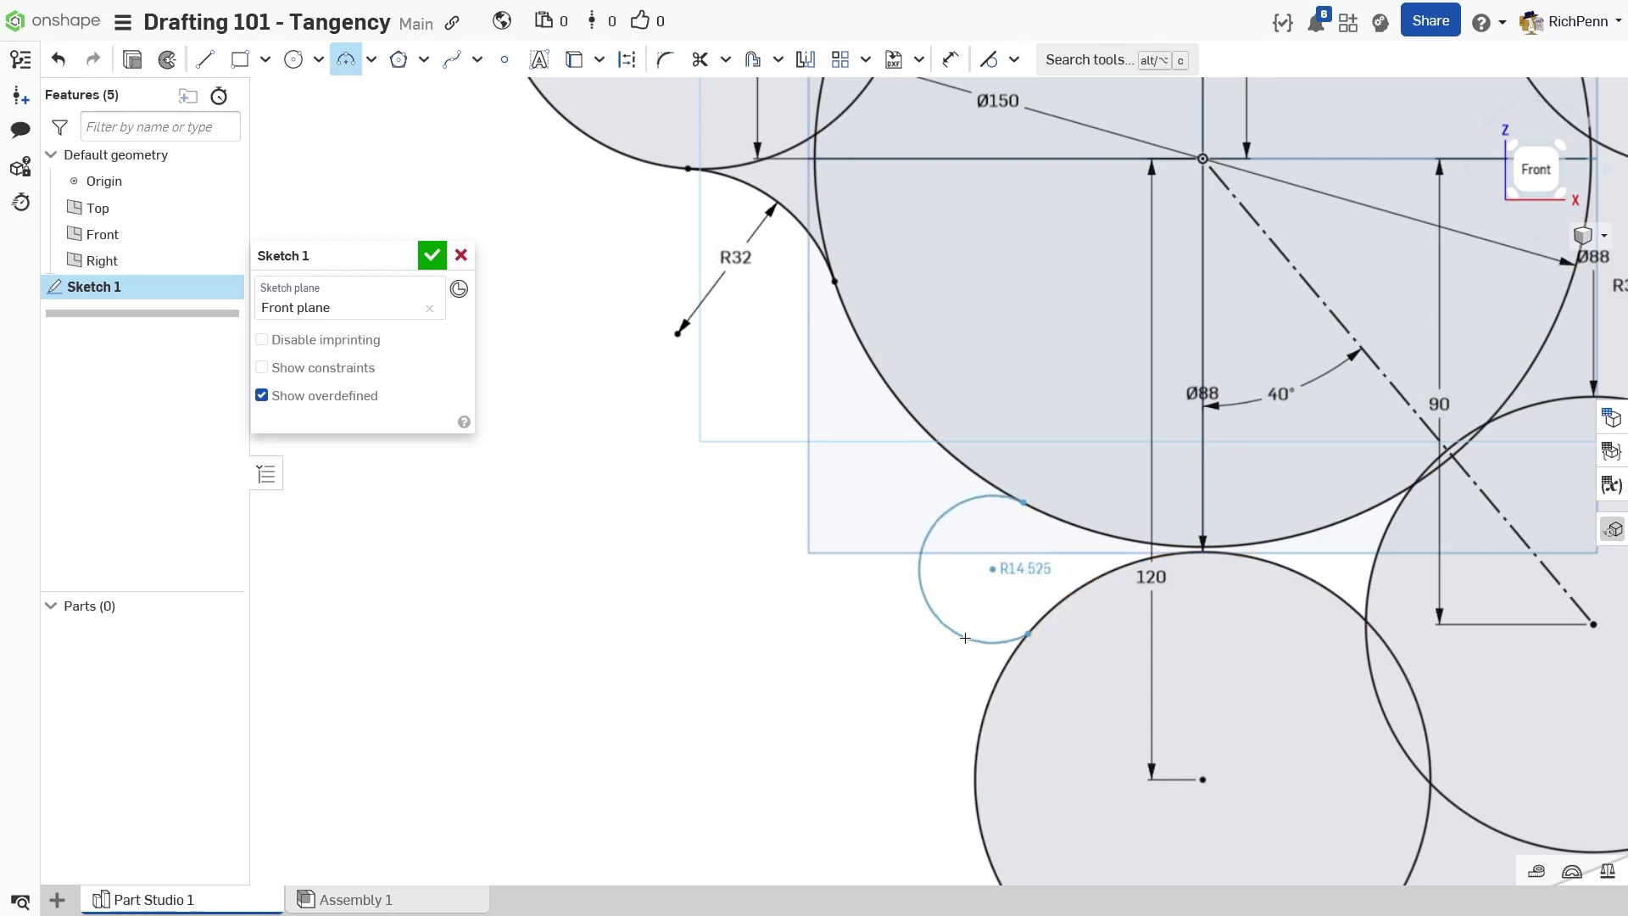
click(1051, 564)
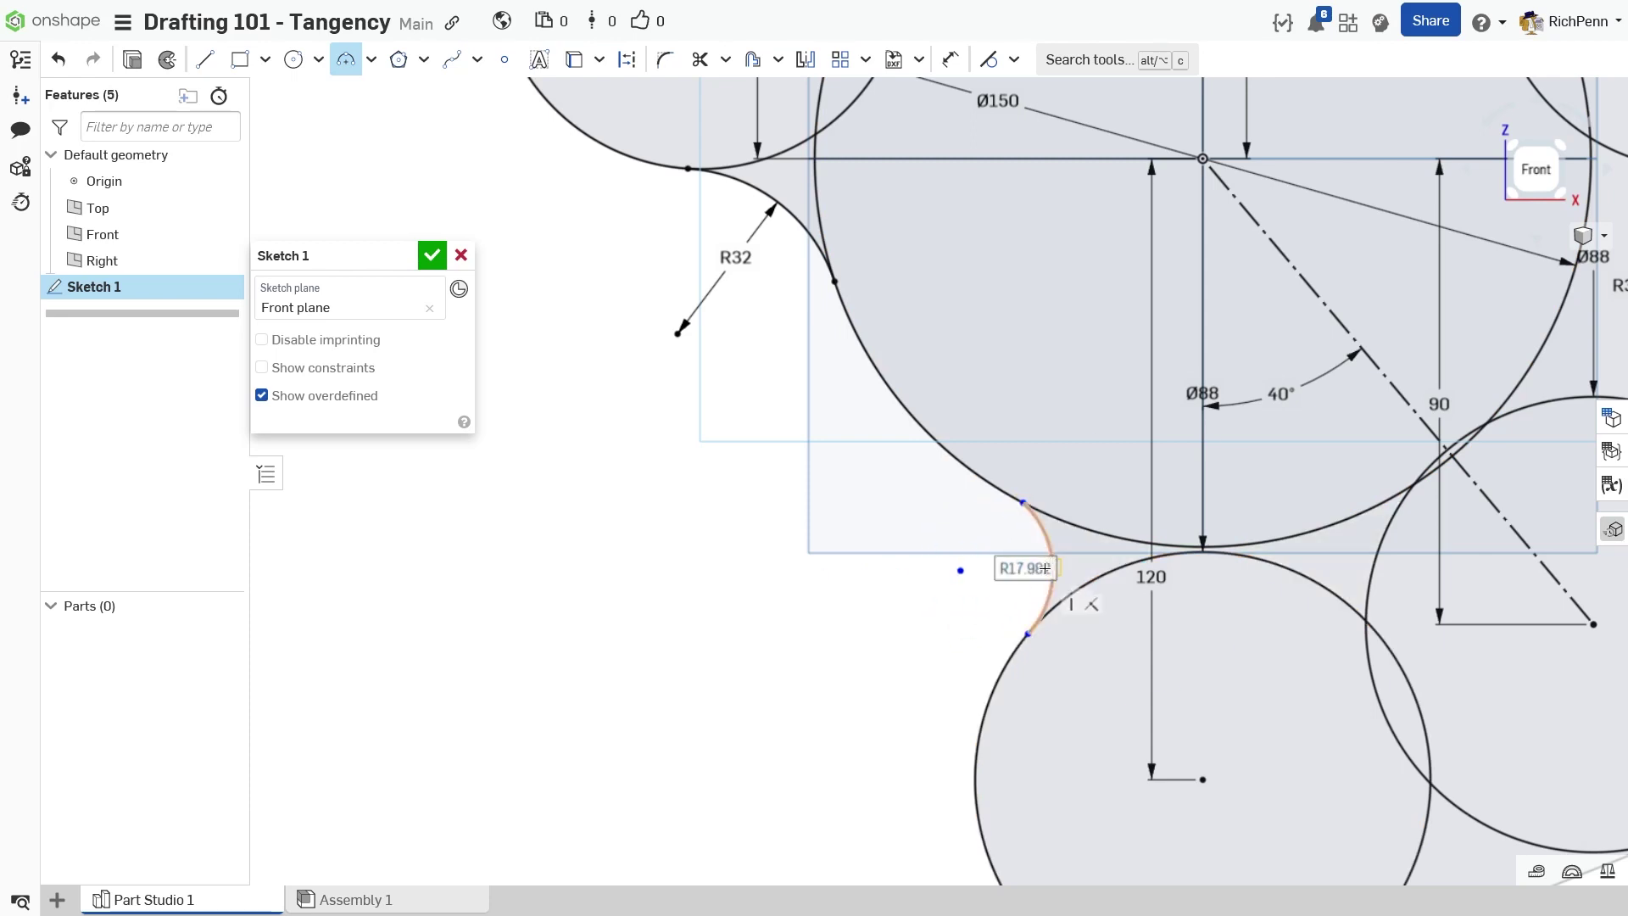
text(32)
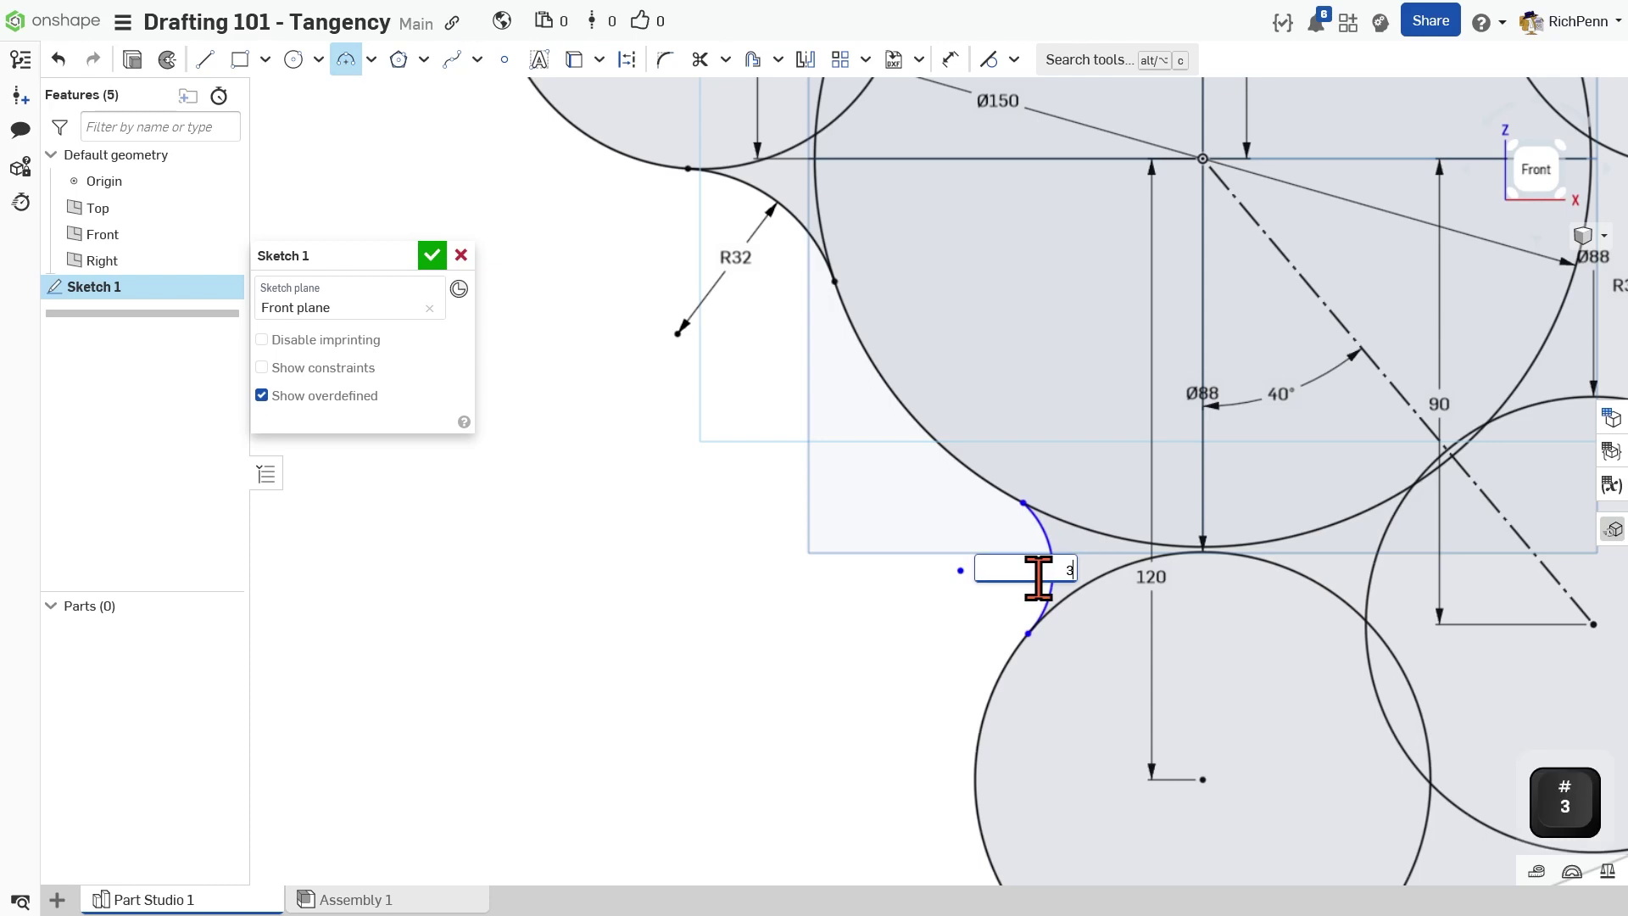
key(Return)
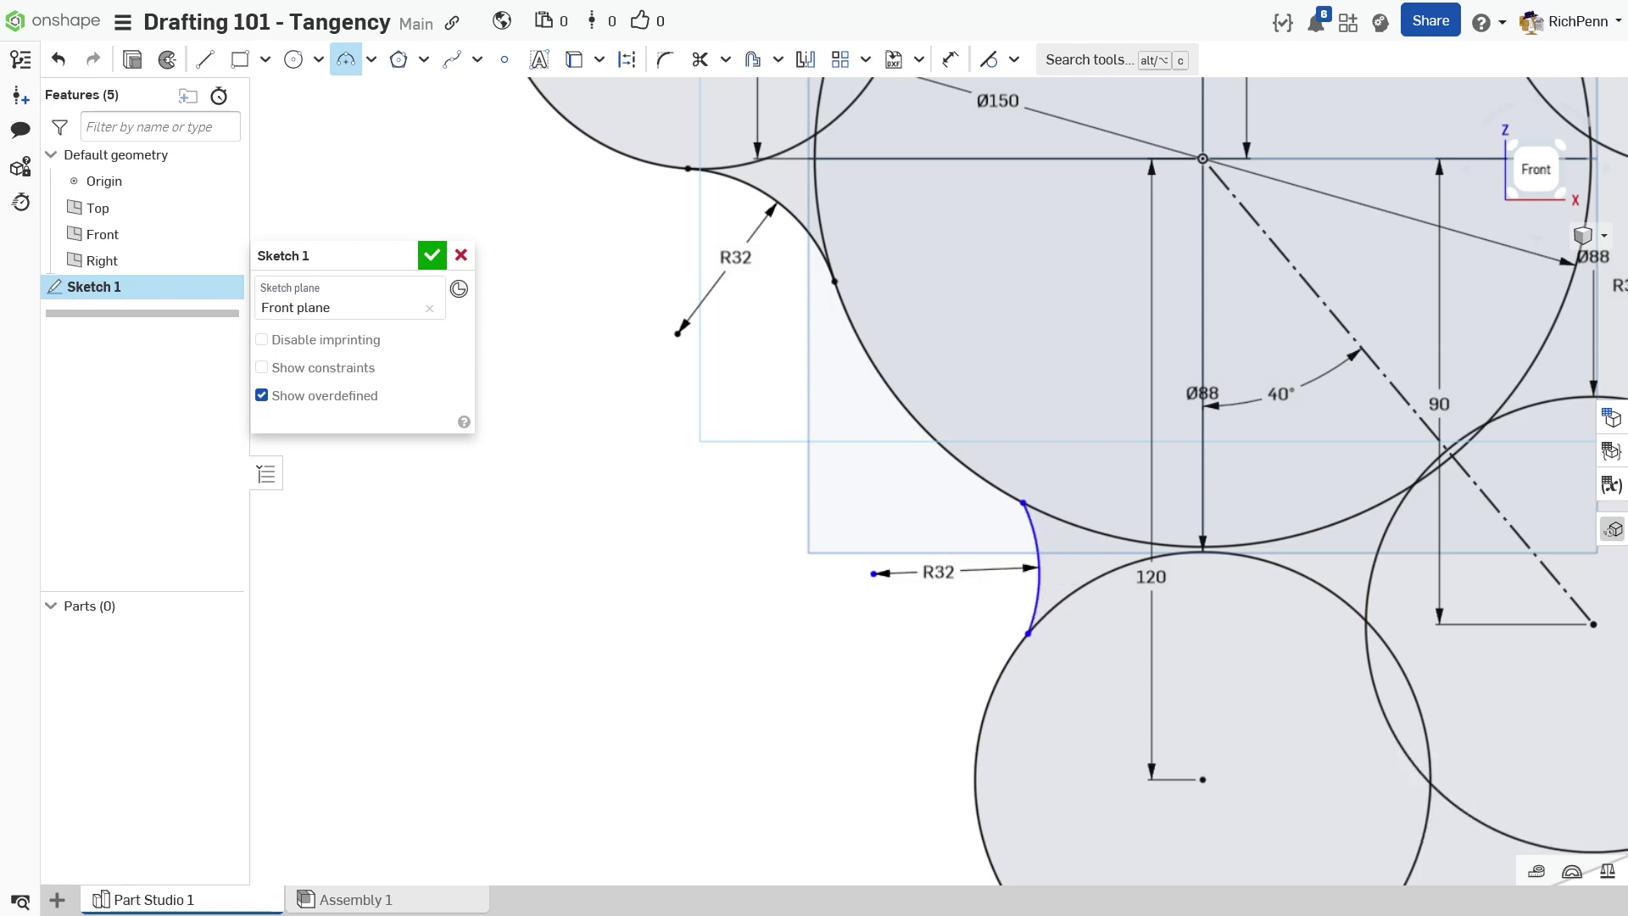
- Make the lower-left 32 mm radius arc tangent to the 150 mm circle and to the bottommost 88 mm circle
key(t)
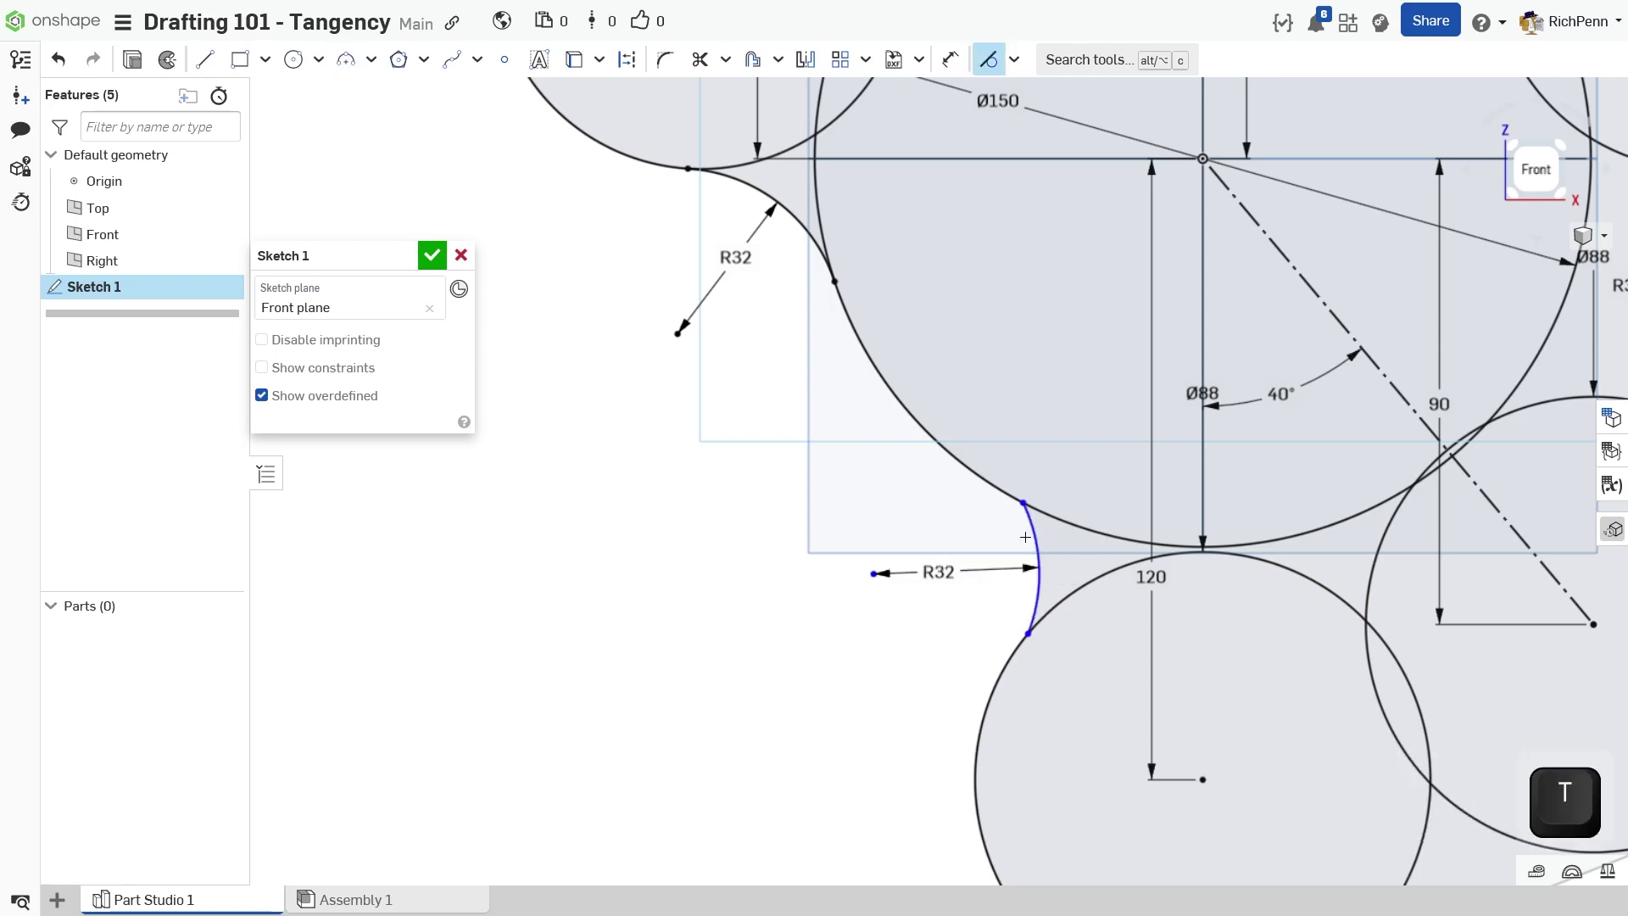
drag(952, 423, 1067, 549)
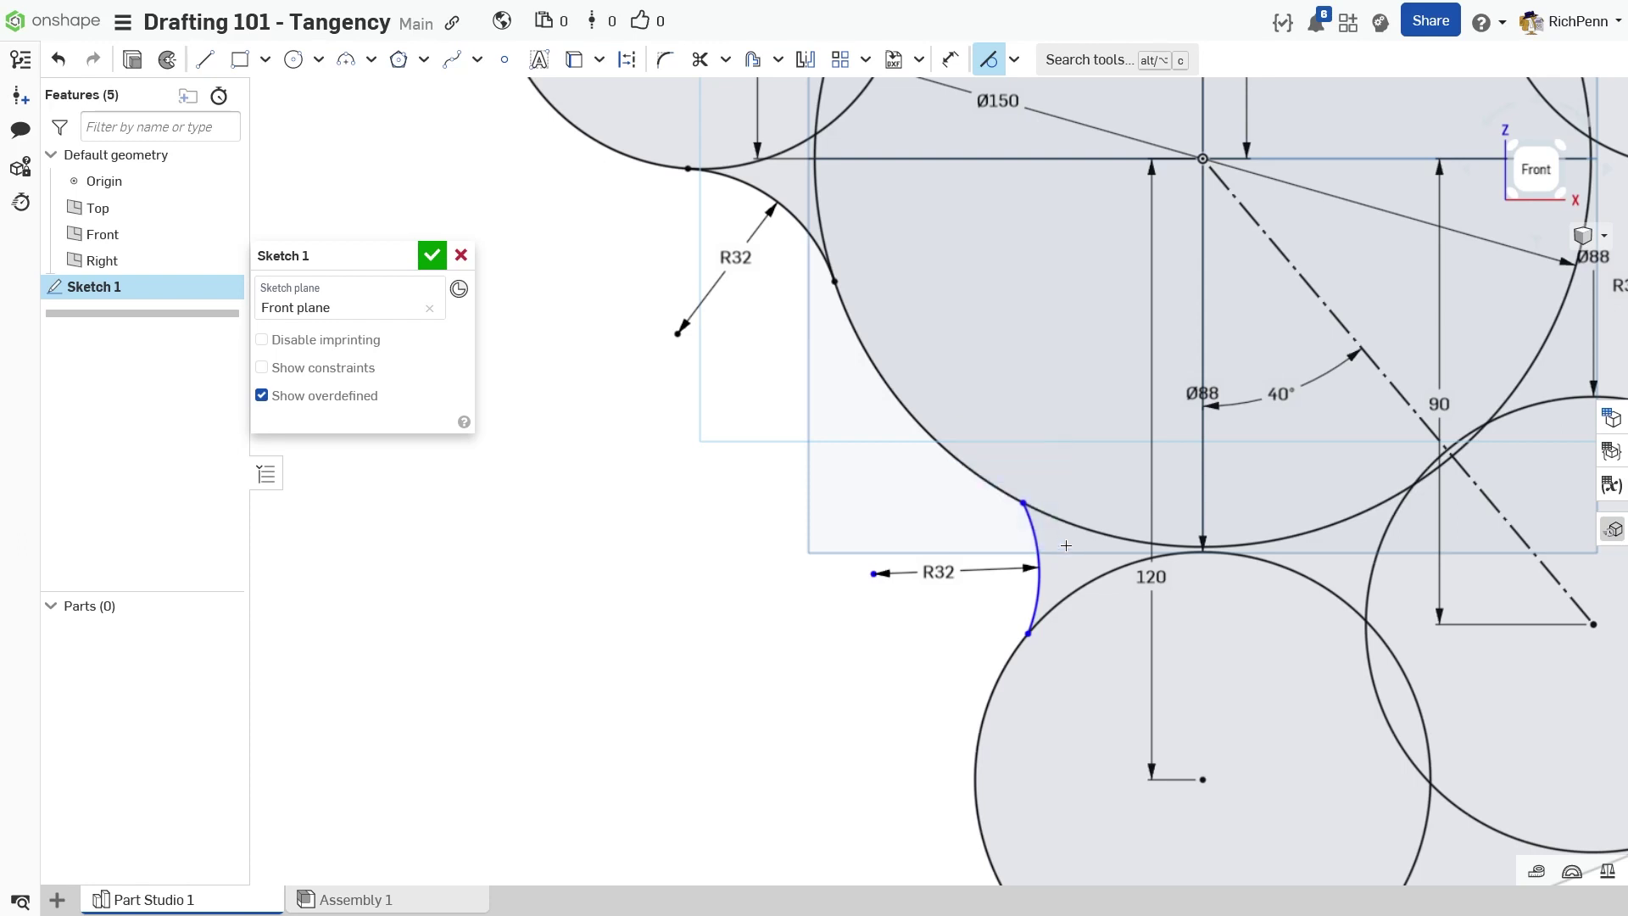
drag(1056, 423, 987, 557)
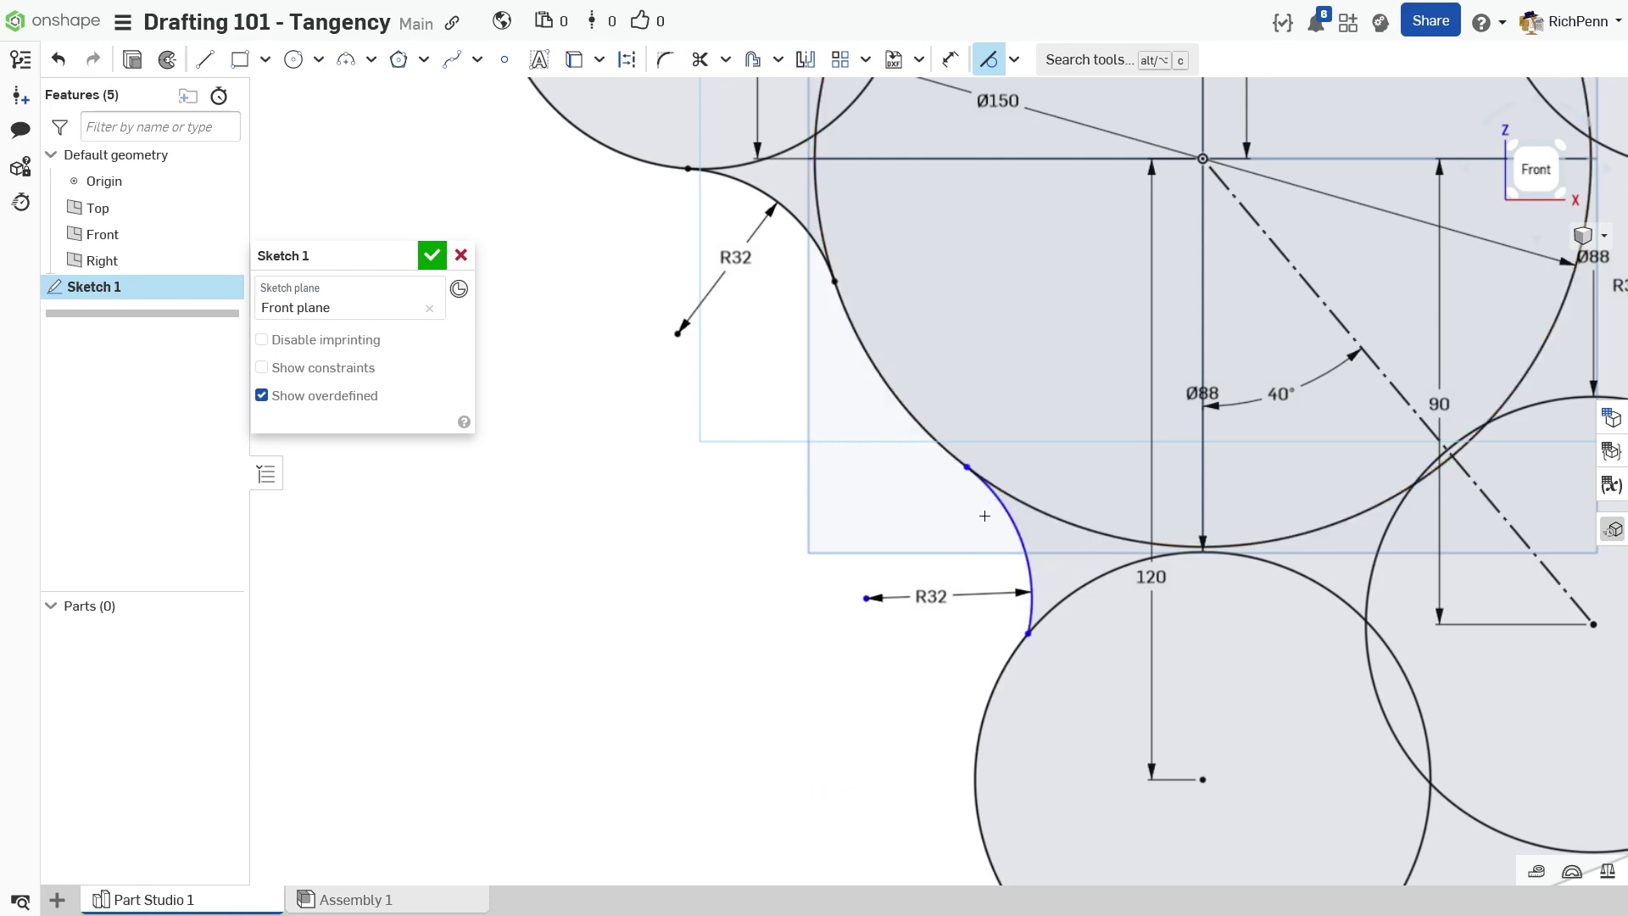
drag(1053, 614, 968, 589)
- Accept and close the tangency sketch
middle_drag(783, 736, 773, 680)
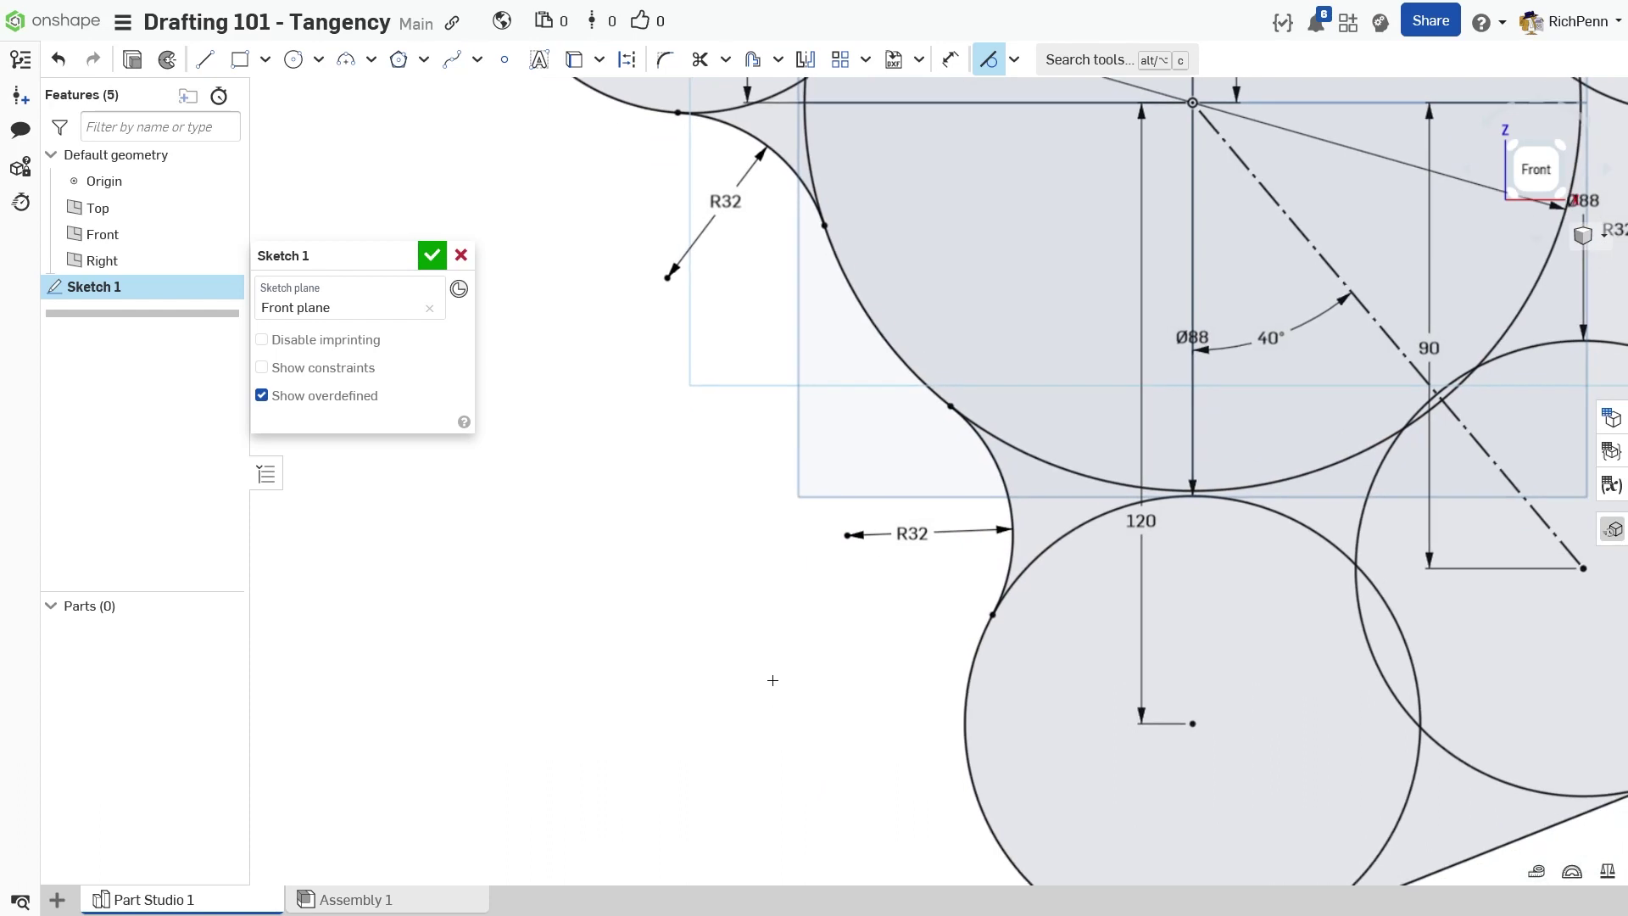
scroll(773, 680, down, 4)
scroll(752, 689, down, 2)
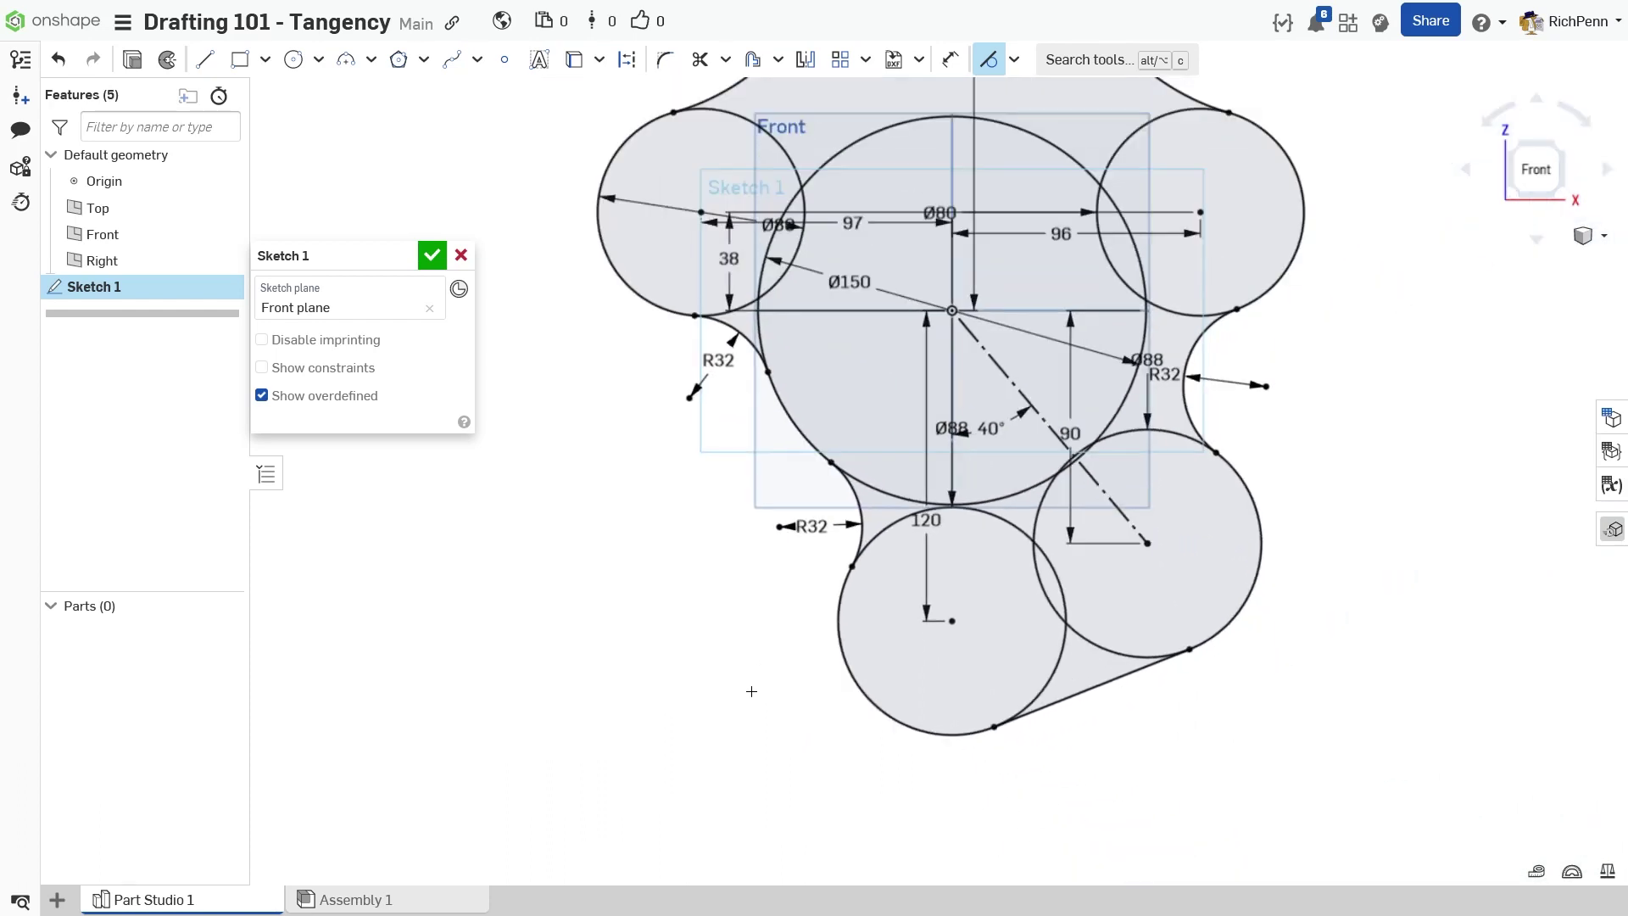
scroll(682, 649, down, 3)
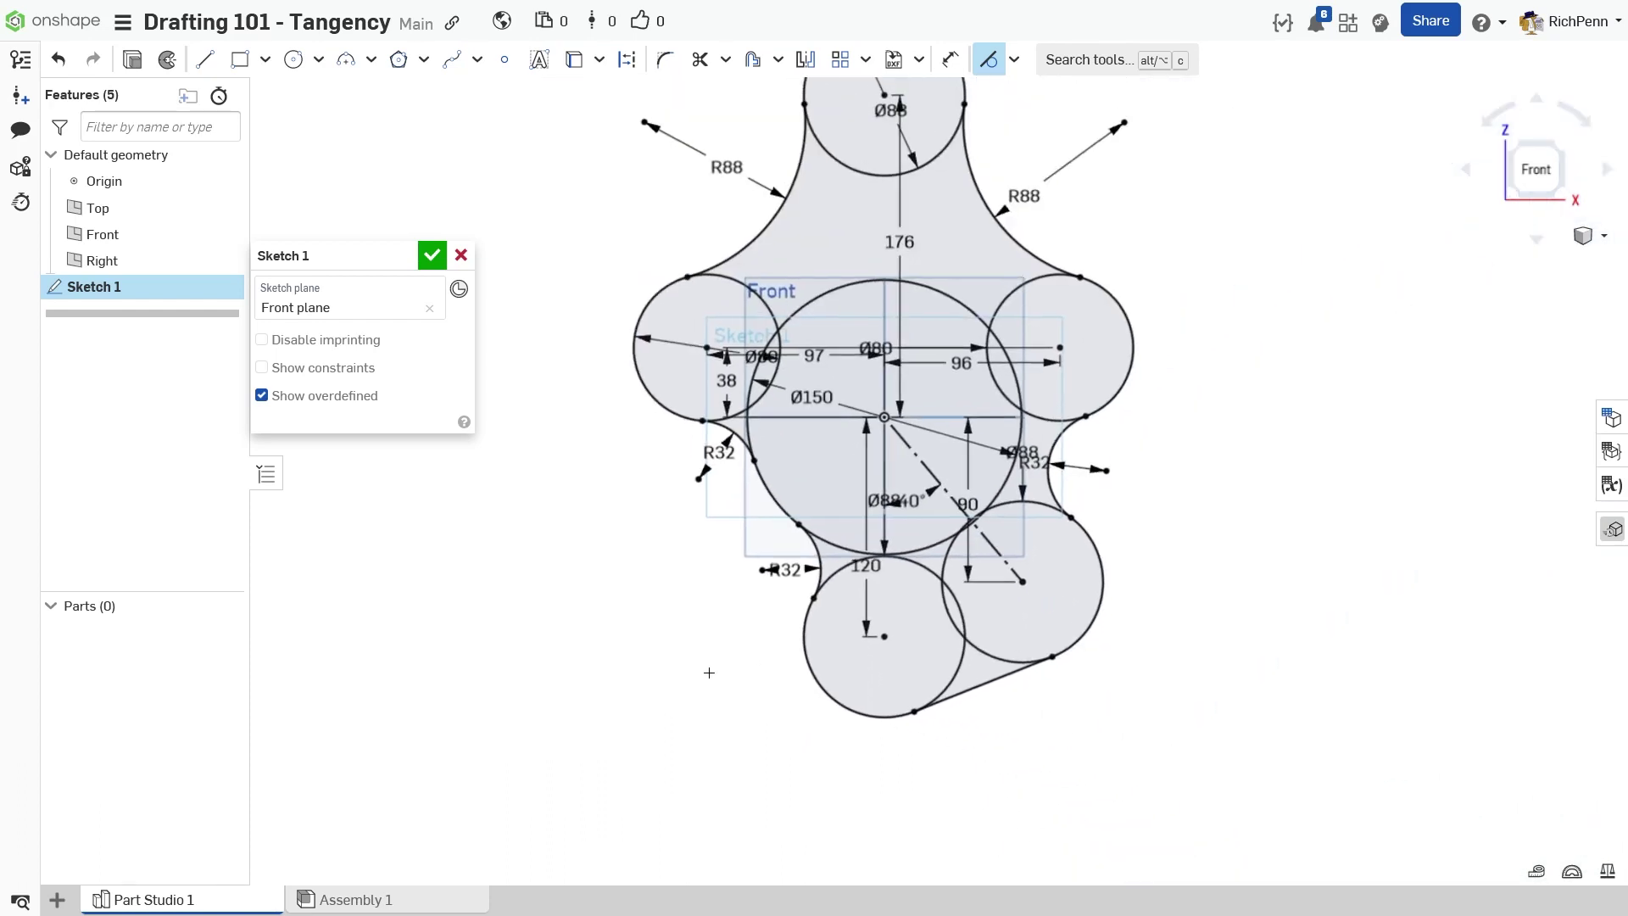
middle_drag(607, 590, 670, 678)
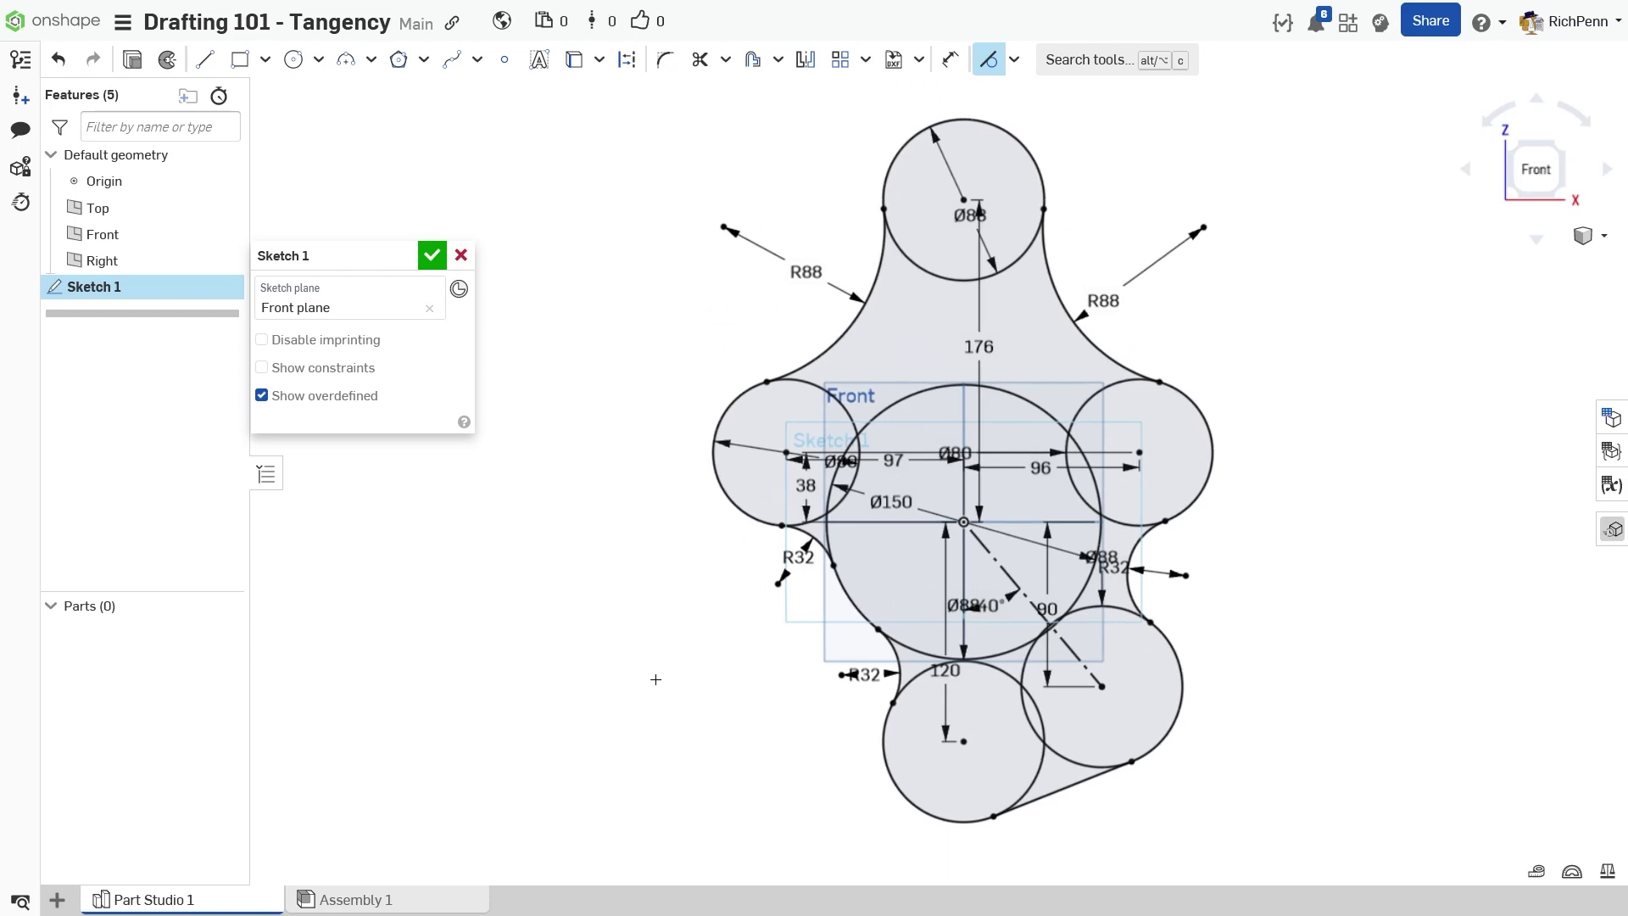
scroll(656, 679, down, 2)
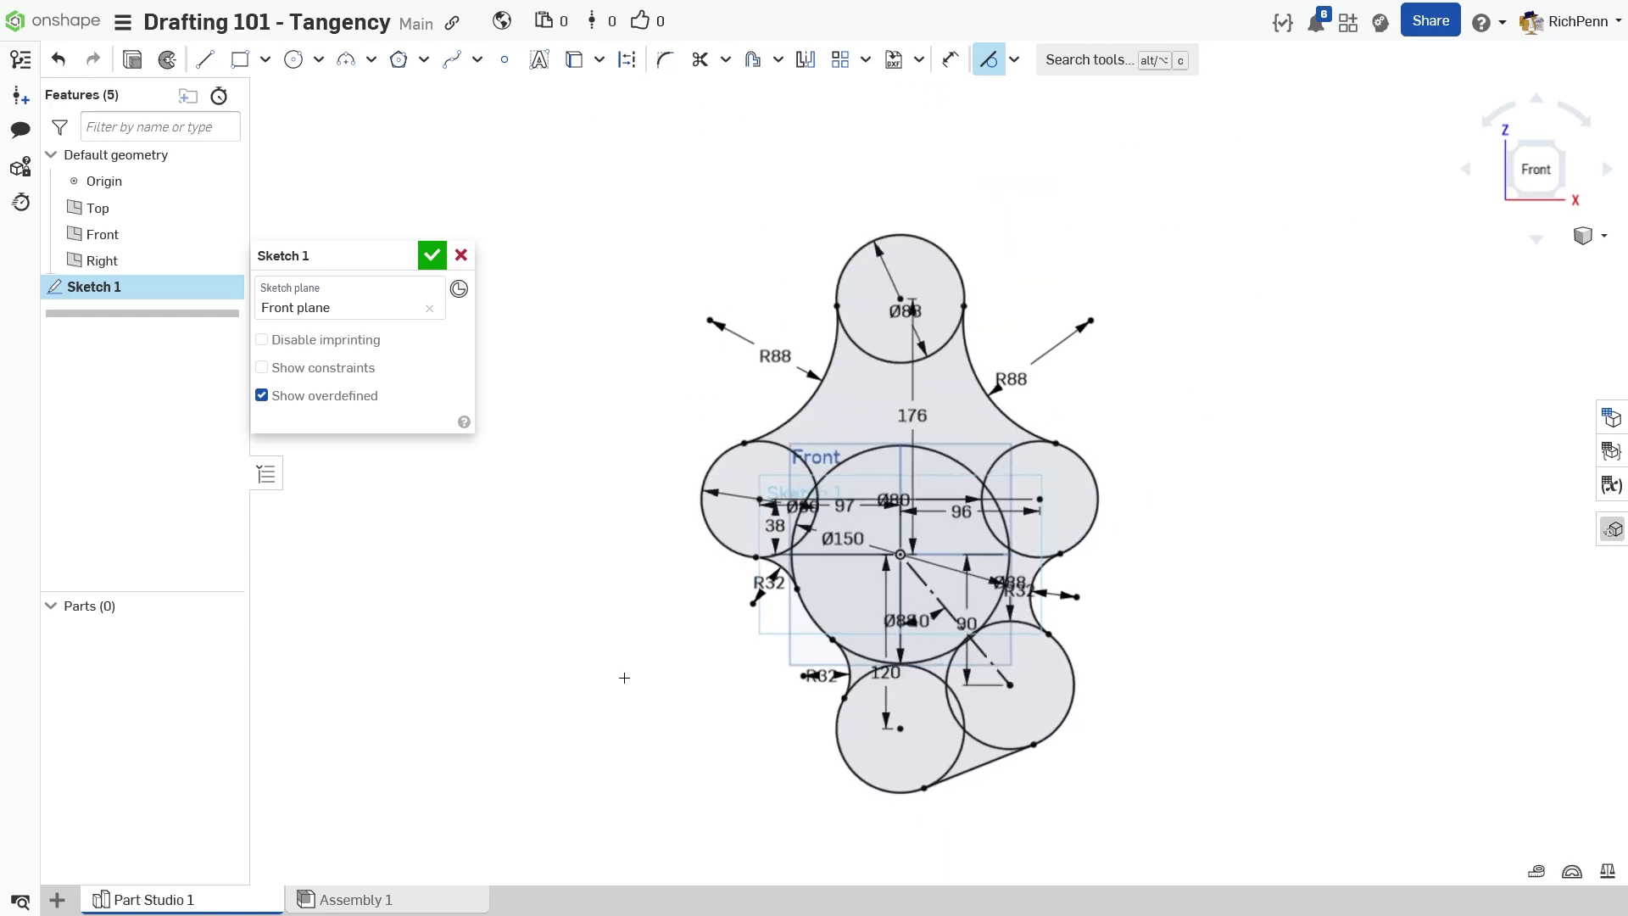
click(432, 255)
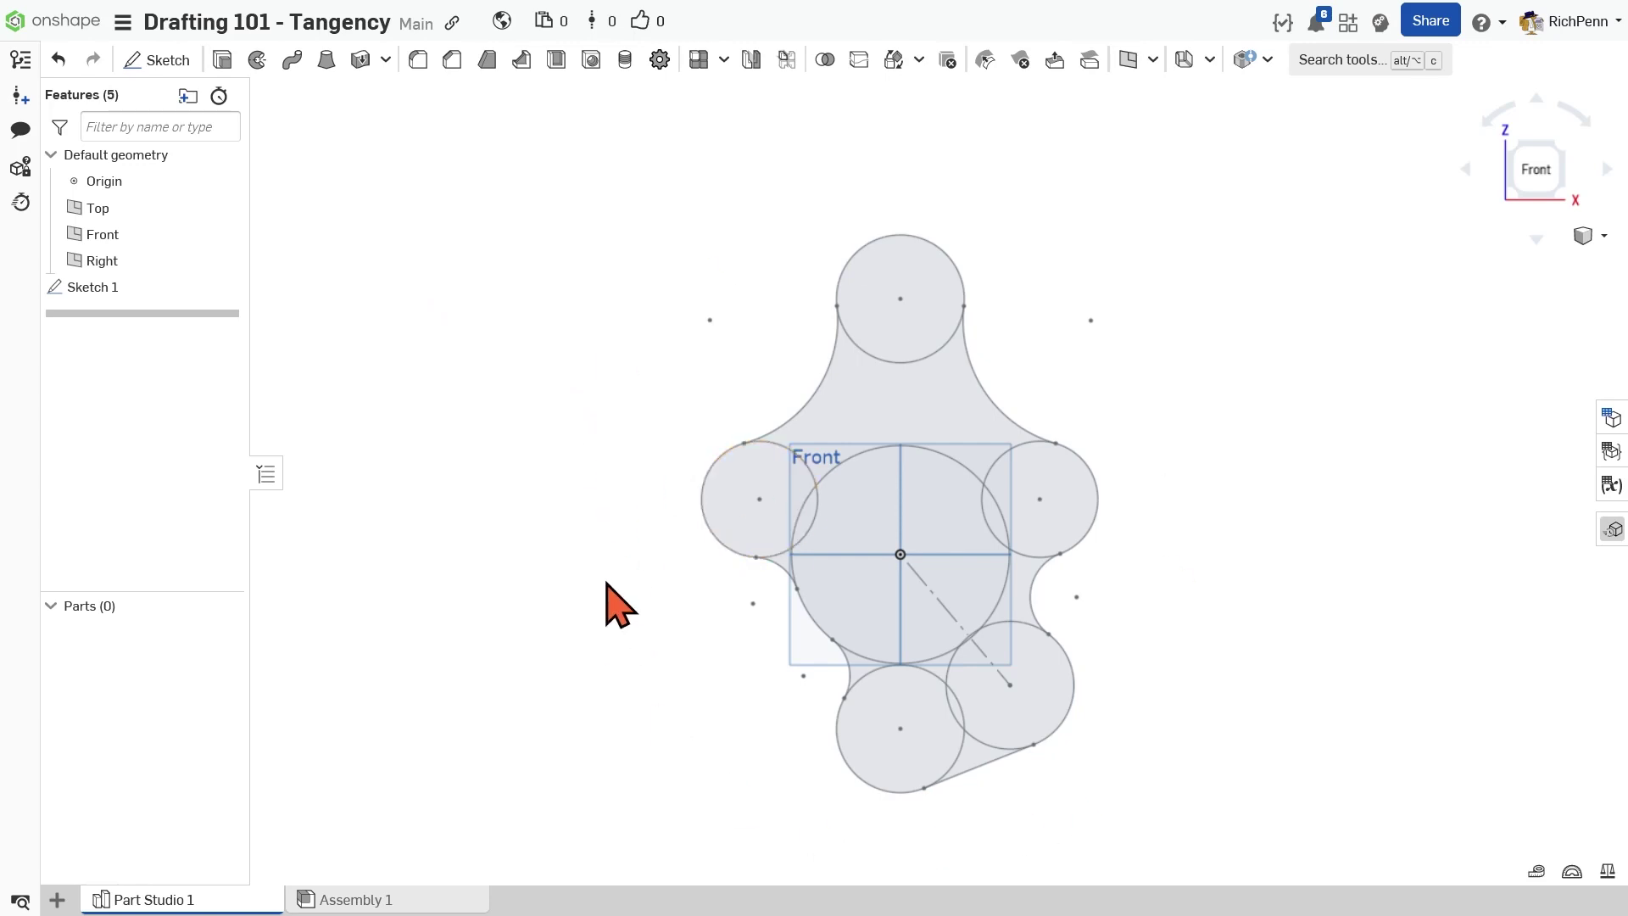
- Extrude all regions of the sketch as a new solid with a blind depth of 6 mm
click(222, 59)
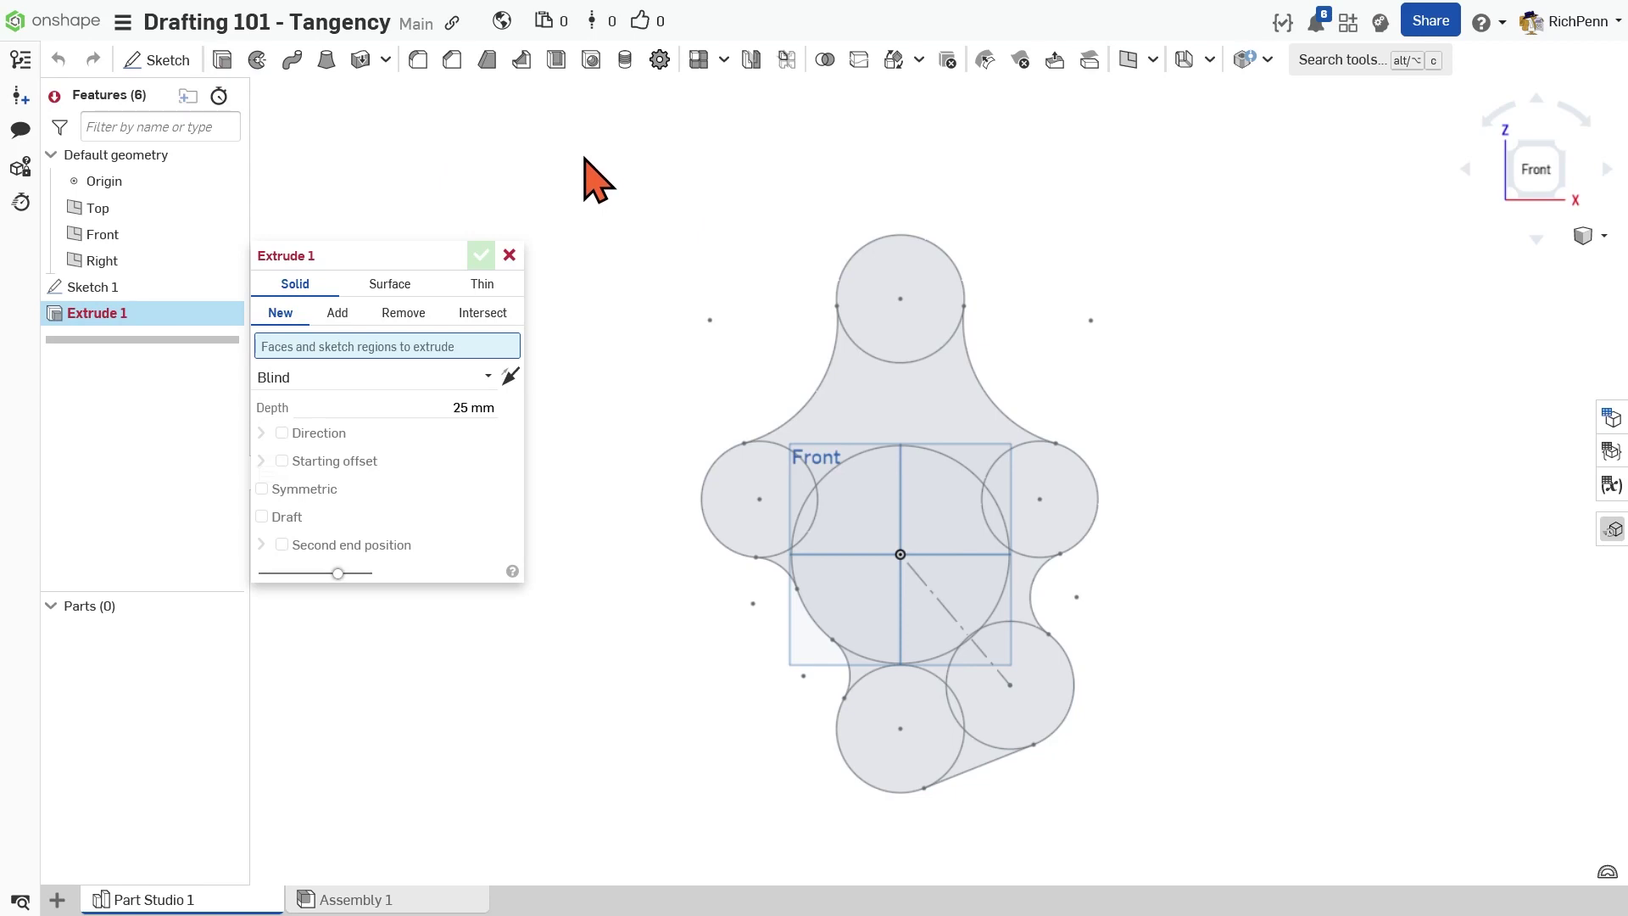
mouse_move(603, 154)
mouse_down()
mouse_move(927, 189)
mouse_move(1215, 374)
mouse_move(1248, 823)
mouse_up()
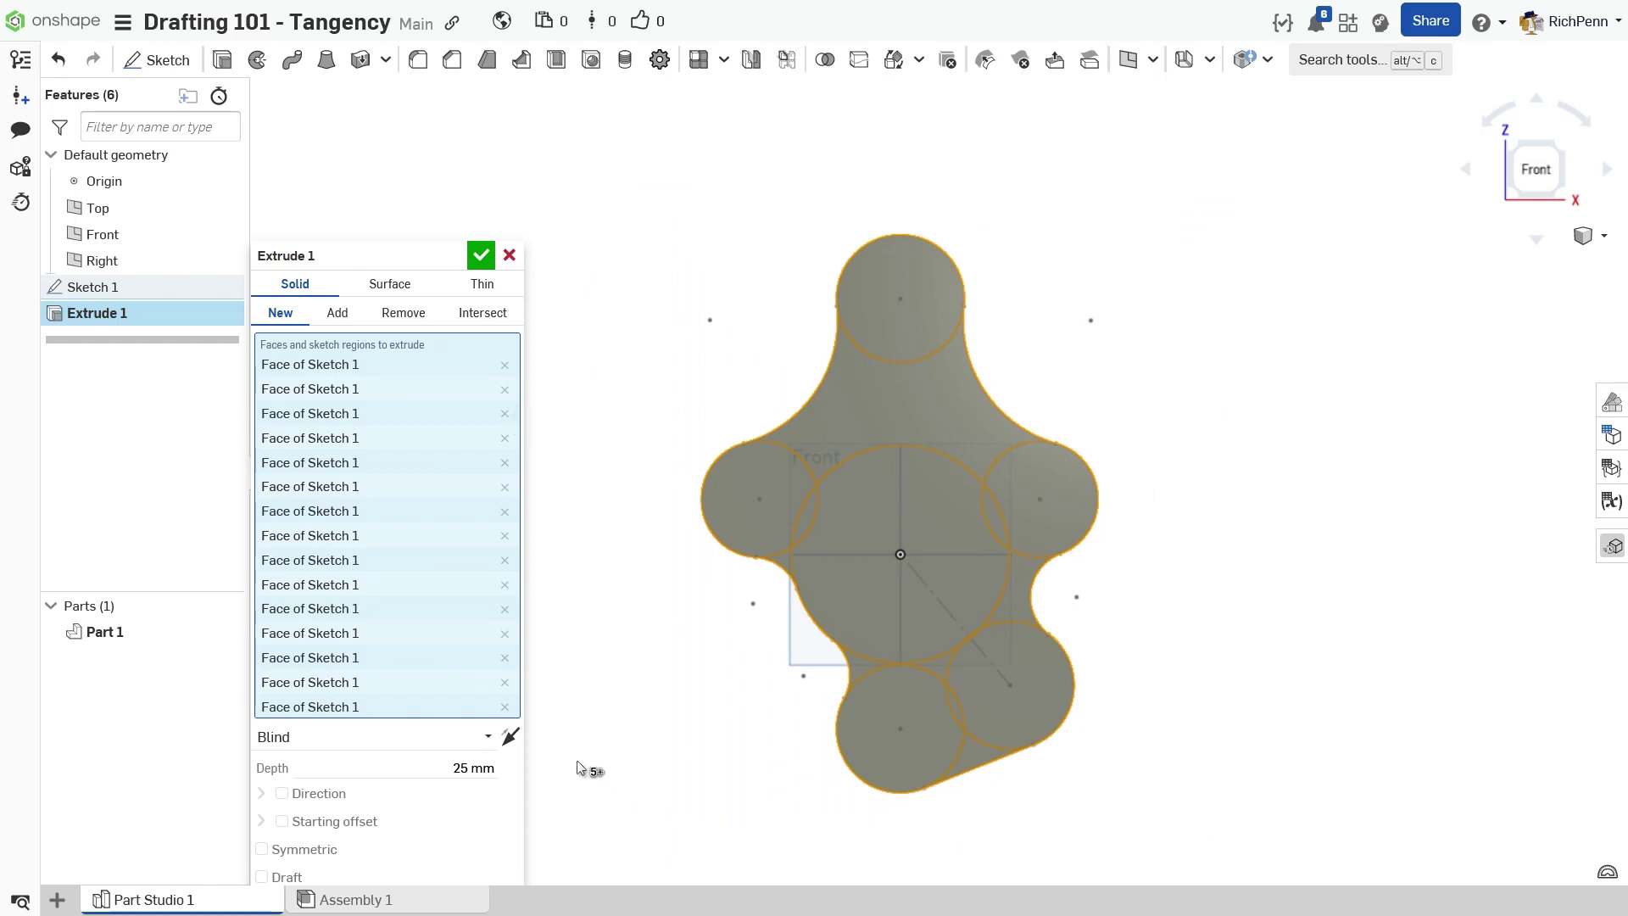
click(429, 768)
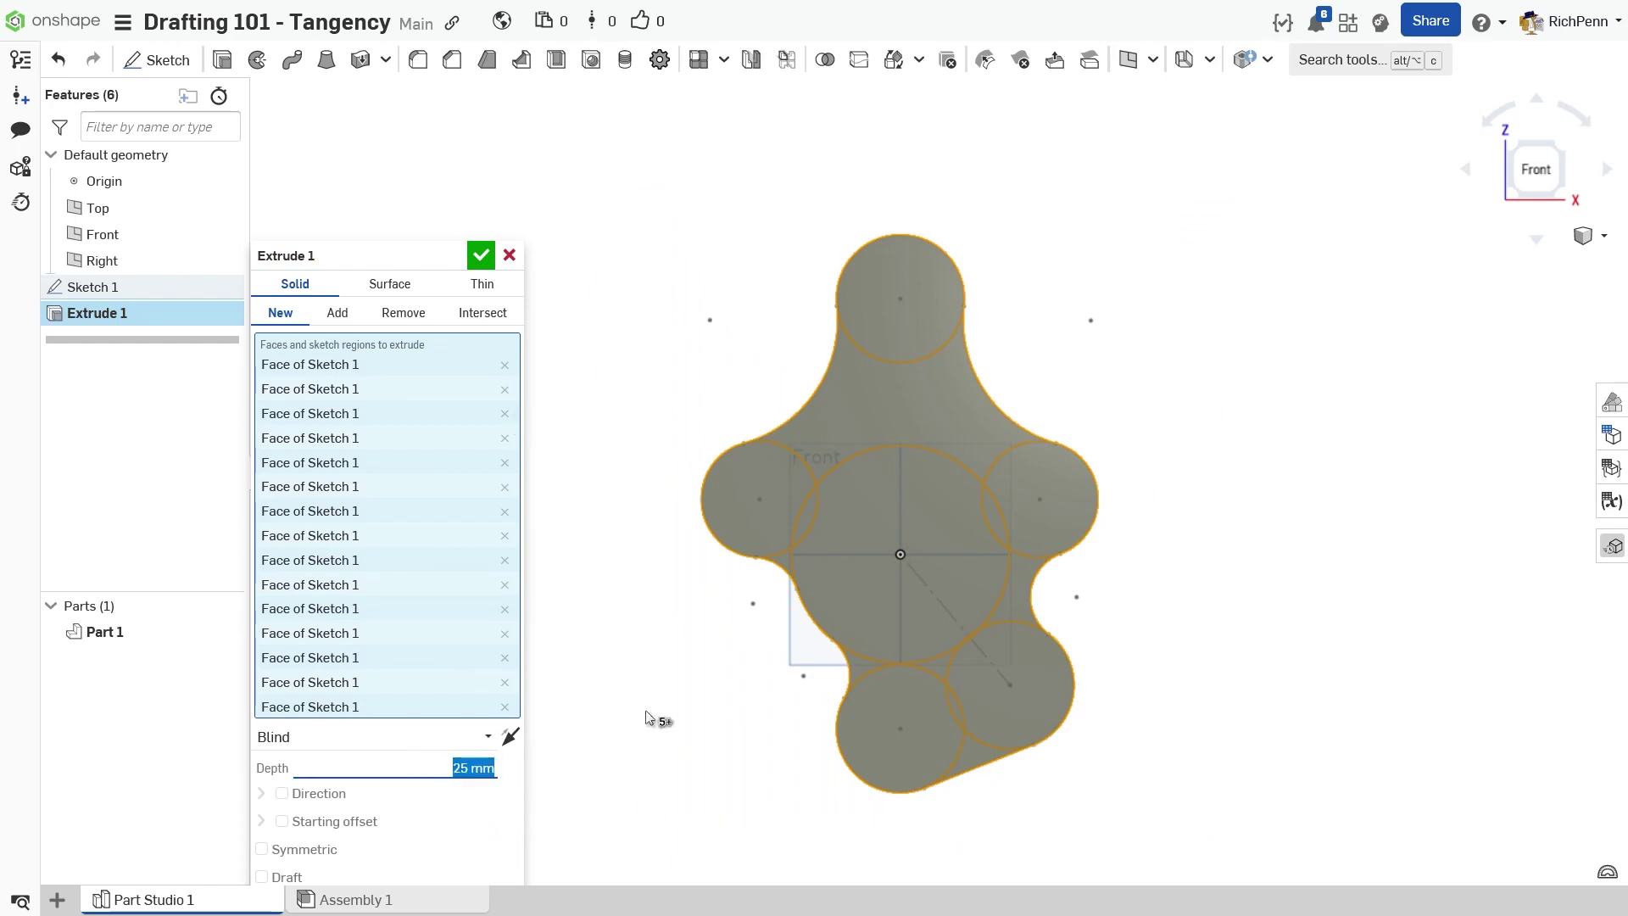
text(6)
key(Return)
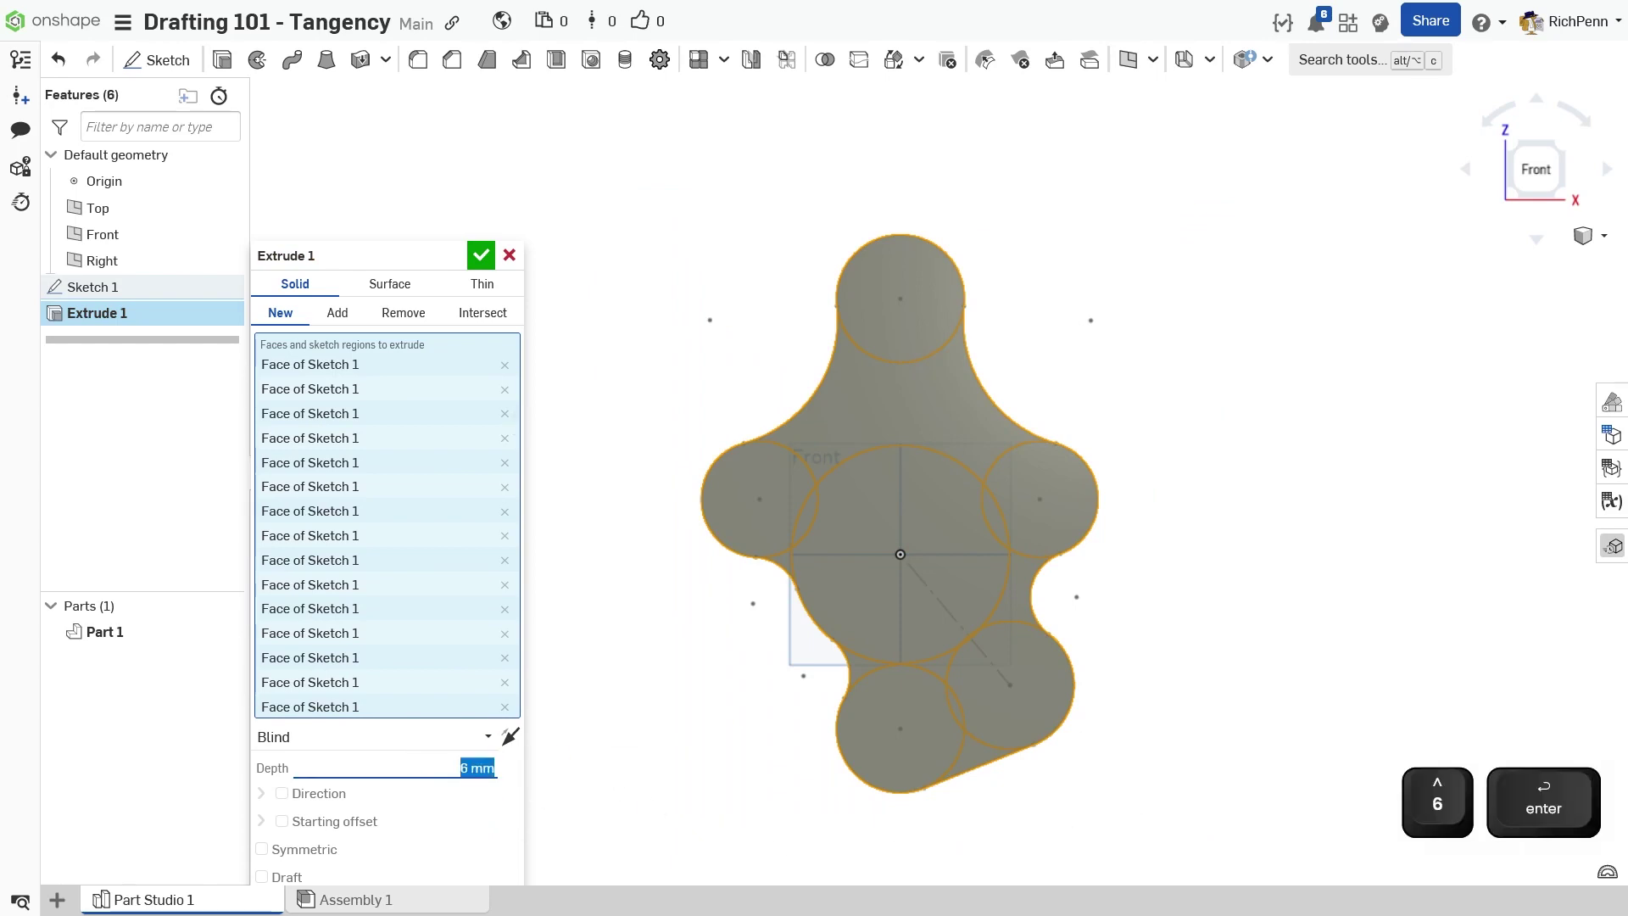
key(Return)
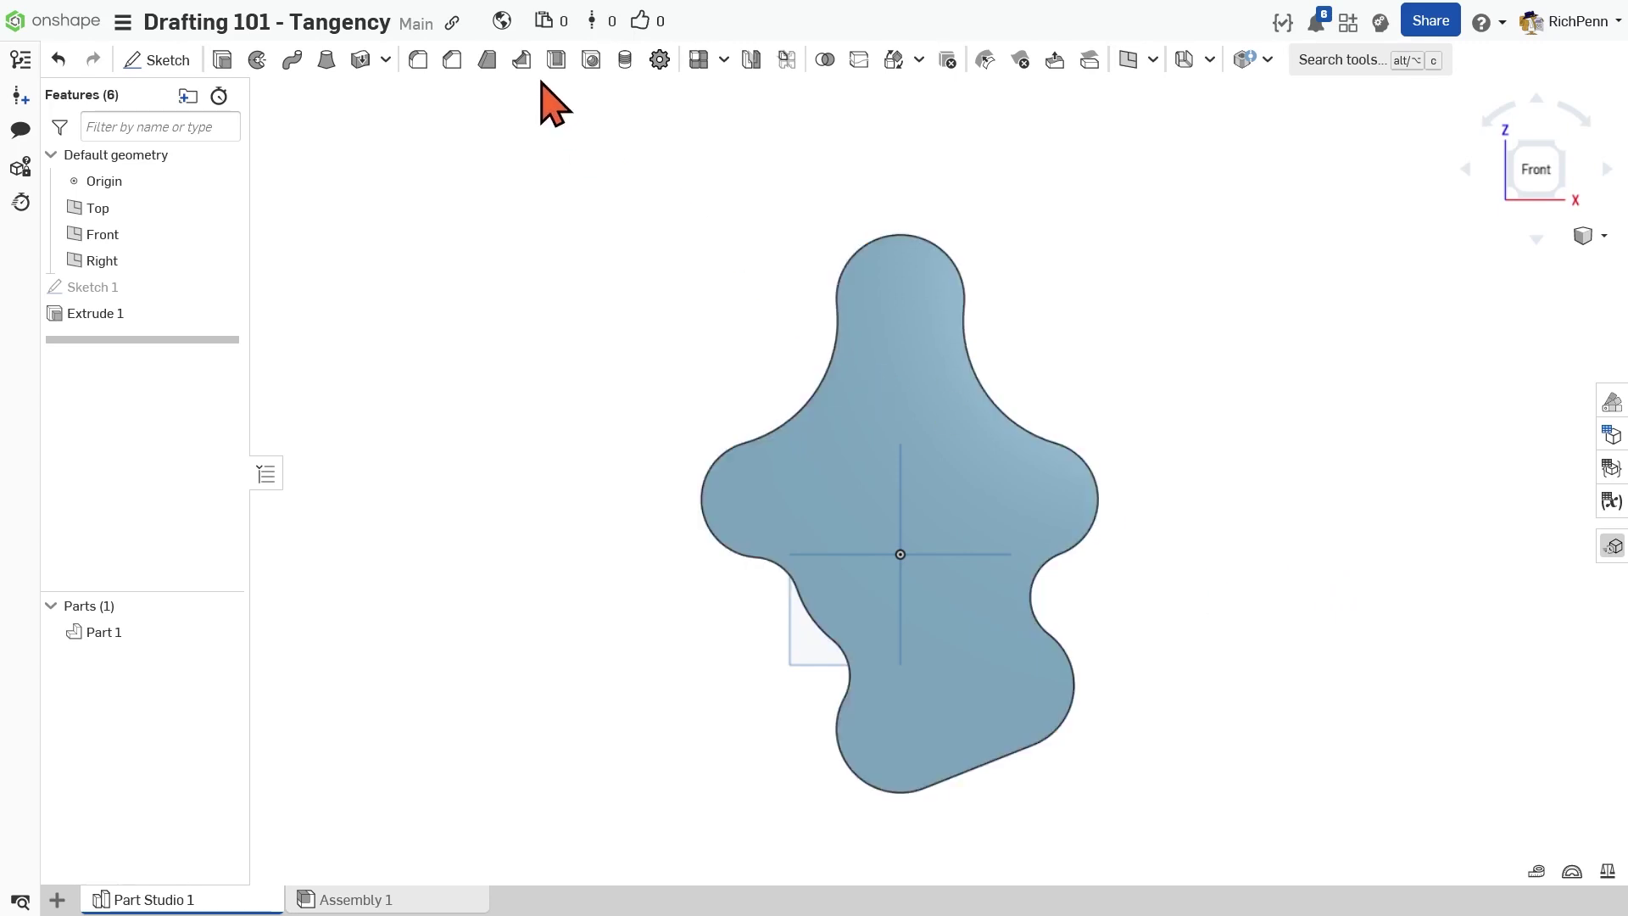
- Cut simple blind holes of 44 mm diameter, 15 mm deep, at the centers of the plate's top and lower-right lobes
click(592, 60)
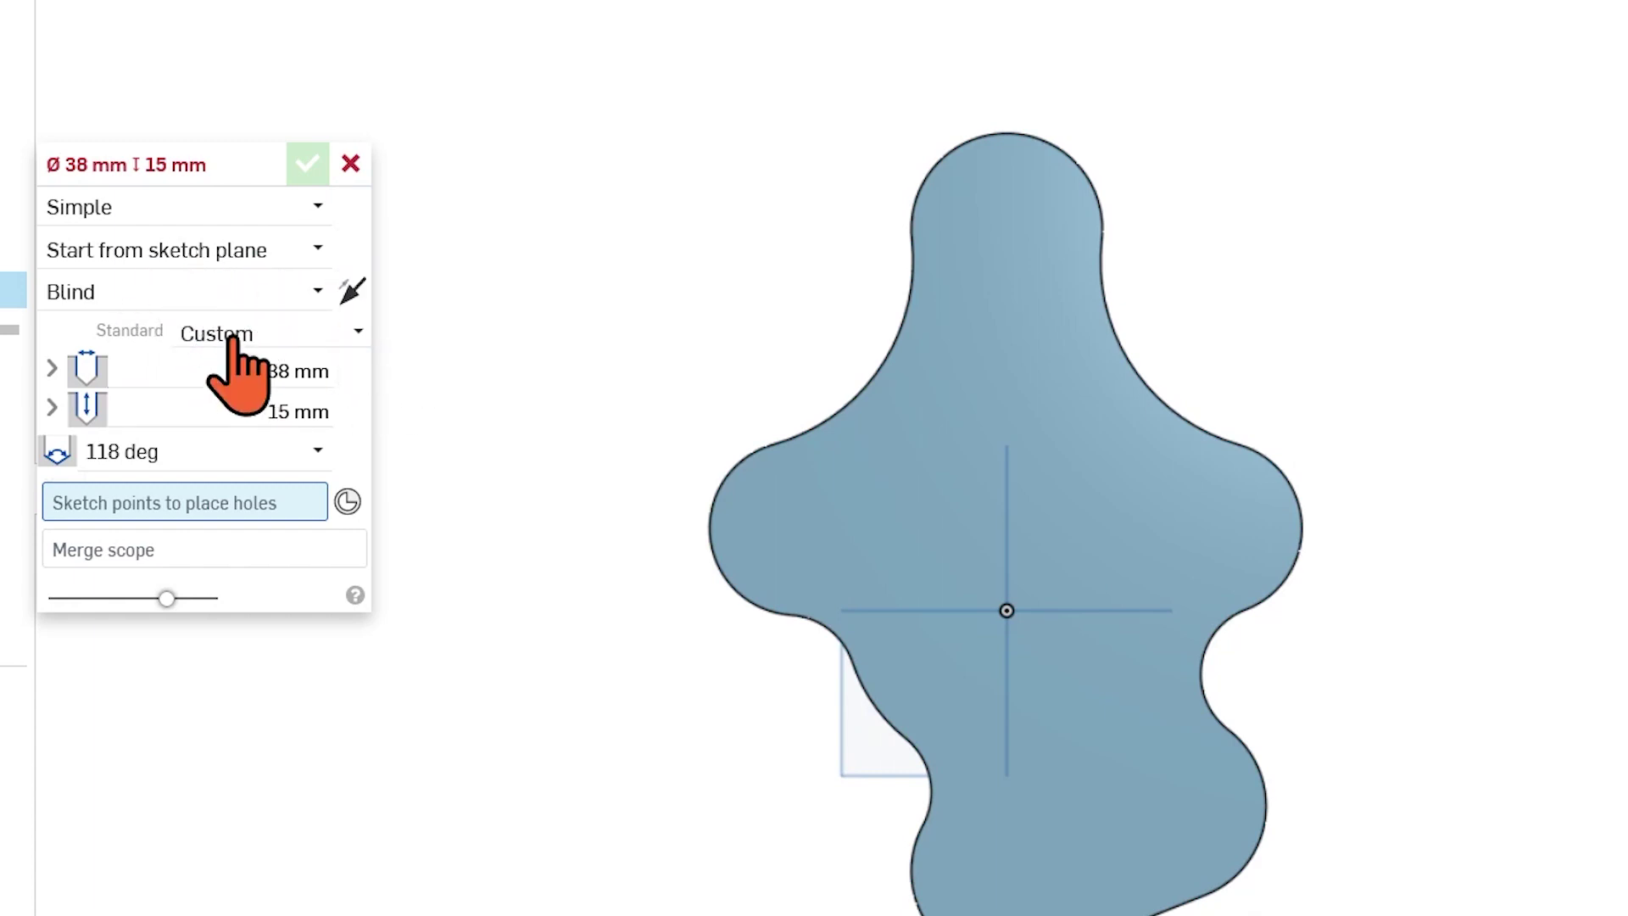
click(238, 369)
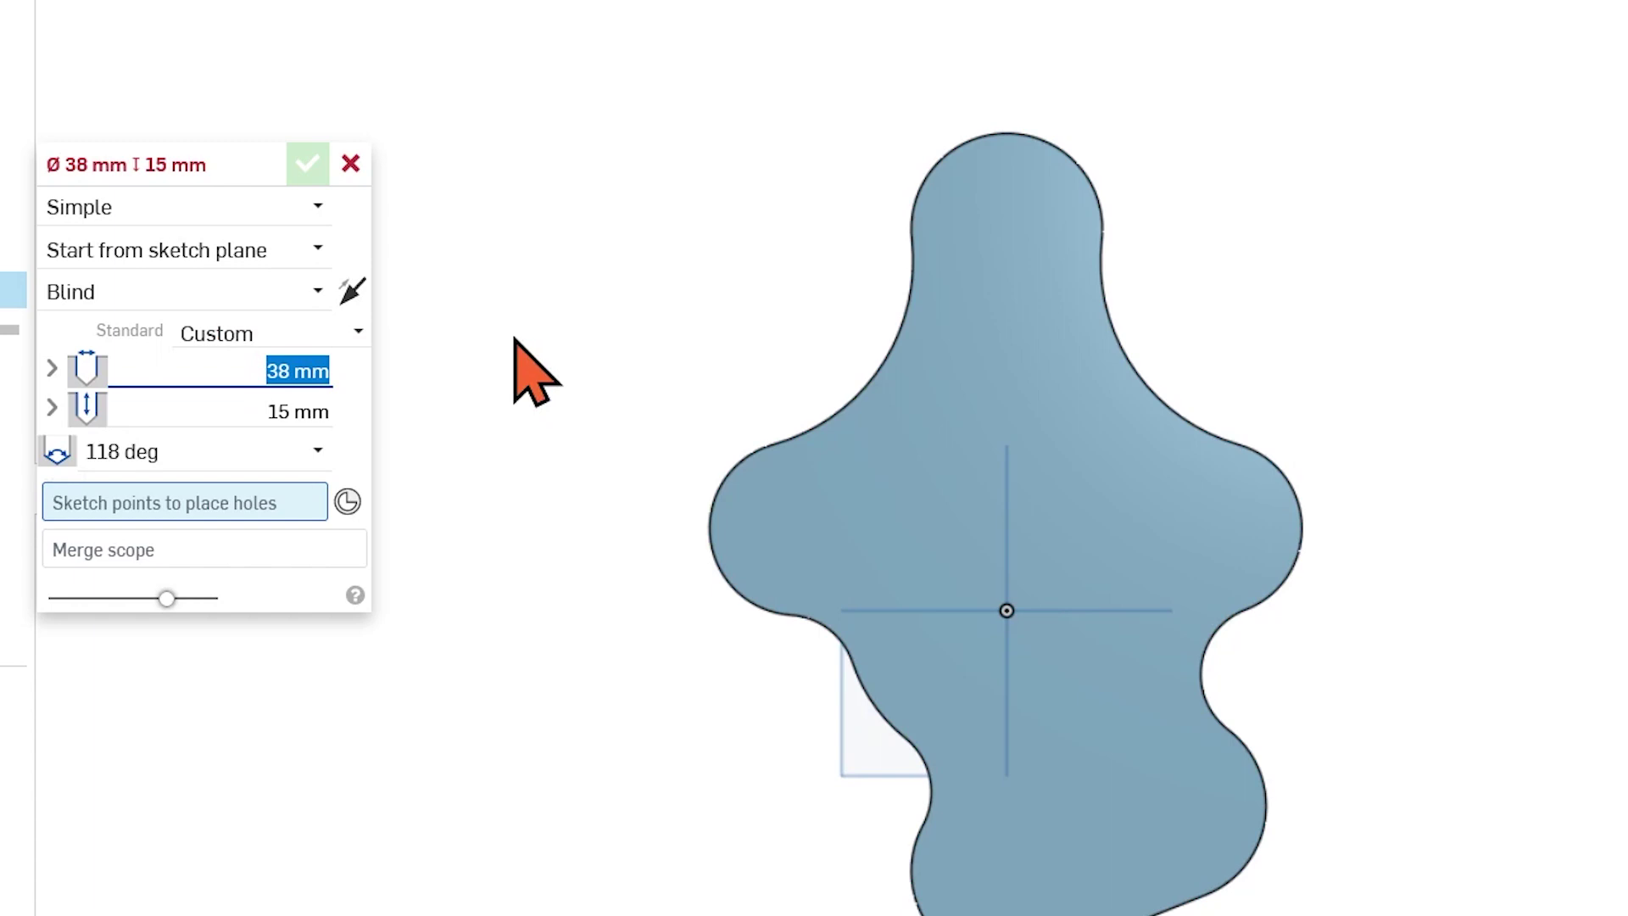
text(44)
key(Tab)
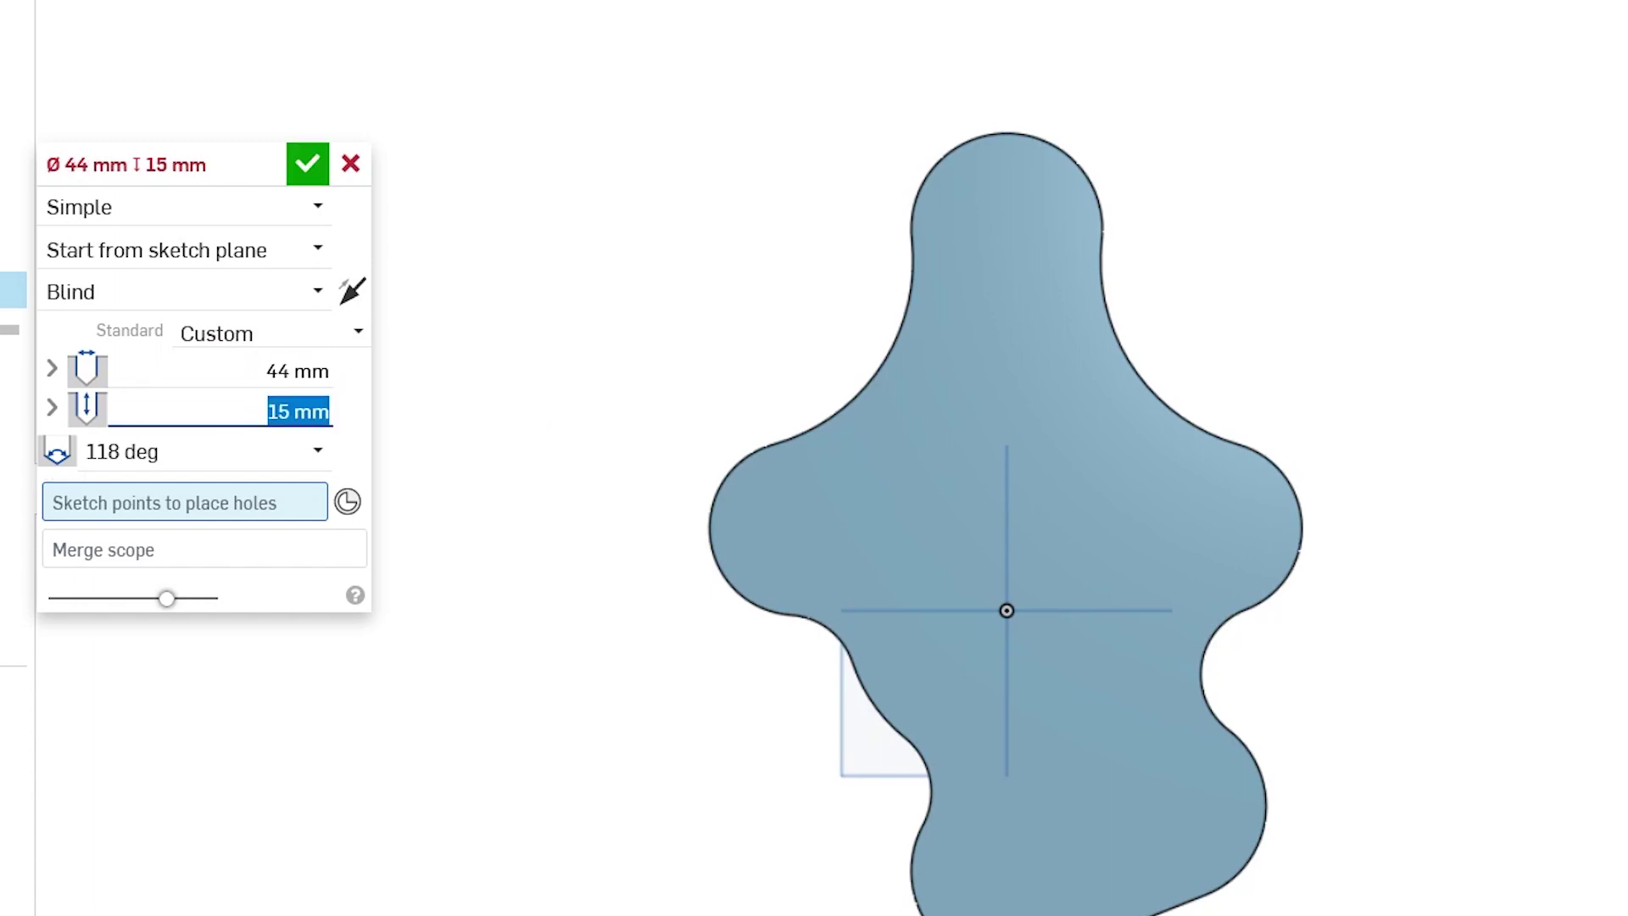
click(348, 504)
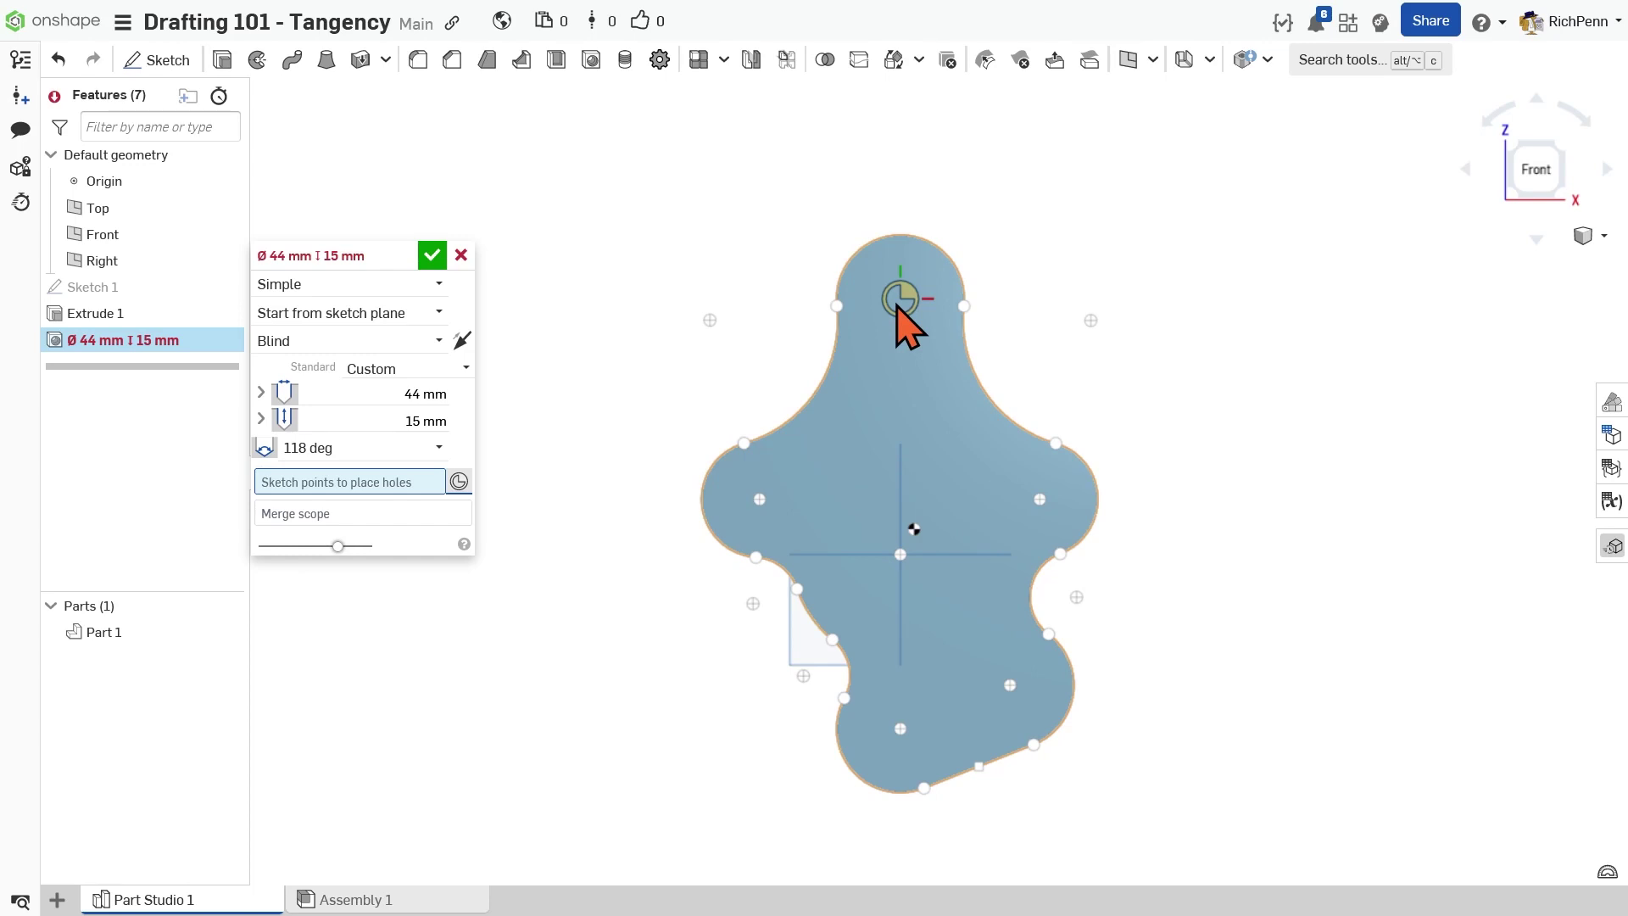
click(899, 301)
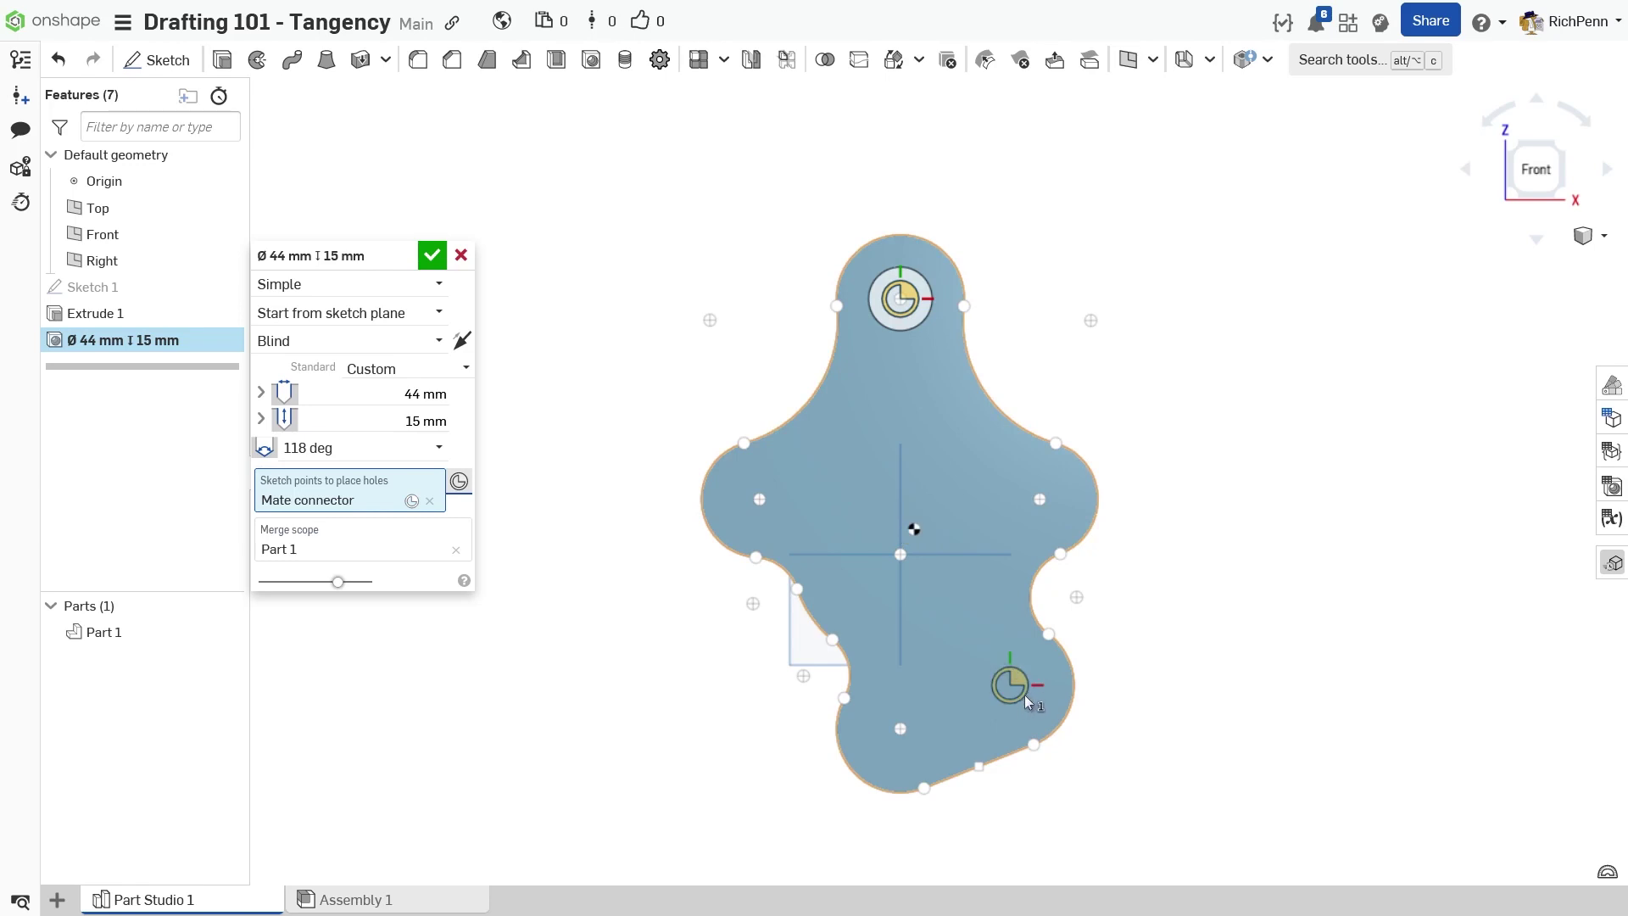
click(1023, 690)
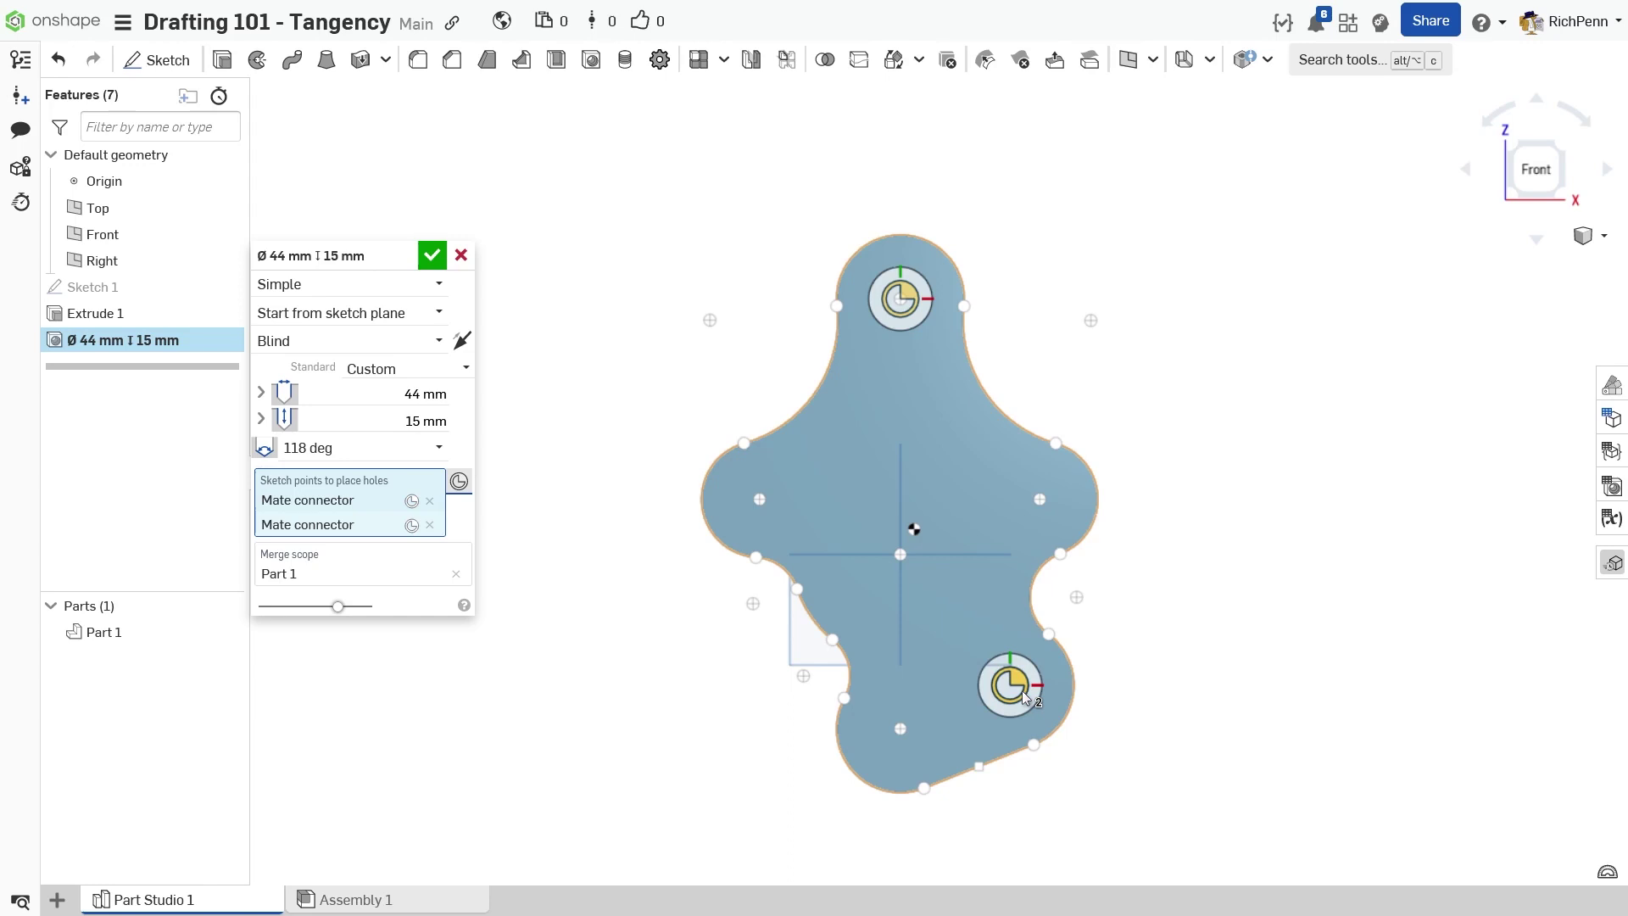
key(shift)
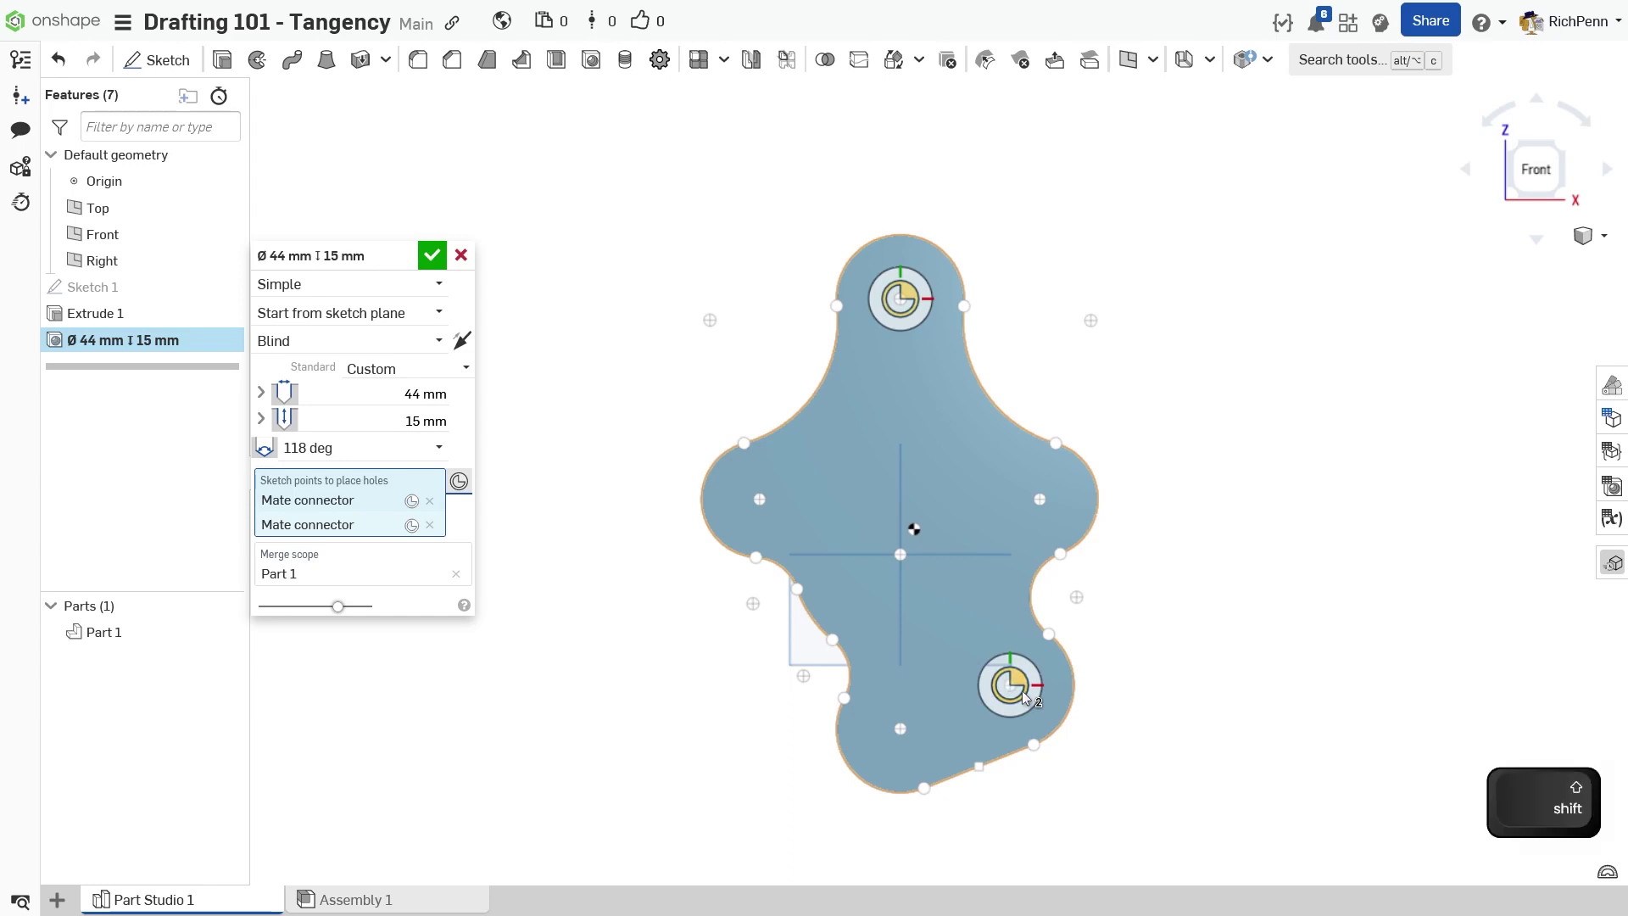
key(shift+Return)
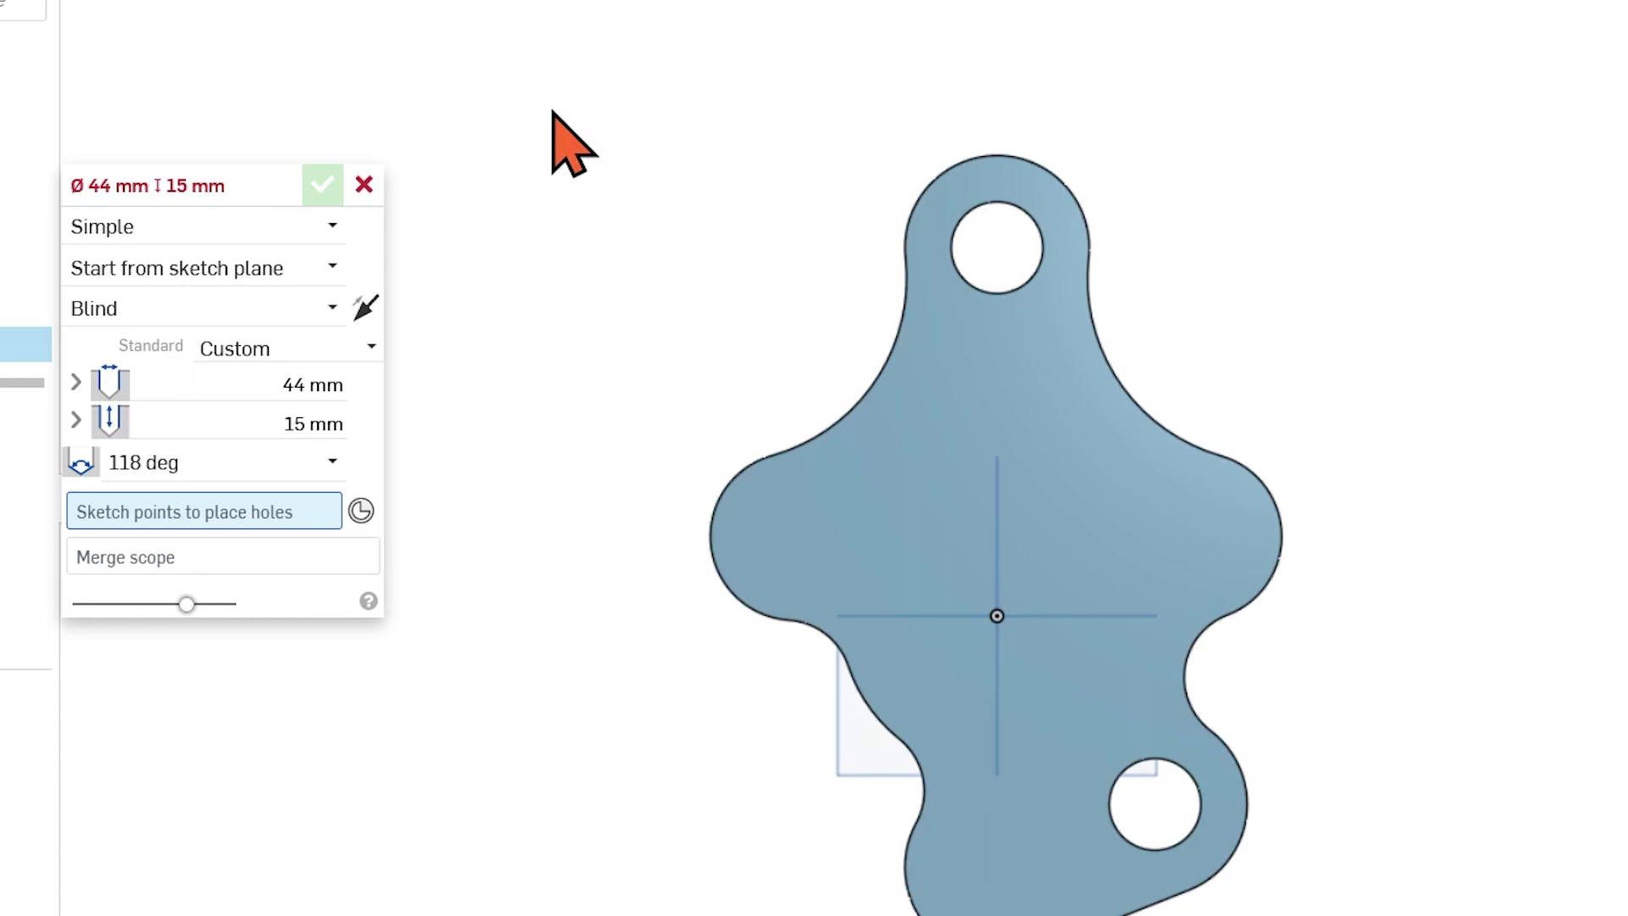
- Cut simple blind holes of 36 mm diameter, 15 mm deep, at the centers of the plate's left and right lobes
click(280, 382)
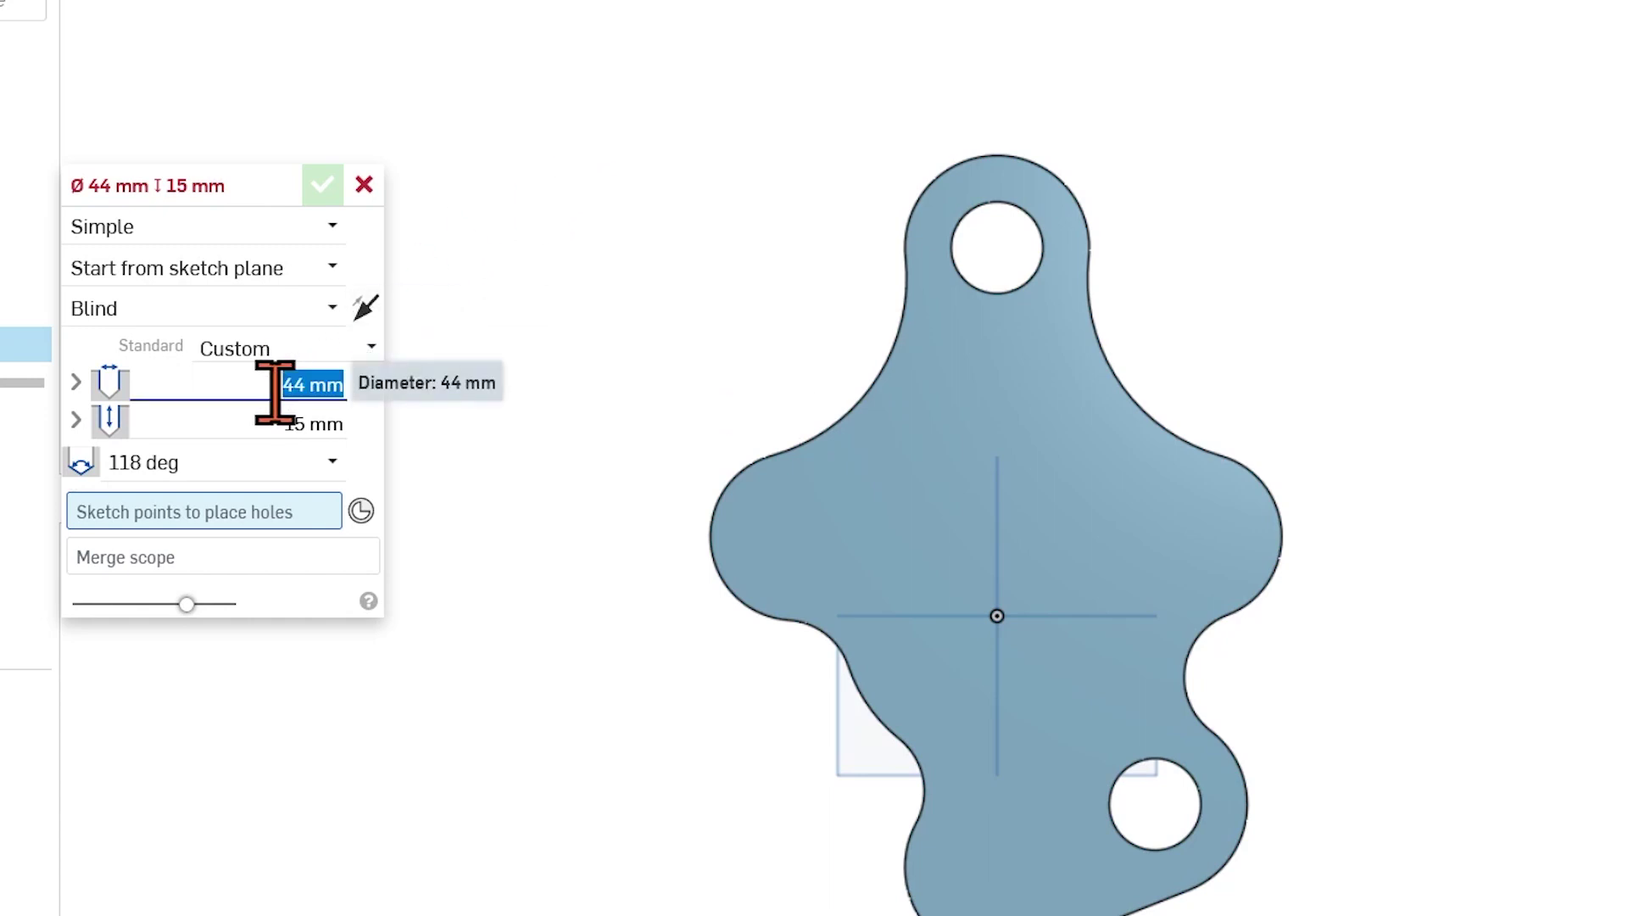
text(3)
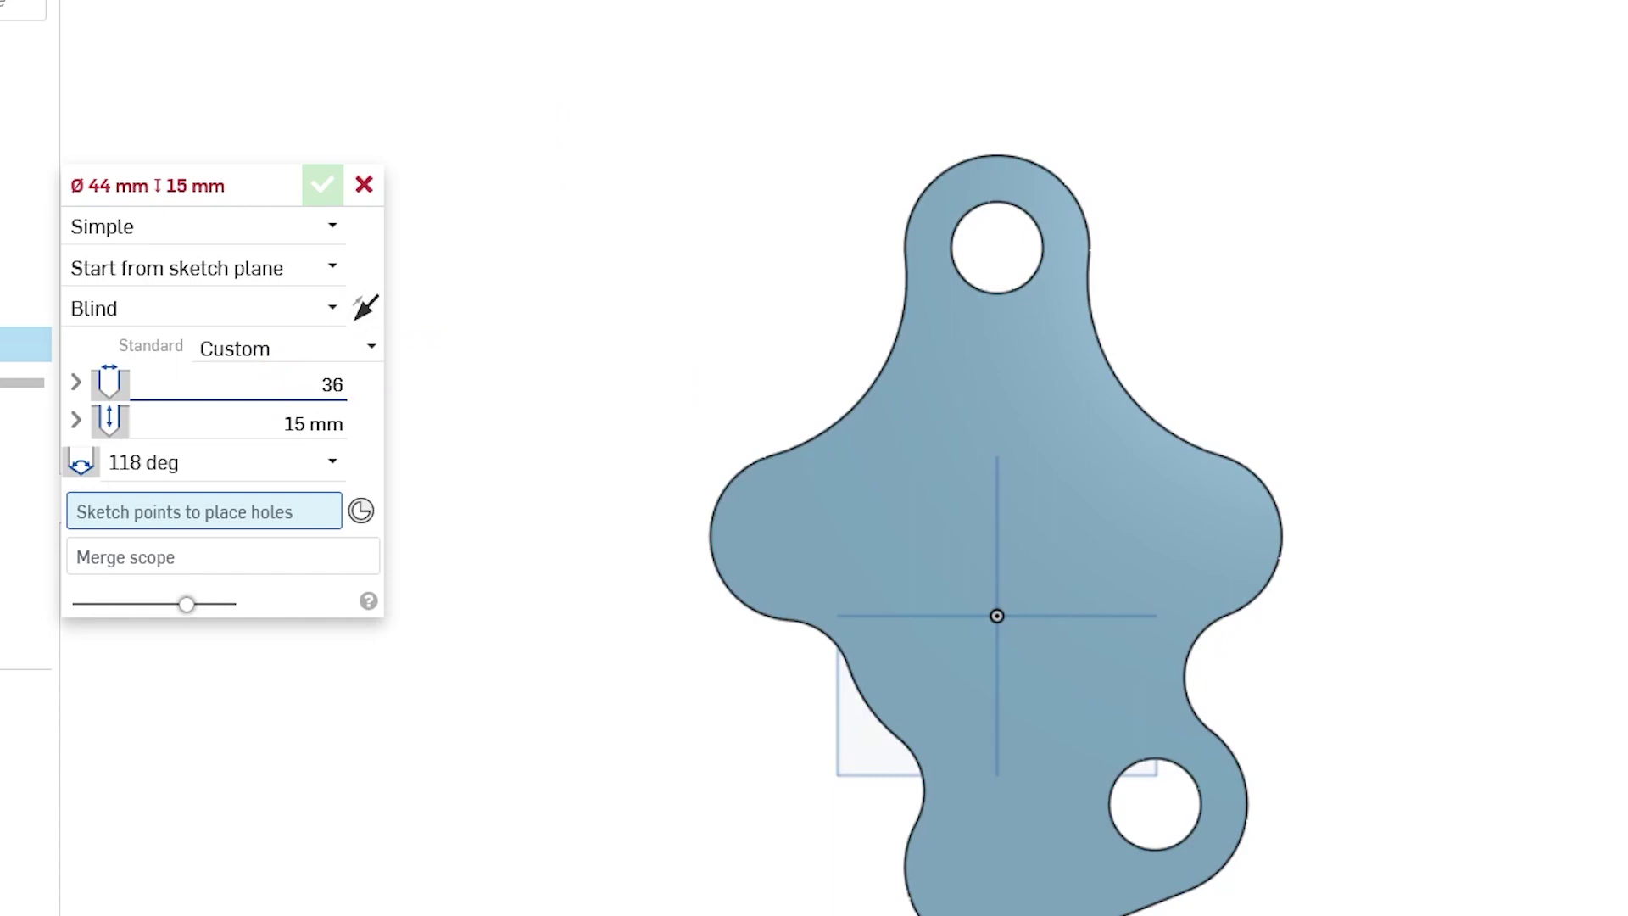
text(6)
key(Tab)
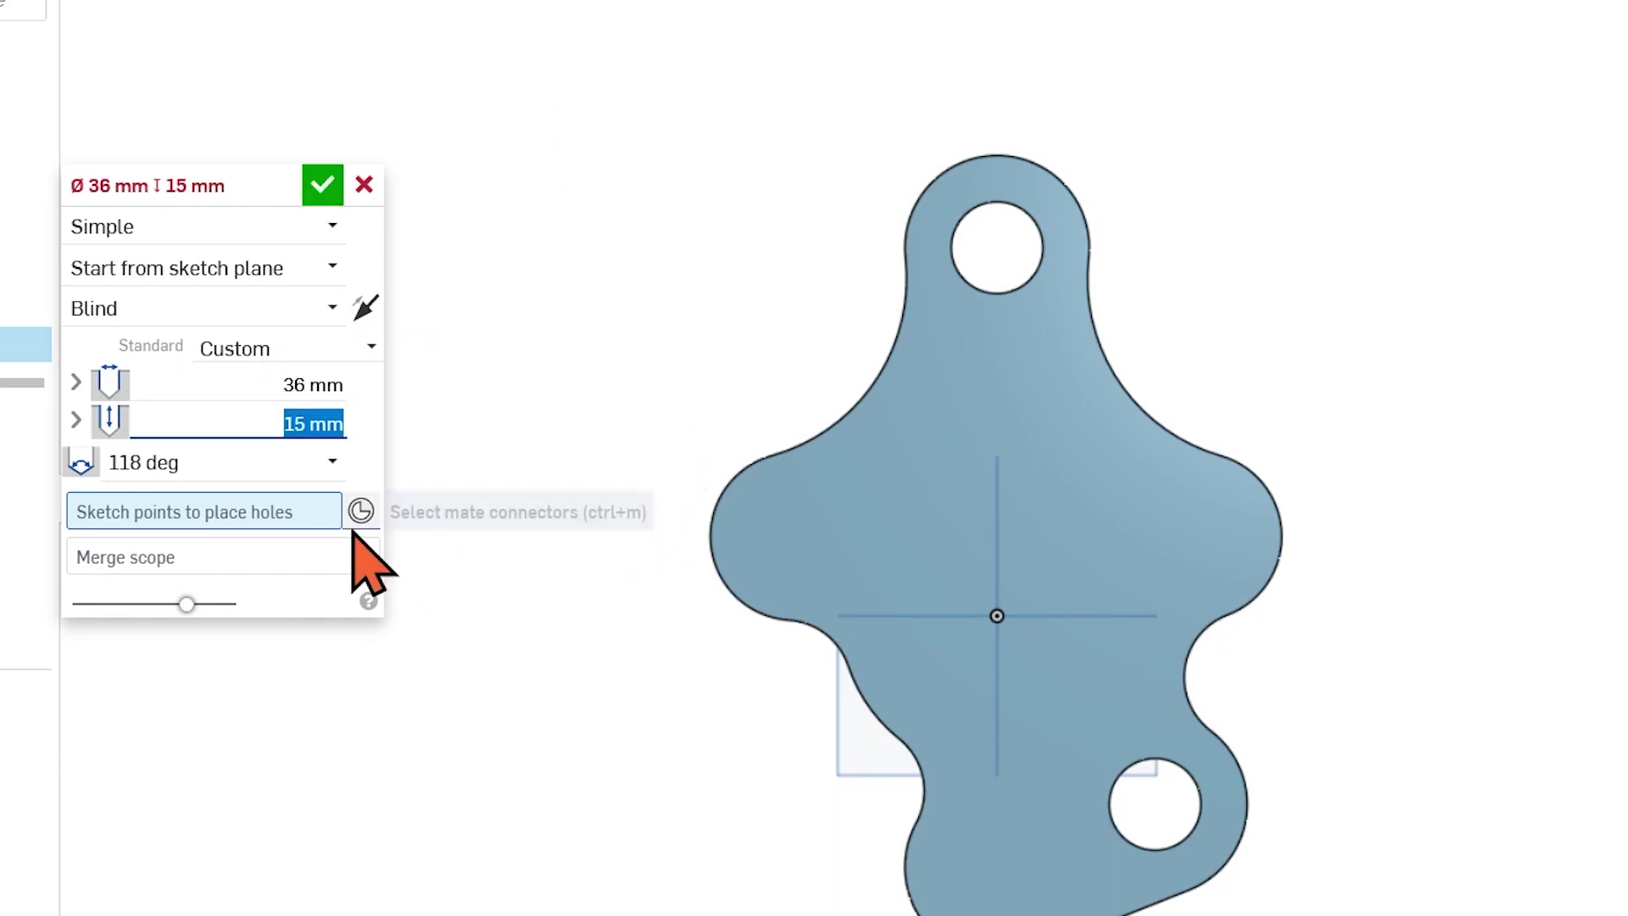
click(387, 514)
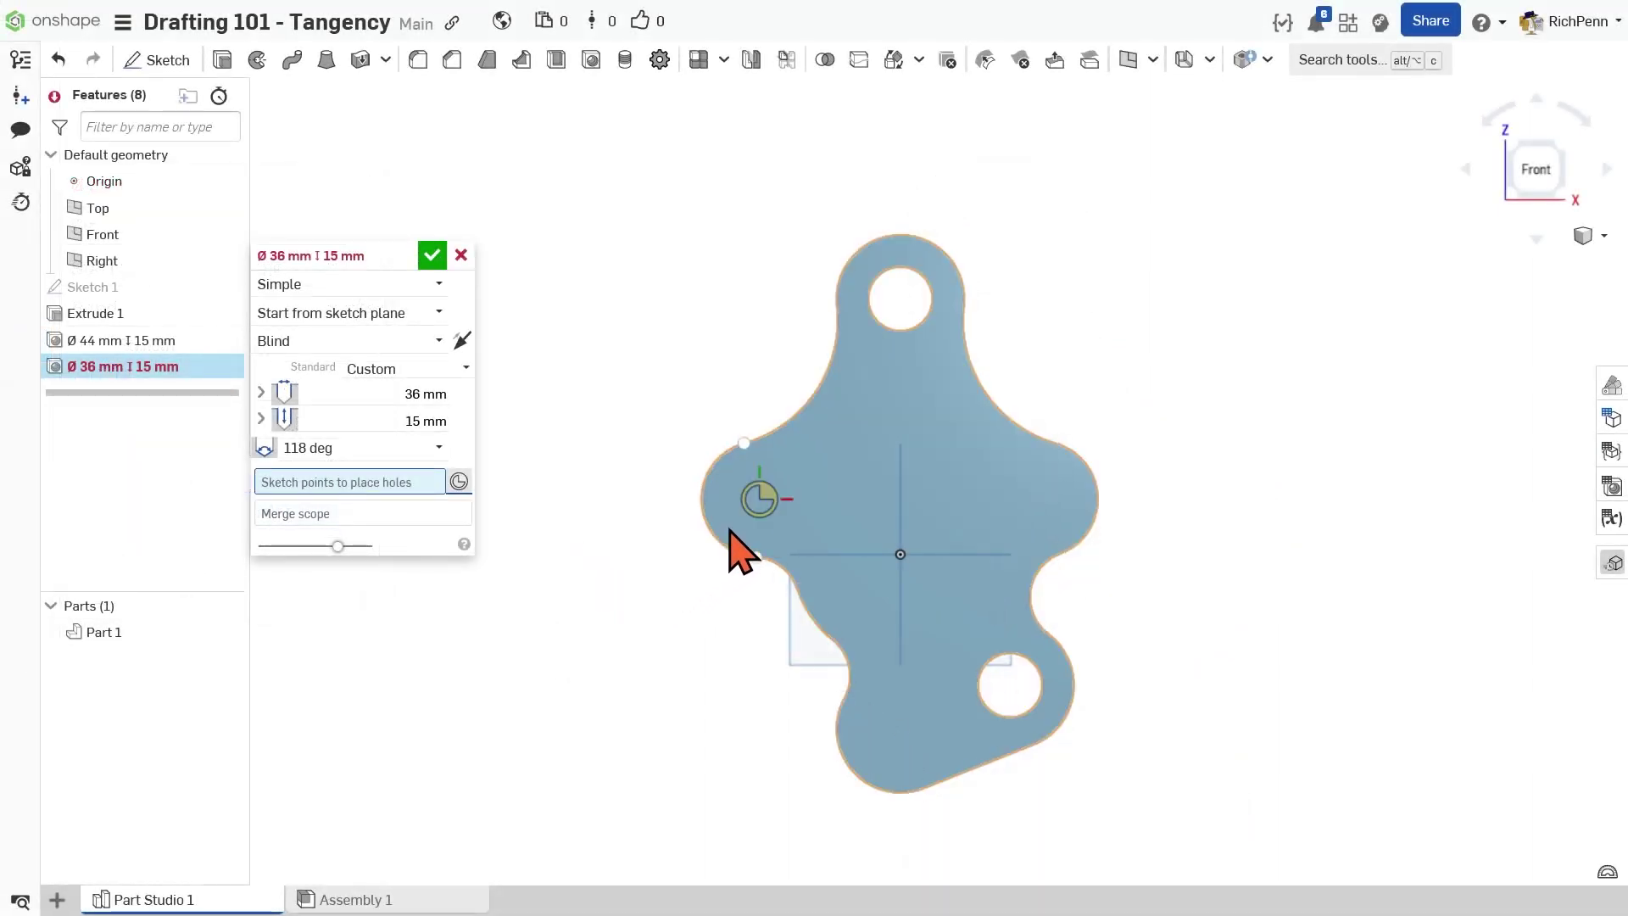
click(753, 509)
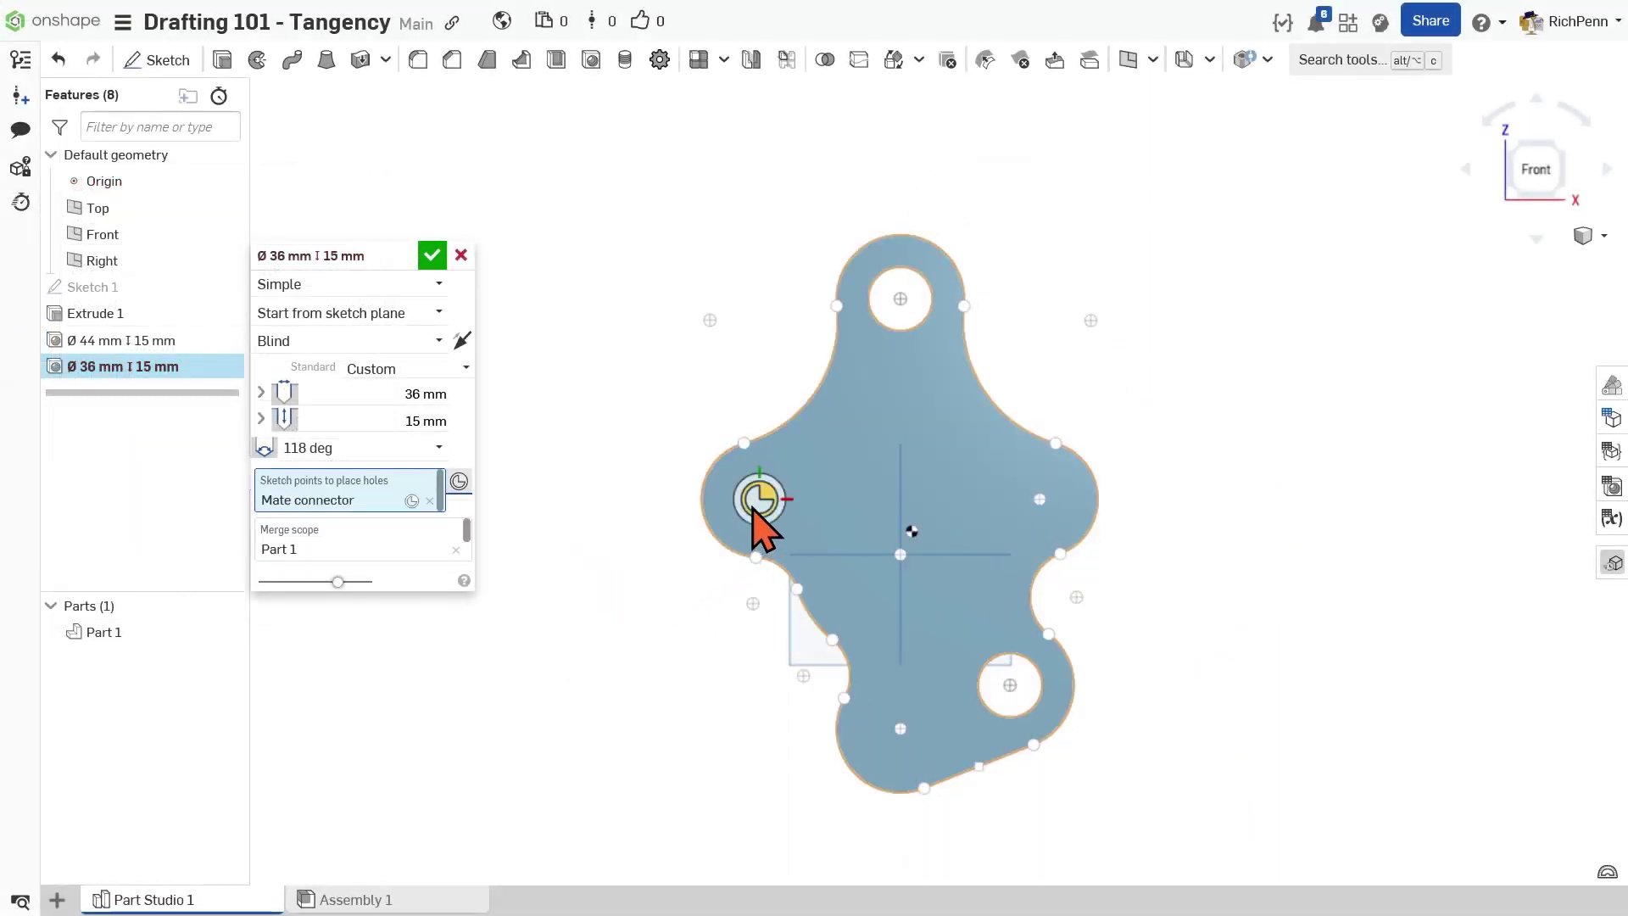
click(1042, 506)
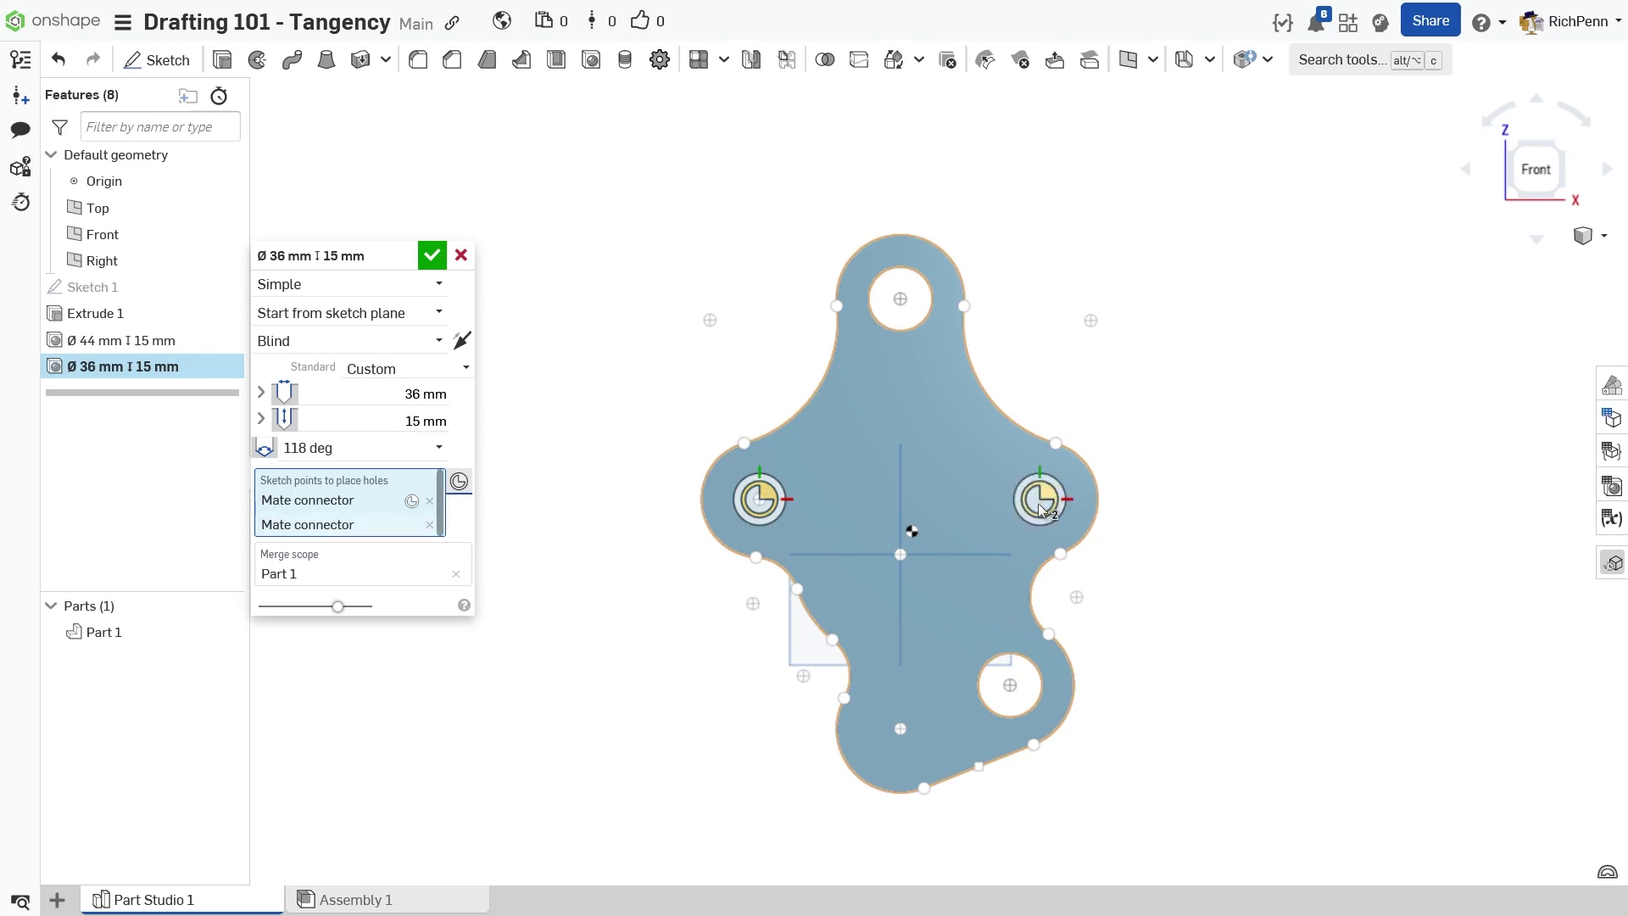
key(shift)
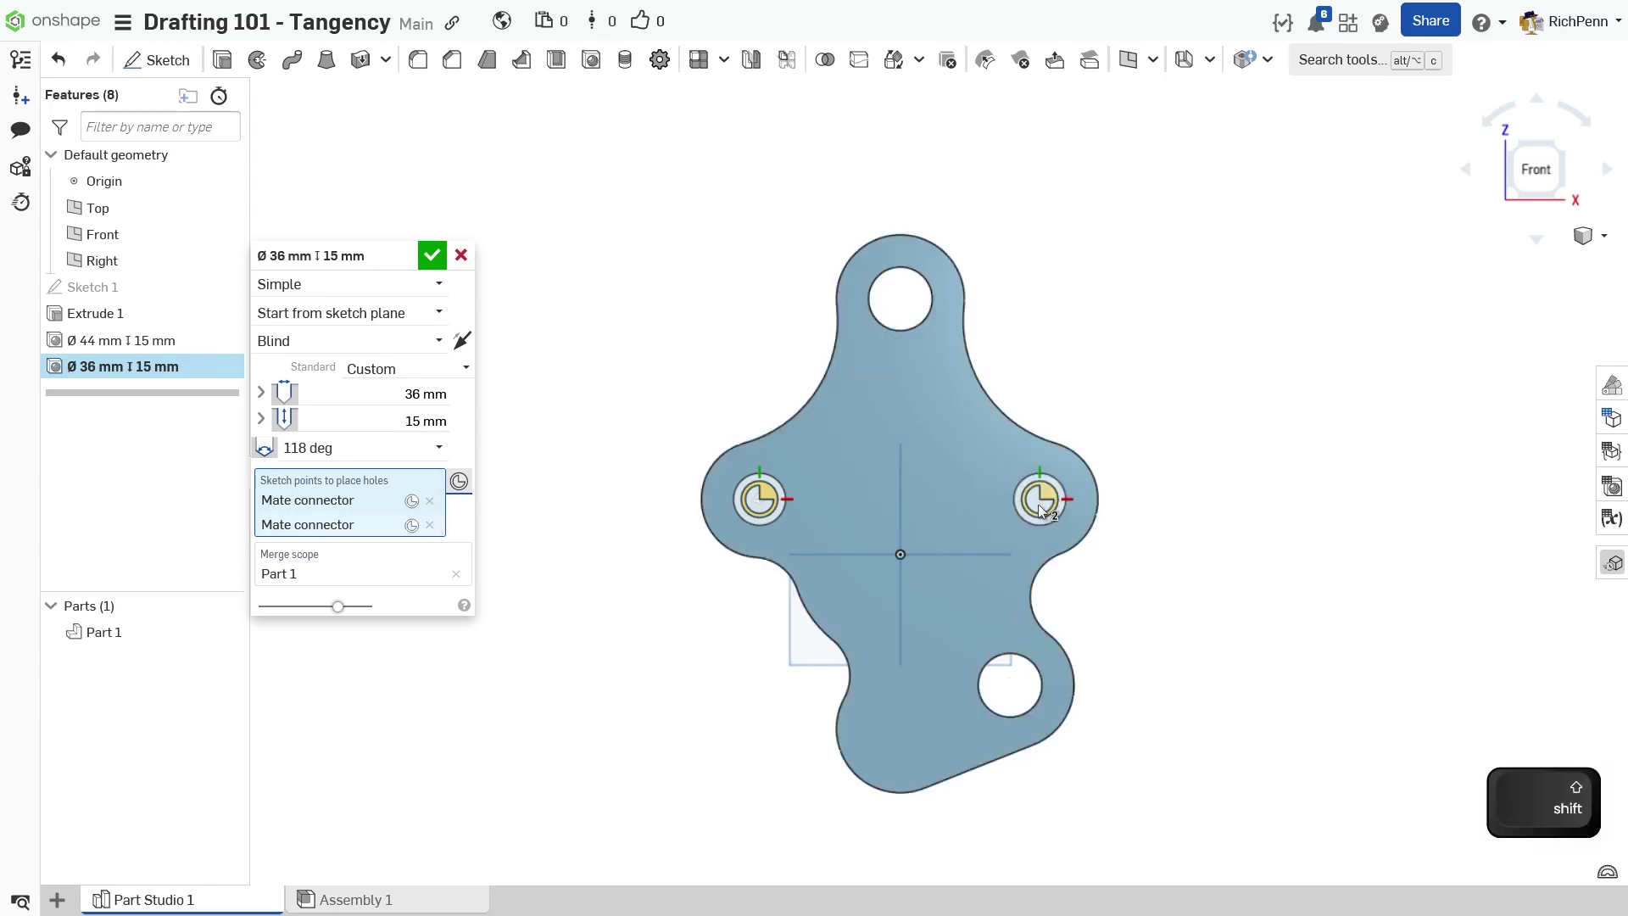
key(Return)
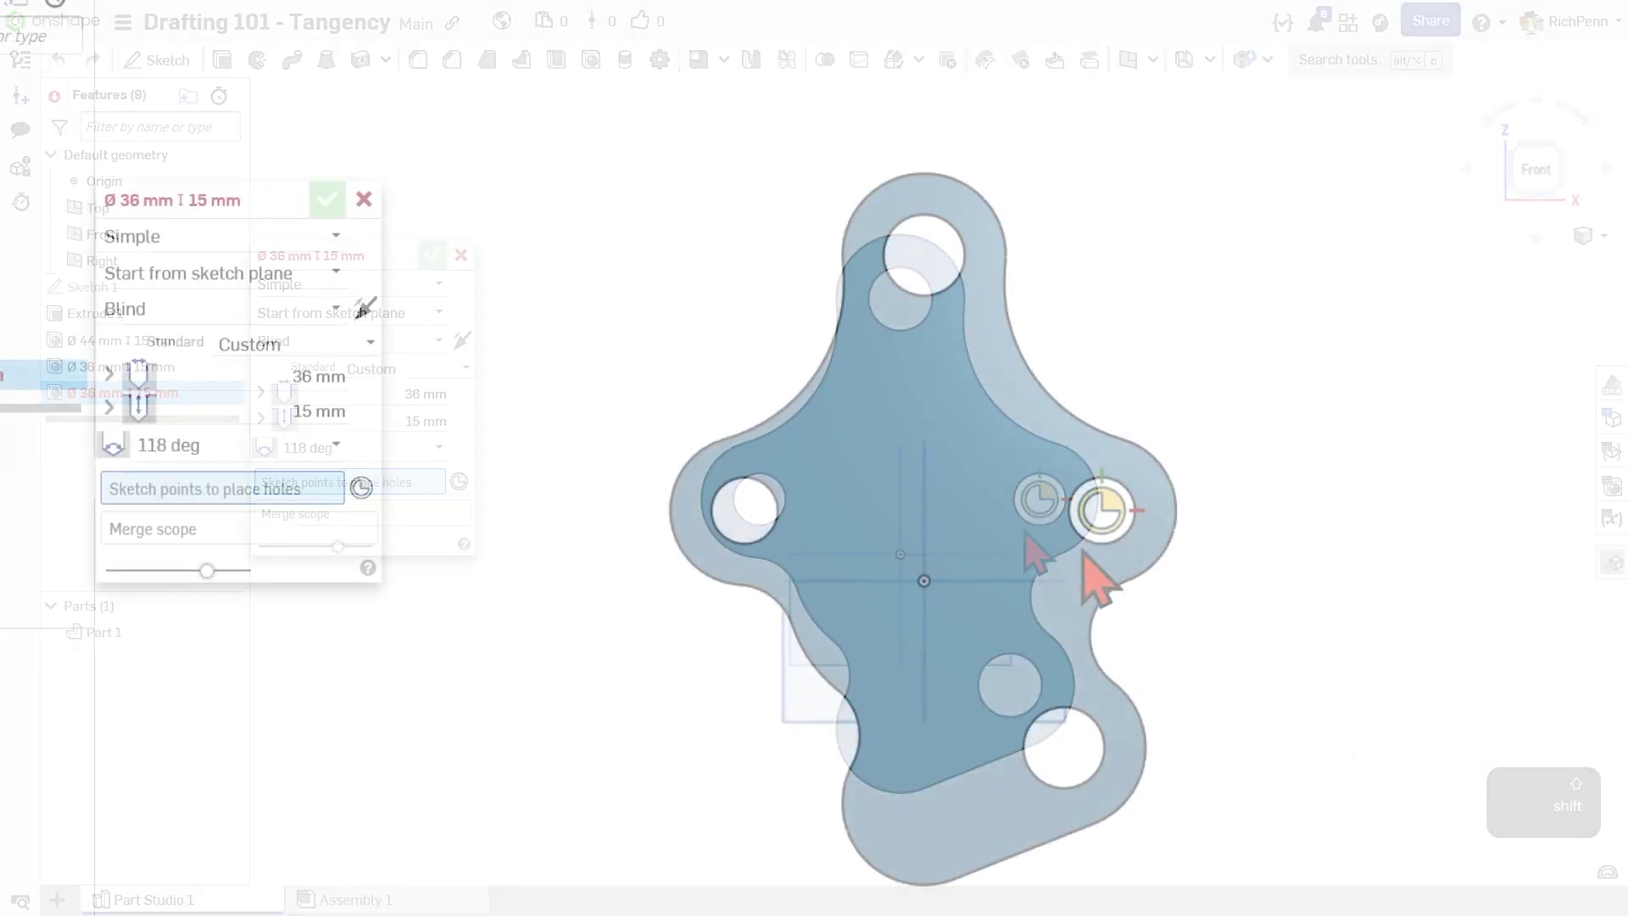
- Cut a simple blind hole of 38 mm diameter, 15 mm deep, at the center of the plate's bottommost lobe
click(259, 369)
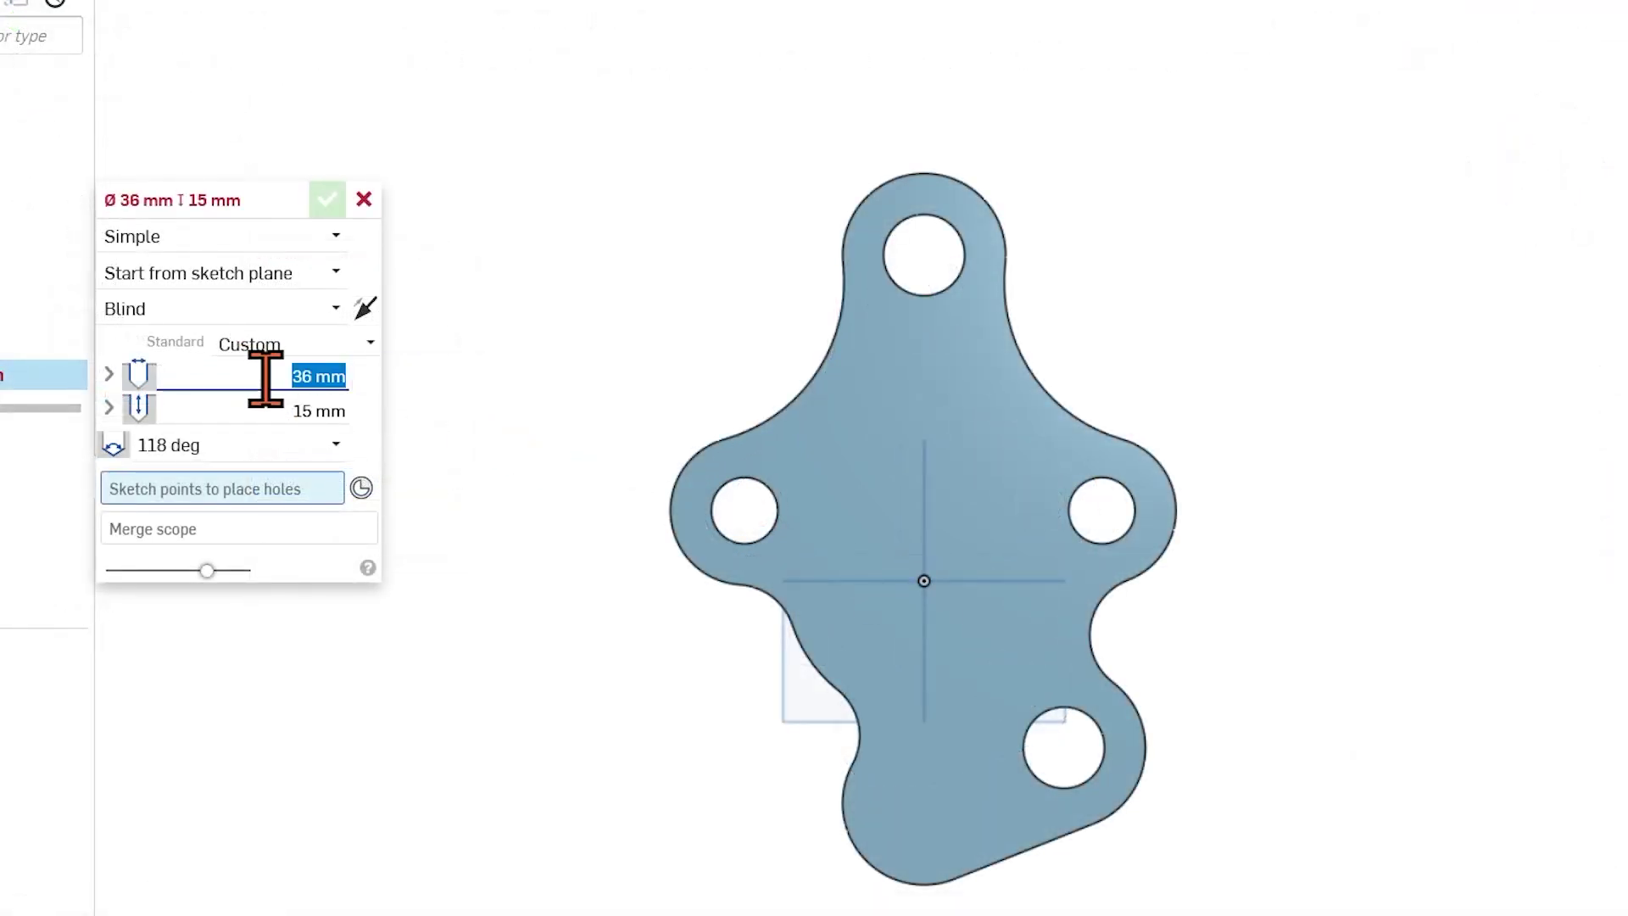
text(3)
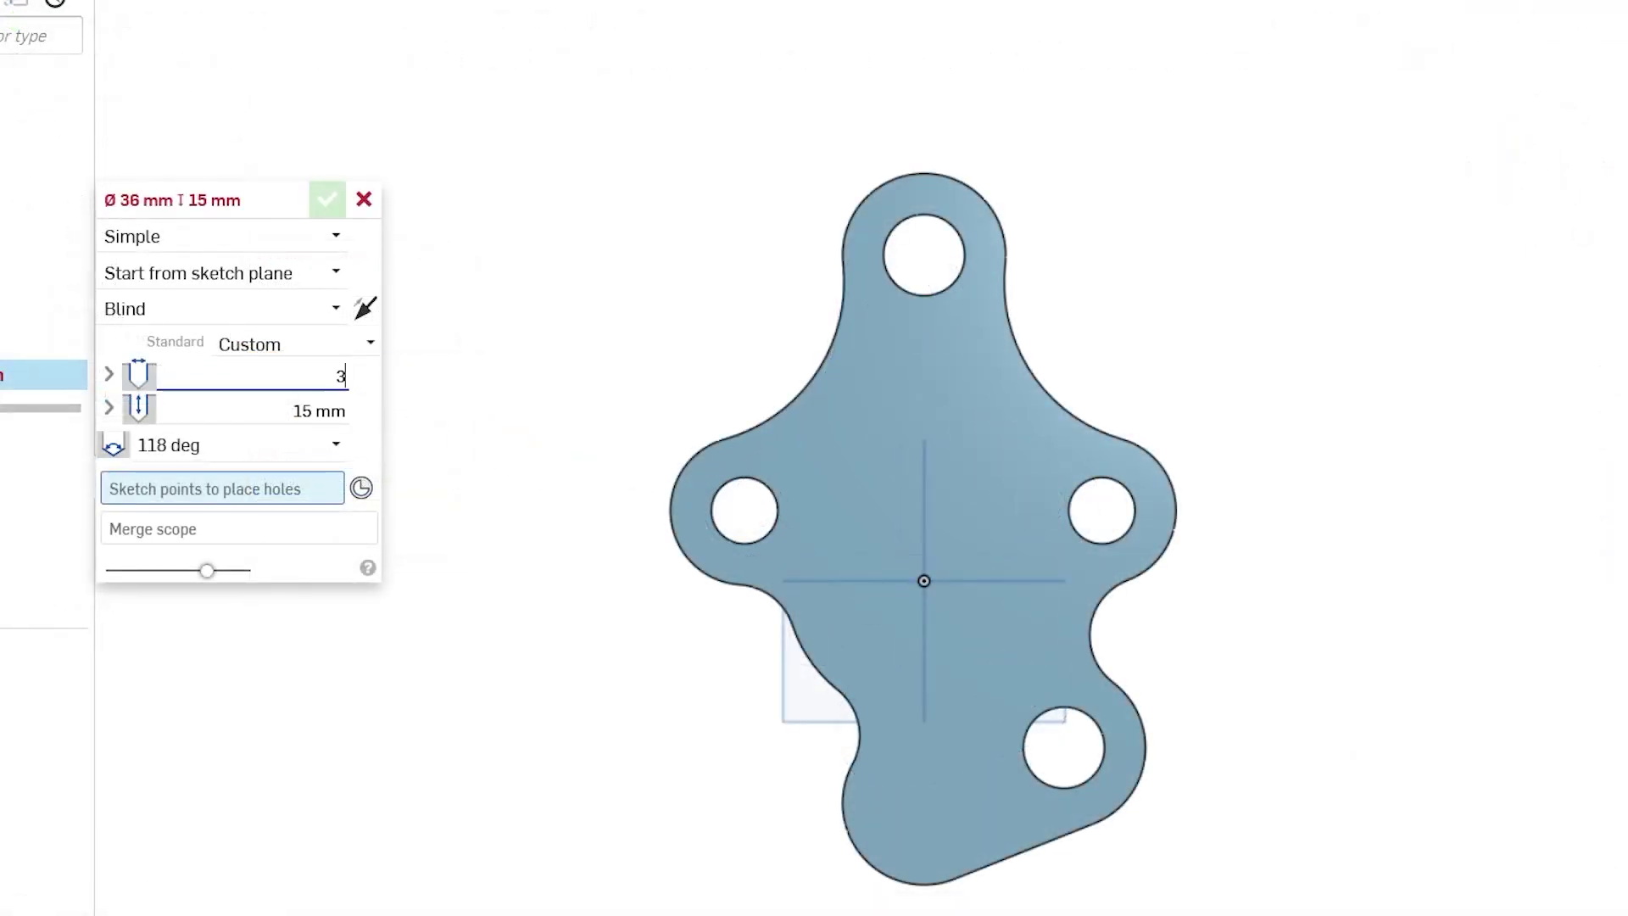
text(8)
key(Tab)
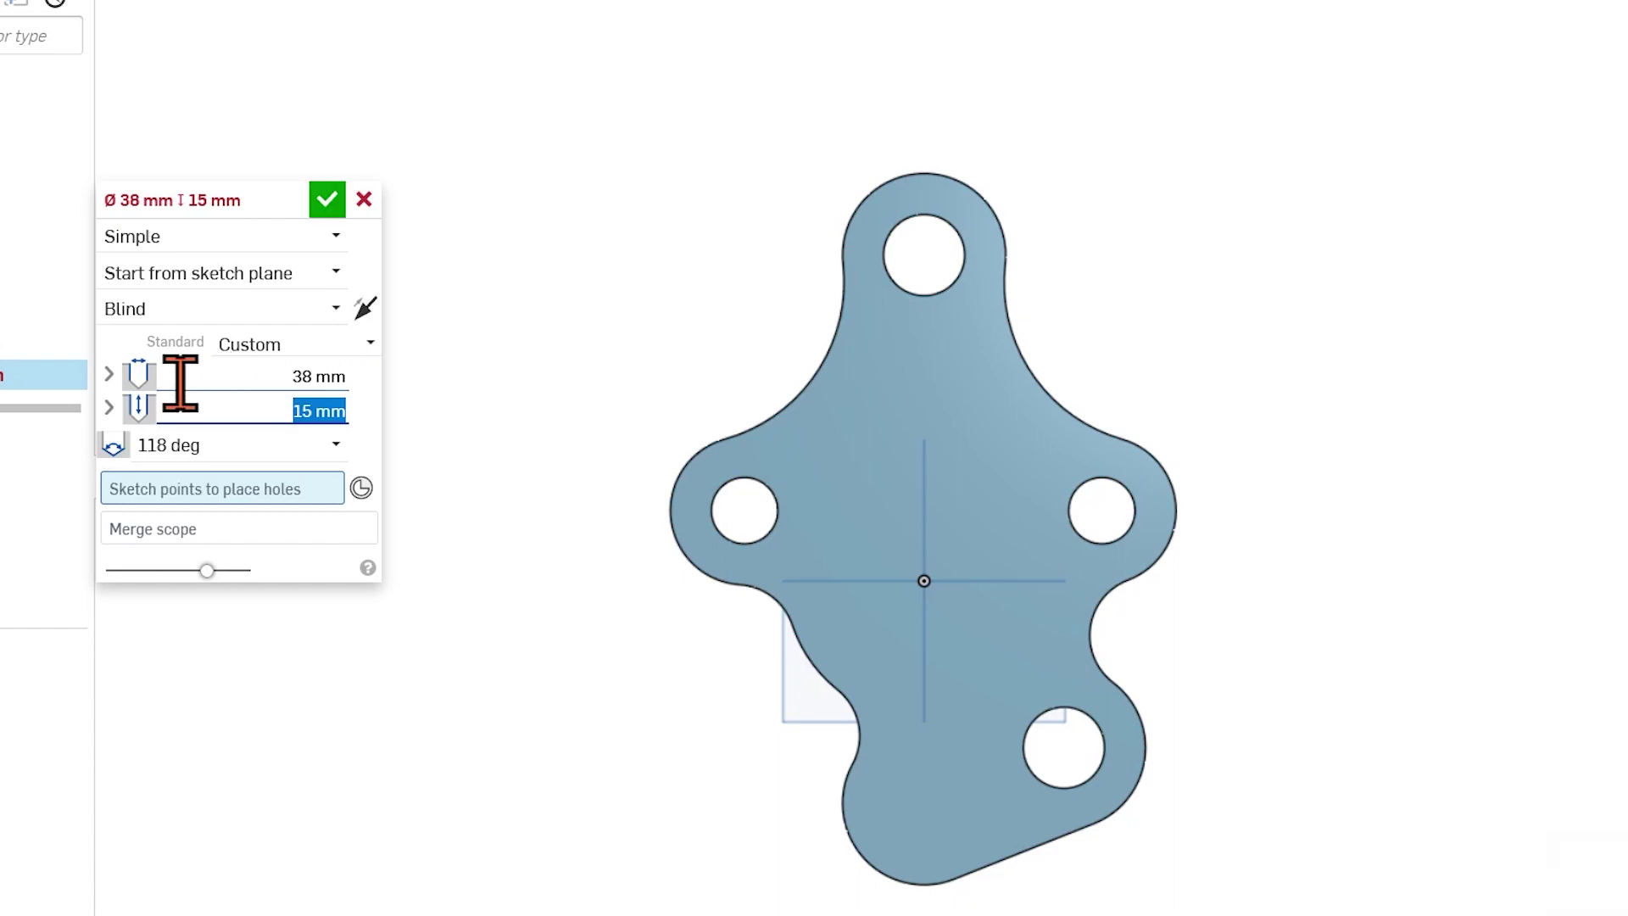
click(363, 491)
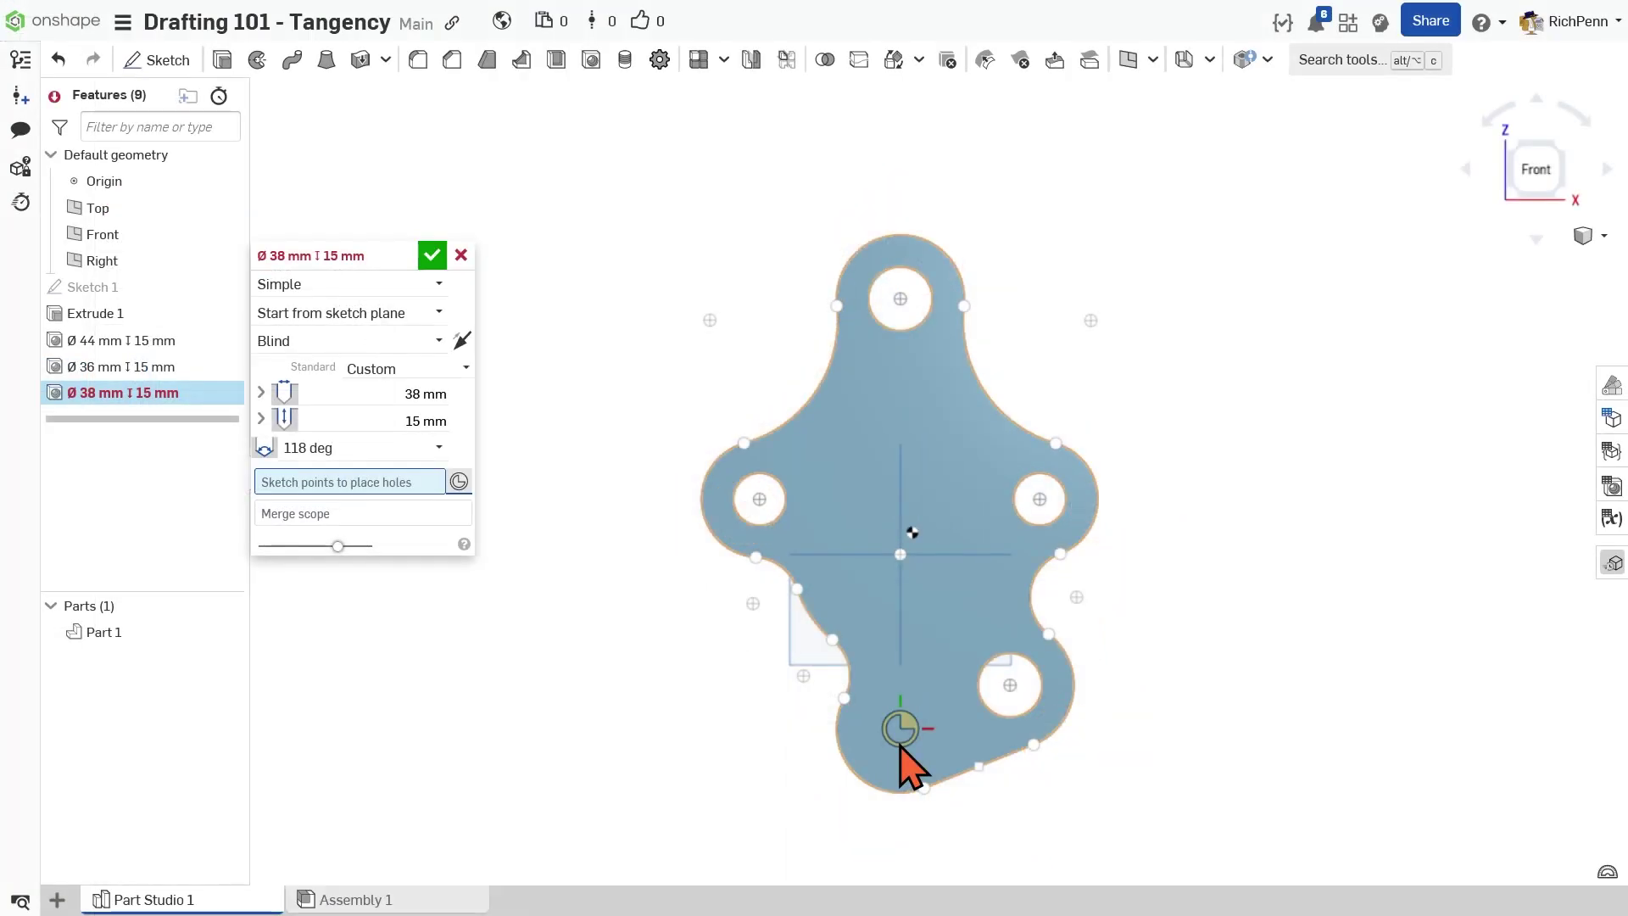
click(901, 745)
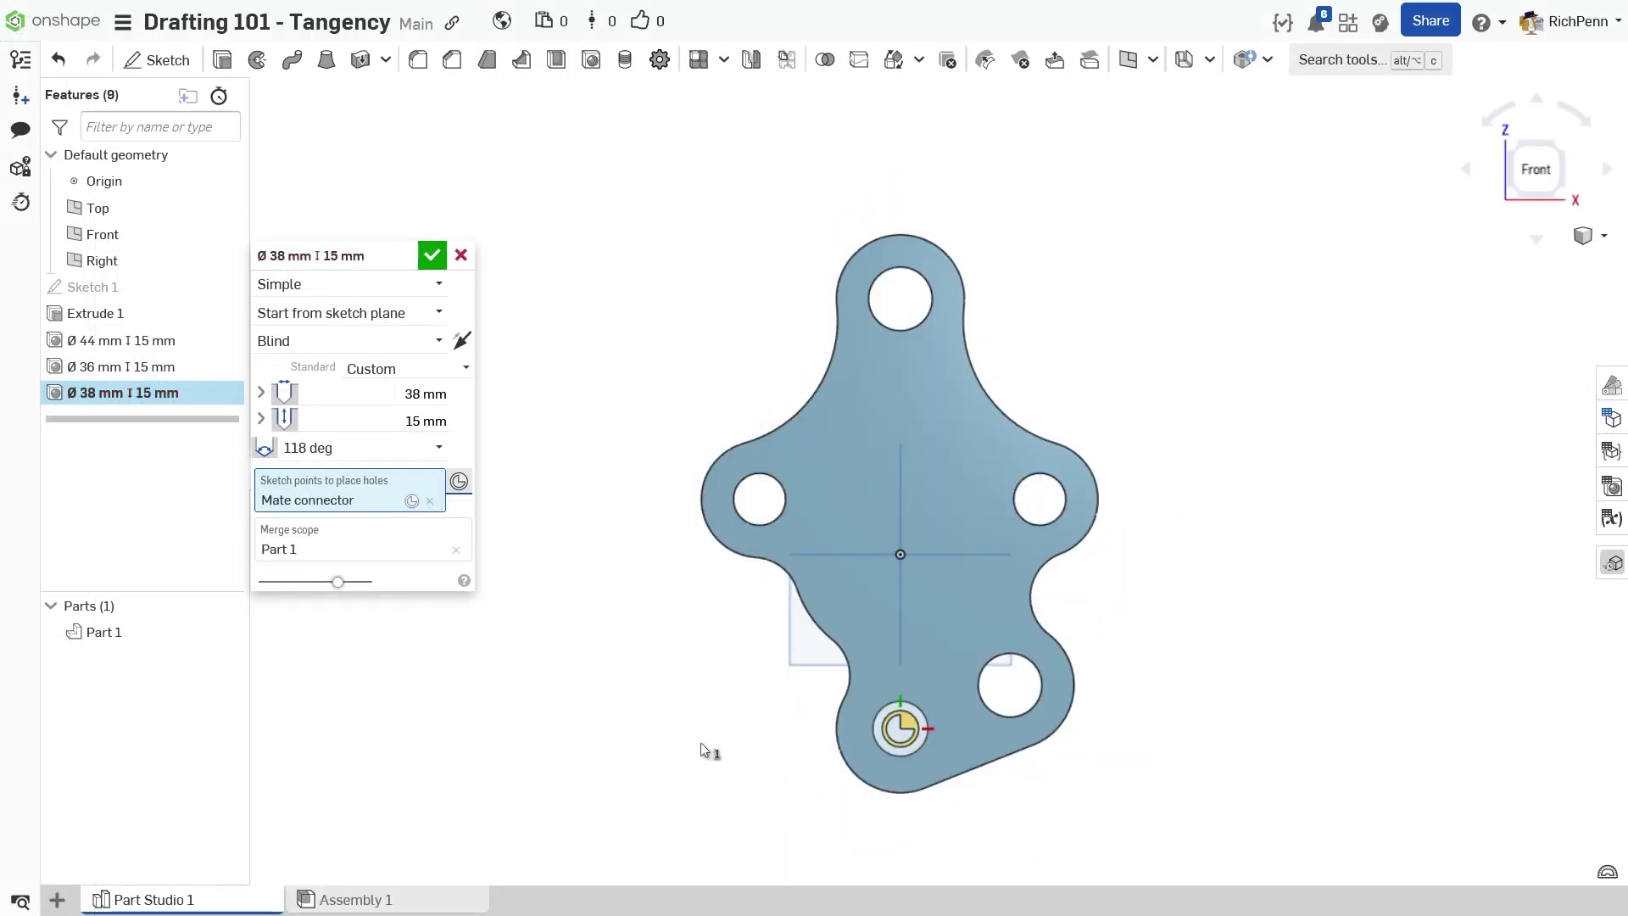
key(shift)
key(shift+Return)
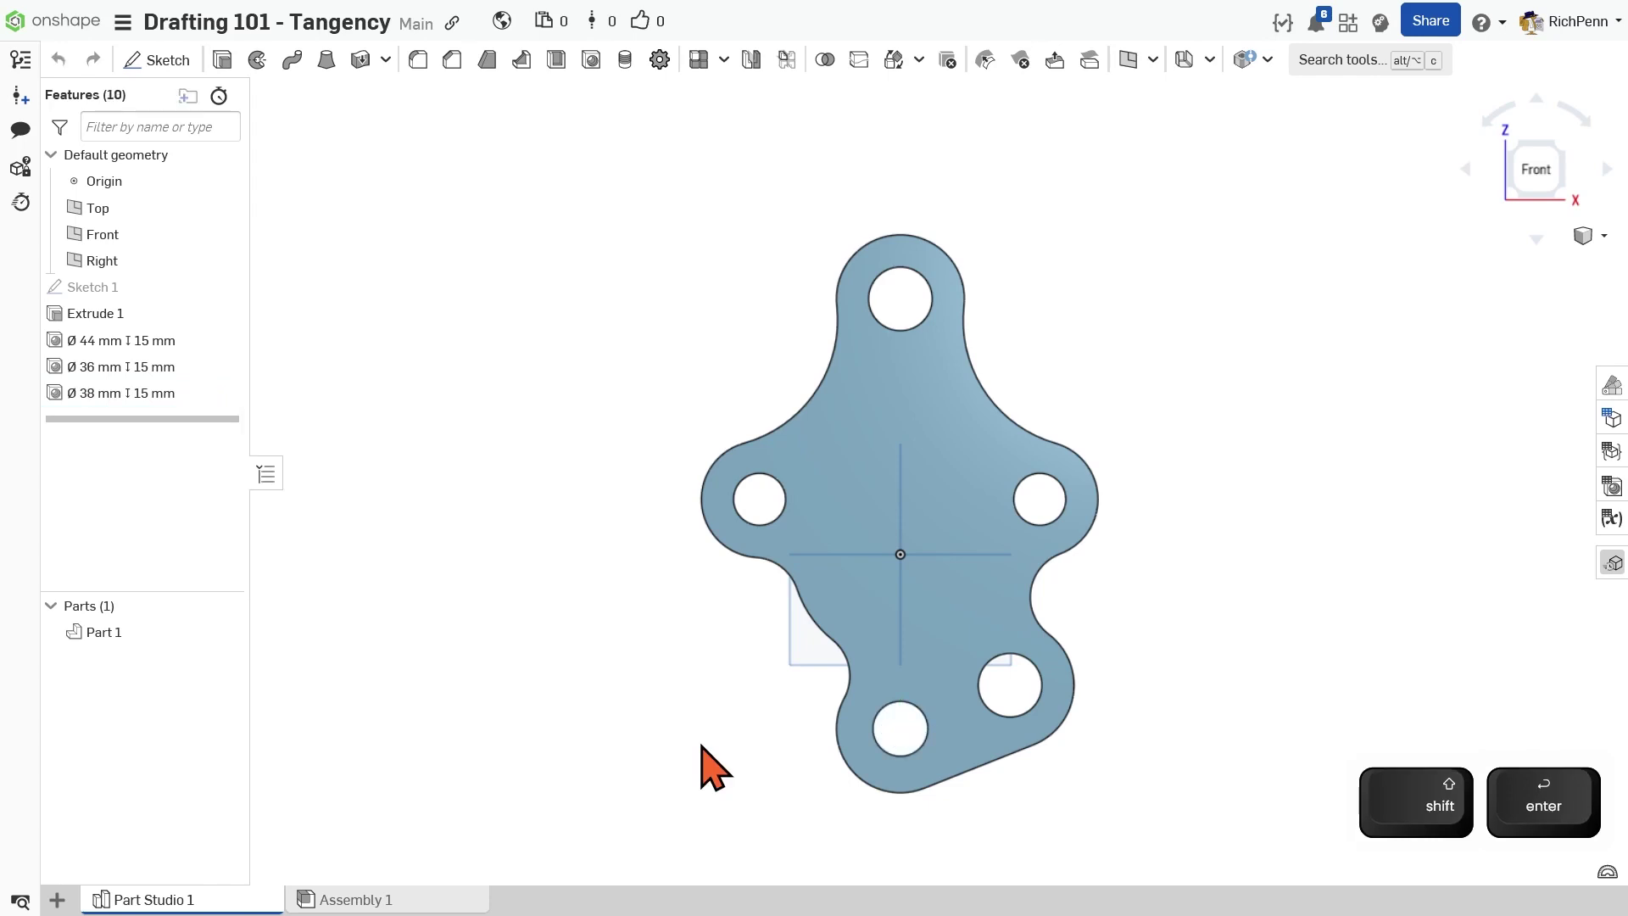
- Cut a simple blind hole of 56 mm diameter, 15 mm deep, through the middle of the plate at the origin
click(387, 393)
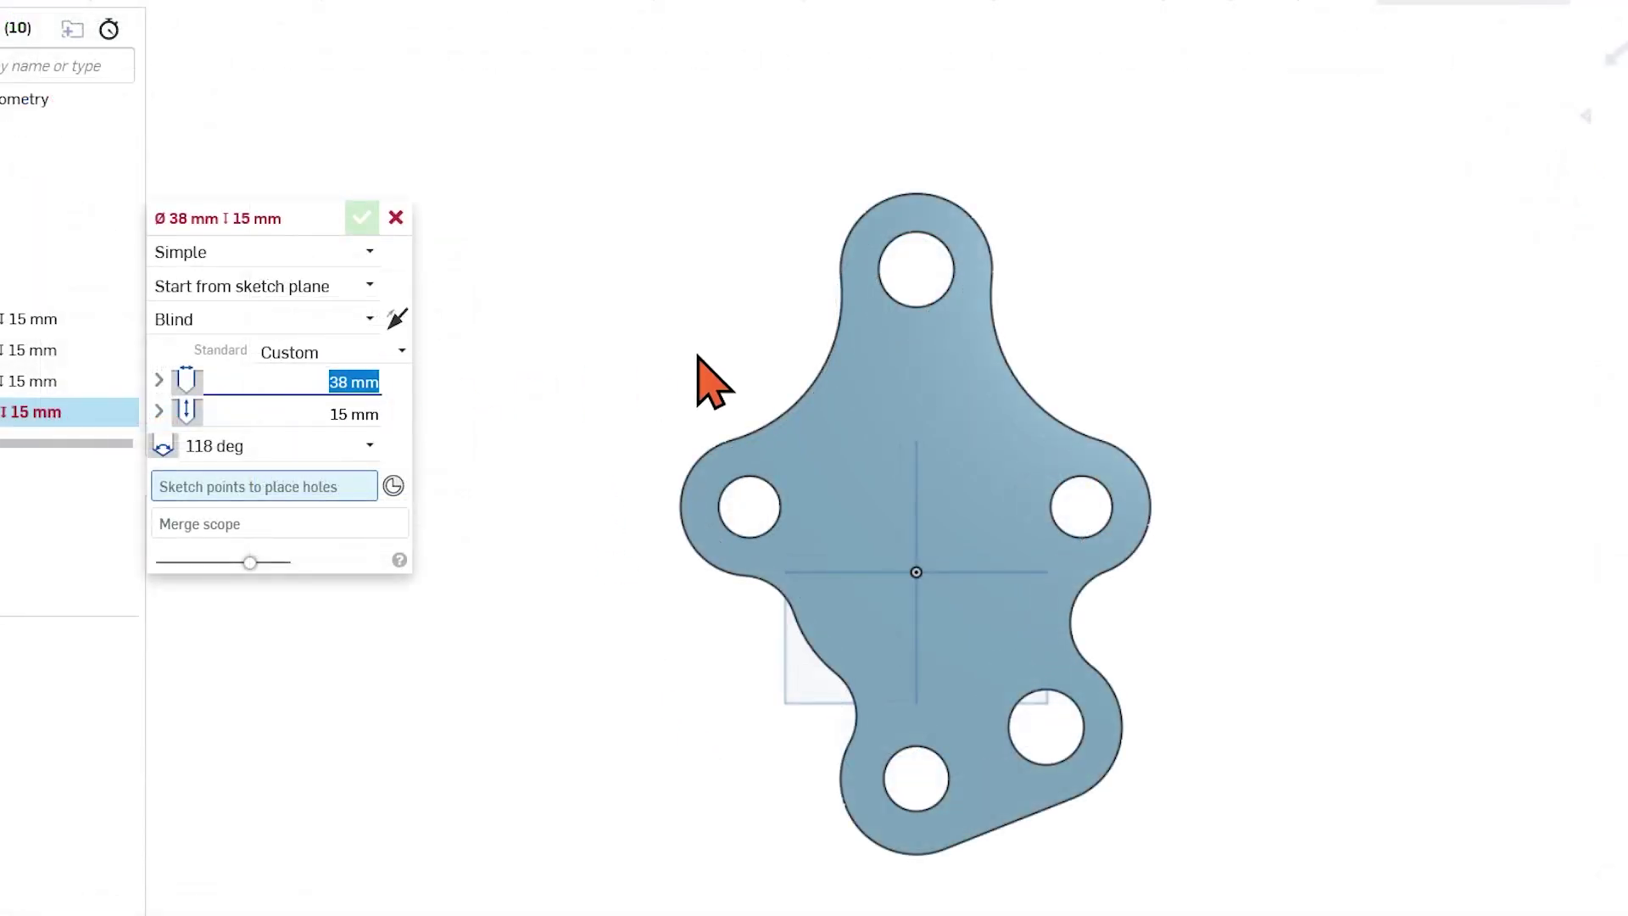
text(56)
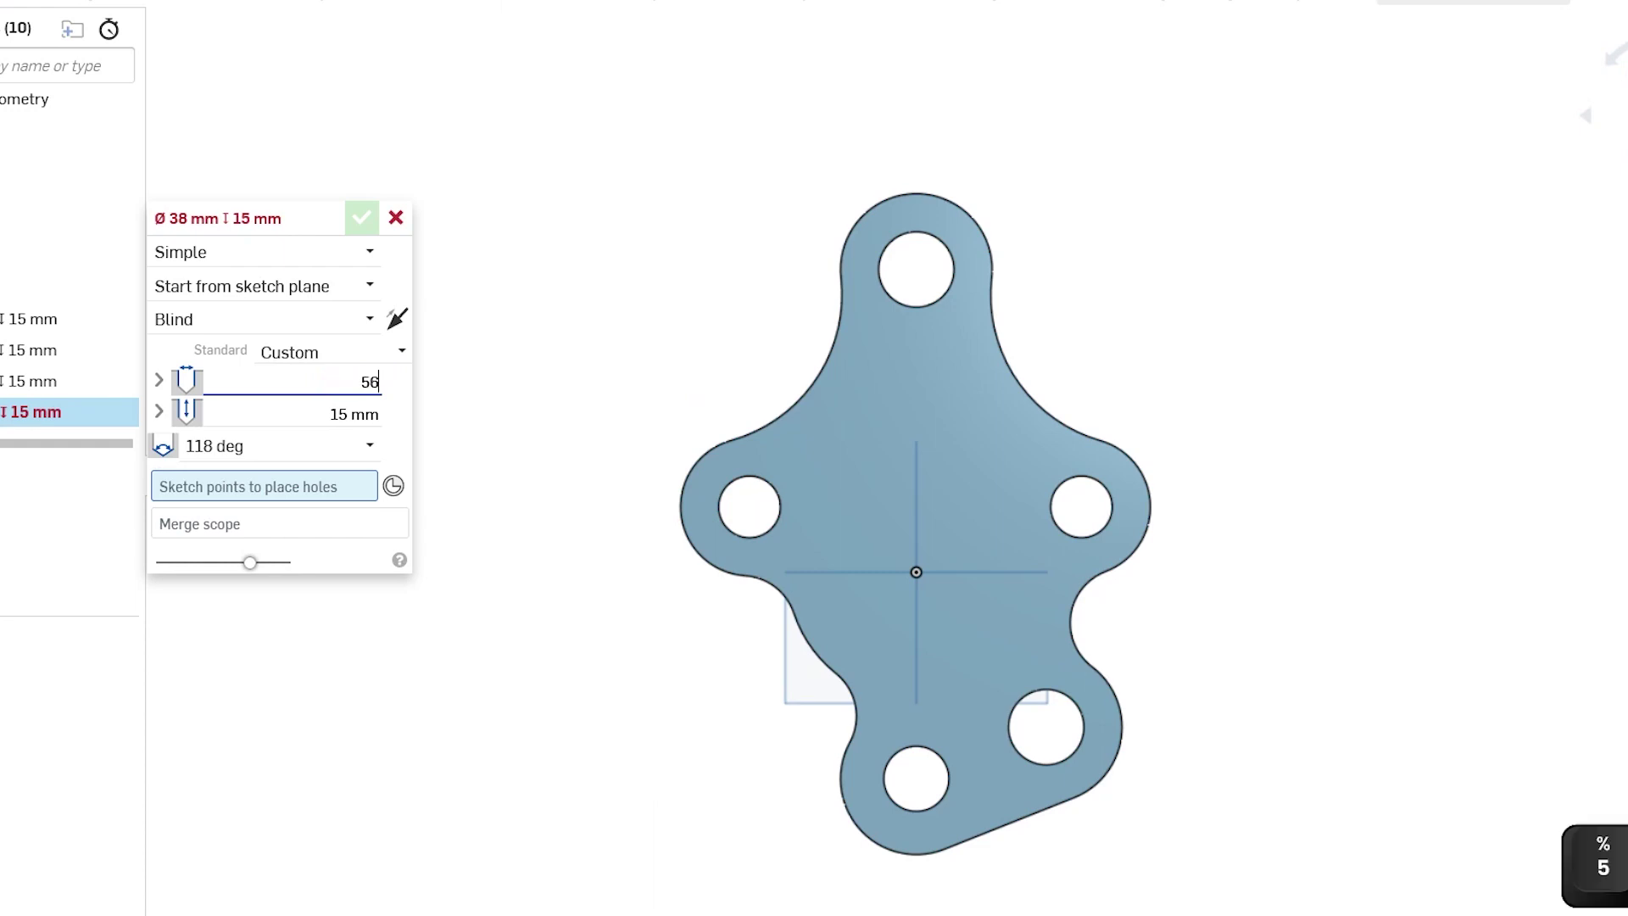
key(Tab)
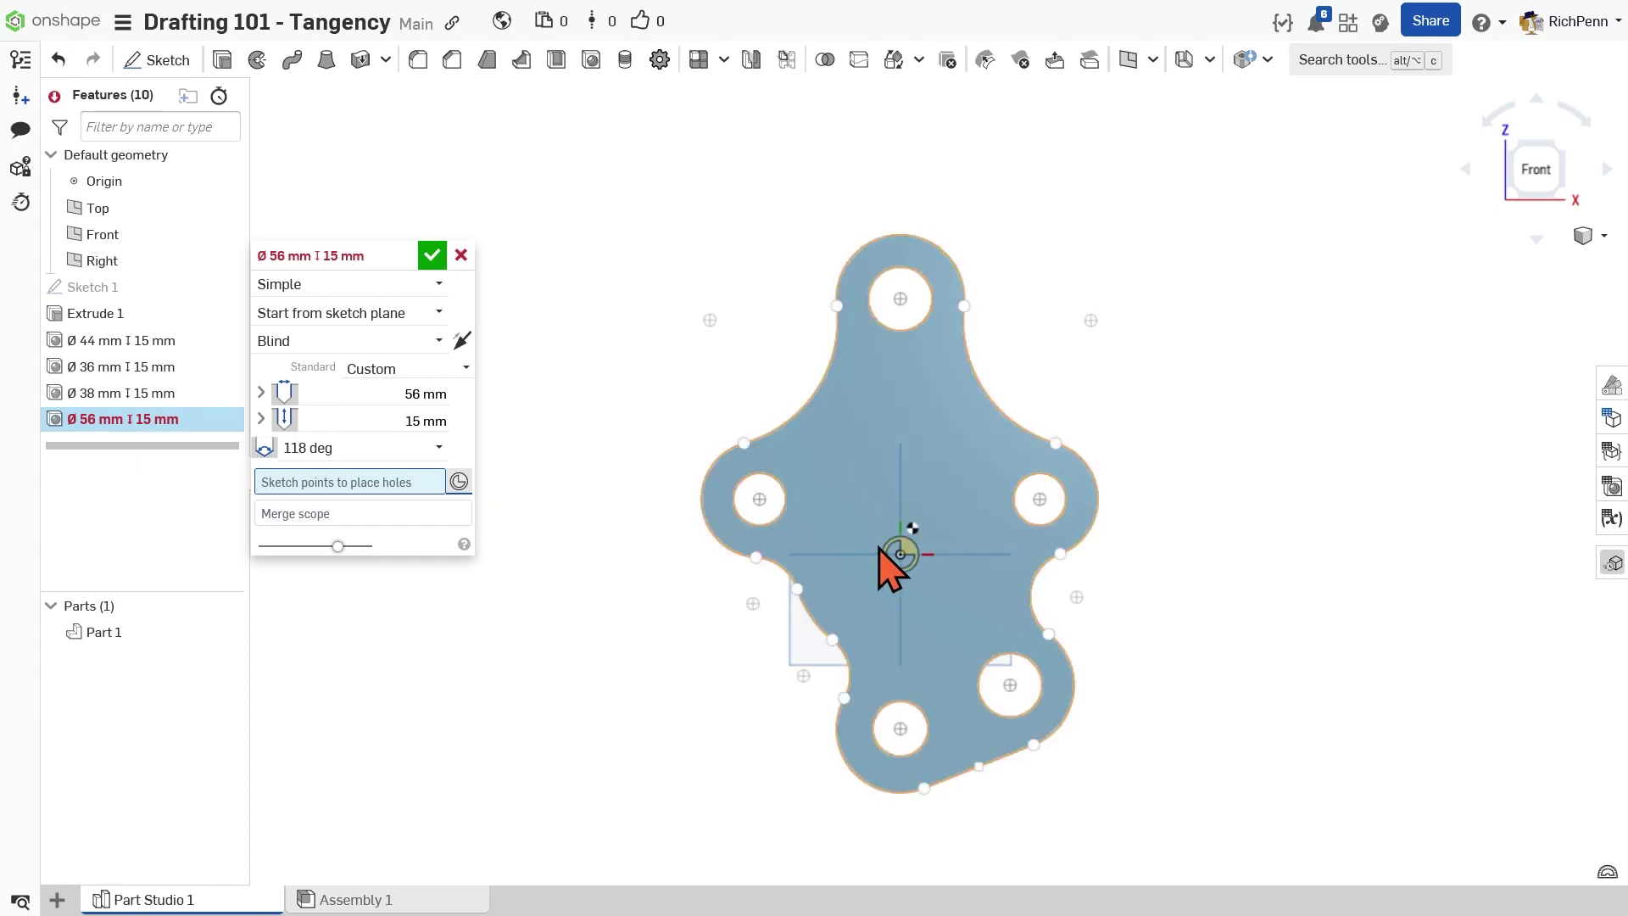
click(879, 550)
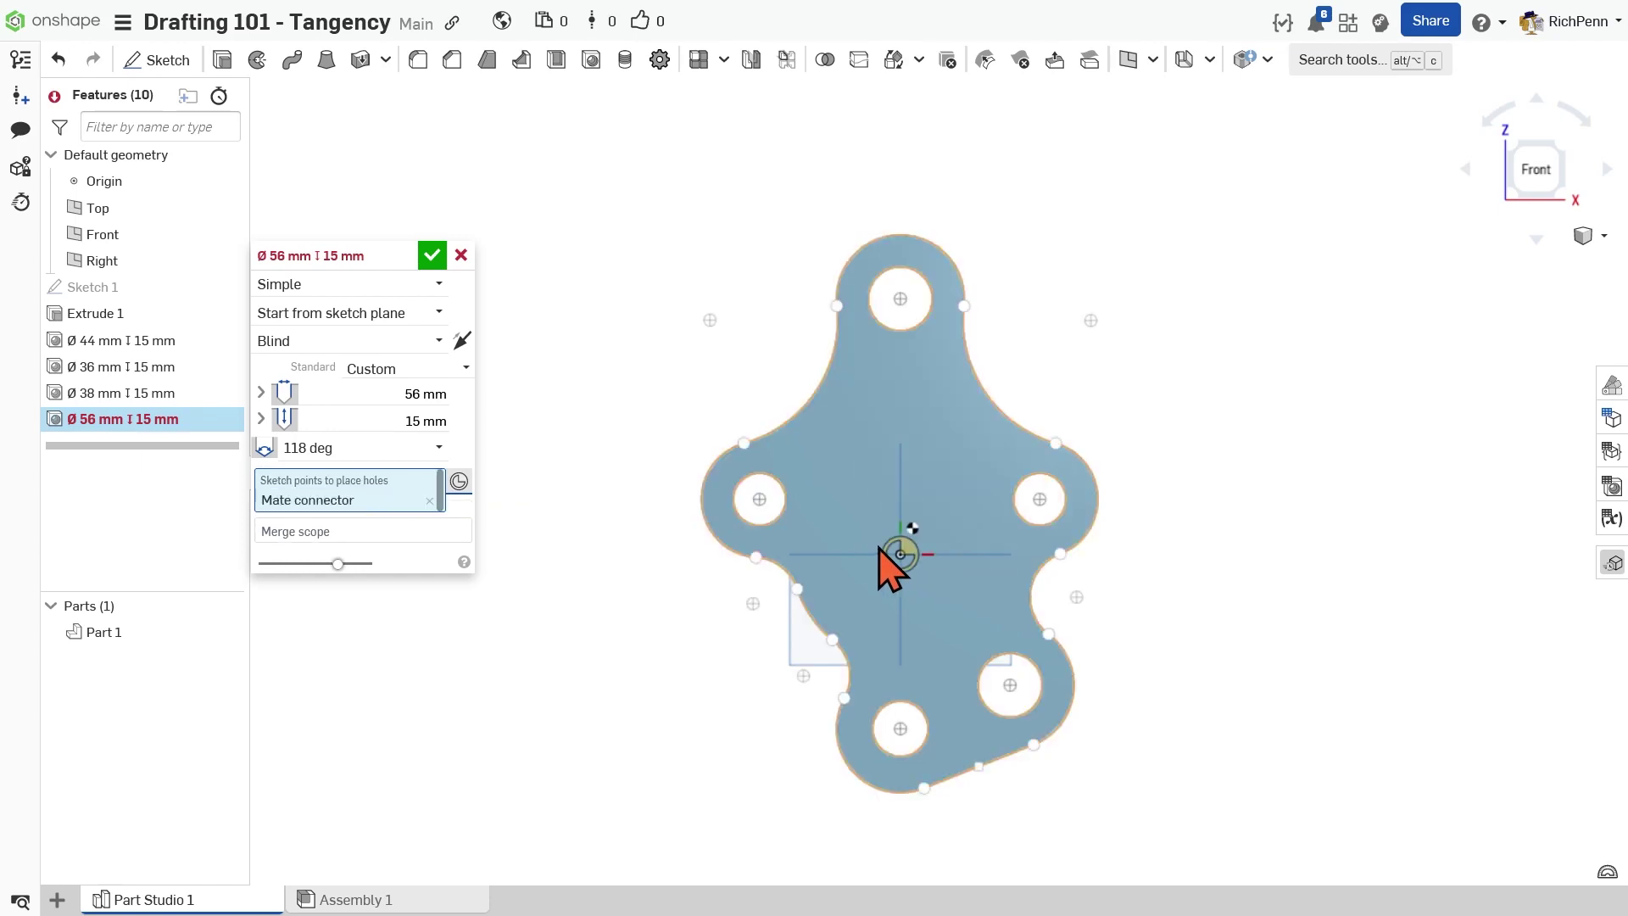
click(433, 256)
- Measure the mass properties of the finished plate, Part 1
middle_drag(534, 584, 491, 538)
mouse_move(491, 537)
right_down()
mouse_move(484, 516)
mouse_move(505, 541)
right_up()
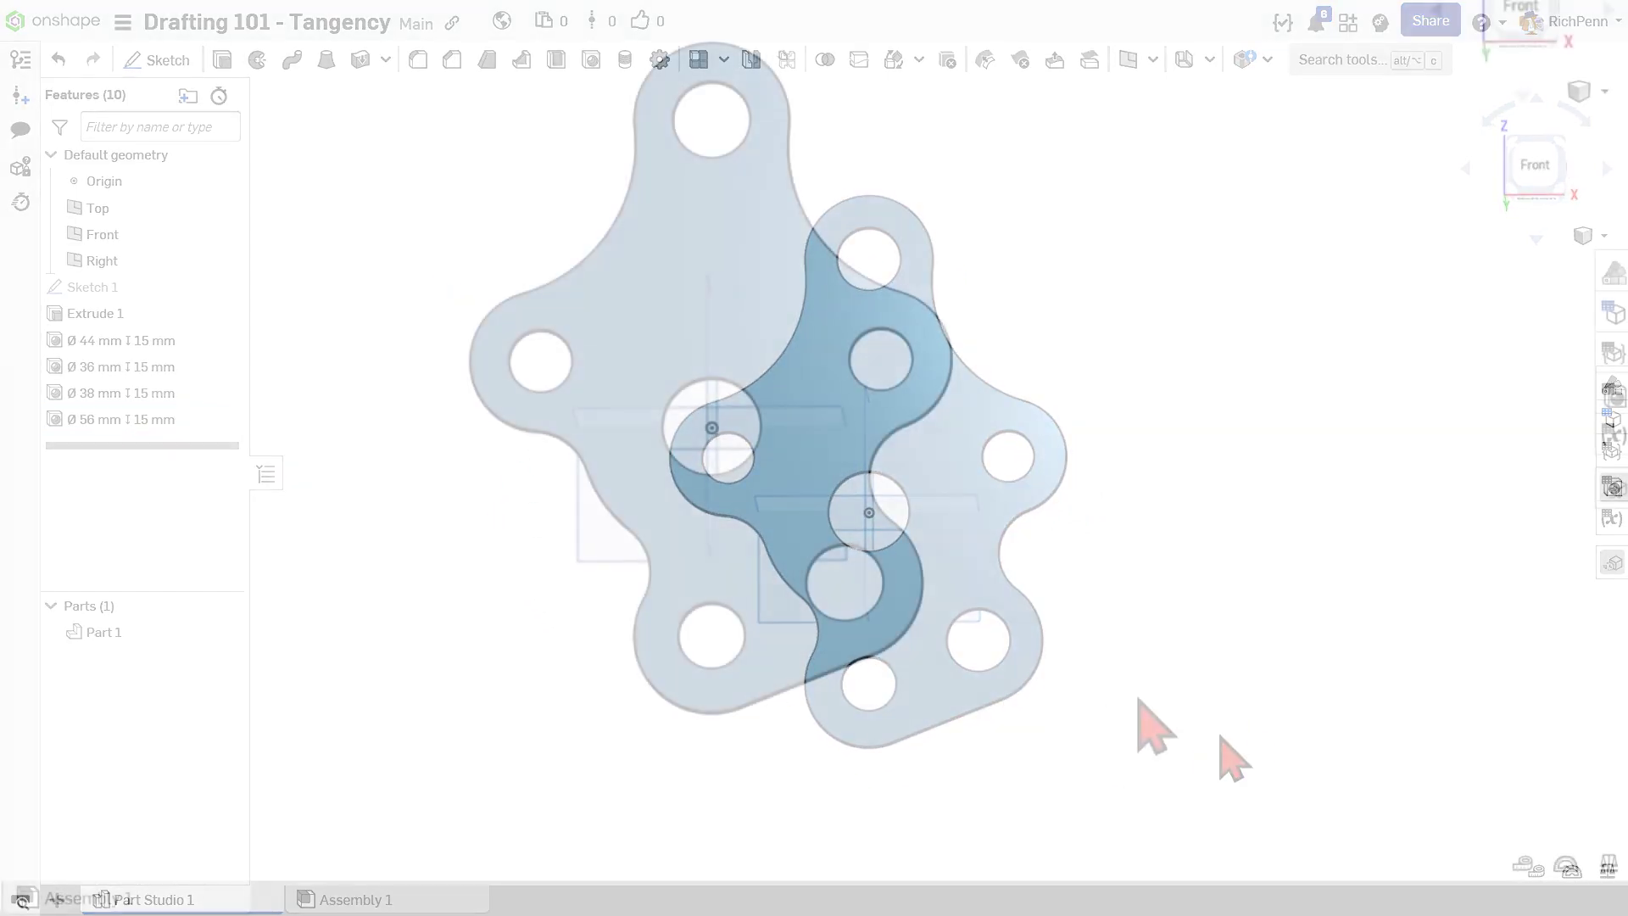
click(1609, 865)
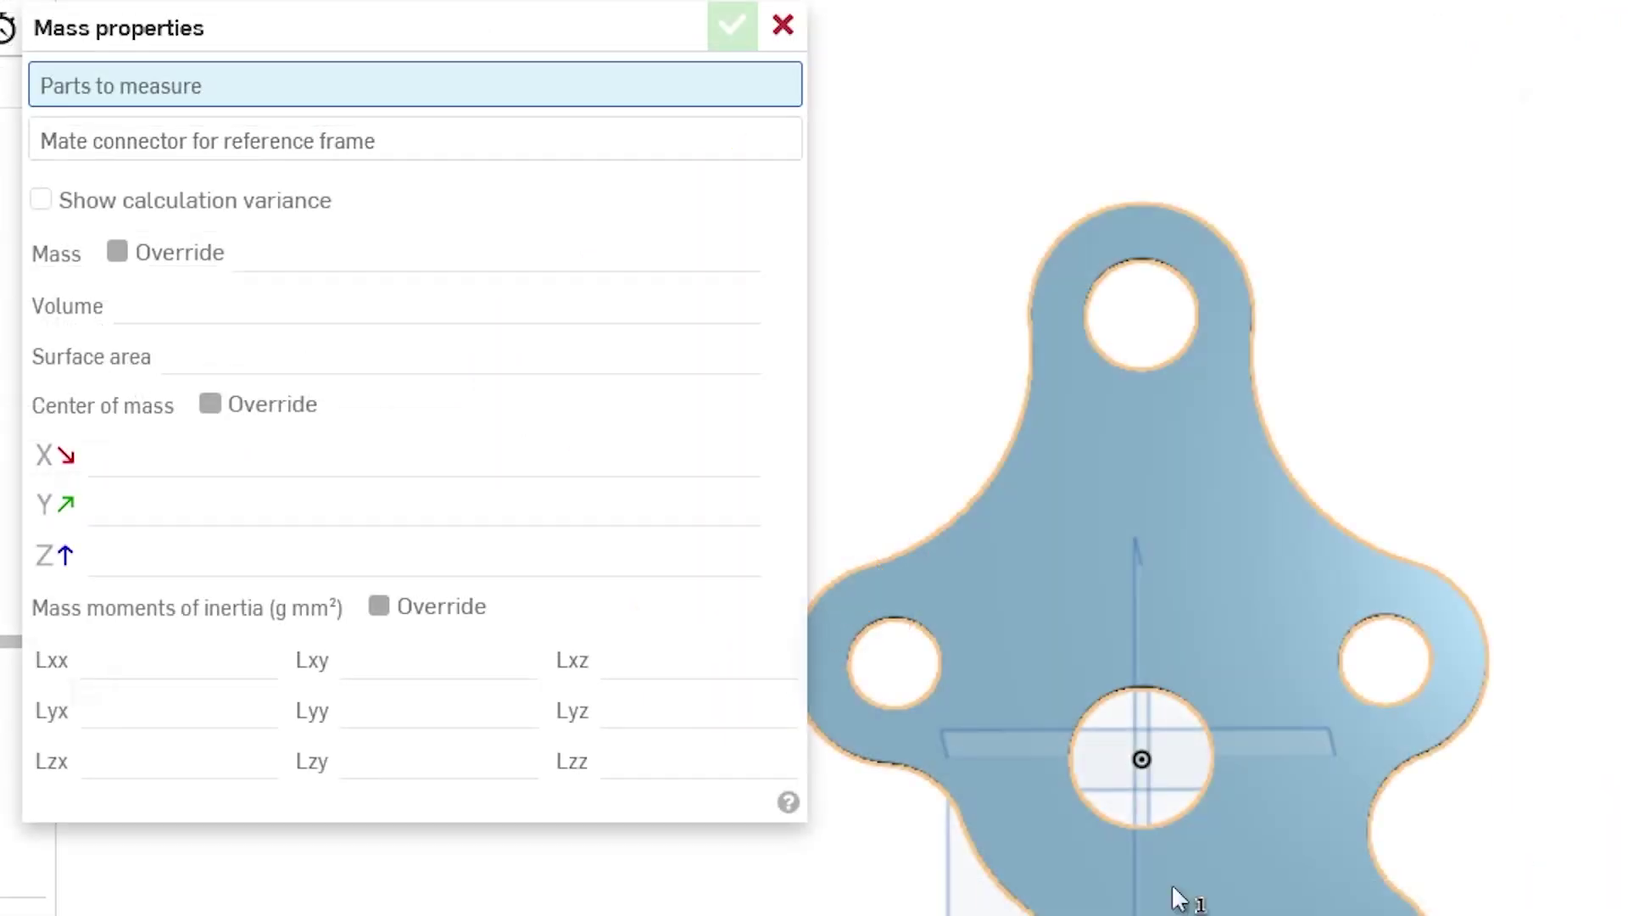
click(1174, 892)
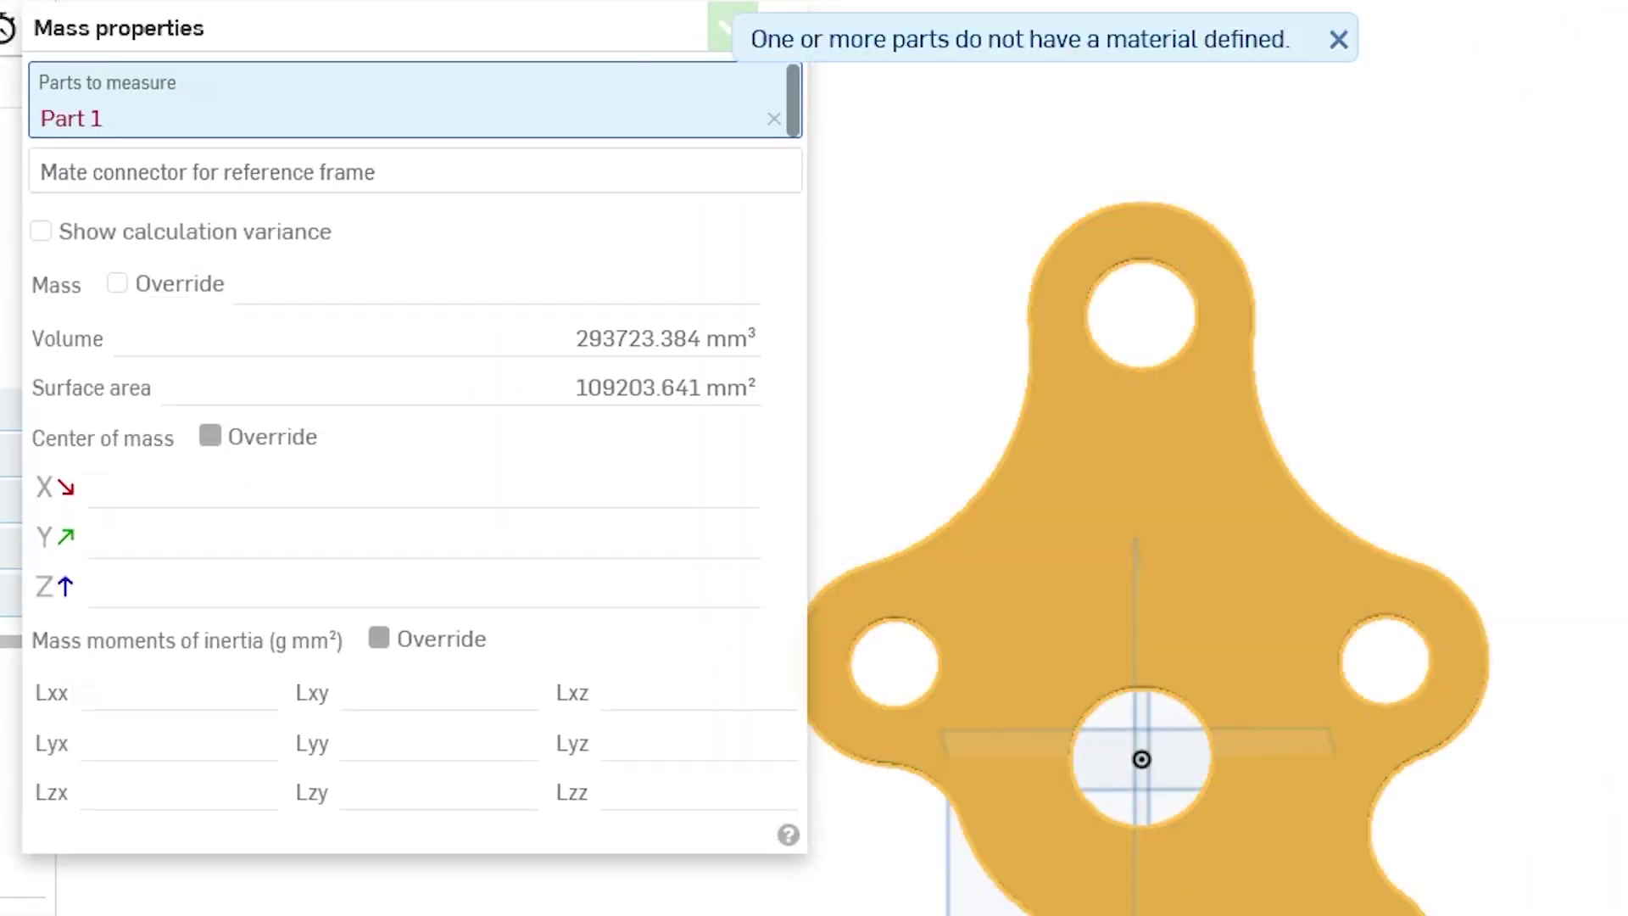